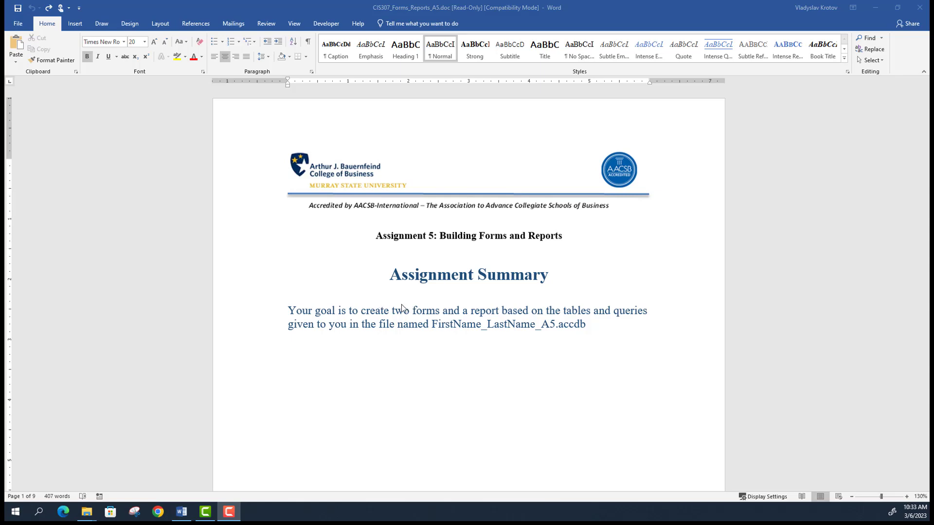
- Scroll the assignment document to the Assignment Steps page, then bring the zip folder forward
scroll(401, 307, "down", 10)
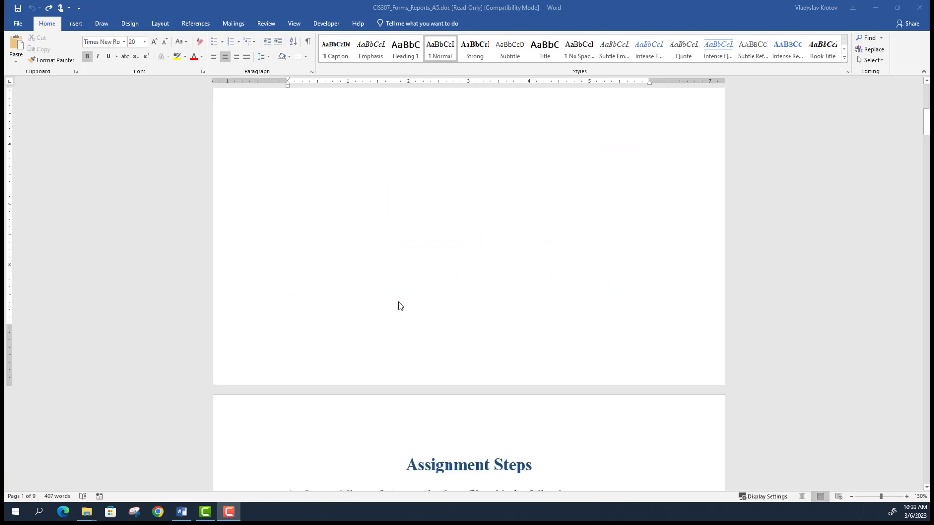
scroll(398, 305, "down", 2)
scroll(457, 227, "up", 10)
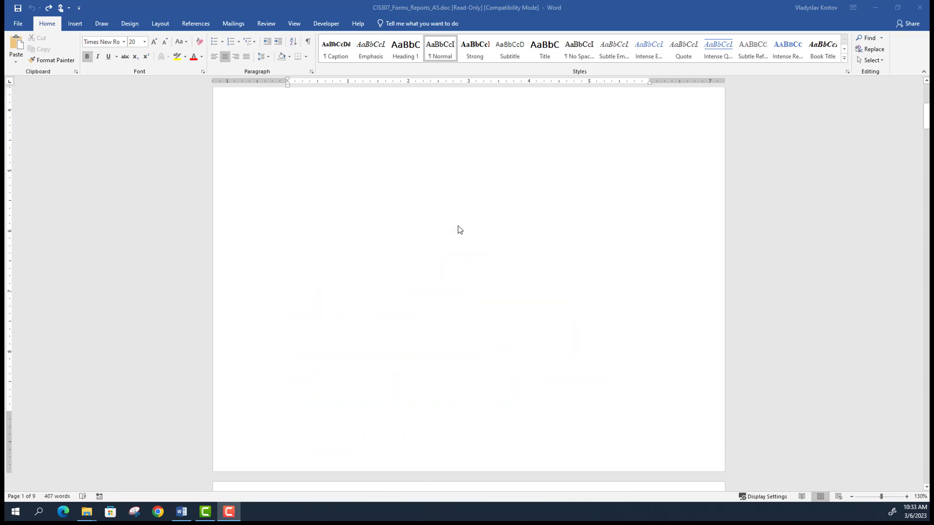
scroll(461, 230, "down", 8)
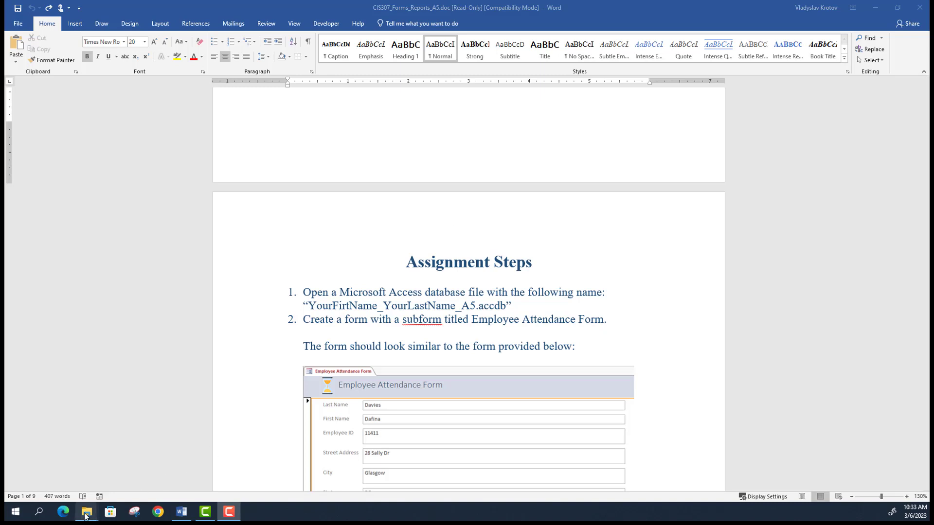
mouse_move(86, 515)
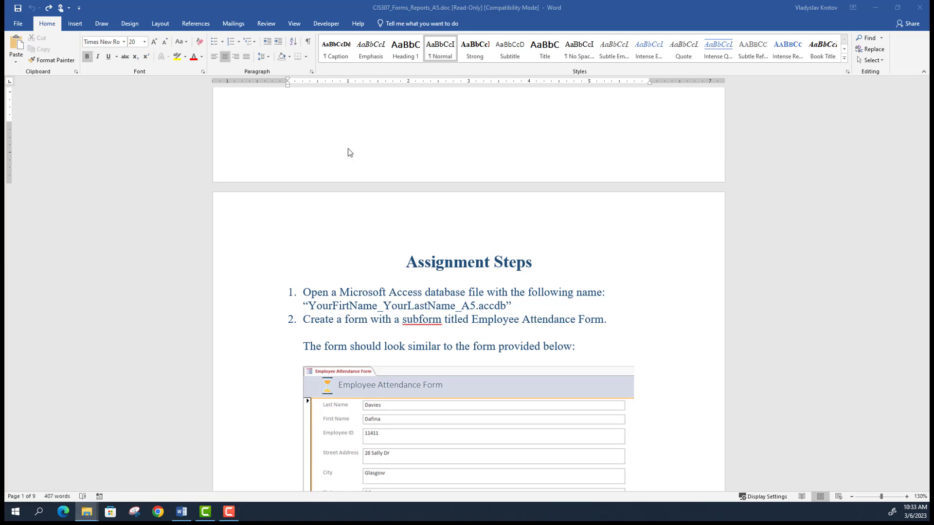
key("alt+Tab")
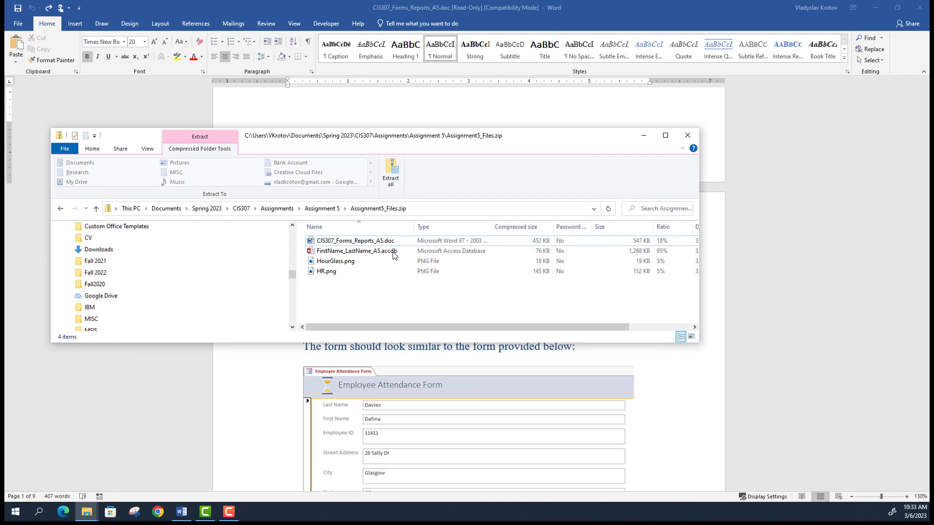
- Open FirstName_LastName_A5.accdb from the zip folder listing in Access
left_click(364, 241)
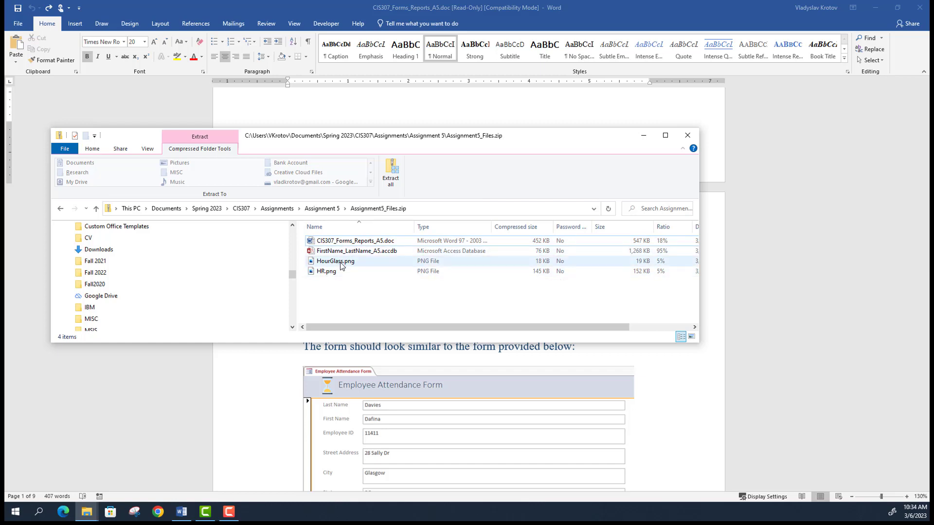
left_click(352, 252)
double_click(351, 251)
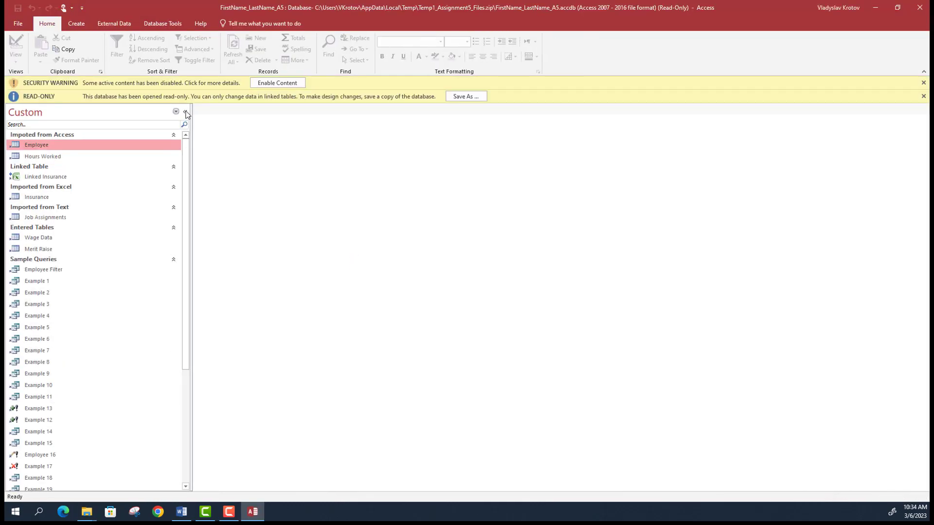
- Enable the database's active content and dismiss the READ-ONLY notice
left_click(280, 82)
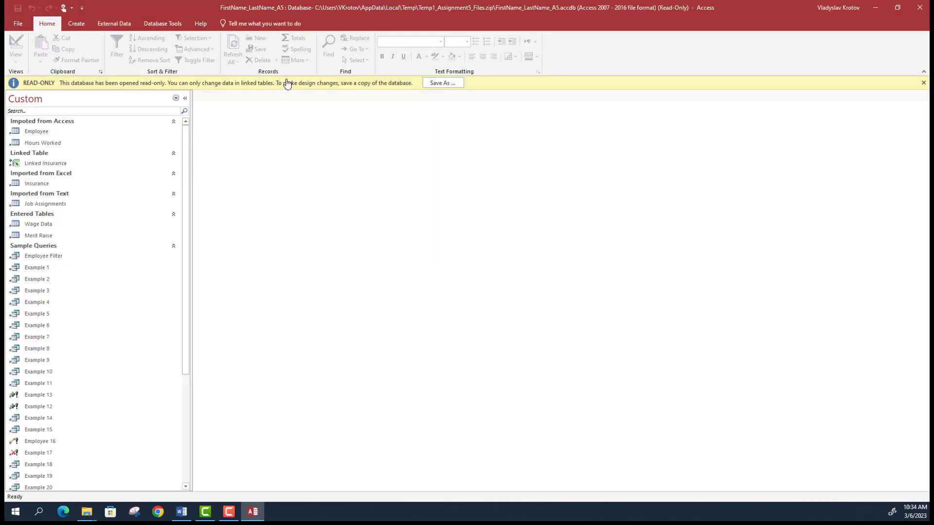
left_click(924, 82)
scroll(39, 281, "down", 4)
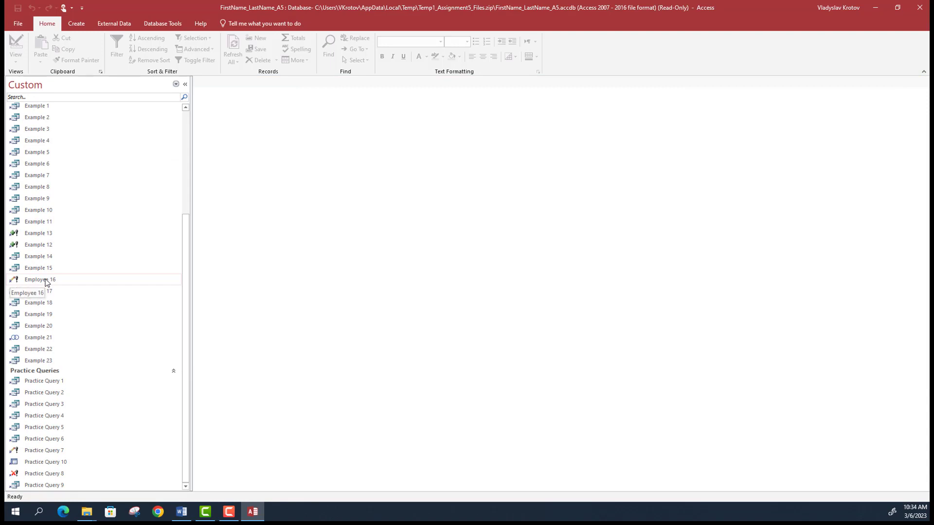
- Switch back to the Word assignment instructions
key("alt+Tab")
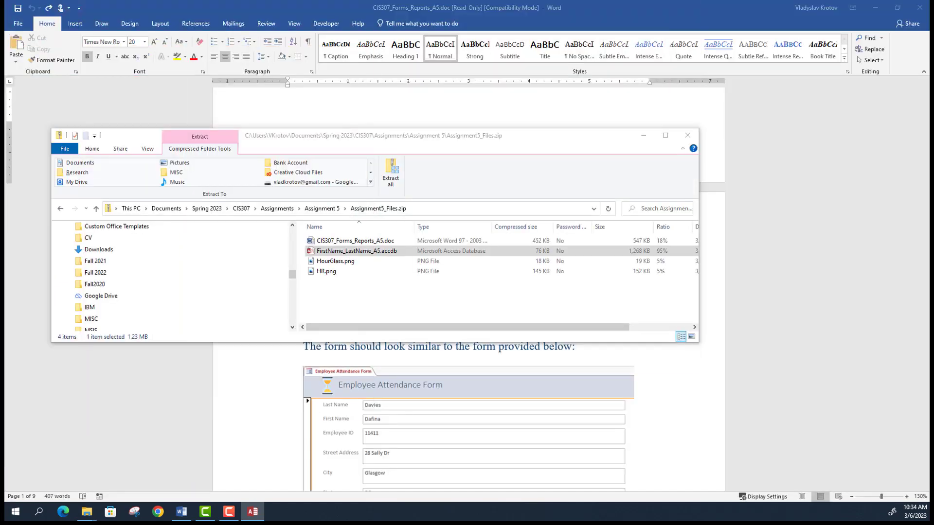
left_click(298, 363)
scroll(476, 327, "down", 3)
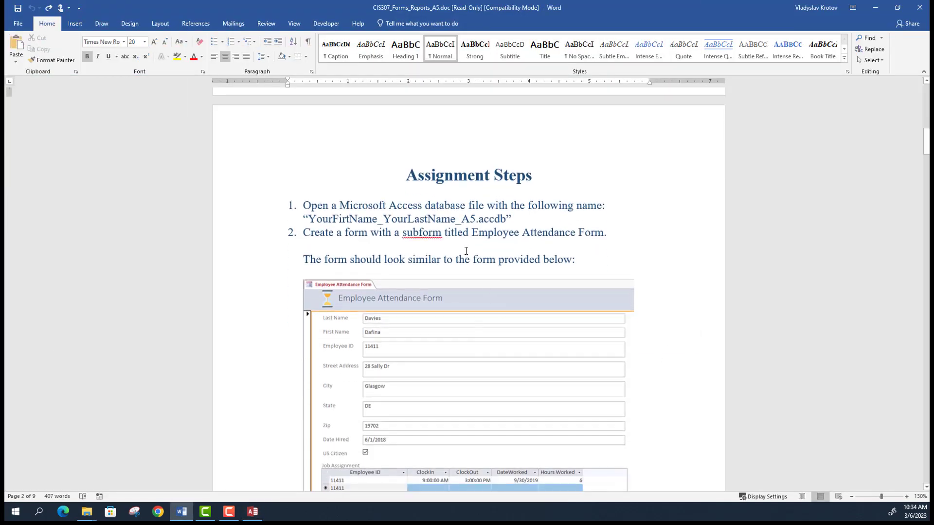
- Review step 2's example Employee Attendance Form with its Job Assignment subform, then return to Access
scroll(463, 247, "down", 3)
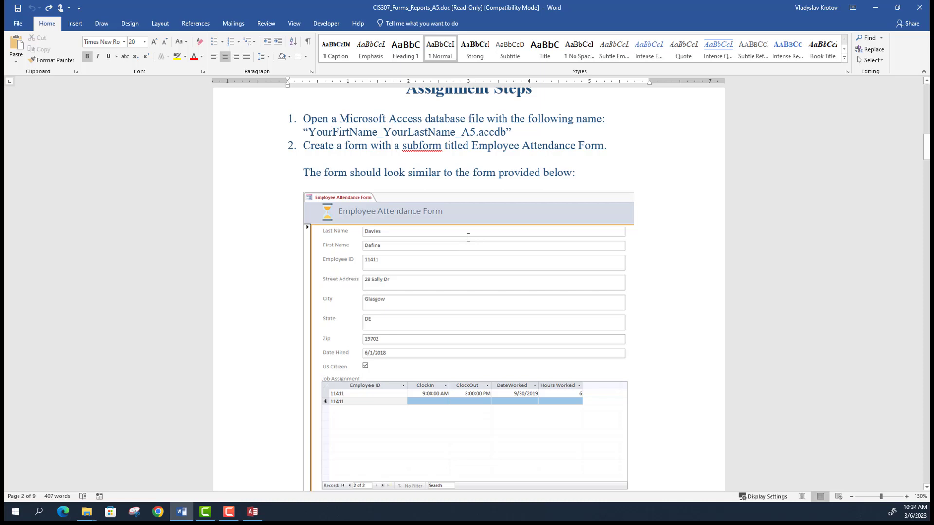
scroll(468, 238, "down", 2)
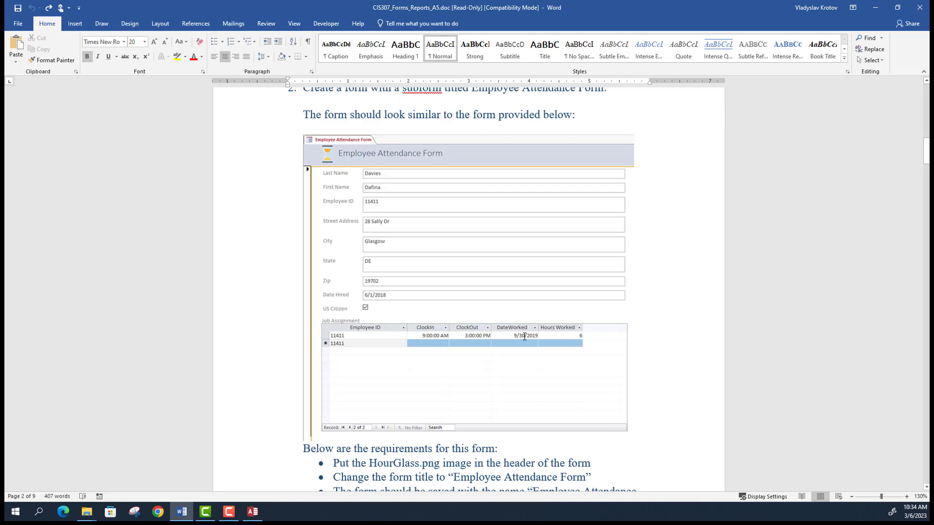
scroll(500, 324, "down", 3)
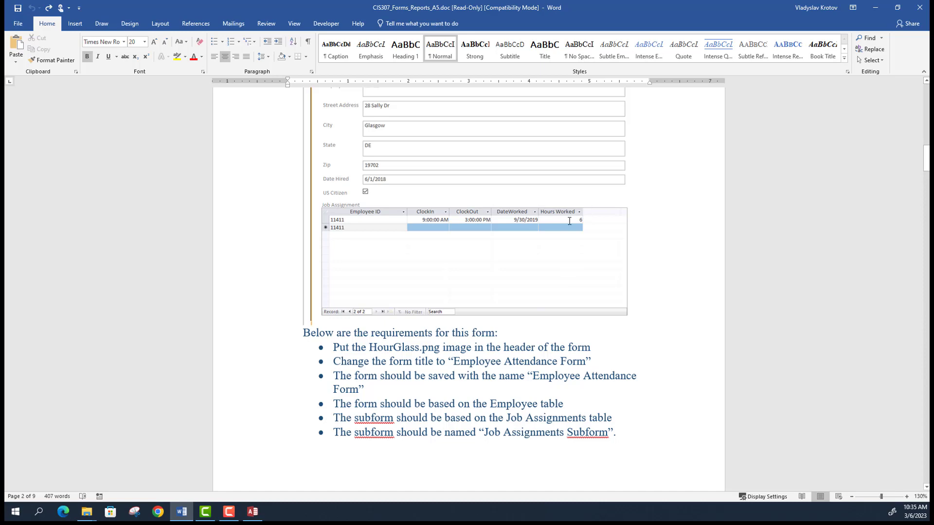
scroll(494, 267, "down", 8)
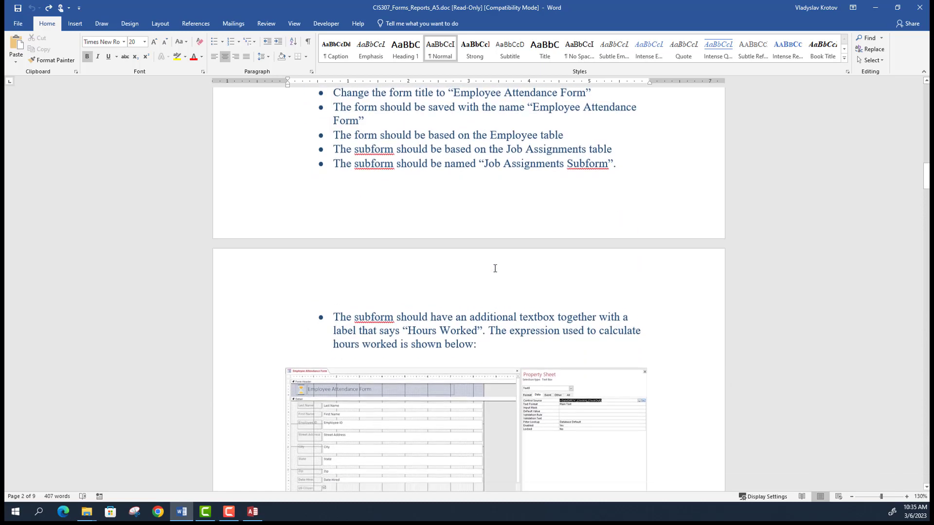
scroll(494, 271, "down", 8)
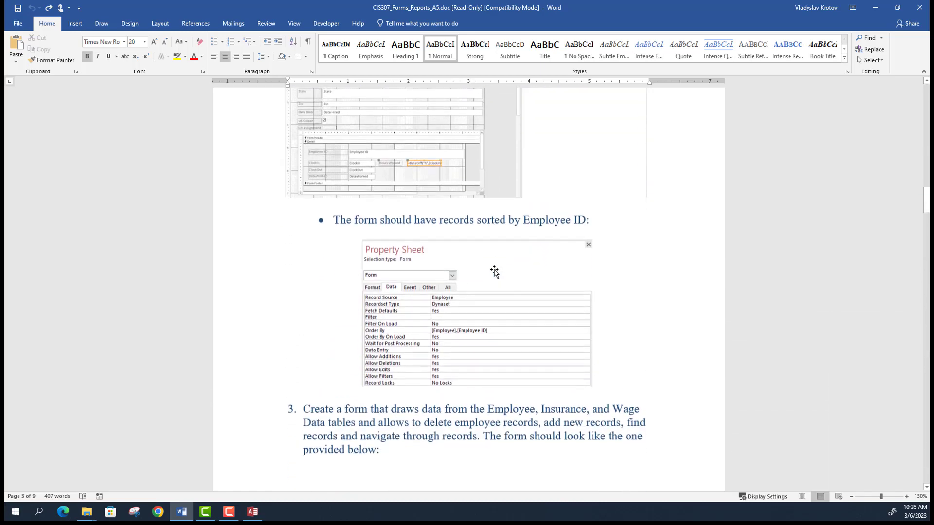
scroll(494, 272, "up", 3)
scroll(494, 272, "up", 3)
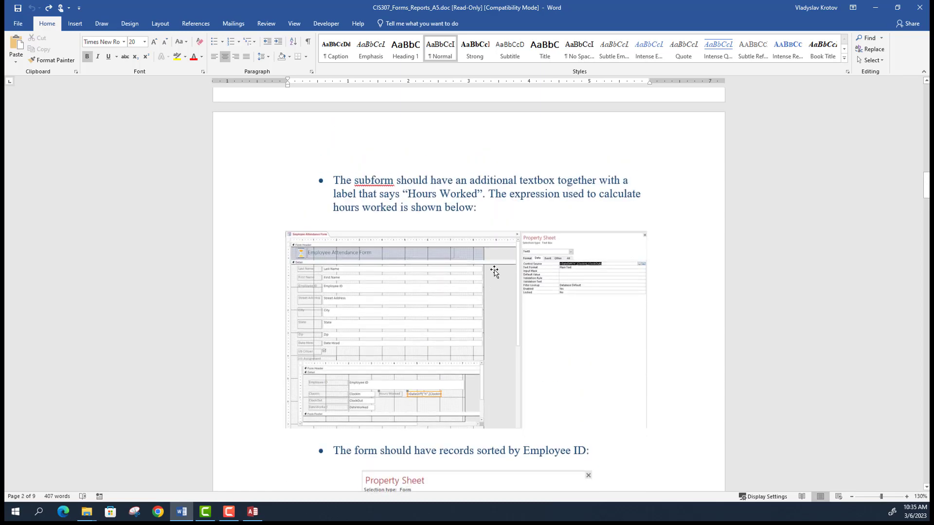
scroll(494, 272, "down", 8)
scroll(493, 272, "up", 2)
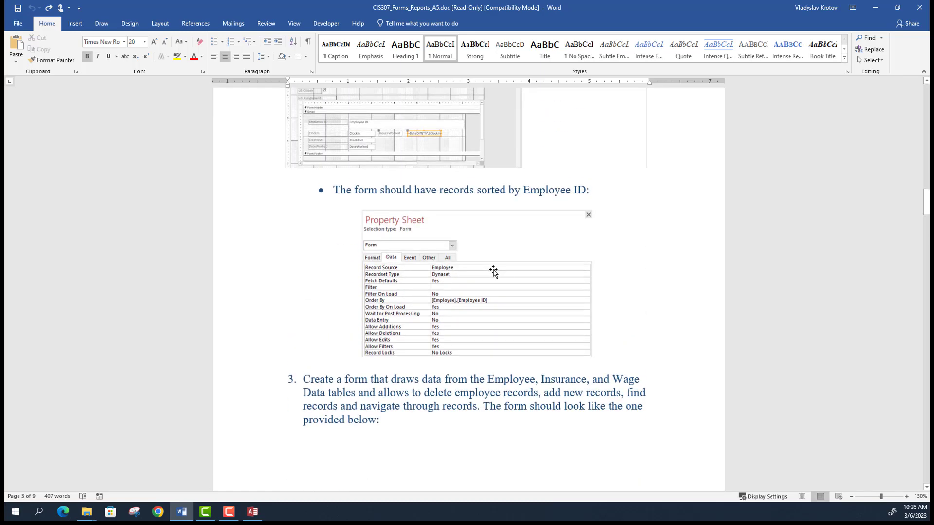
scroll(494, 270, "up", 18)
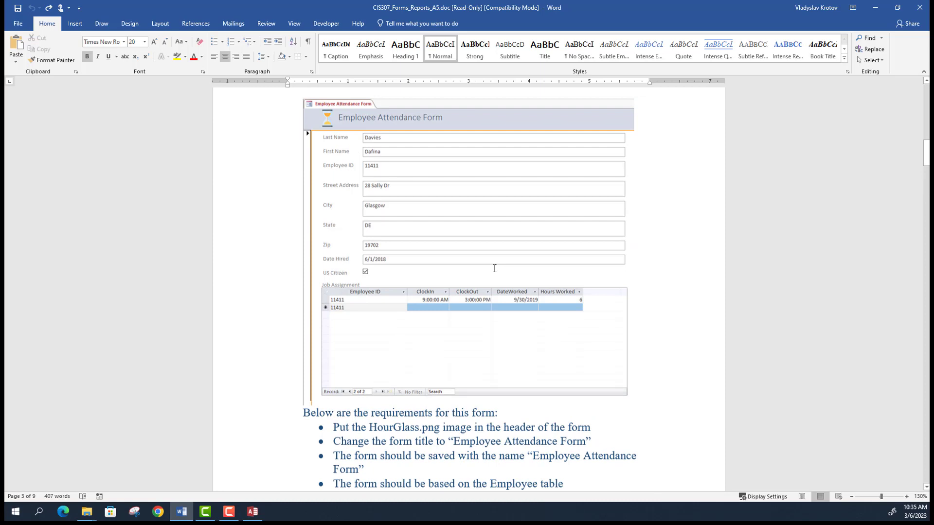
scroll(494, 268, "up", 2)
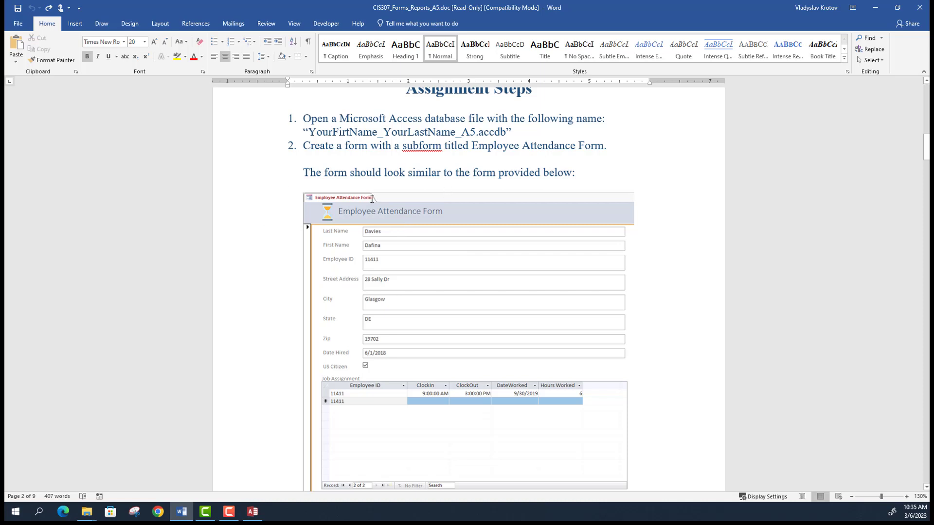
left_click(253, 513)
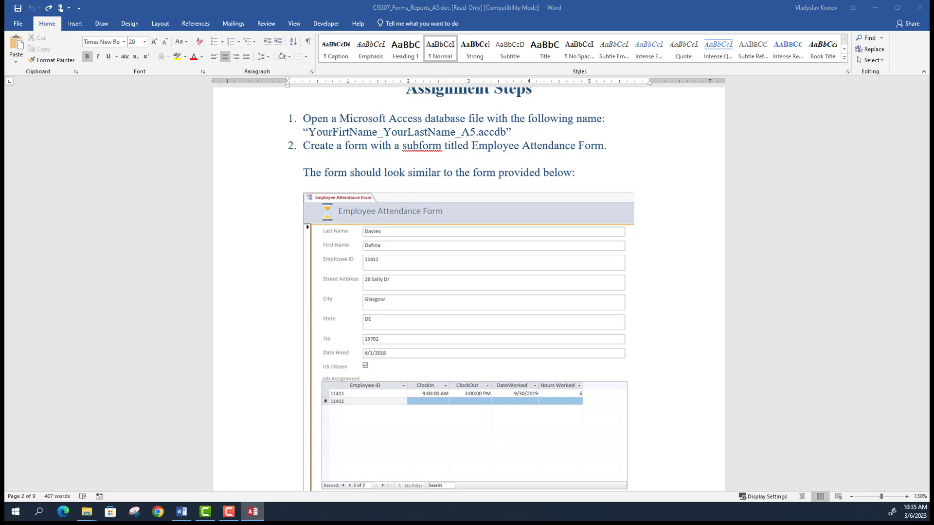
- Maximize the Access window and look over the Create tab and navigation pane
left_click(724, 133)
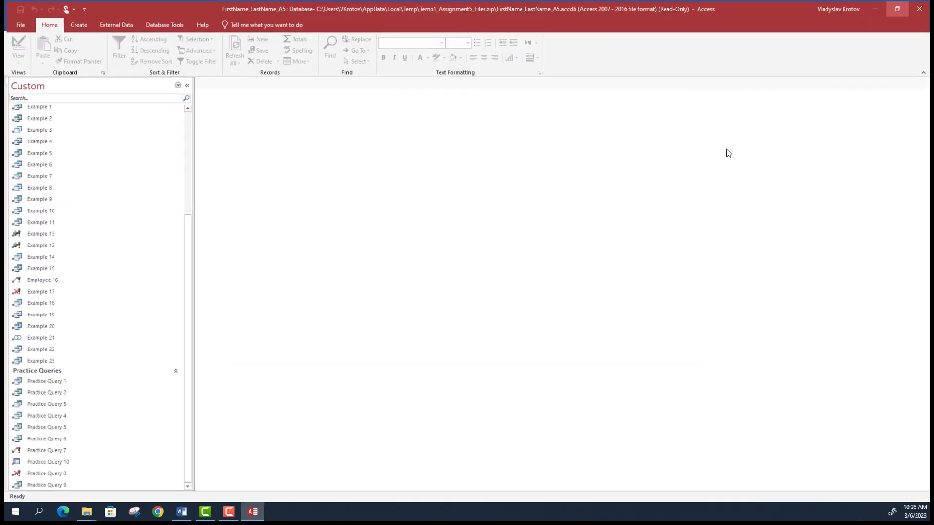
left_click(78, 25)
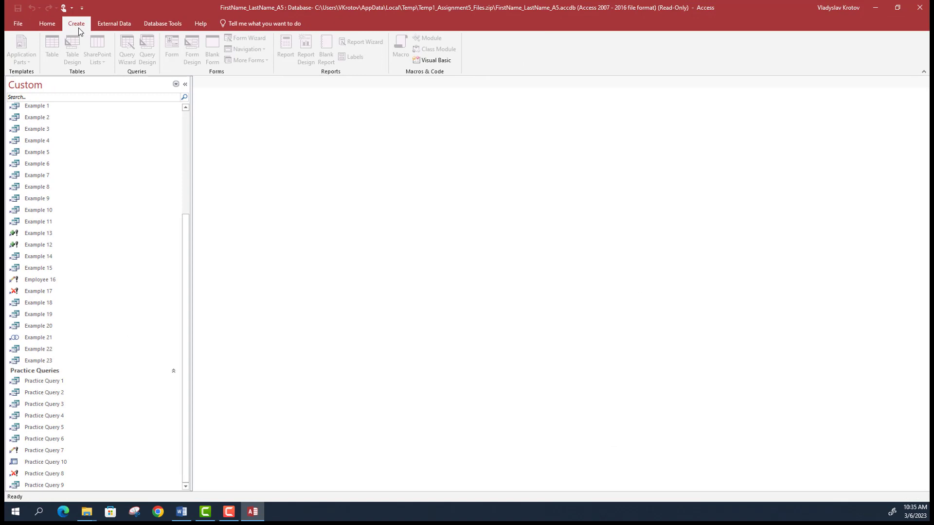
left_click(137, 187)
scroll(160, 243, "up", 2)
scroll(145, 200, "down", 2)
scroll(145, 146, "up", 2)
left_click(185, 84)
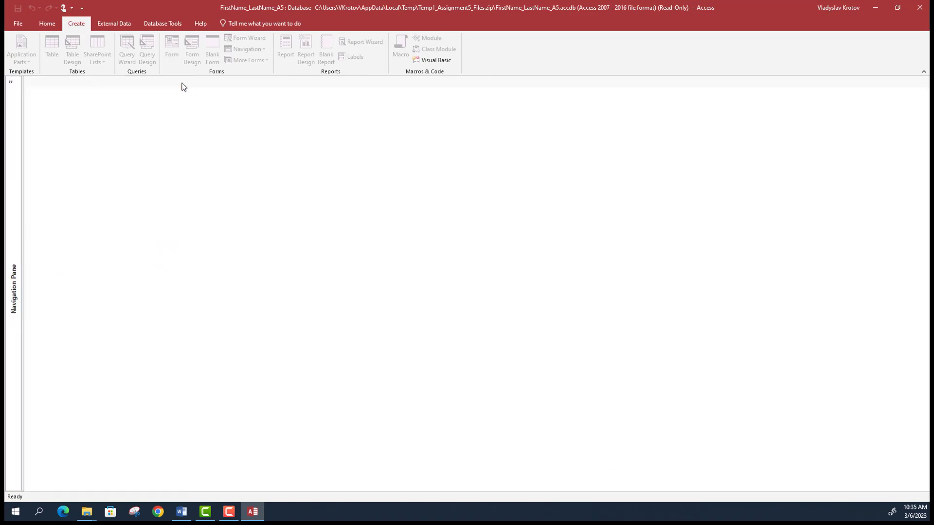
left_click(10, 82)
scroll(90, 285, "up", 3)
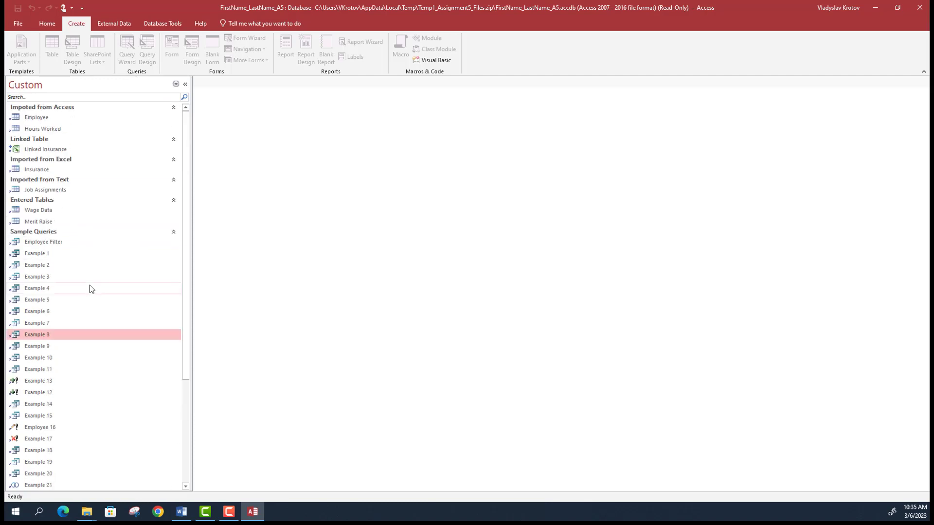
scroll(92, 282, "down", 3)
- Close the current database from the File menu
left_click(48, 24)
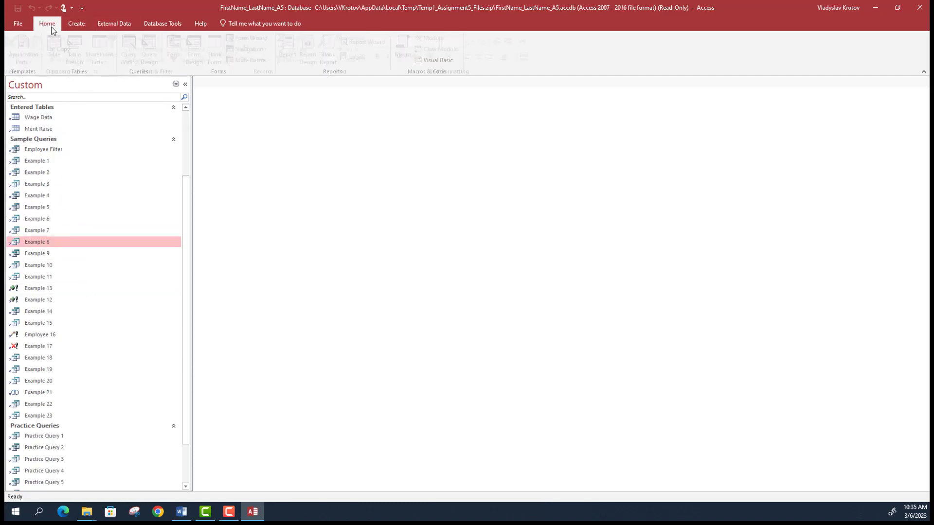
left_click(76, 23)
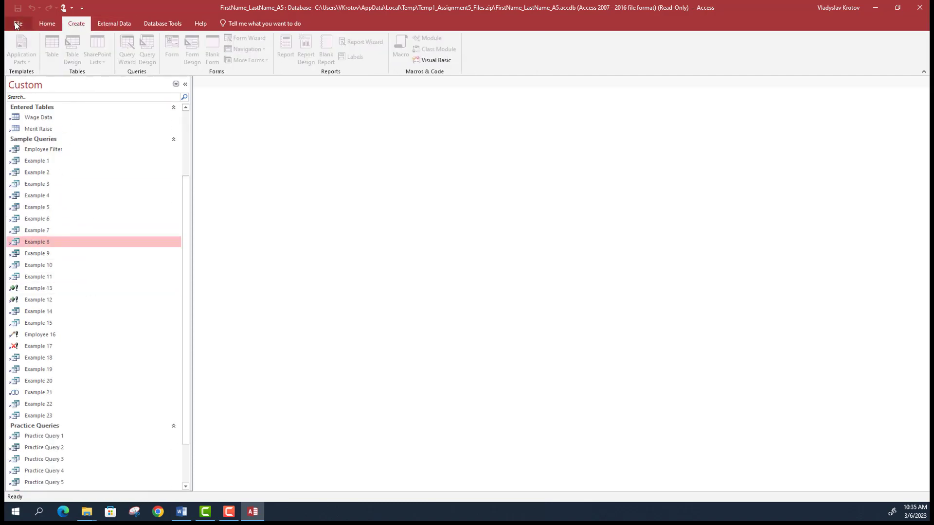
left_click(16, 24)
left_click(23, 154)
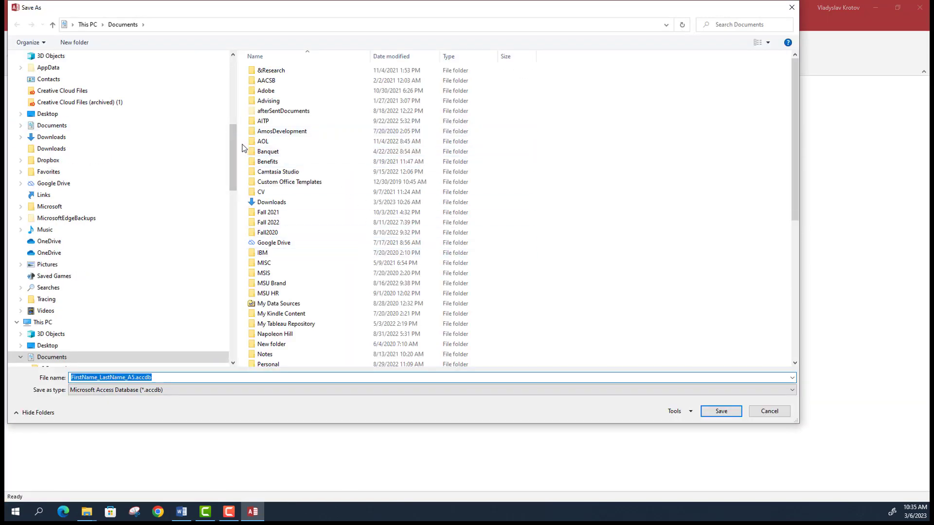
- Save into Documents\Spring 2023\CIS307\Assignments\Assignment 5\DEMO, replacing the existing file
scroll(225, 89, "up", 10)
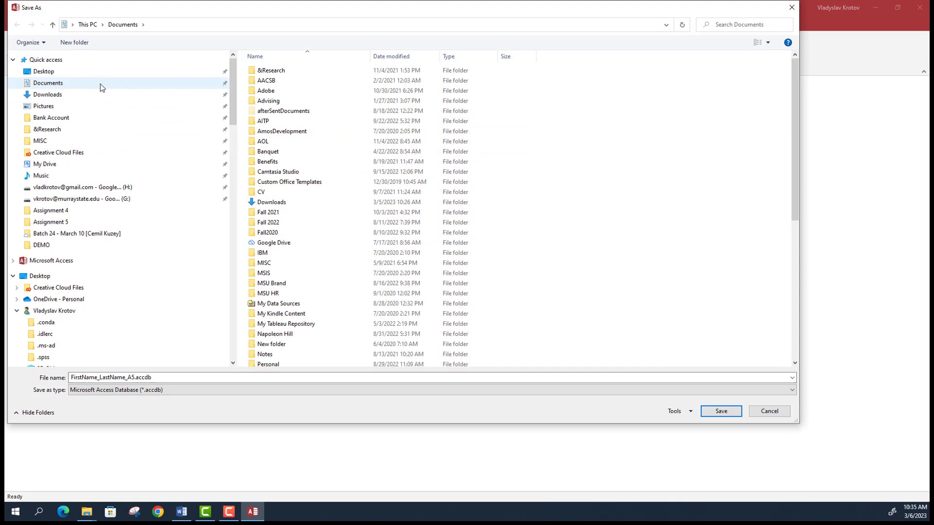
left_click(100, 83)
scroll(343, 265, "down", 3)
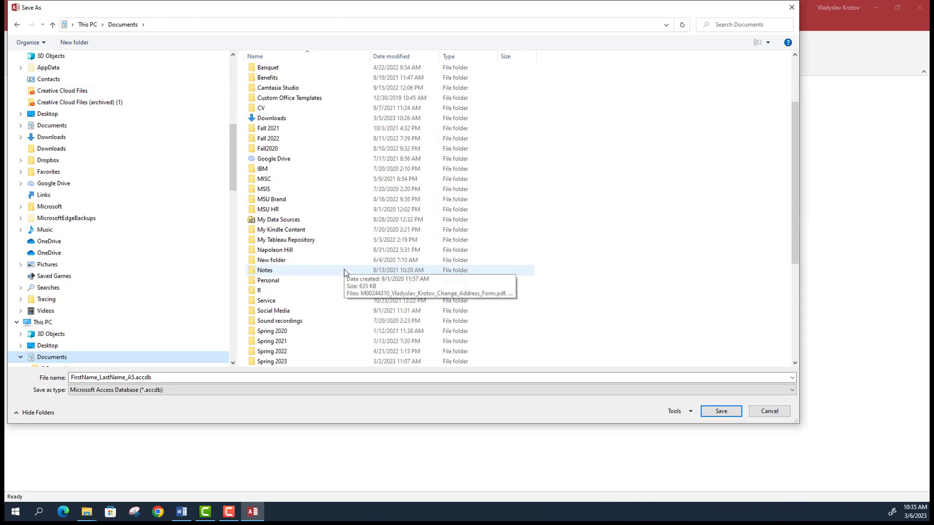
scroll(343, 270, "down", 3)
left_click(297, 274)
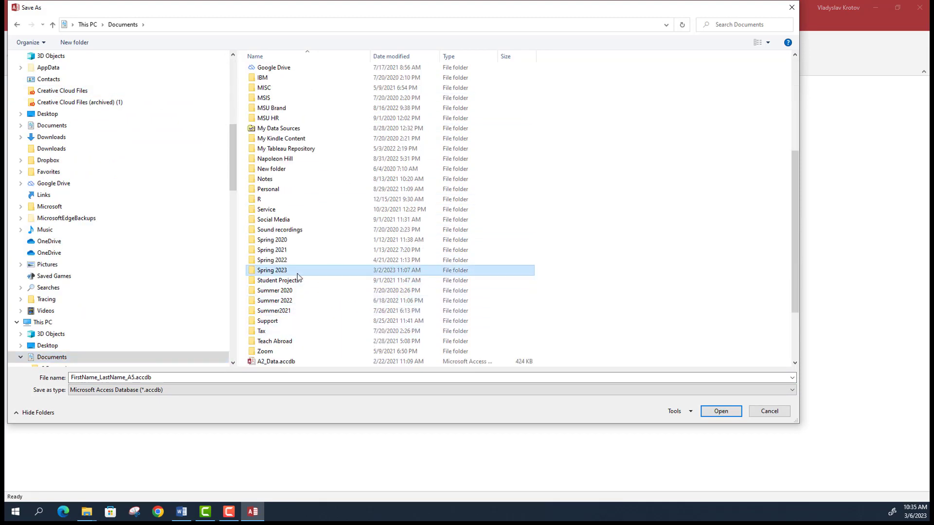
double_click(297, 273)
double_click(340, 81)
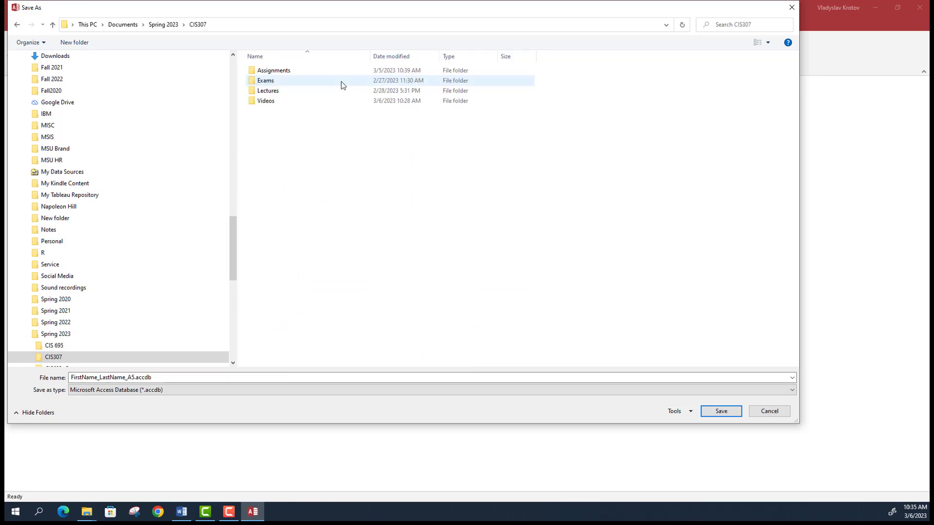
double_click(300, 71)
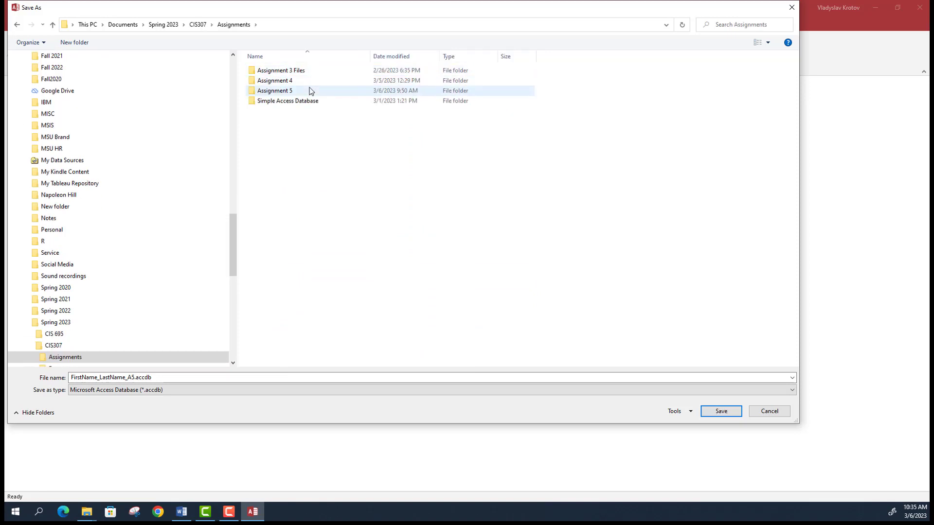
double_click(310, 91)
double_click(279, 84)
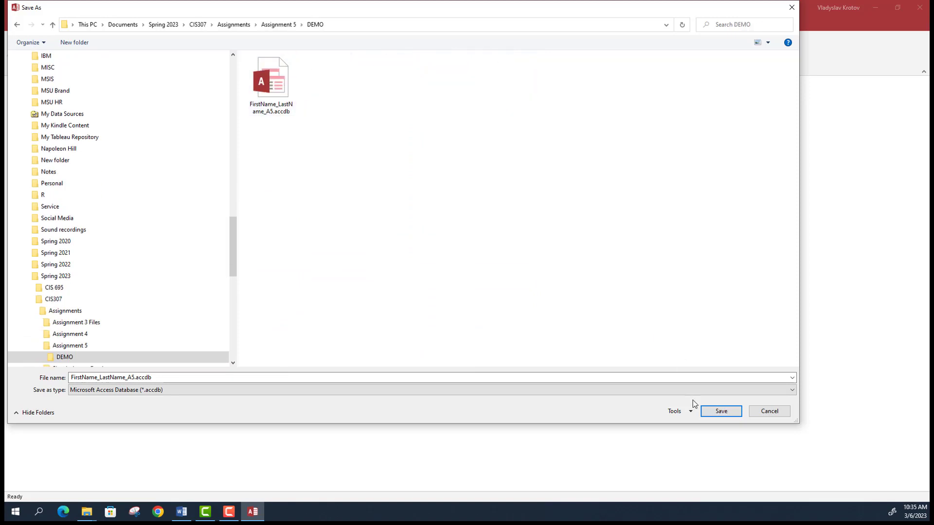
left_click(720, 411)
left_click(485, 255)
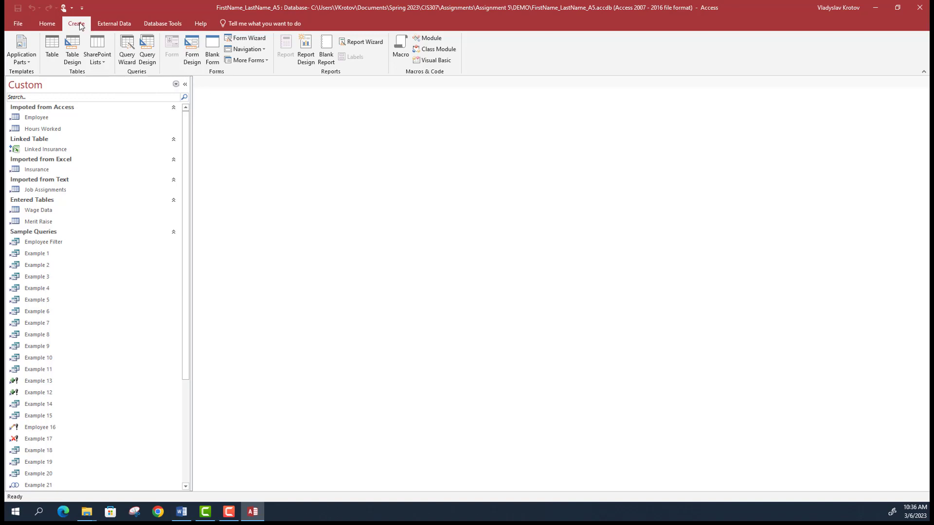
- Create a blank form in Design View with Form Header/Footer and a taller header
left_click(196, 64)
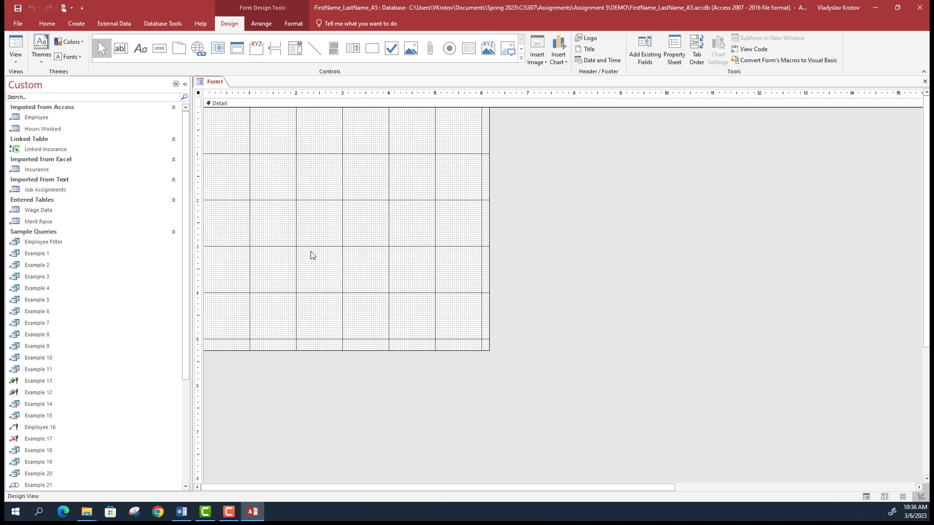
right_click(299, 180)
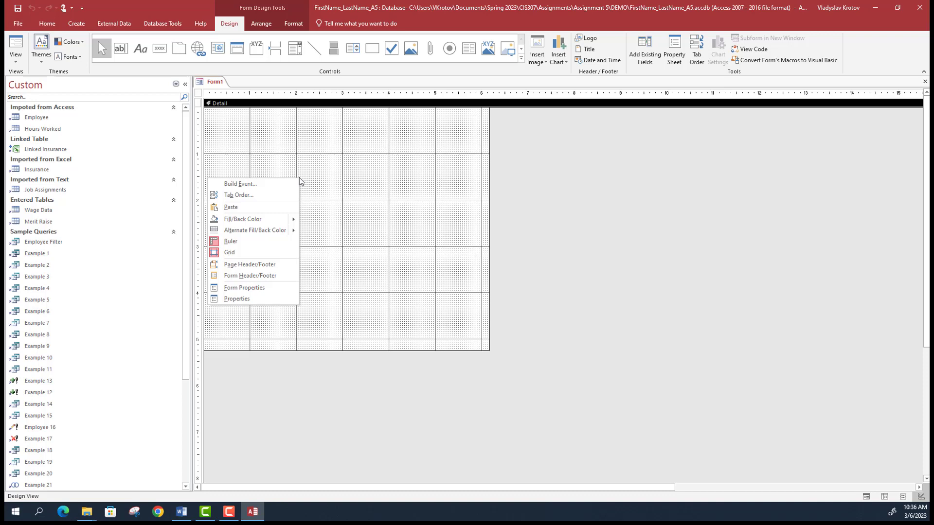
left_click(273, 275)
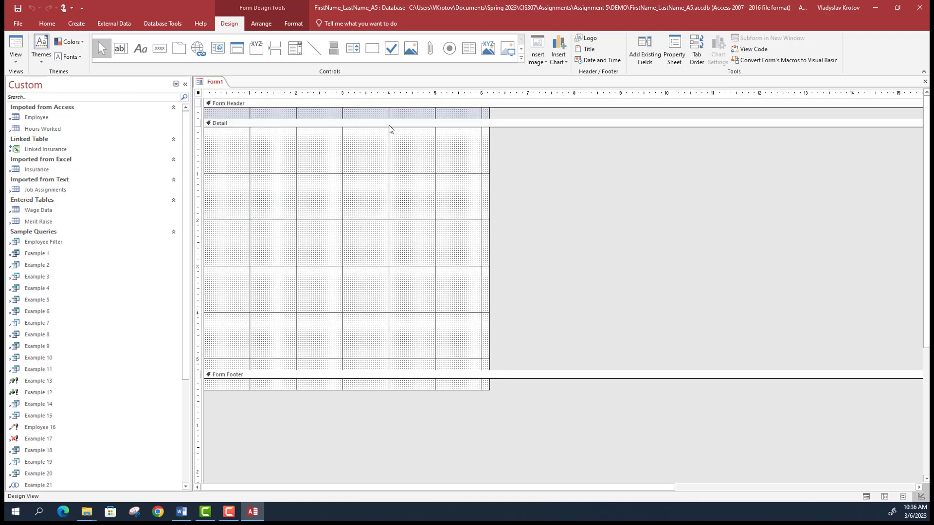
left_click_drag(353, 120, 353, 135)
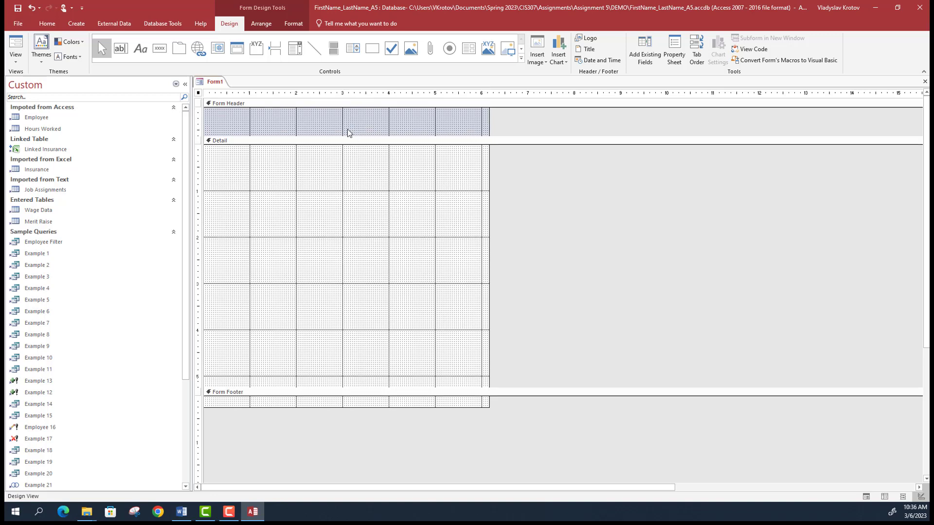
- Look over the Arrange and Format tab options, then switch to the Word instructions
left_click(262, 24)
left_click(294, 23)
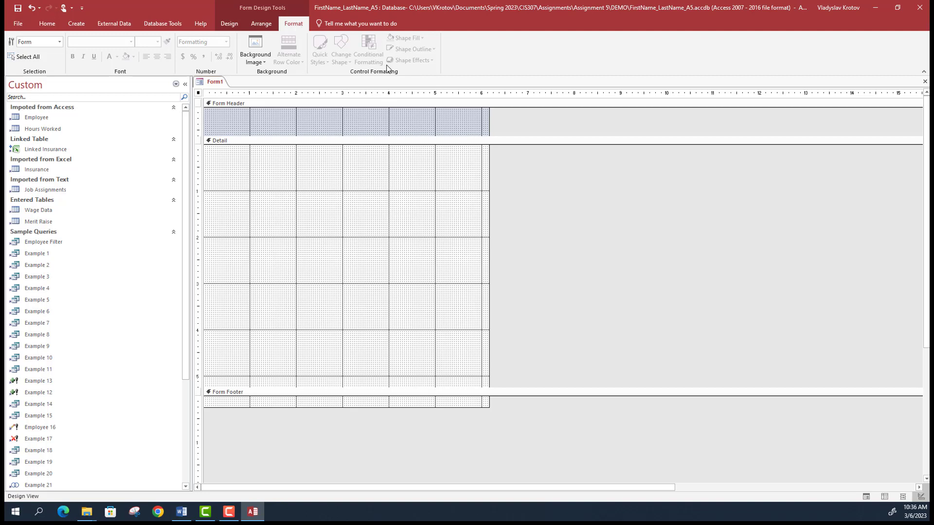
left_click(262, 25)
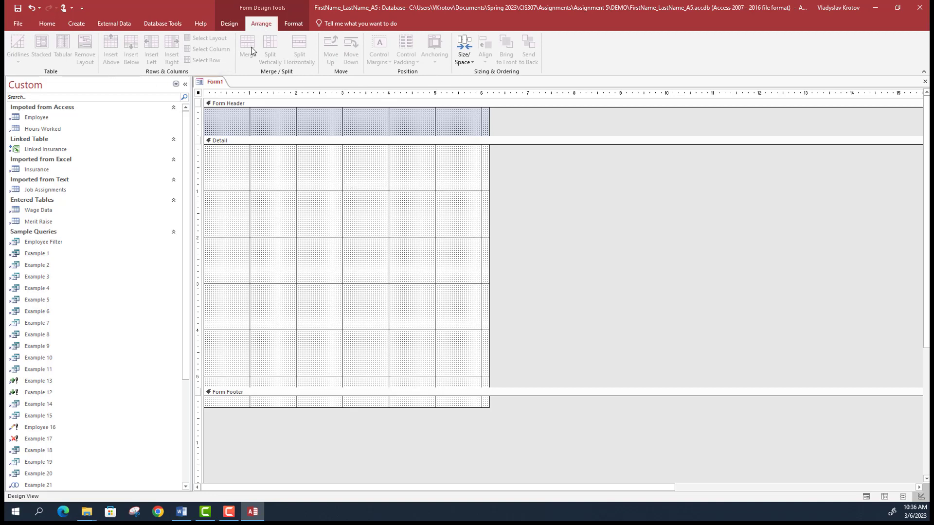
left_click(229, 24)
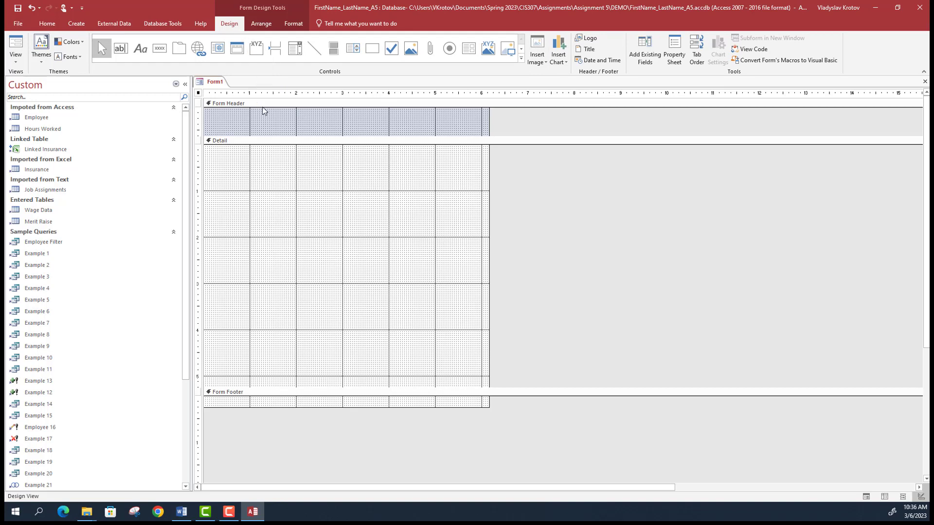
key("alt+Tab")
double_click(338, 9)
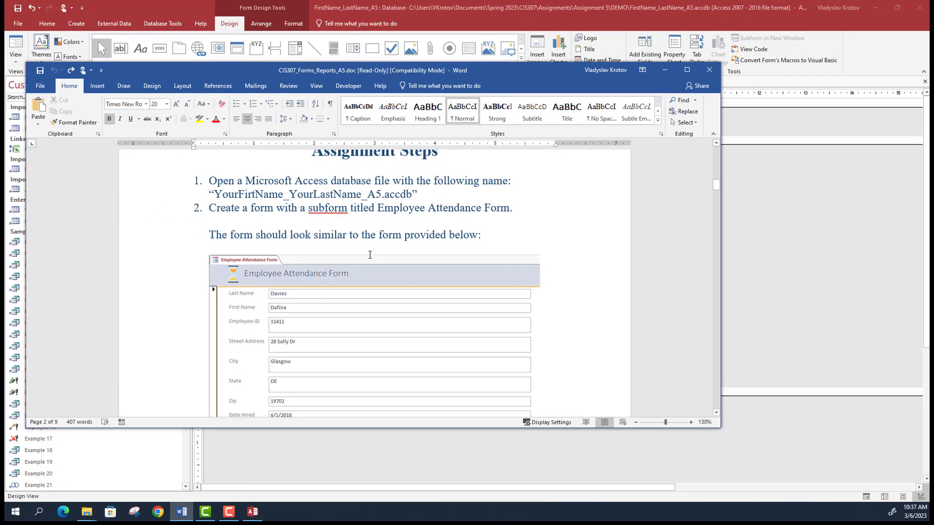
key("alt+Tab")
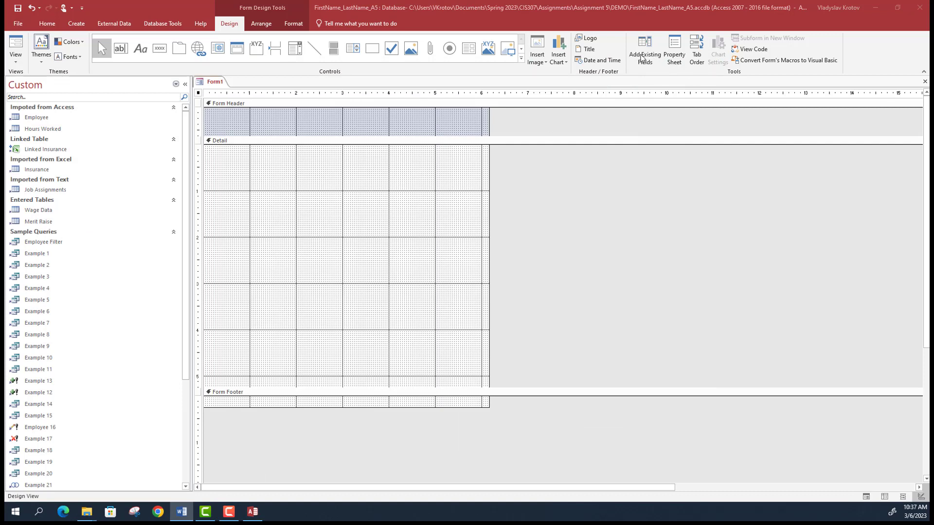
left_click(592, 41)
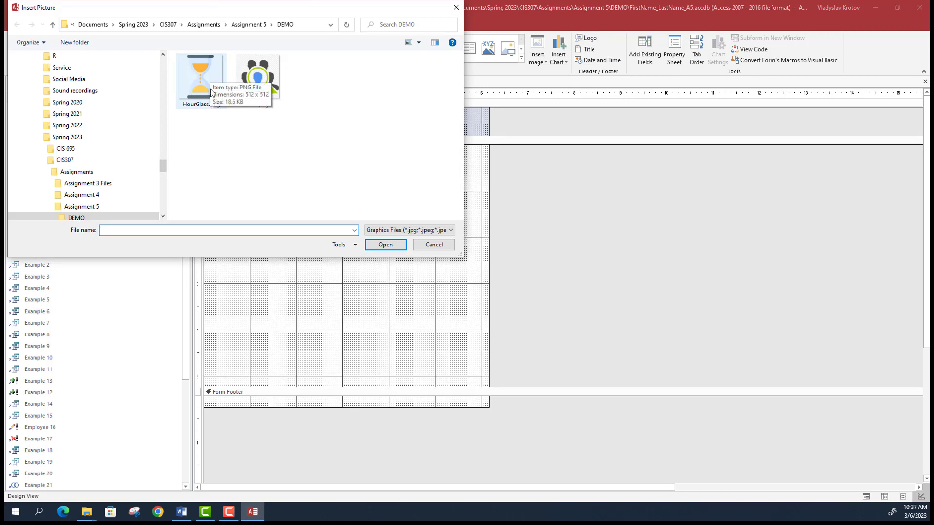
- Insert HourGlass.png as the header logo and enlarge it slightly
double_click(211, 88)
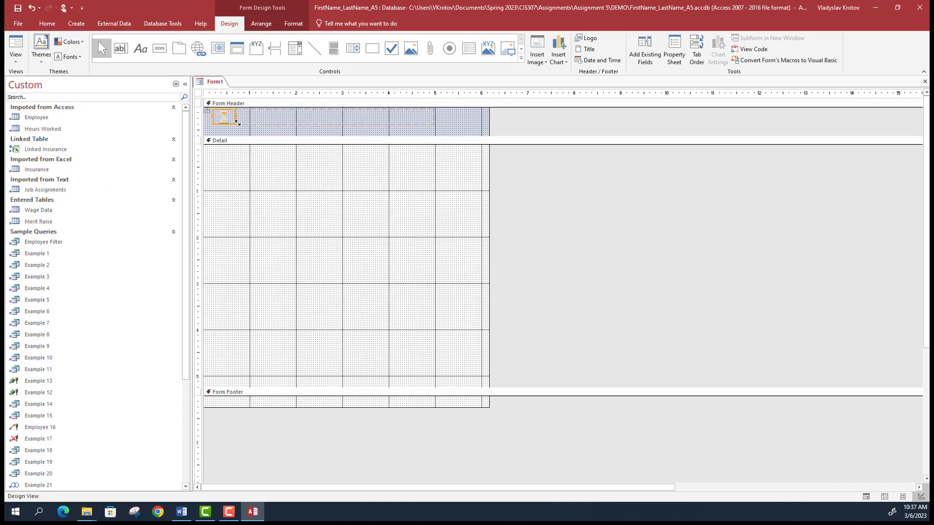
left_click(235, 123)
left_click_drag(236, 123, 237, 130)
double_click(275, 125)
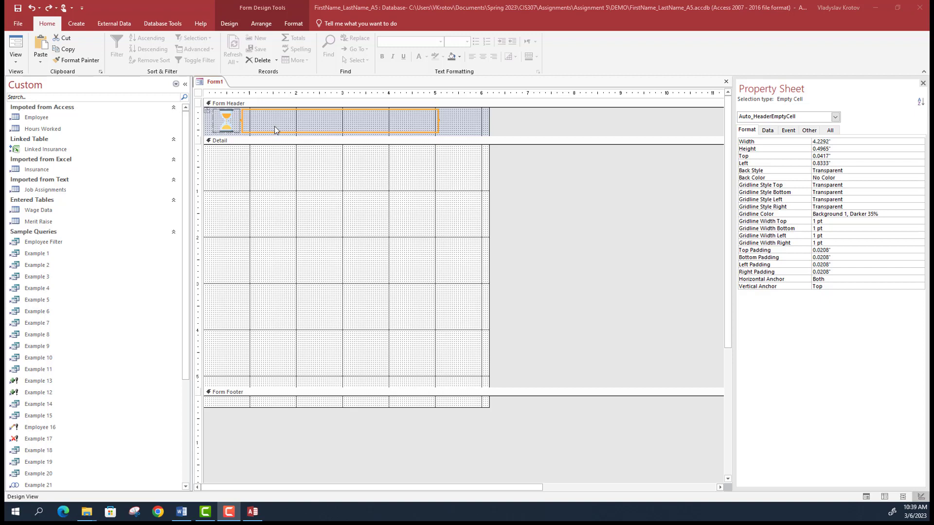
- Type 'Employee Attendance' as the header title label beside the hourglass logo
left_click(271, 122)
type("E")
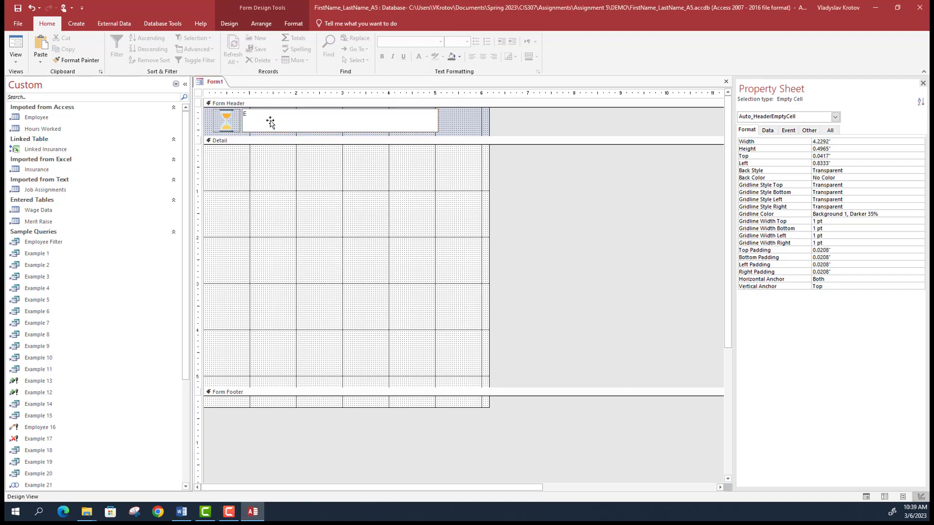
type("mployee Attendance")
left_click(295, 146)
left_click(288, 120)
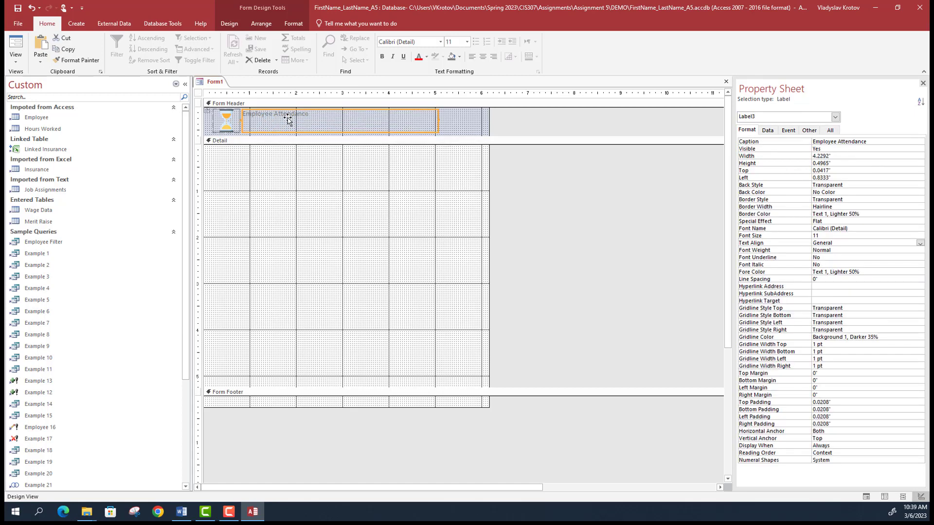
left_click(235, 125)
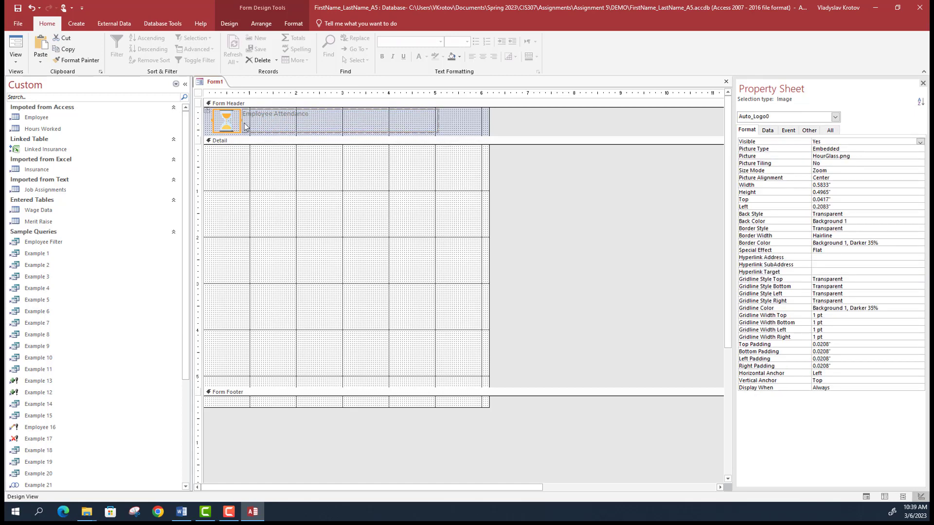
left_click(278, 118)
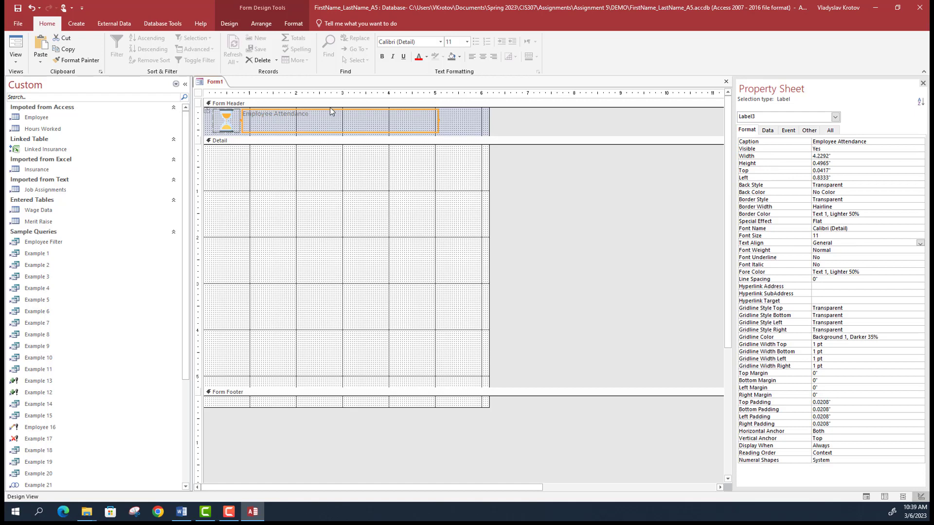
left_click(328, 124)
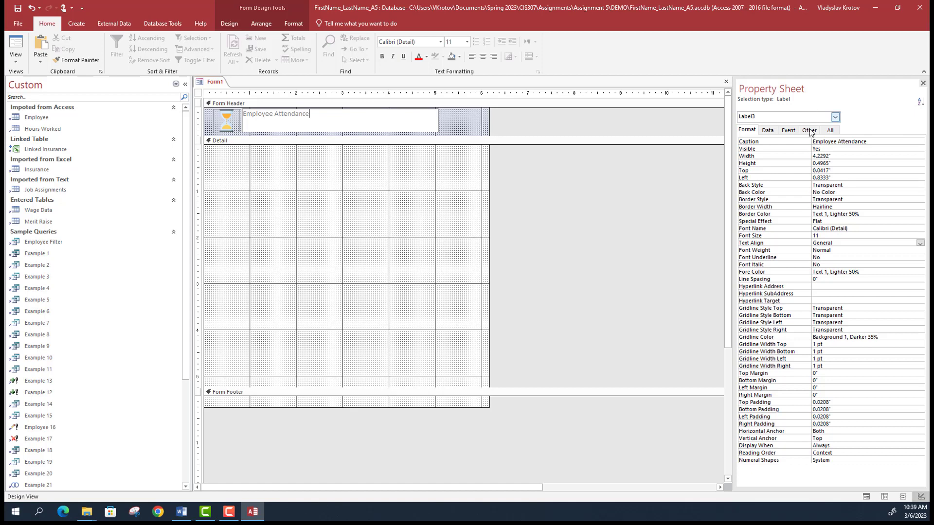
- Browse the title label's Event, Format, Data and Other properties, ending on Format
left_click(789, 130)
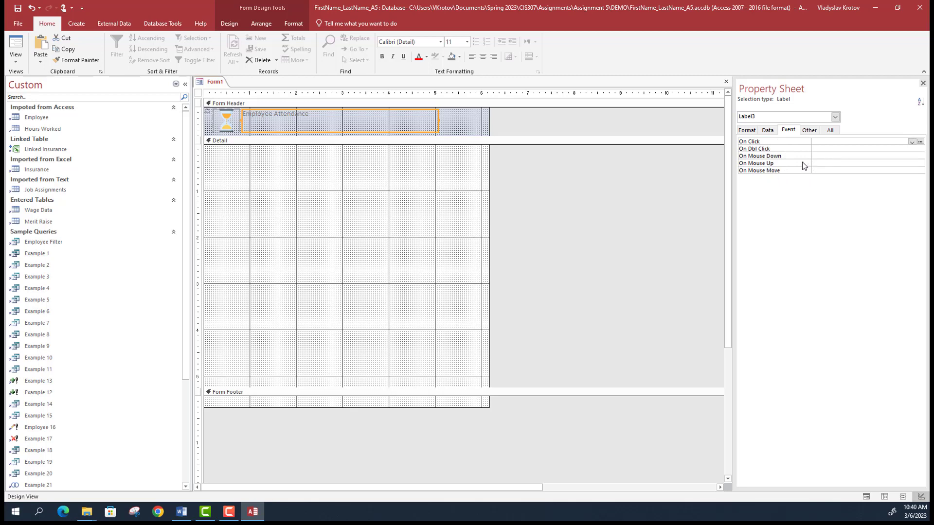
left_click(753, 133)
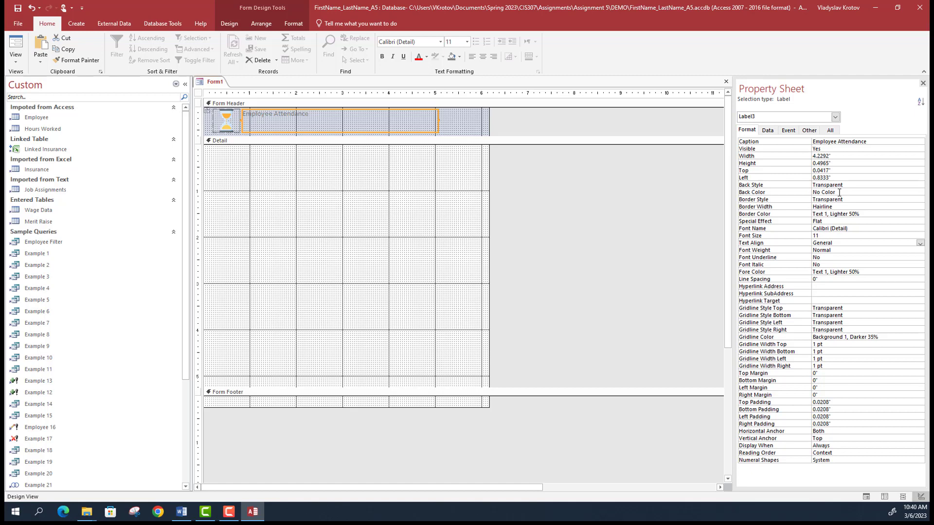
left_click(769, 131)
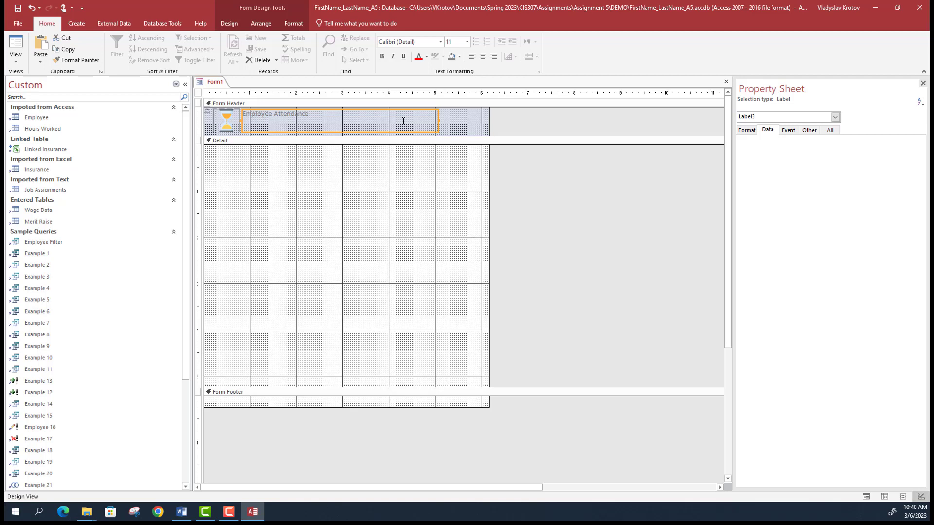
left_click(809, 130)
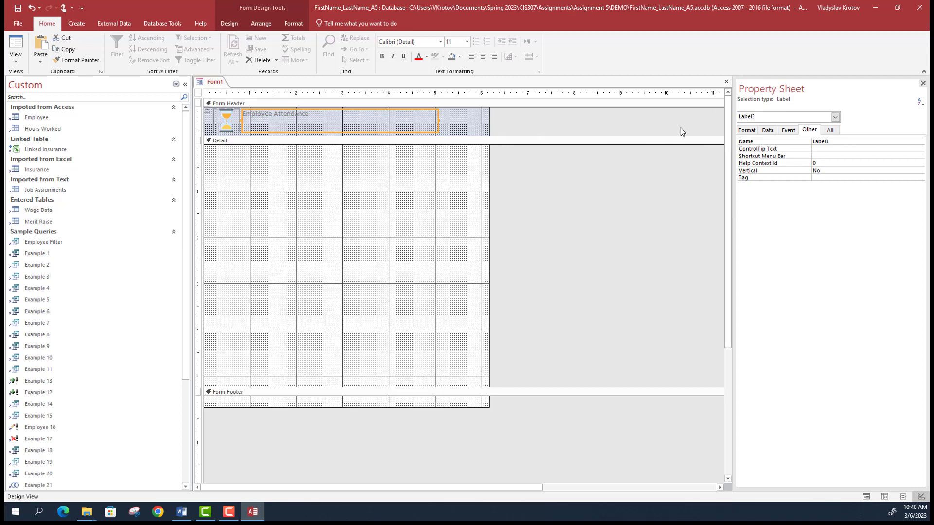
left_click(767, 132)
left_click(755, 131)
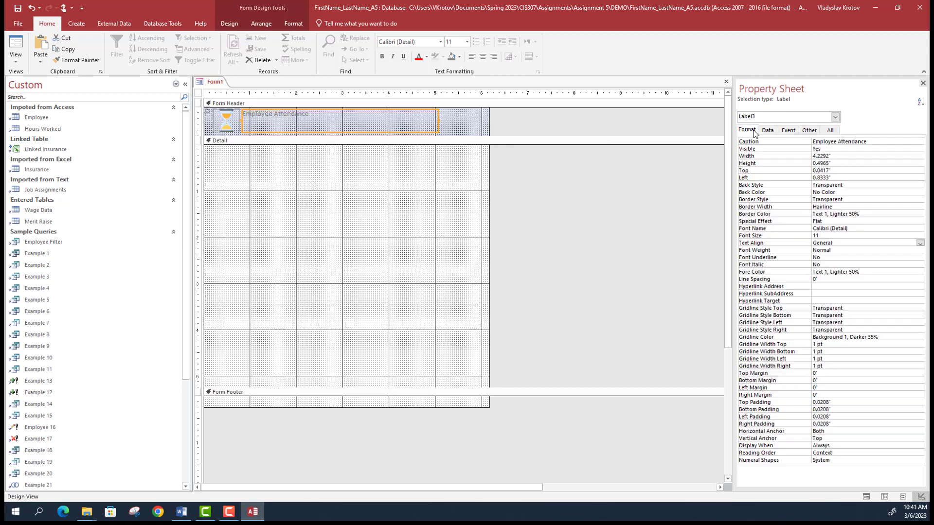
- Append ' Form' to the header title so it reads 'Employee Attendance Form'
left_click(311, 116)
type("For")
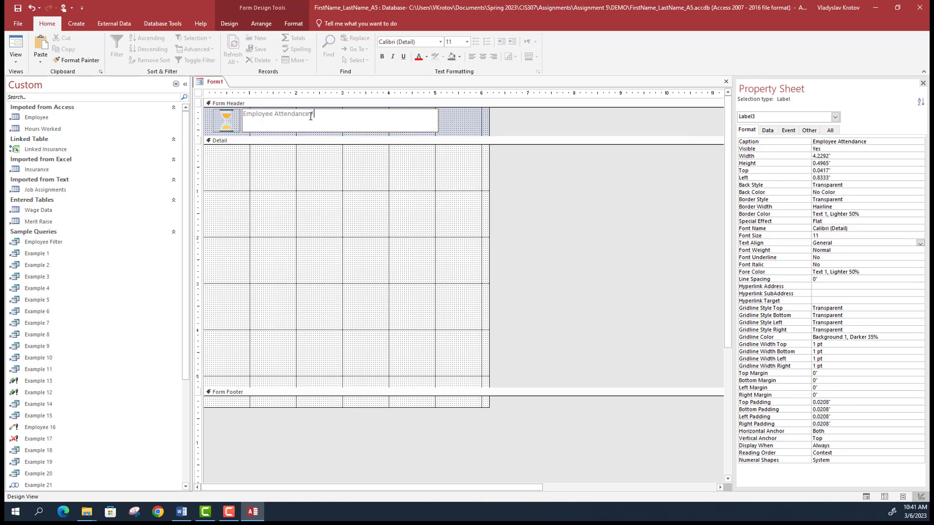
type("m")
left_click(337, 119)
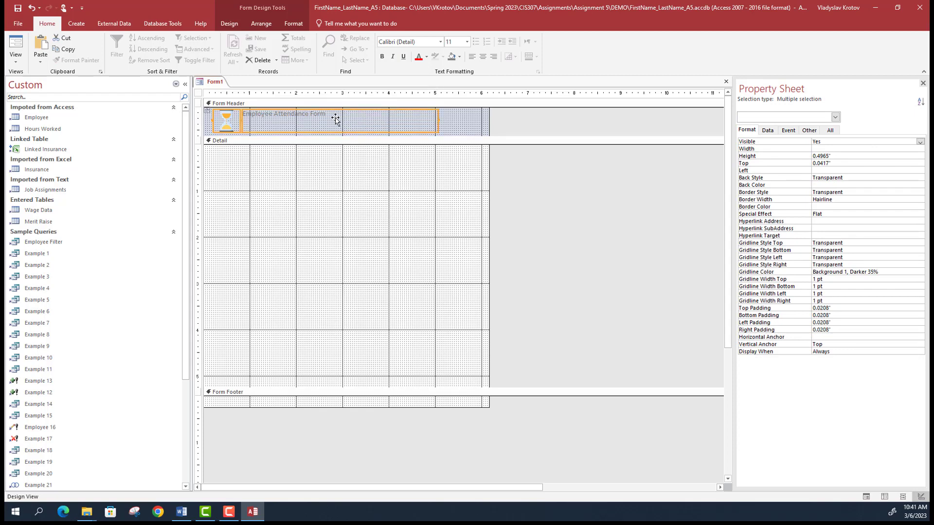
left_click(768, 131)
left_click(784, 132)
left_click(747, 130)
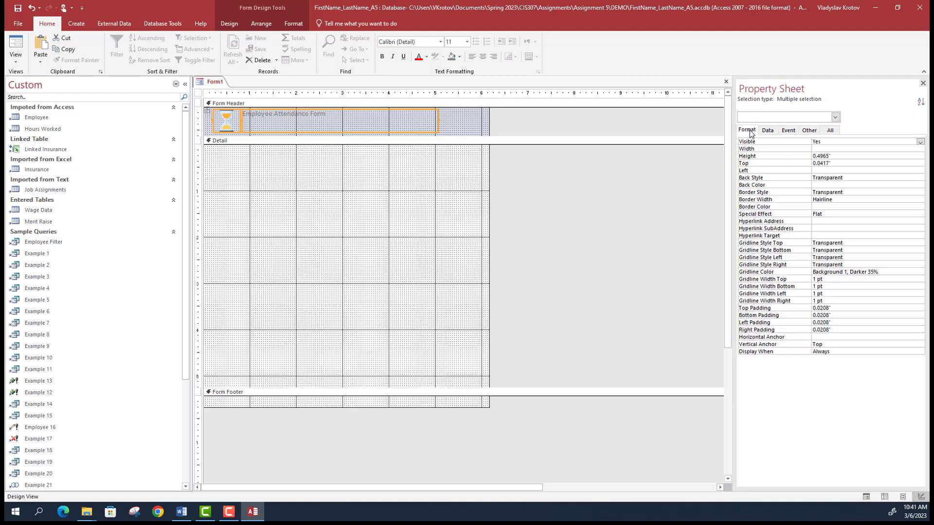
left_click(419, 125)
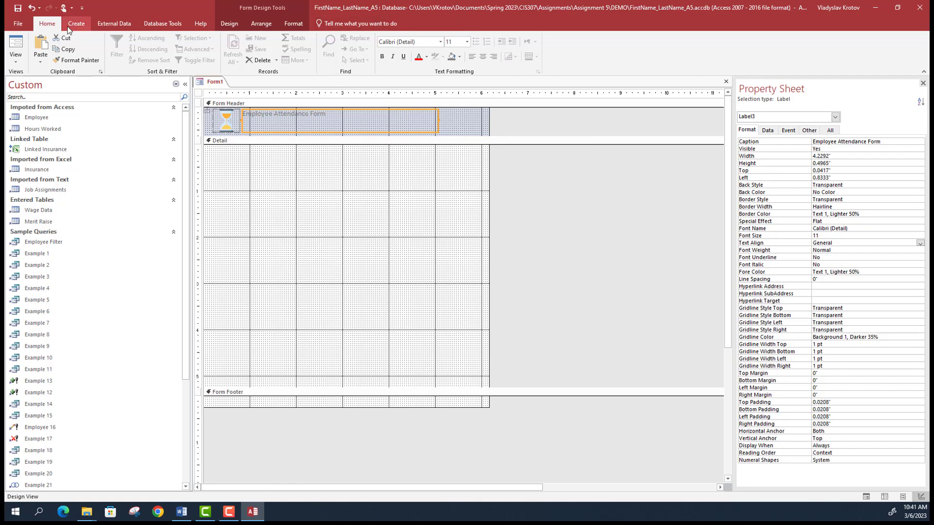
- Set the whole title caption to 16-point font and left-align it
left_click(308, 113)
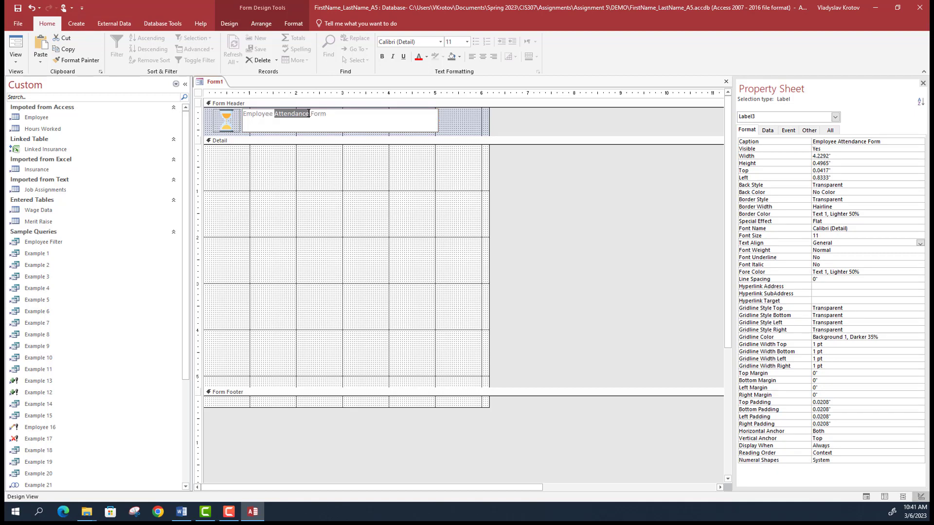
left_click_drag(310, 114, 243, 113)
left_click(467, 42)
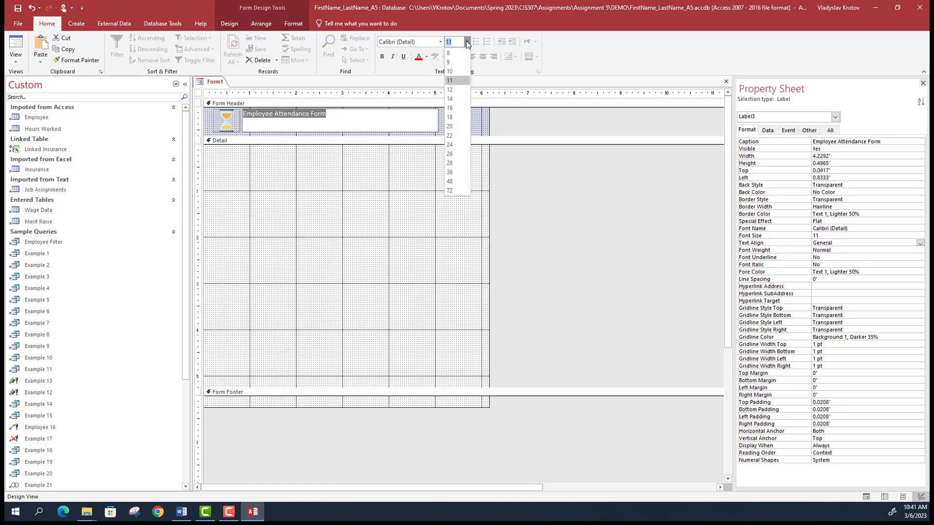
left_click(452, 117)
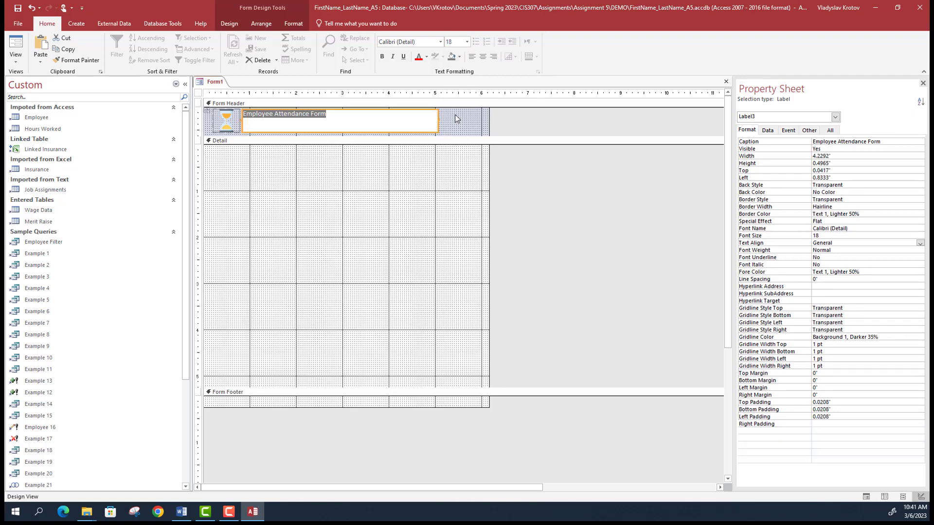
left_click(388, 112)
double_click(388, 112)
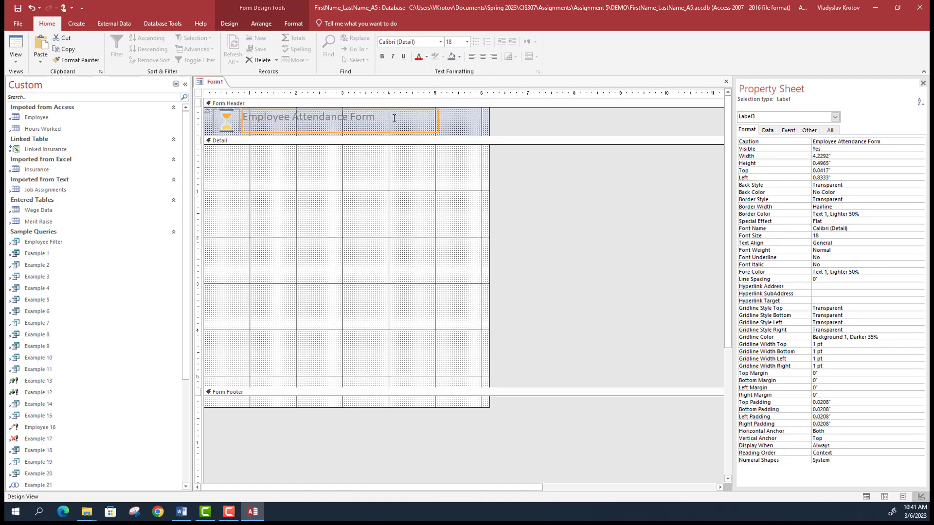
left_click_drag(389, 117, 241, 111)
left_click(466, 42)
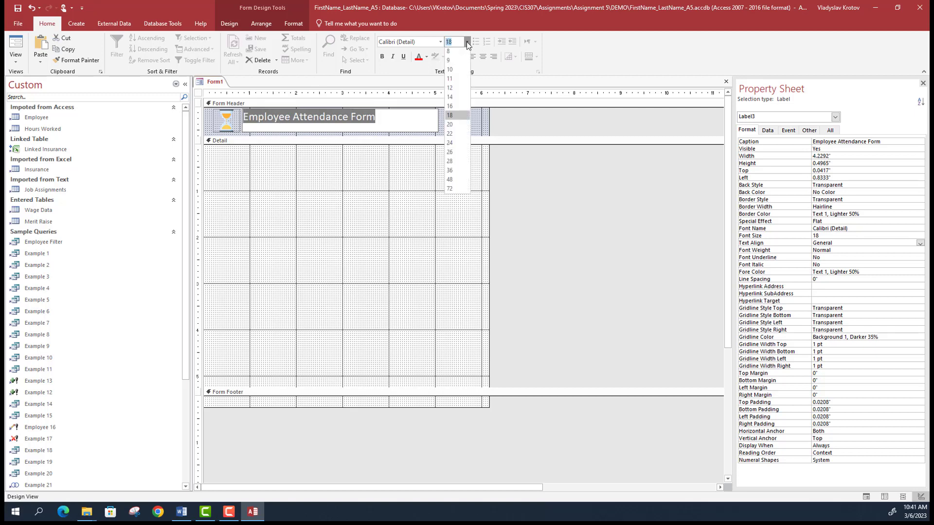
left_click(460, 105)
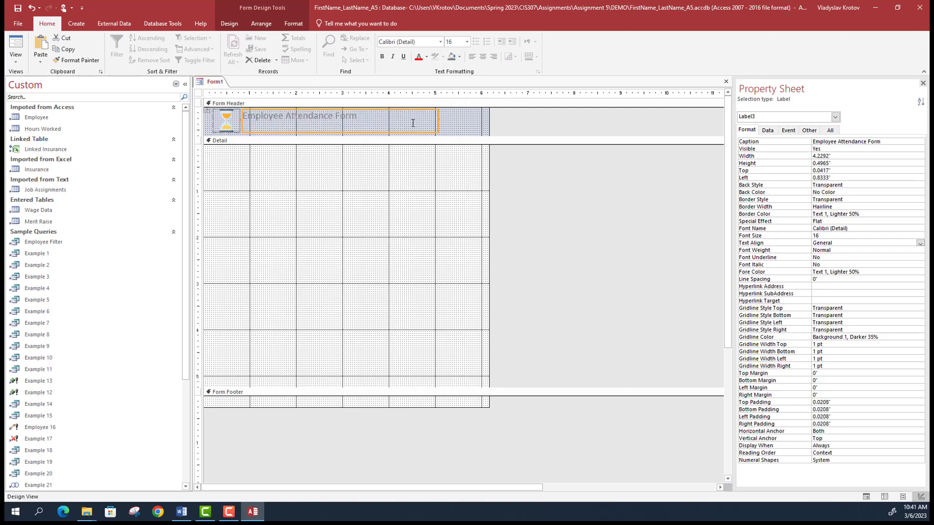
left_click(483, 56)
left_click(472, 59)
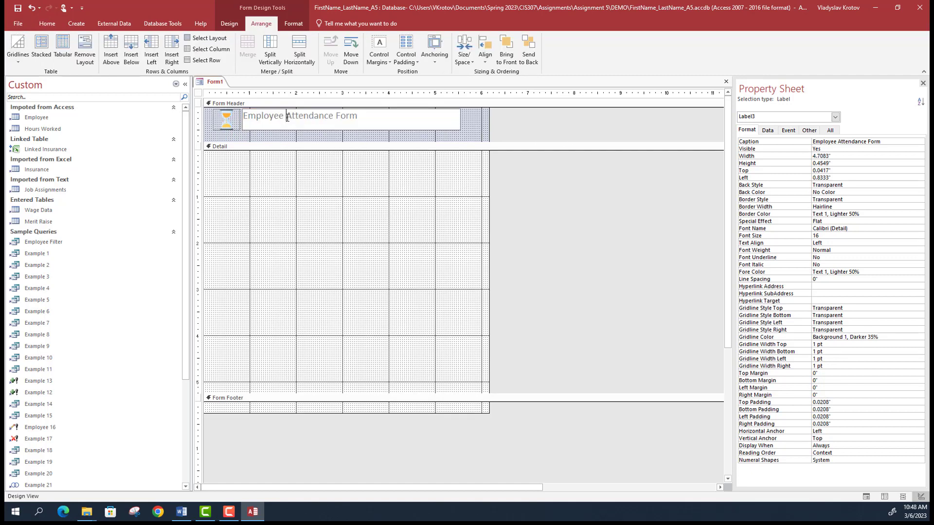
- Give the title a 0.1" top margin and pull the Form Header's bottom edge up slightly
left_click(305, 119)
left_click(523, 233)
left_click(396, 126)
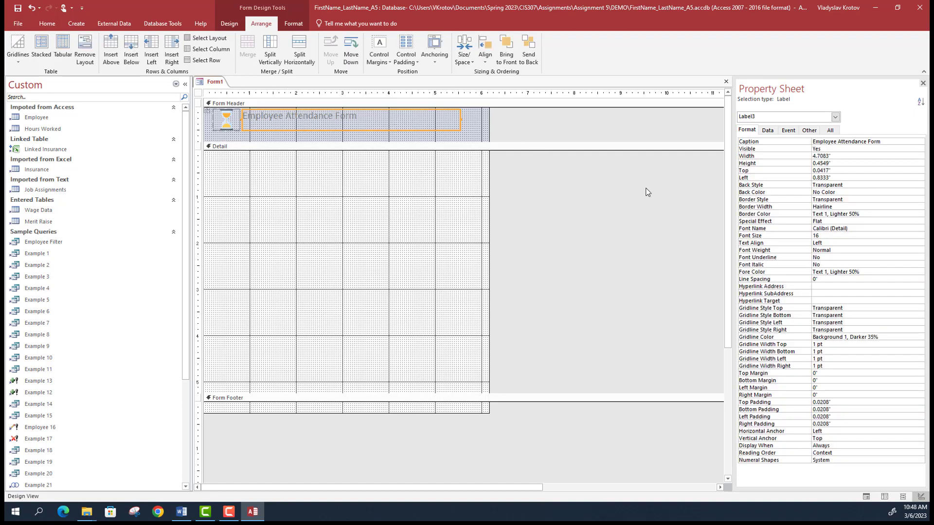
left_click(824, 374)
key("BackSpace")
key("Return")
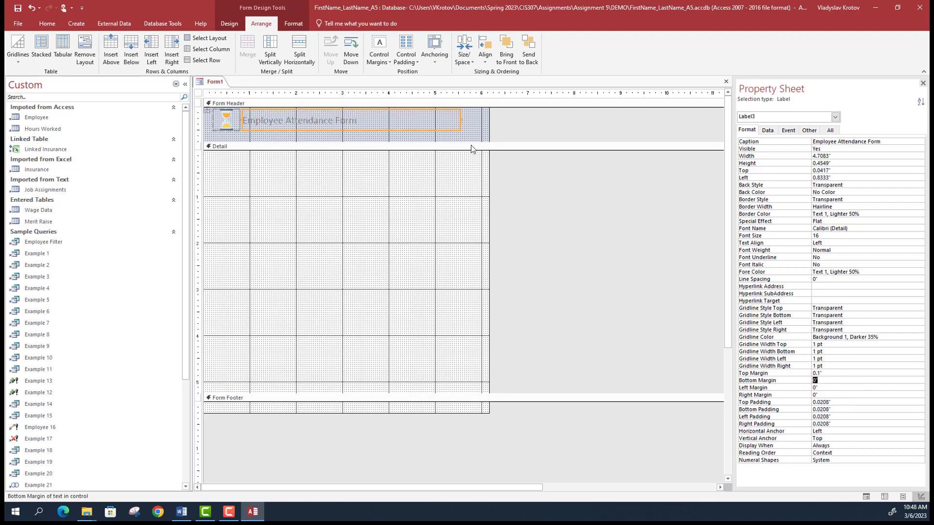
left_click(470, 140)
left_click_drag(471, 141, 471, 137)
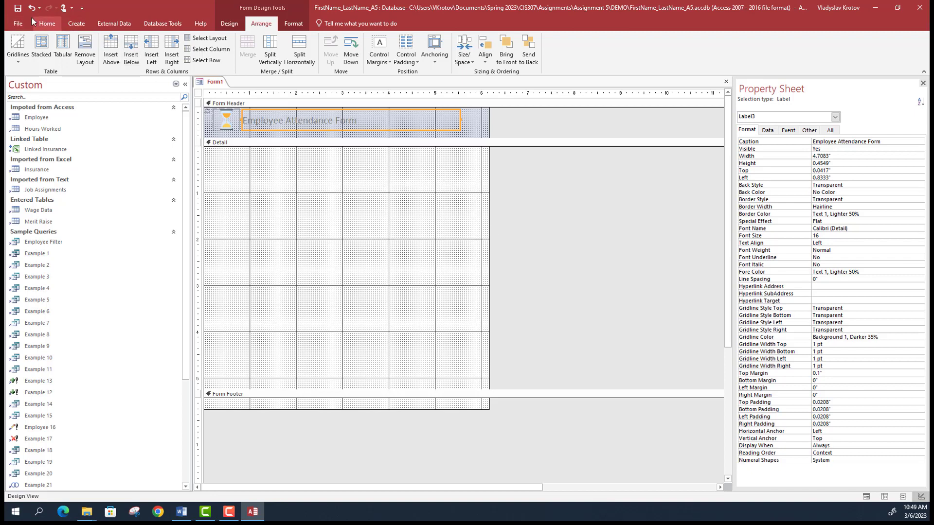
- Save the form under the name 'Employee Attendance Form'
left_click(18, 8)
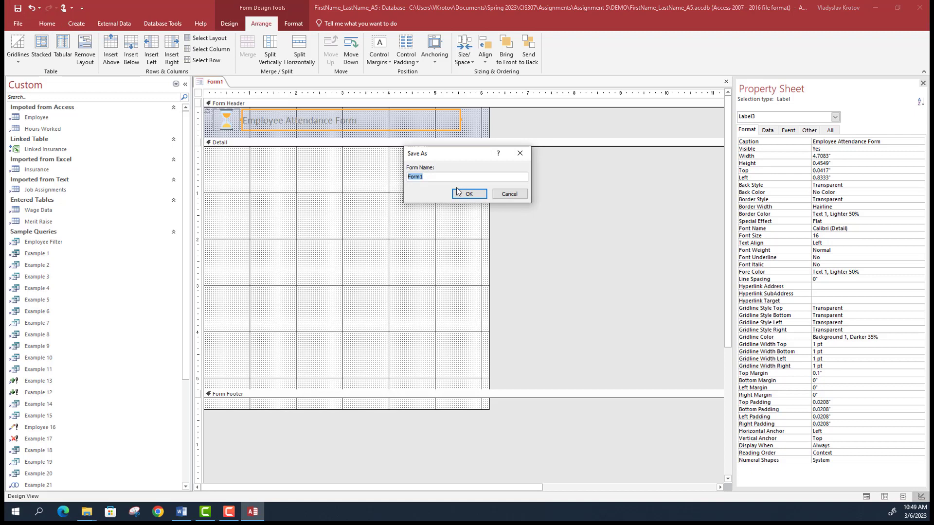
type("Employee Attendance")
left_click(462, 194)
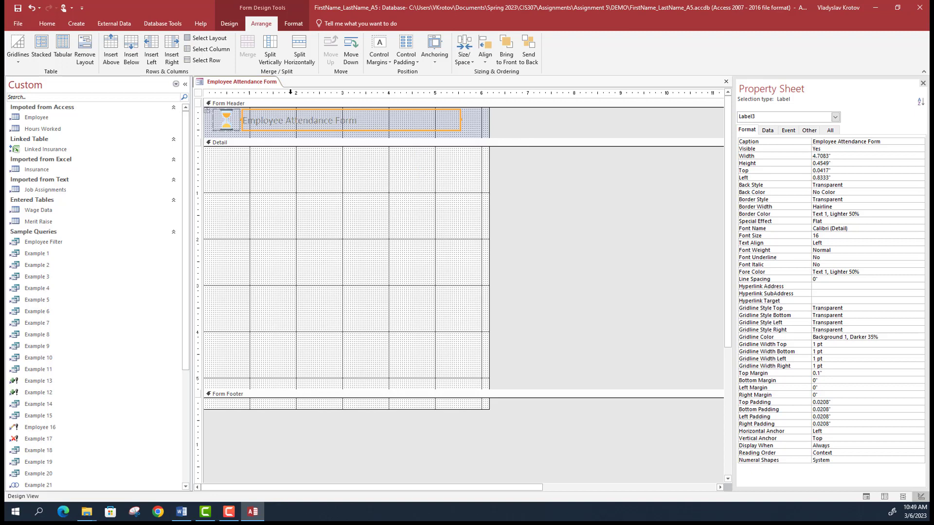
- Select the Form object in the Property Sheet and show its Data properties
left_click(369, 175)
left_click(352, 198)
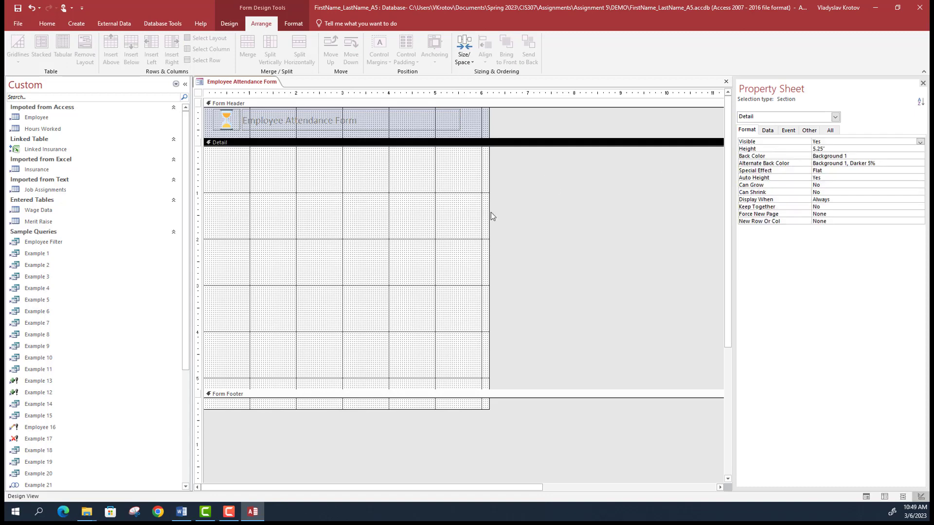
left_click(766, 133)
left_click(510, 250)
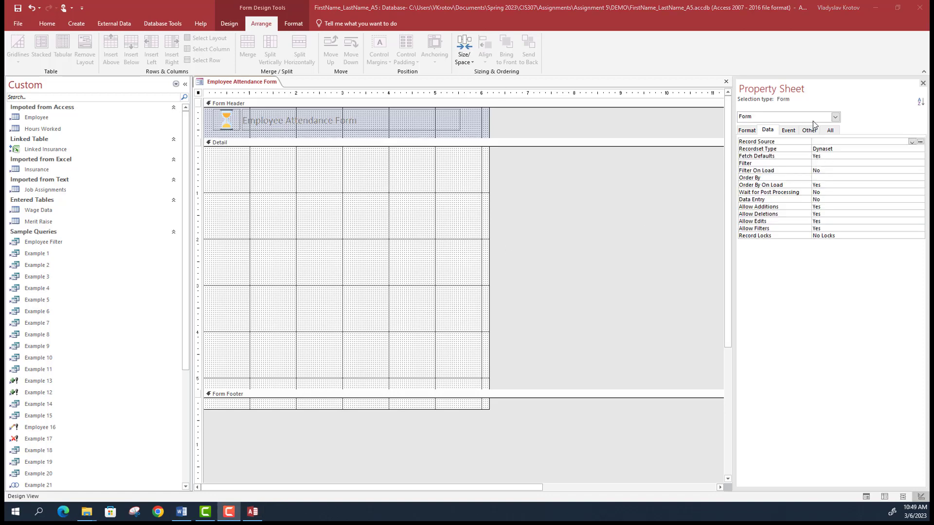
left_click(421, 218)
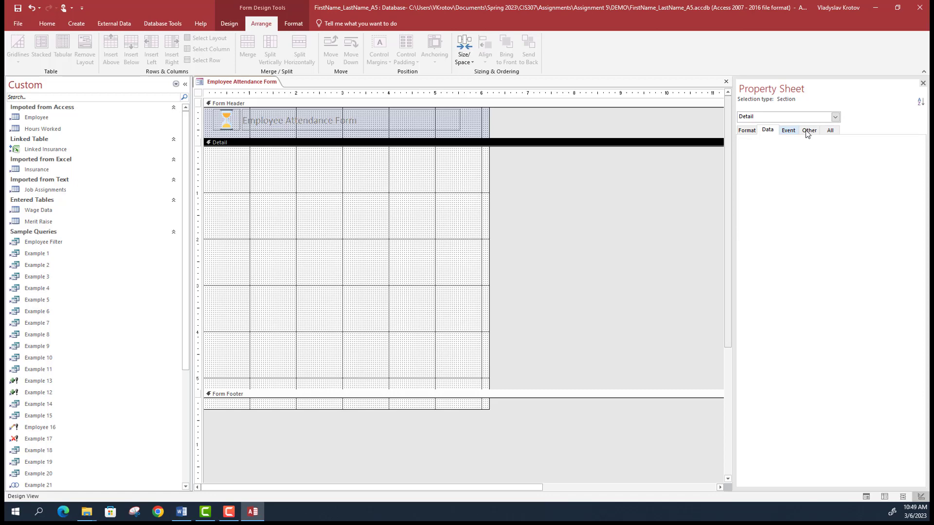
left_click(839, 119)
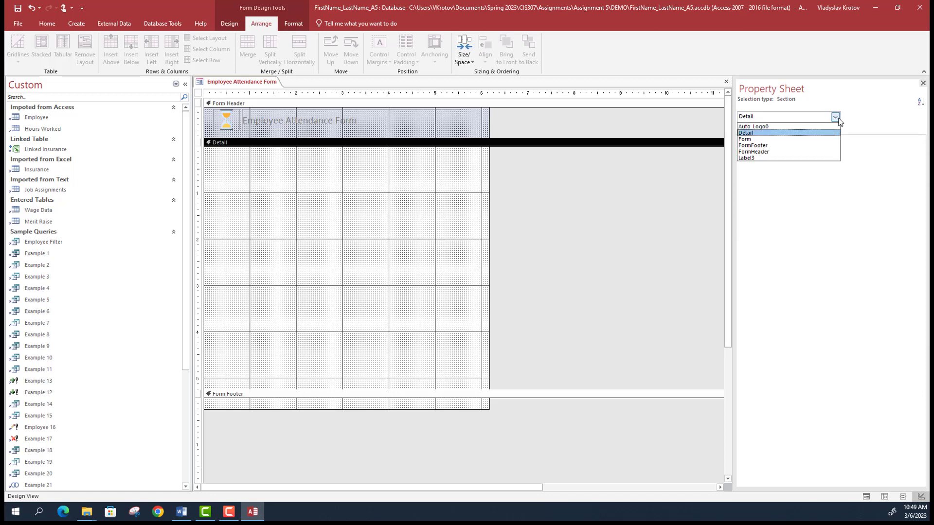
left_click(779, 145)
left_click(796, 119)
left_click(759, 138)
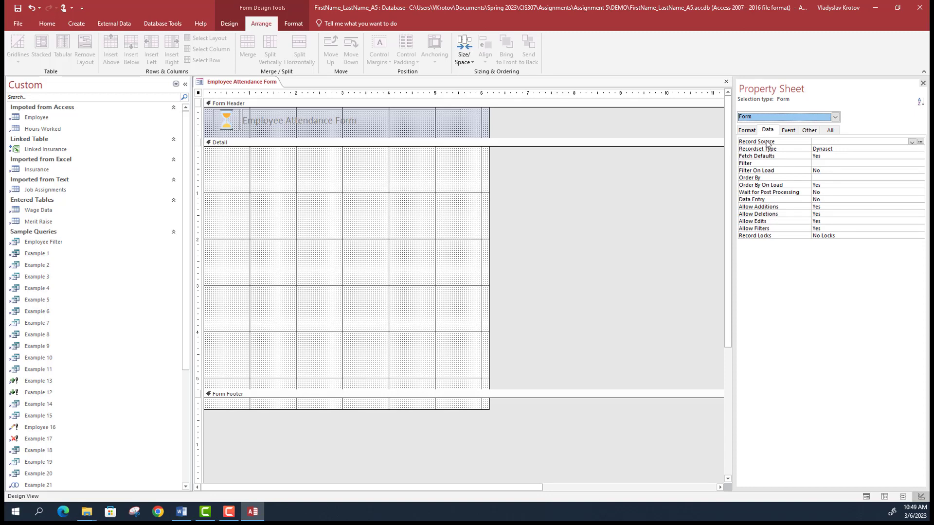
- Set the form's Record Source to the Employee table
left_click(913, 143)
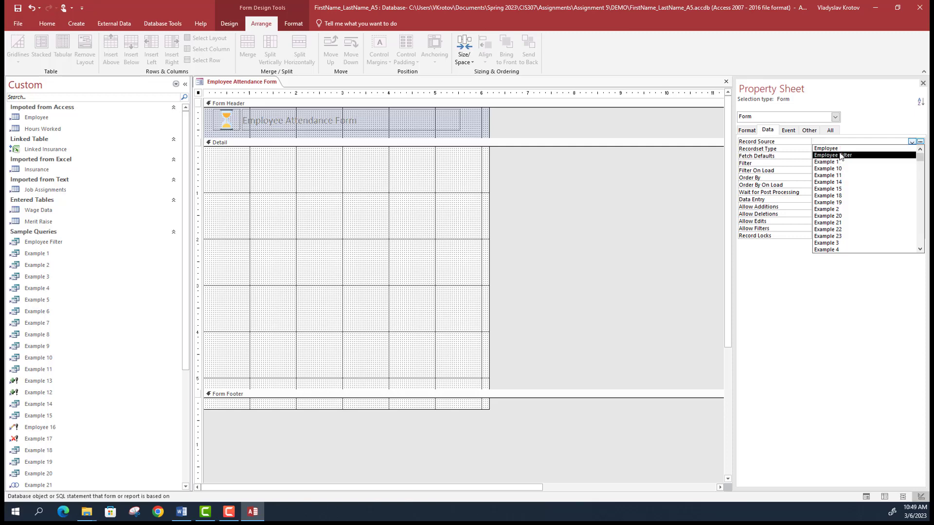
left_click(841, 148)
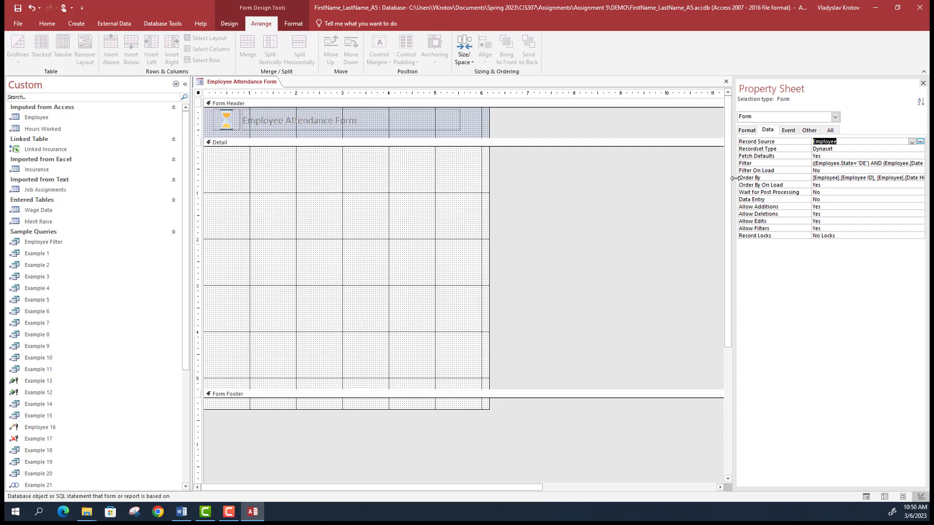
left_click(876, 178)
key("Up")
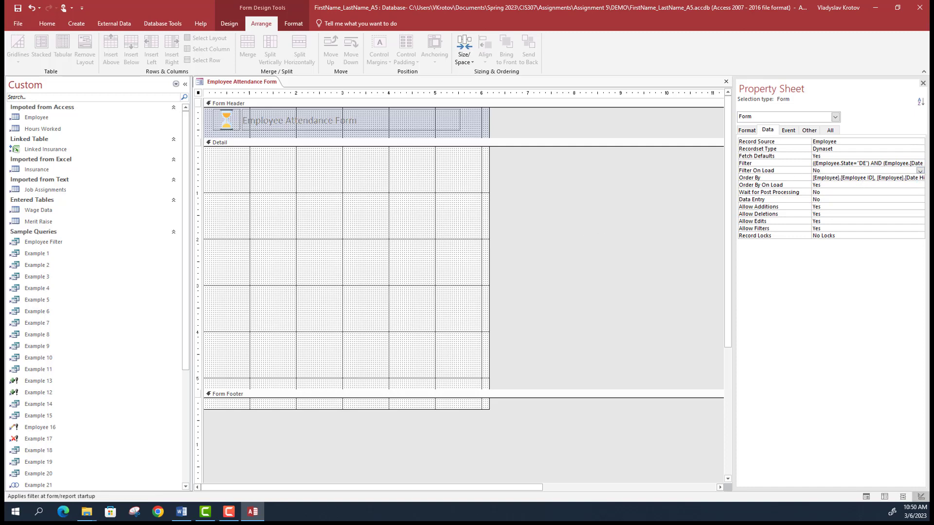
key("Down")
key("F10")
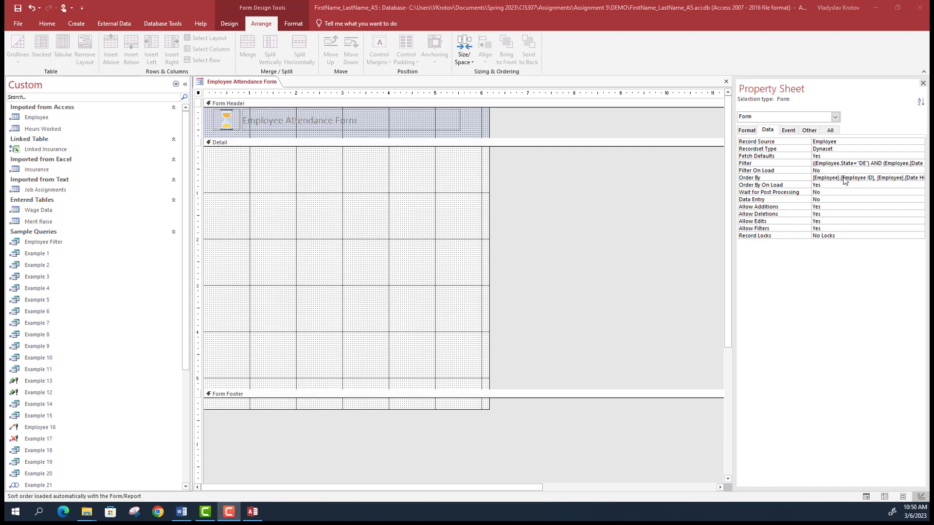
- Delete Date Hired from Order By so it sorts by Employee ID only, then switch to Word
left_click(868, 177)
left_click_drag(874, 177, 923, 178)
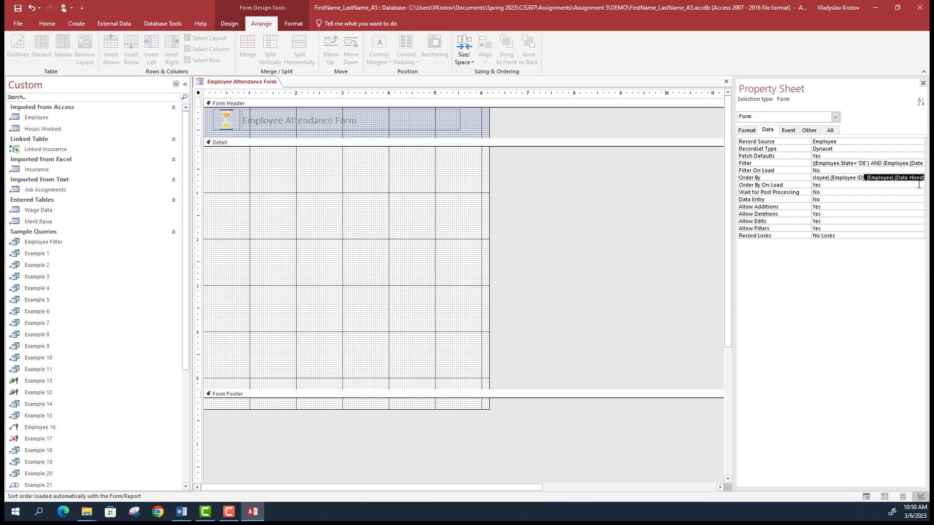
left_click(889, 177)
left_click_drag(866, 177, 924, 178)
key("Delete")
left_click(832, 183)
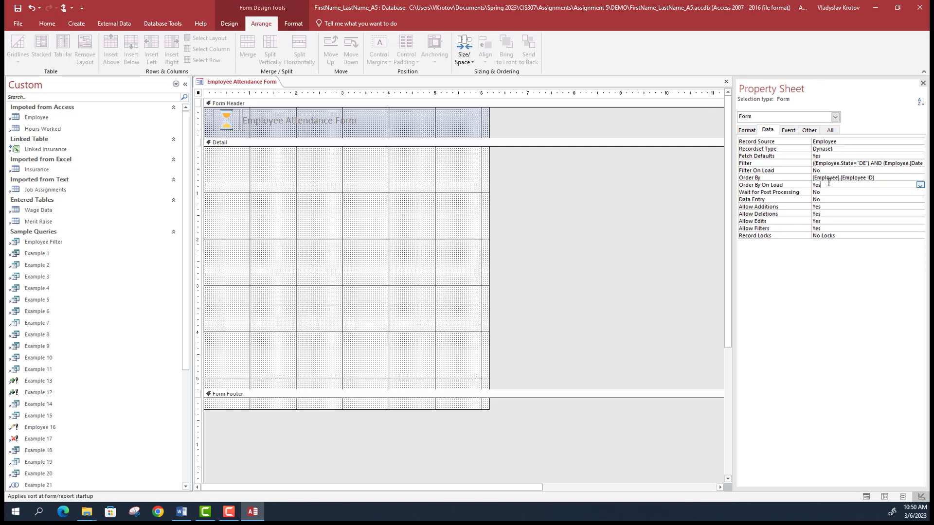
left_click(838, 177)
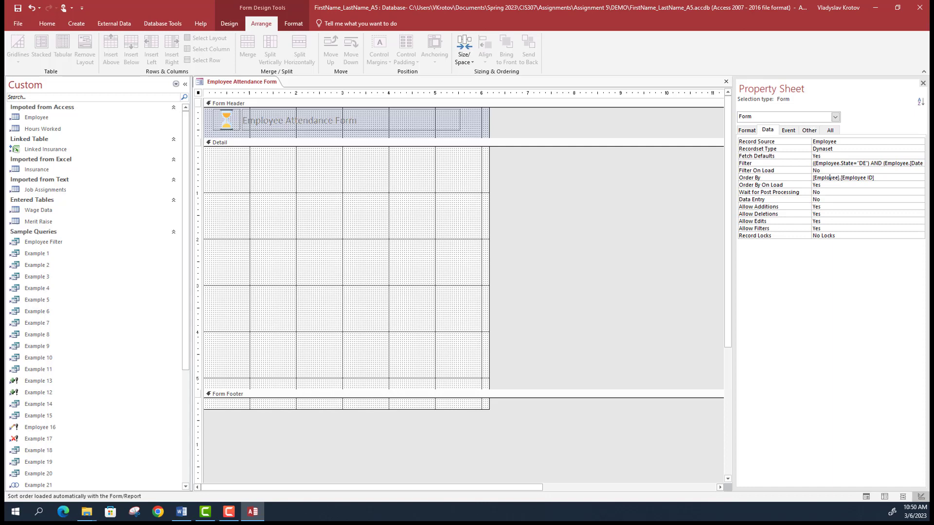
key("alt+Tab")
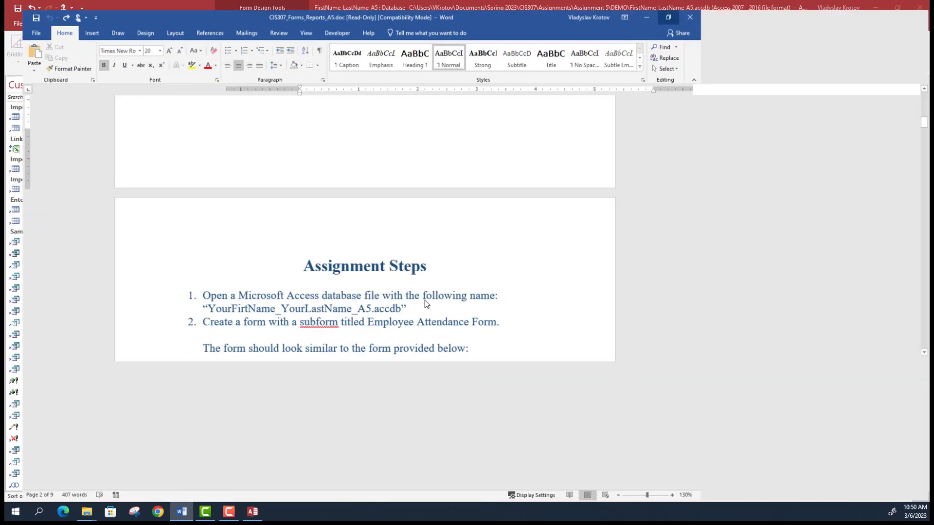
- Scroll through the sample form image and requirements in Word, then return to Access
scroll(423, 300, "down", 7)
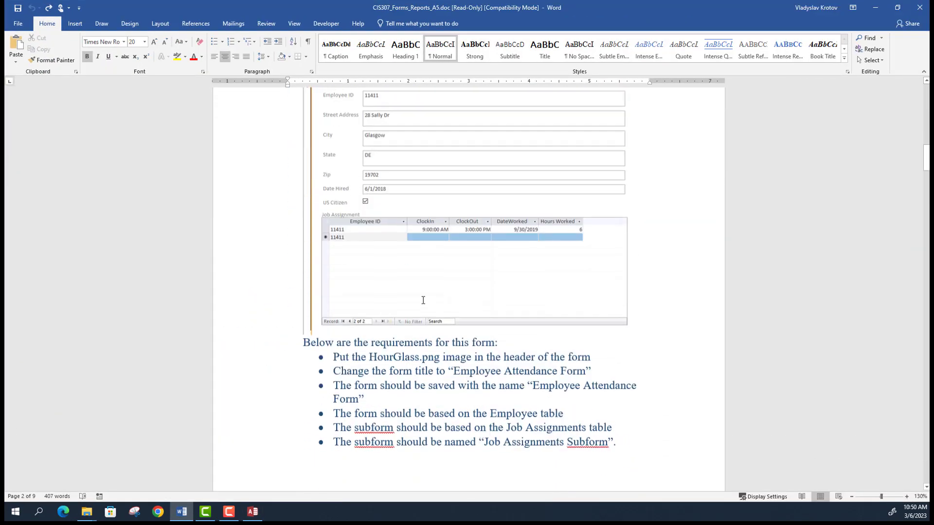
scroll(314, 197, "up", 3)
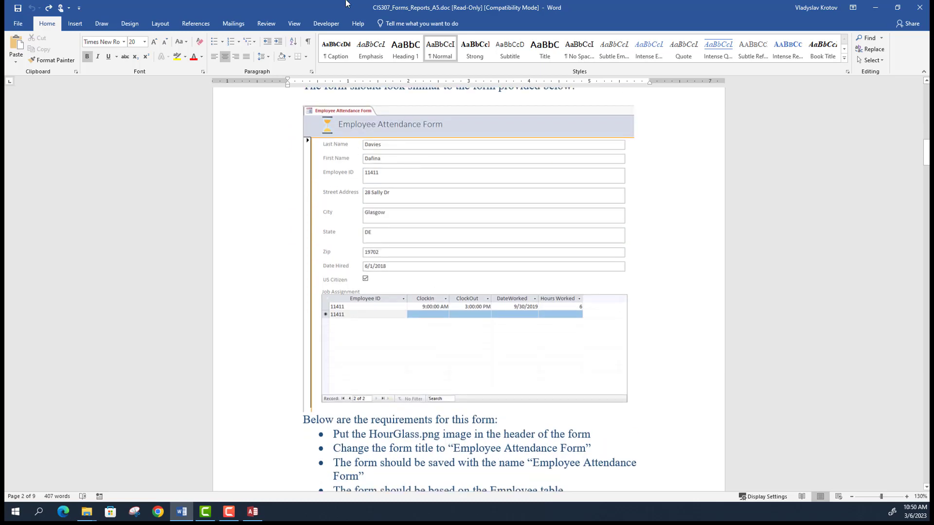
key("alt+Tab")
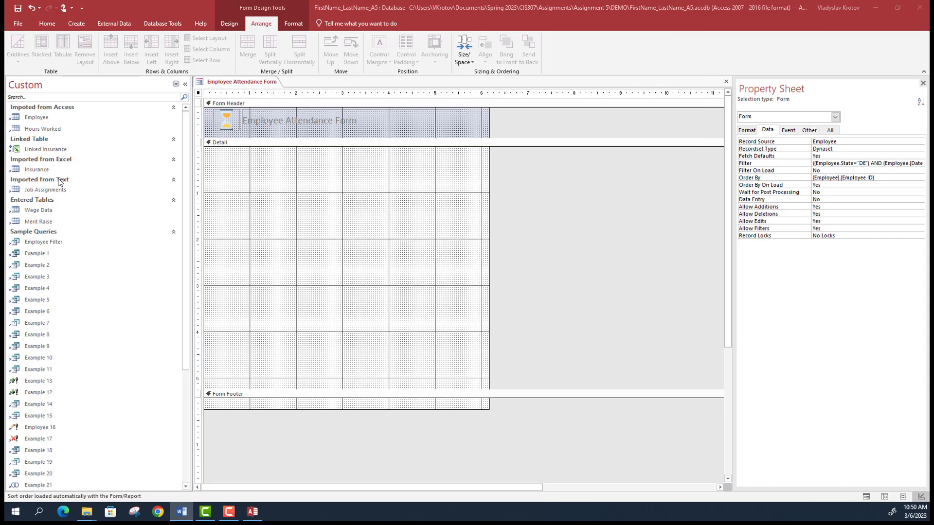
- Draw a label reading 'Last Name' in the Detail section and size it to fit
left_click(229, 23)
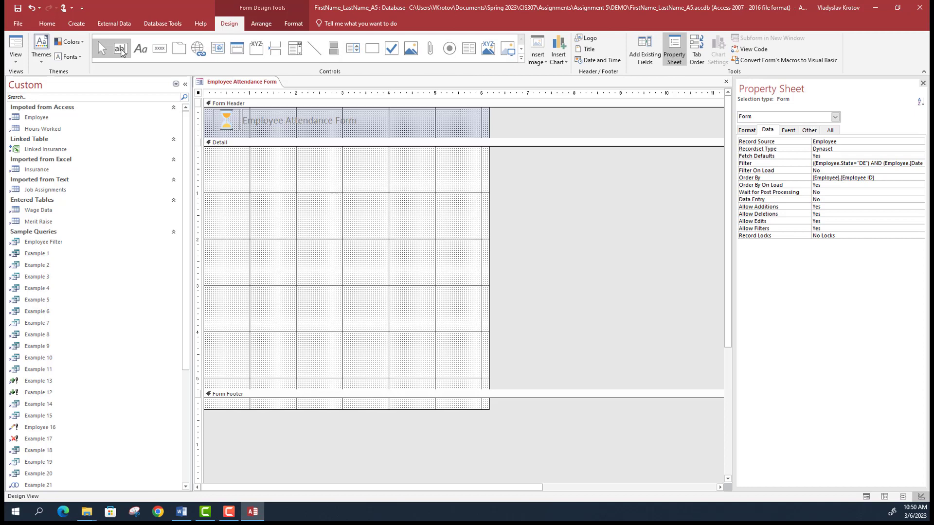
left_click(147, 48)
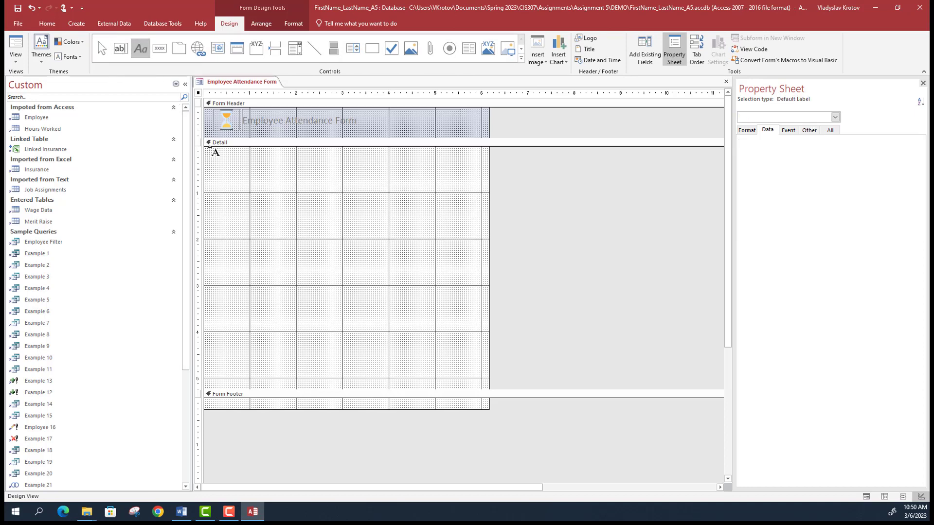
left_click_drag(215, 155, 266, 172)
type("Last Name")
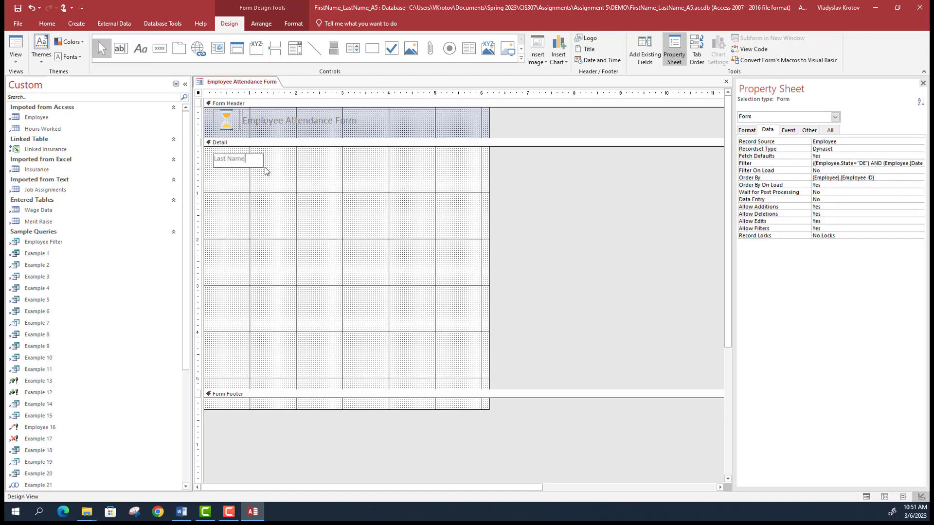
left_click(267, 171)
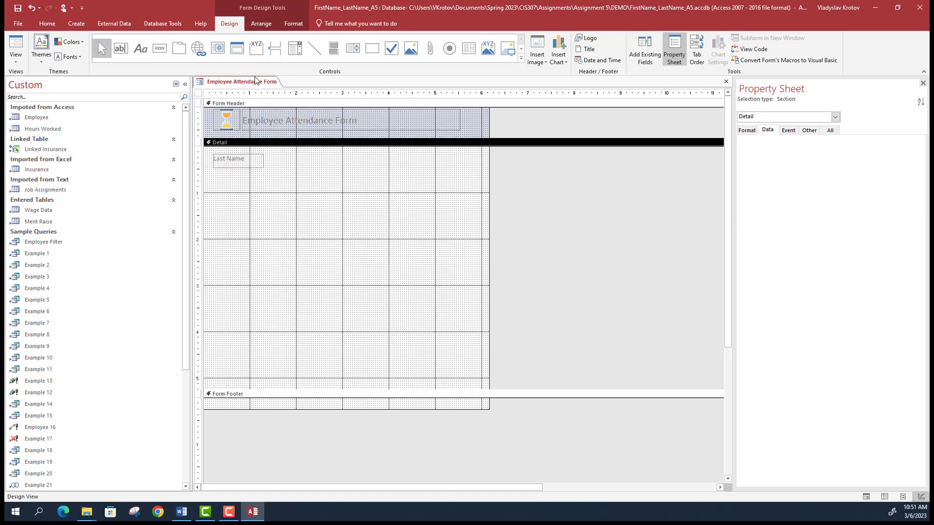
left_click(247, 167)
double_click(238, 168)
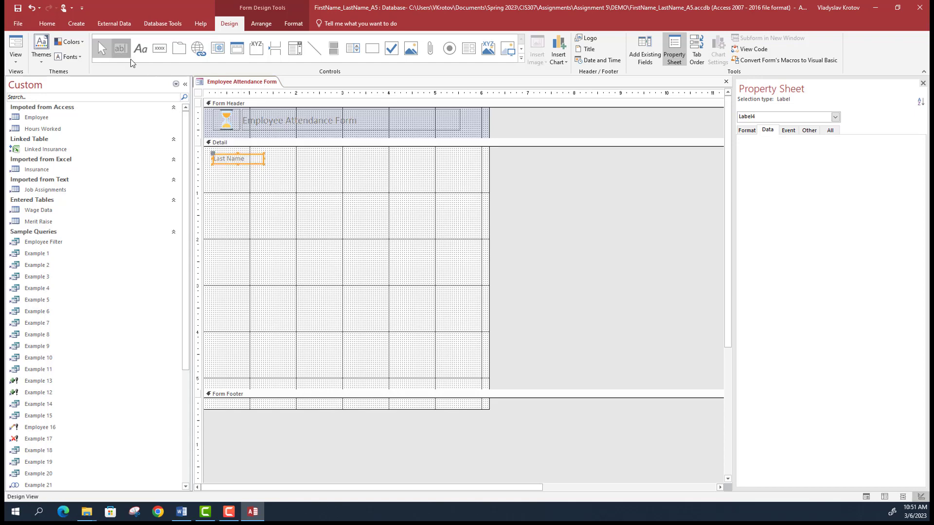
- Draw a text box beside the label and bind its Control Source to Last Name
left_click(121, 48)
left_click_drag(271, 156, 333, 165)
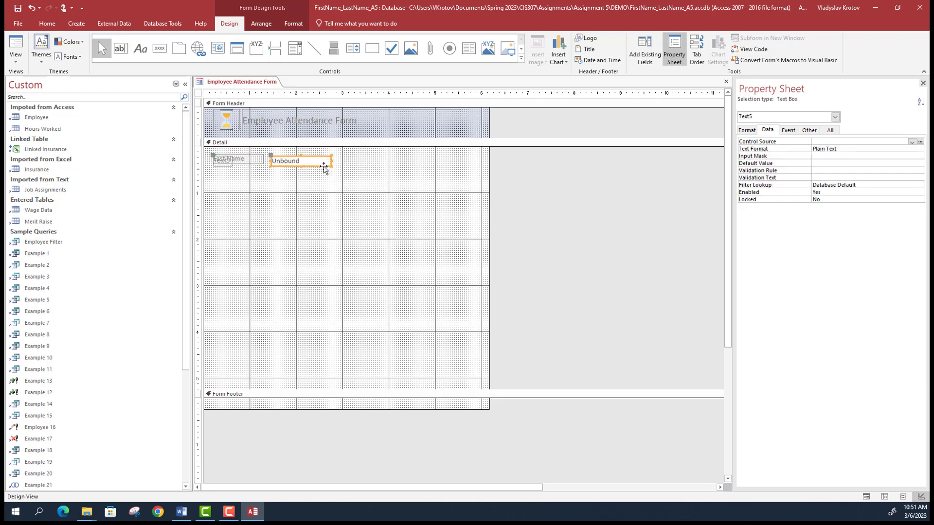
left_click(325, 164)
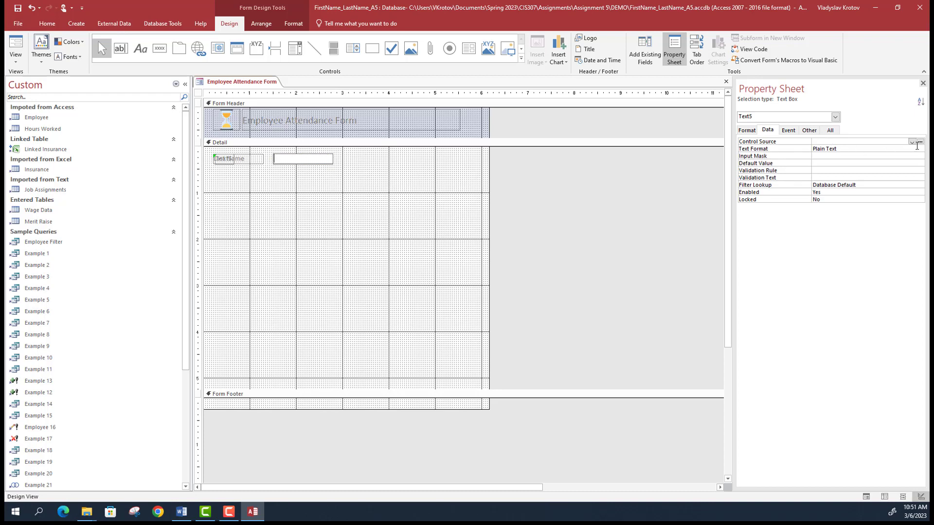
left_click(912, 142)
left_click(871, 149)
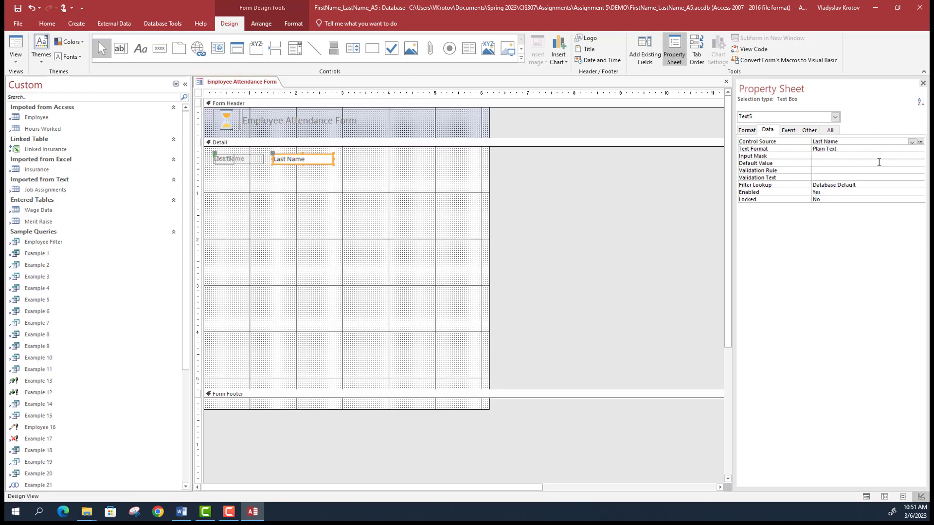
left_click(21, 63)
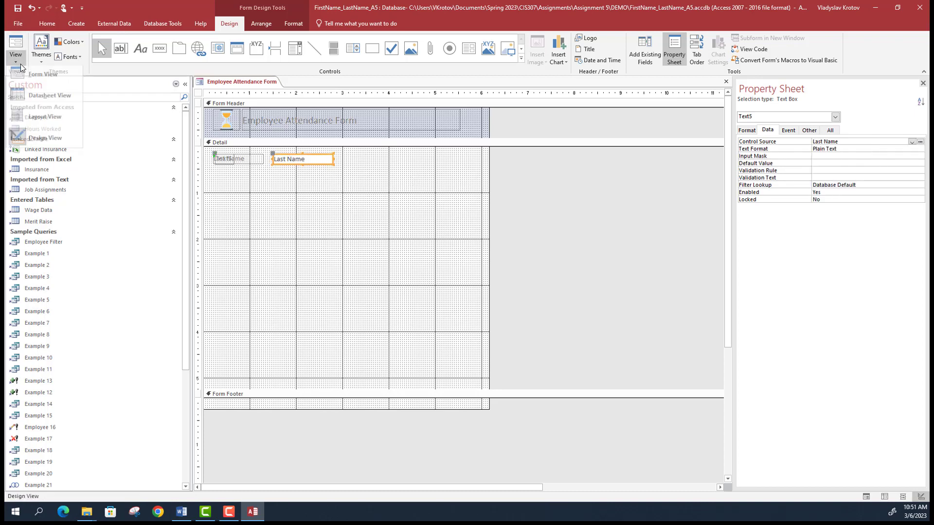
- Preview the form in Form View with Smith showing, then switch to Layout View
left_click(35, 79)
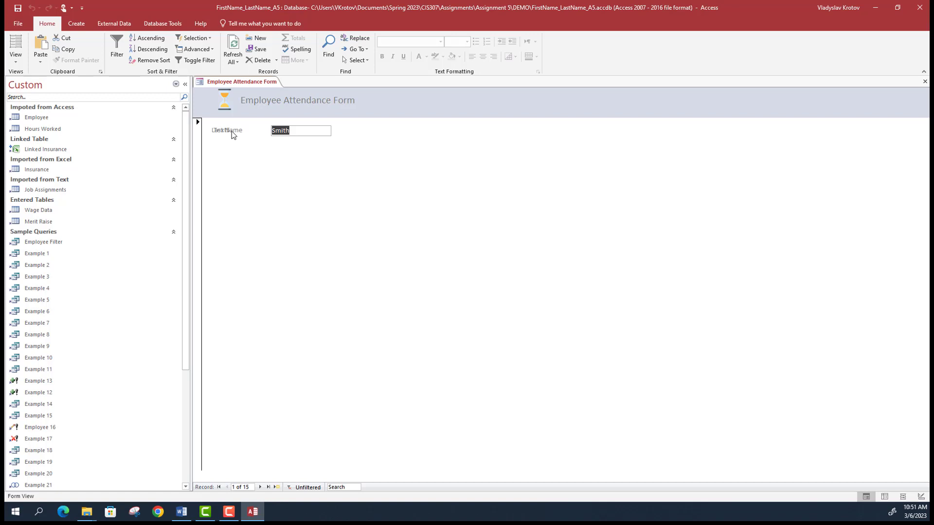
left_click(16, 57)
left_click(44, 121)
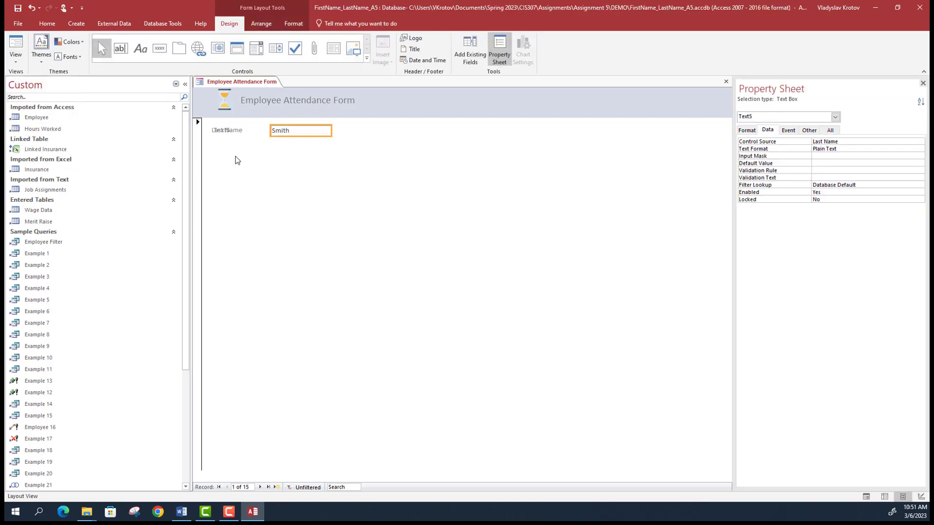
left_click(228, 130)
left_click(243, 156)
left_click(200, 151)
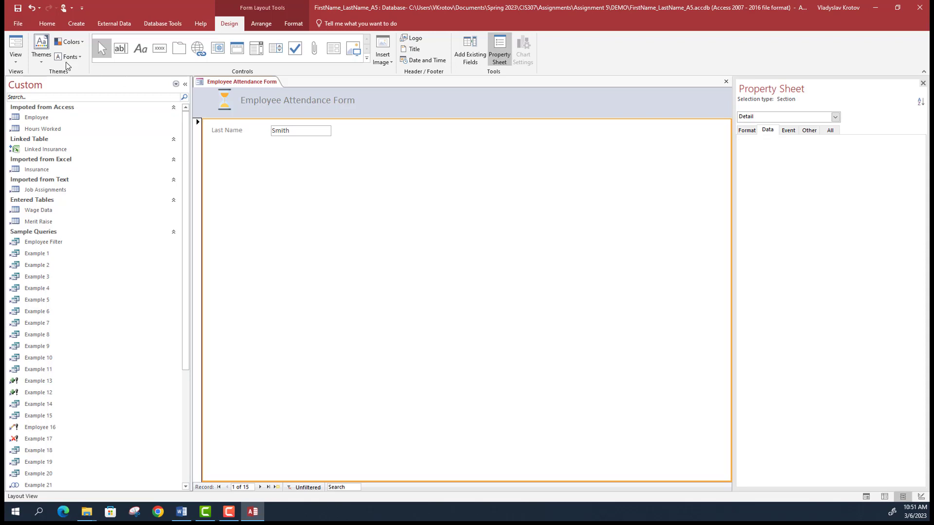
- In Layout View, select the Last Name label and the Smith text box in turn
left_click(17, 61)
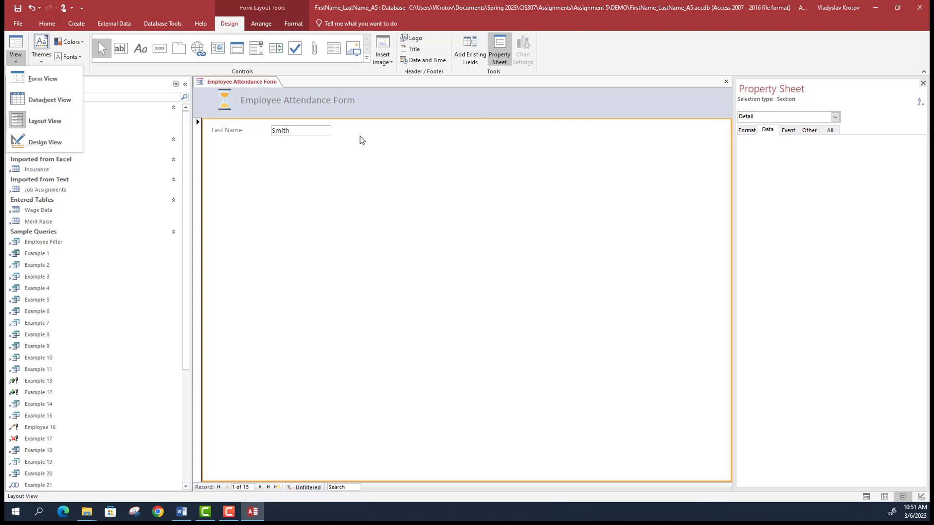
left_click(285, 134)
left_click(274, 130)
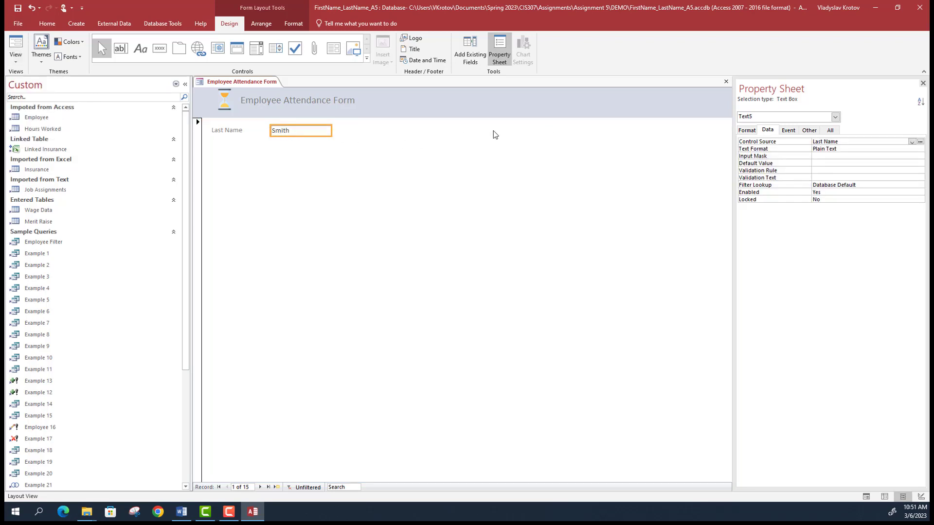
left_click(228, 132)
left_click(279, 132)
left_click(230, 131)
left_click(287, 132)
left_click(228, 131)
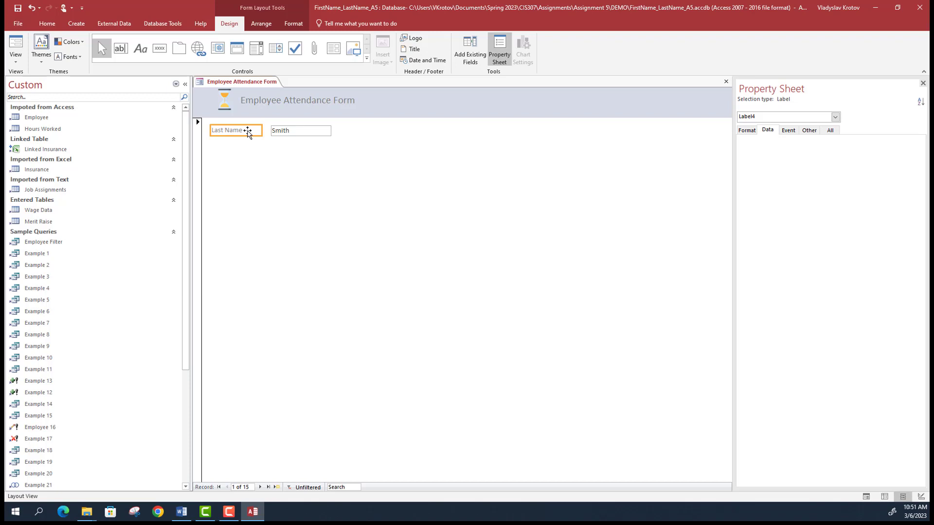
- Bold the Last Name label and drag the Smith text box's left edge toward it
left_click(258, 131)
key("ctrl+a")
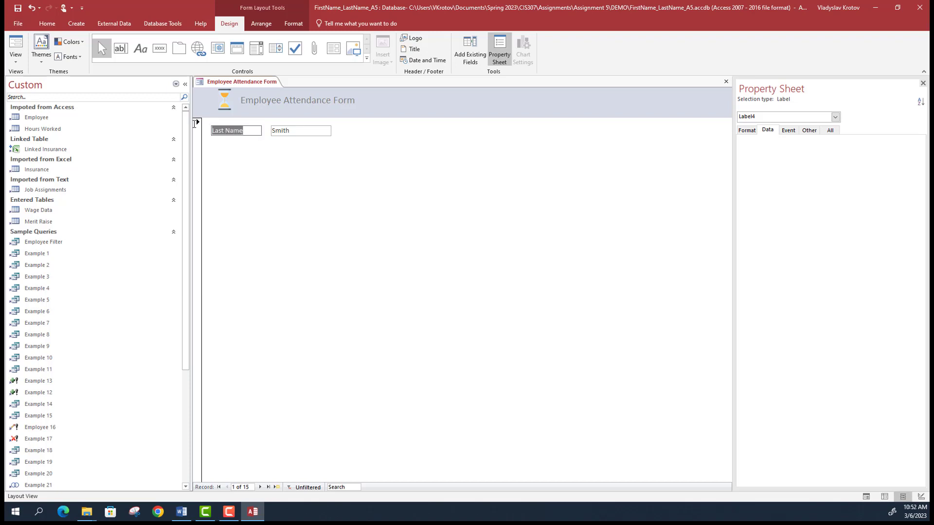
left_click(47, 24)
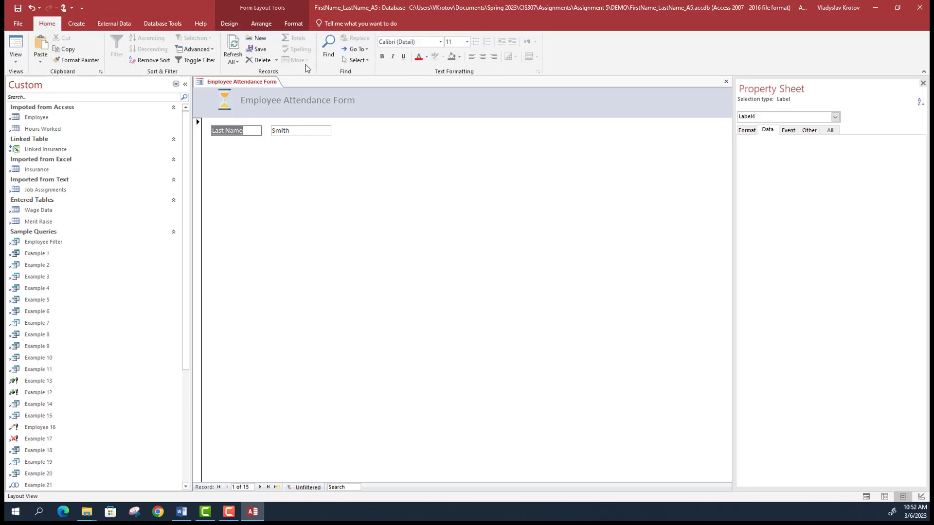
left_click(249, 134)
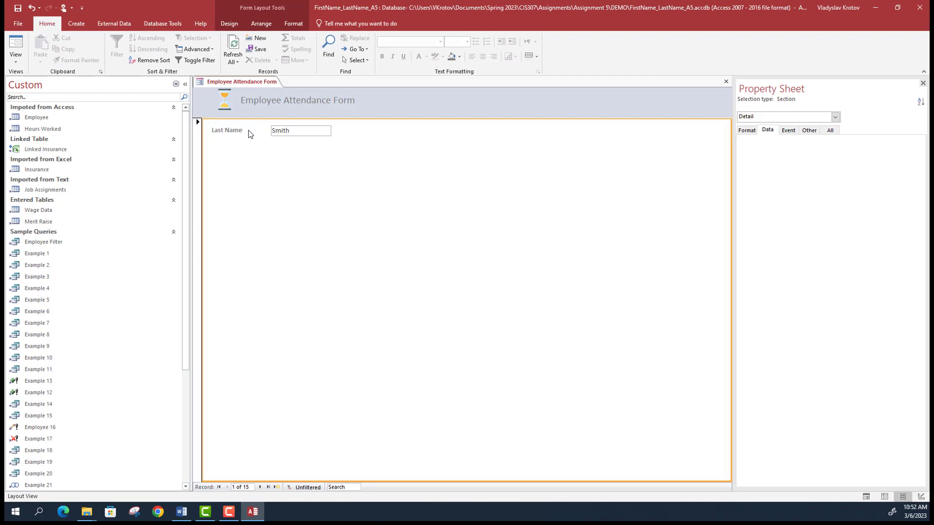
left_click(221, 128)
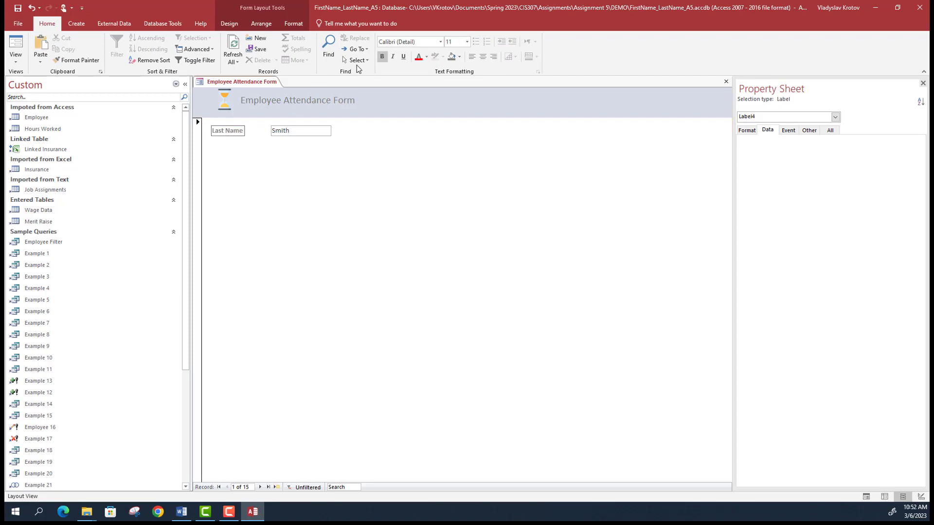
left_click(272, 132)
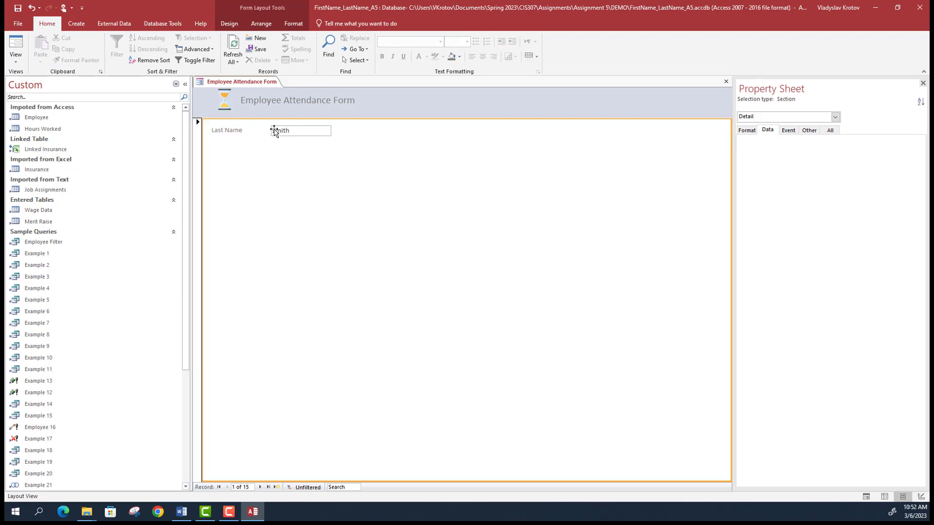
left_click_drag(269, 131, 251, 131)
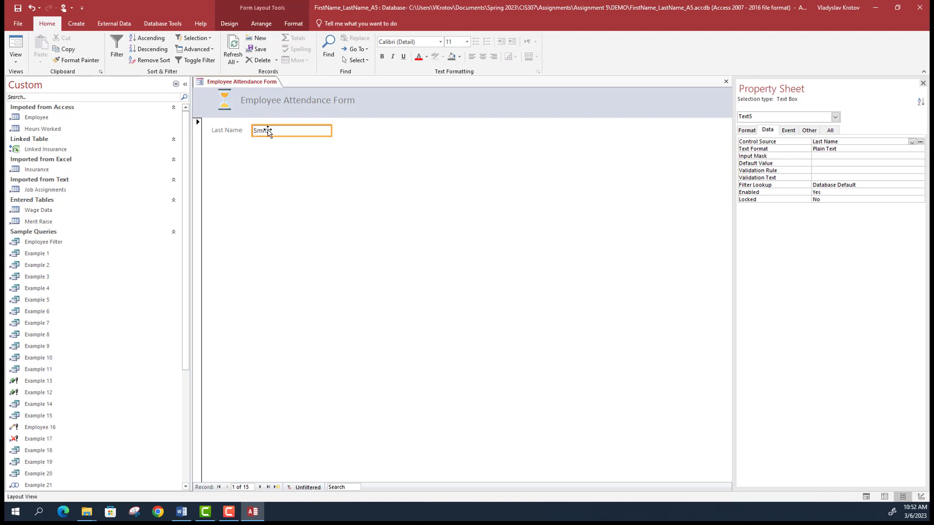
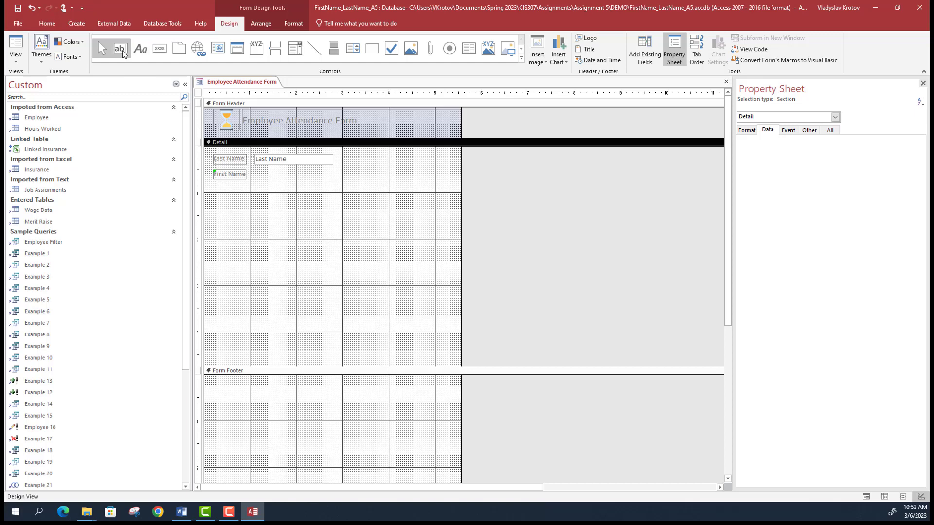
- Draw a text box beside the First Name label and delete its automatic label
left_click(121, 48)
left_click_drag(253, 172, 332, 180)
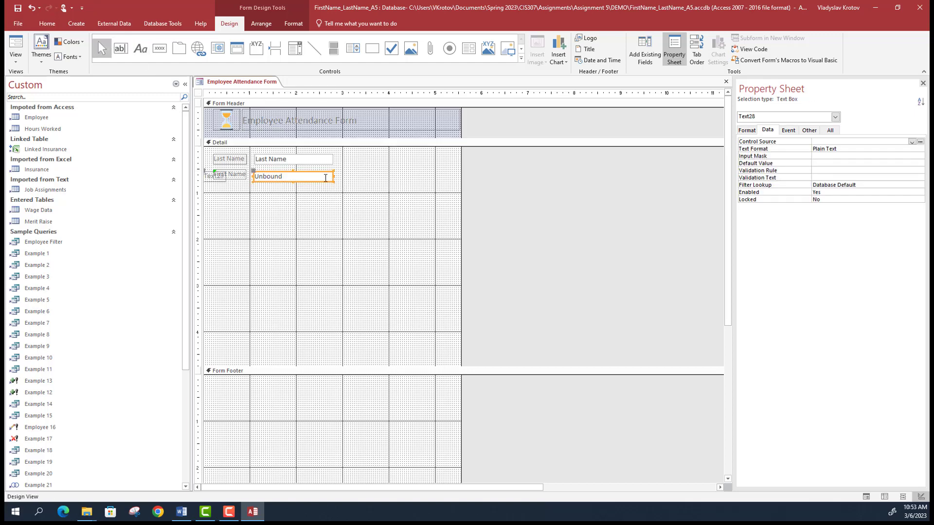
left_click(224, 180)
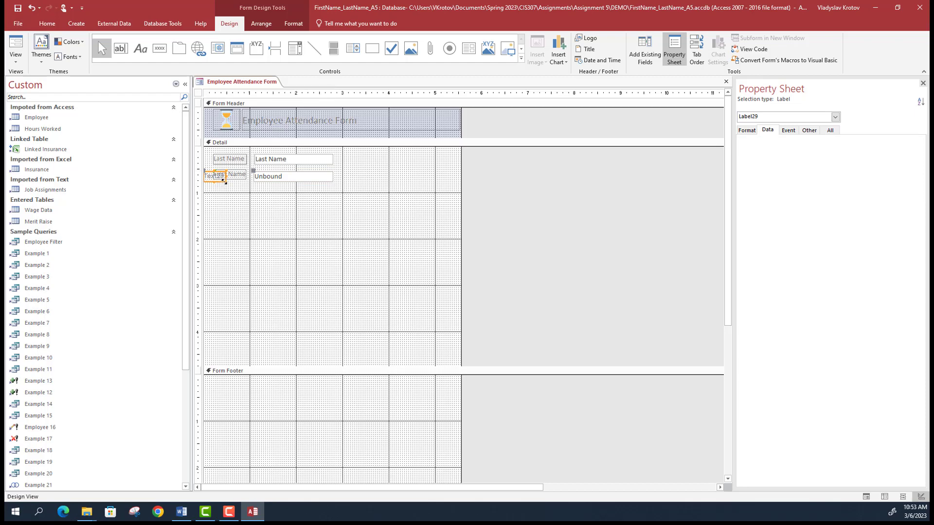
key("Delete")
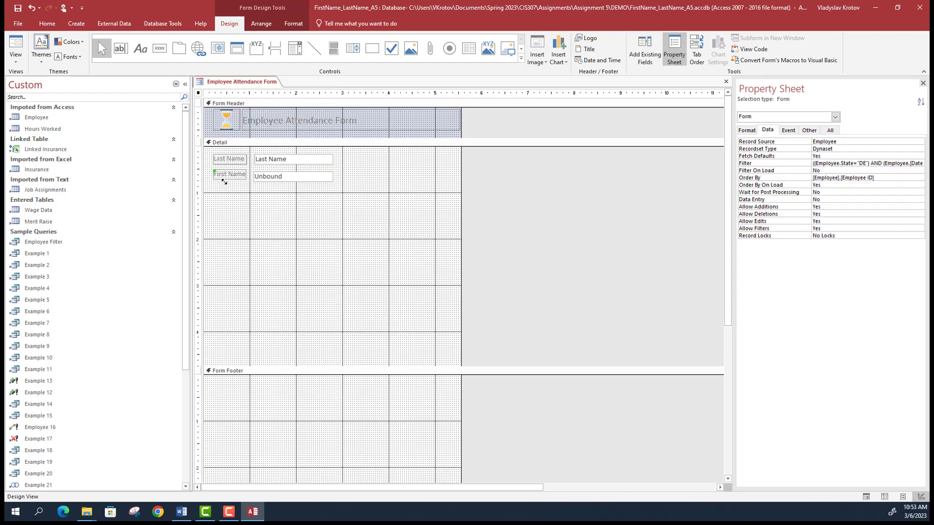
- Bind the new text box to the Last Name field and align it with the First Name label
left_click(281, 178)
left_click(281, 178)
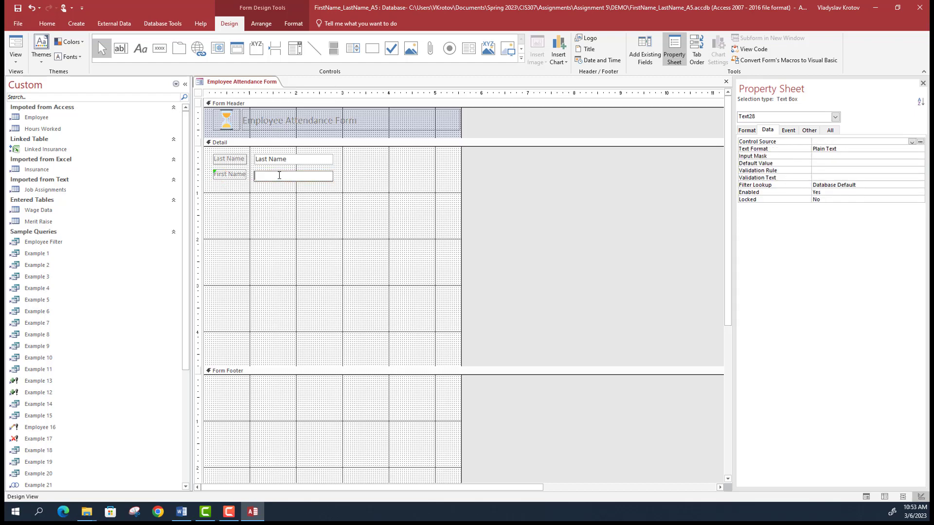
left_click(912, 142)
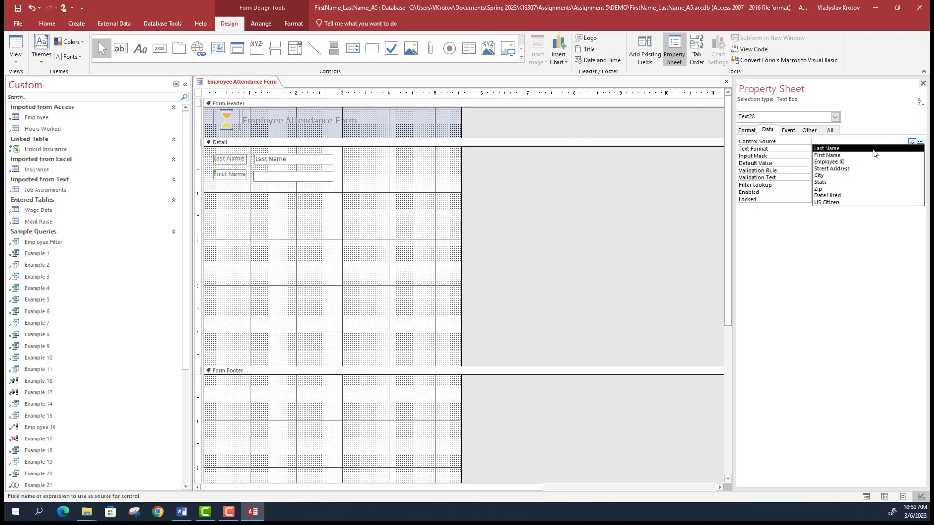
left_click(827, 148)
left_click(348, 233)
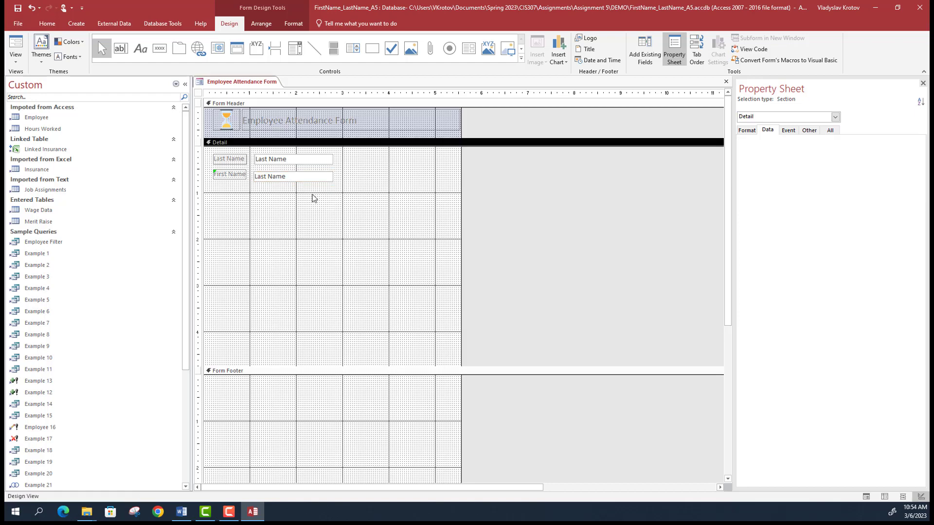
left_click(286, 174)
left_click_drag(285, 174, 286, 171)
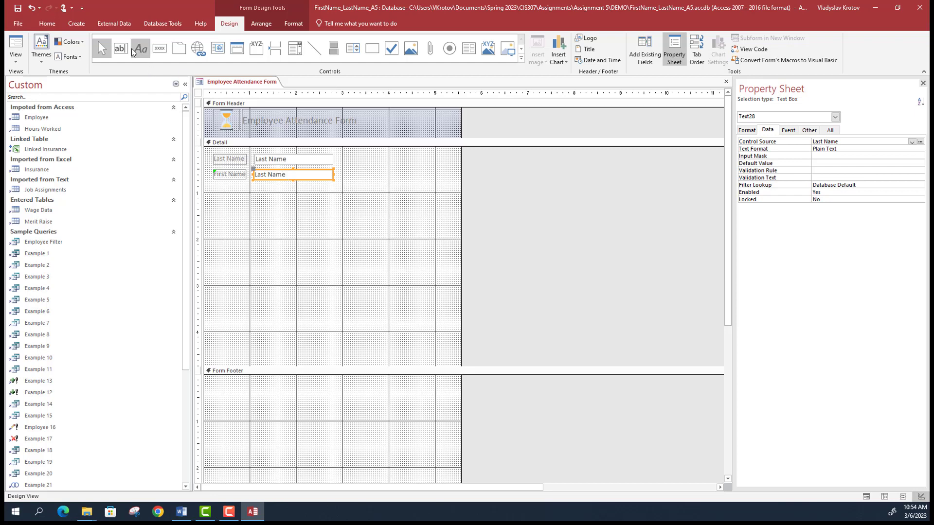
- Draw a check box in the Detail section, then remove the misplaced check box and its label
left_click(396, 53)
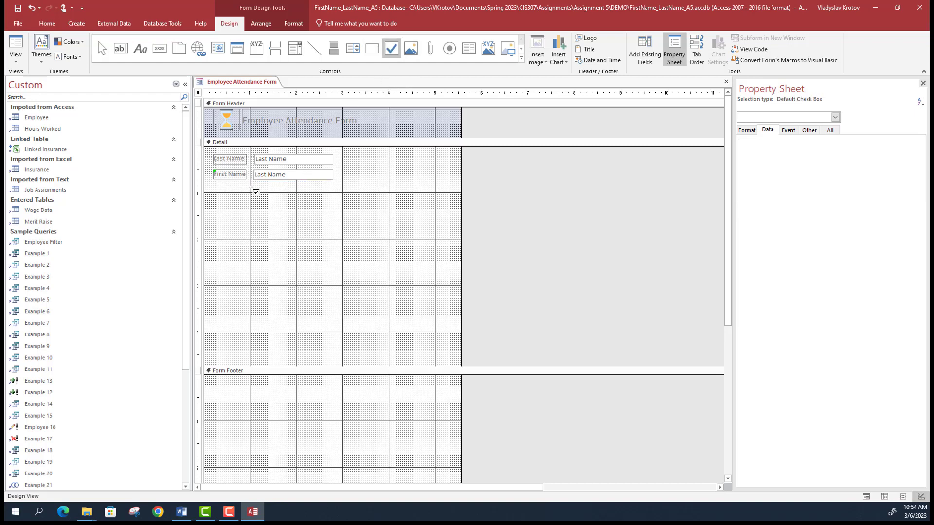
mouse_move(254, 188)
left_mouse_down()
mouse_move(275, 202)
mouse_move(218, 190)
mouse_move(245, 195)
mouse_move(263, 221)
left_mouse_up()
left_click(238, 214)
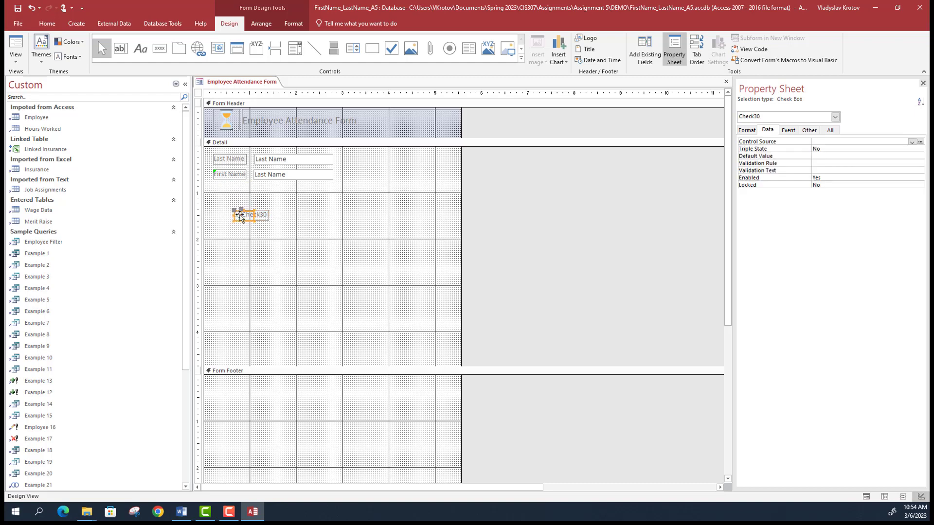
left_click(257, 220)
key("Delete")
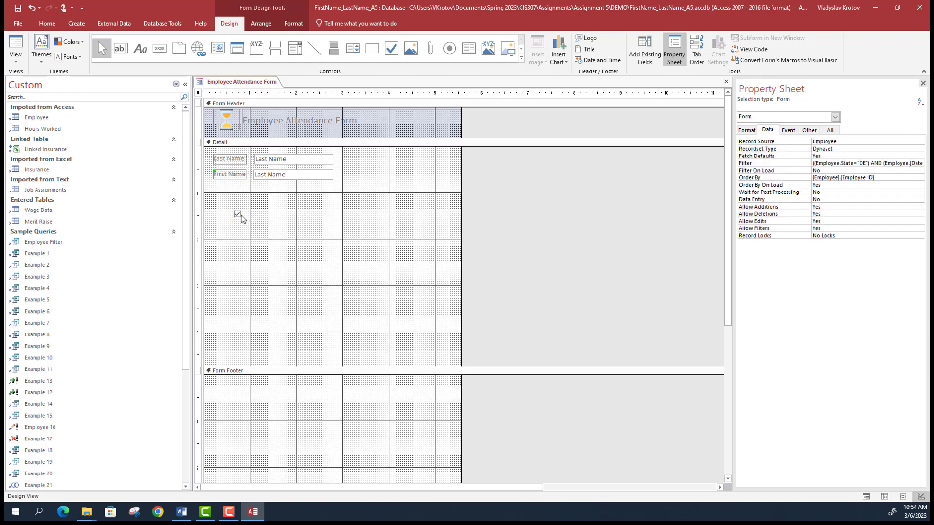
key("ctrl+z")
key("Delete")
left_click(315, 48)
- Add a US Citizen label below the First Name row
left_click(140, 48)
left_click_drag(214, 186, 246, 196)
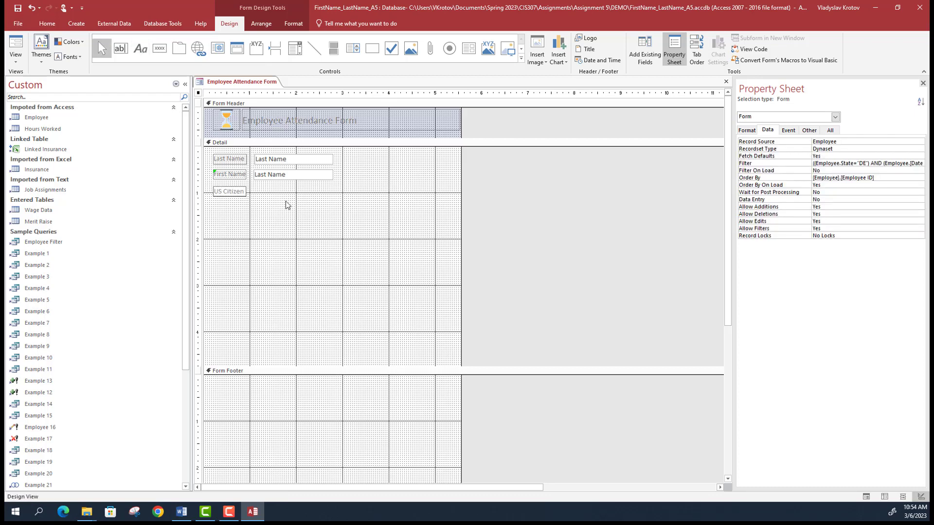
left_click(324, 211)
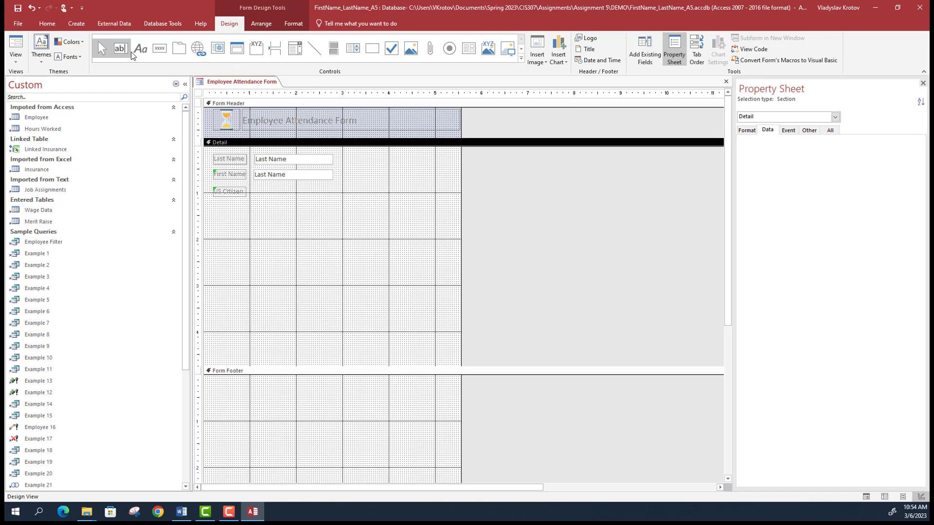
- Place a check box beside US Citizen, delete its Check33 label, and bind it to US Citizen
left_click(392, 48)
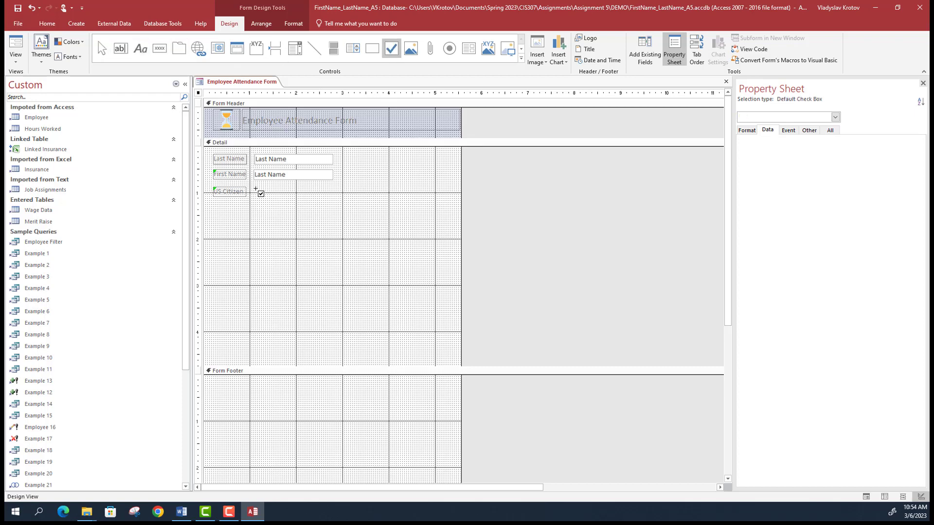
left_click_drag(256, 189, 271, 196)
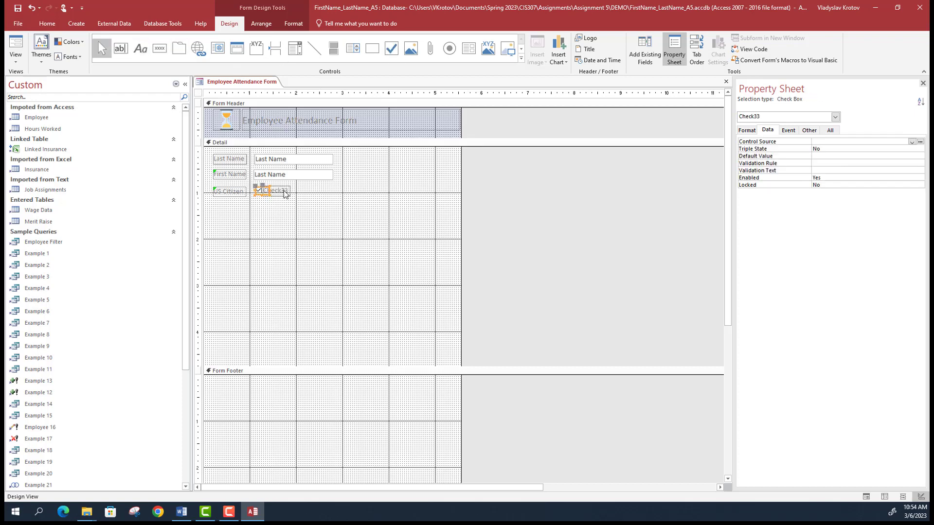
left_click(285, 193)
left_click(280, 191)
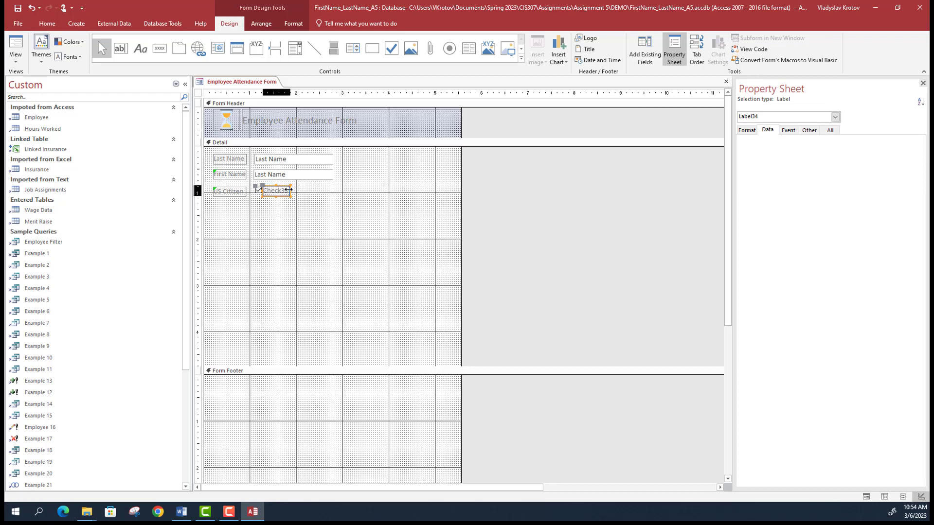
key("Delete")
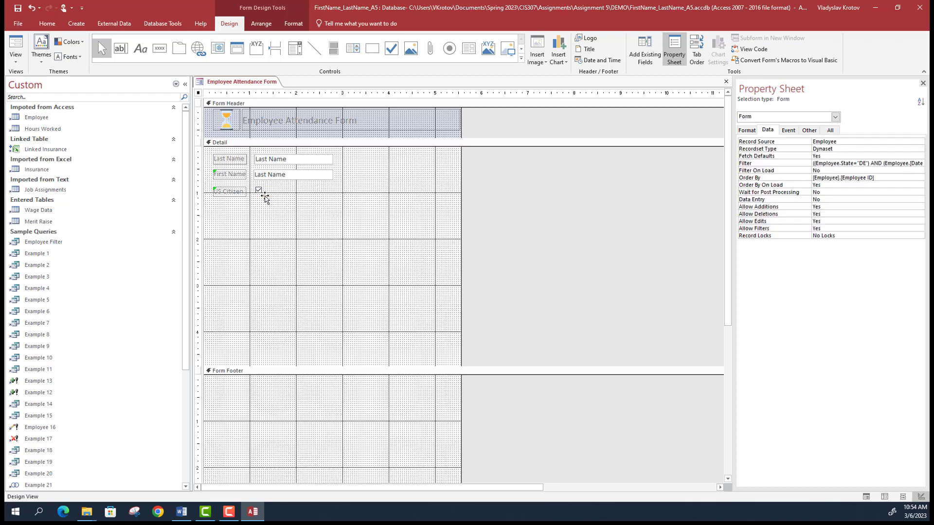
left_click(265, 192)
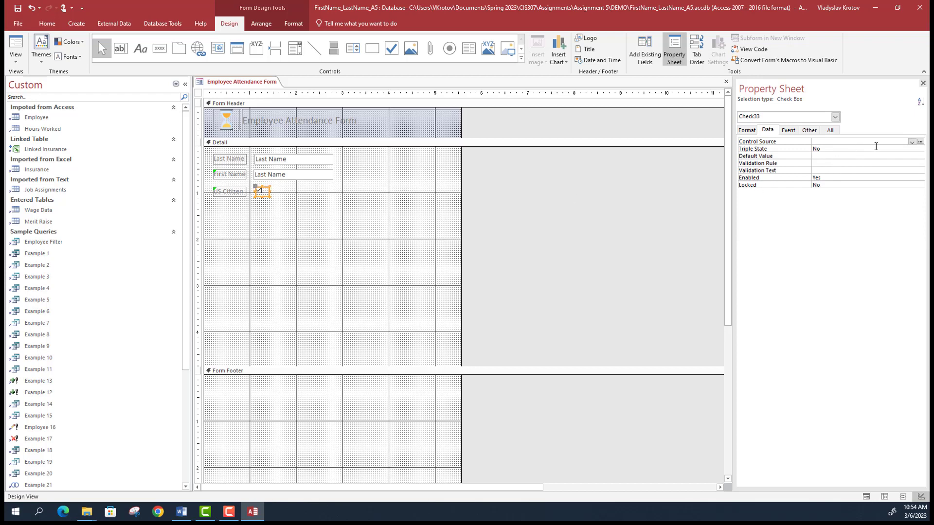
left_click(912, 143)
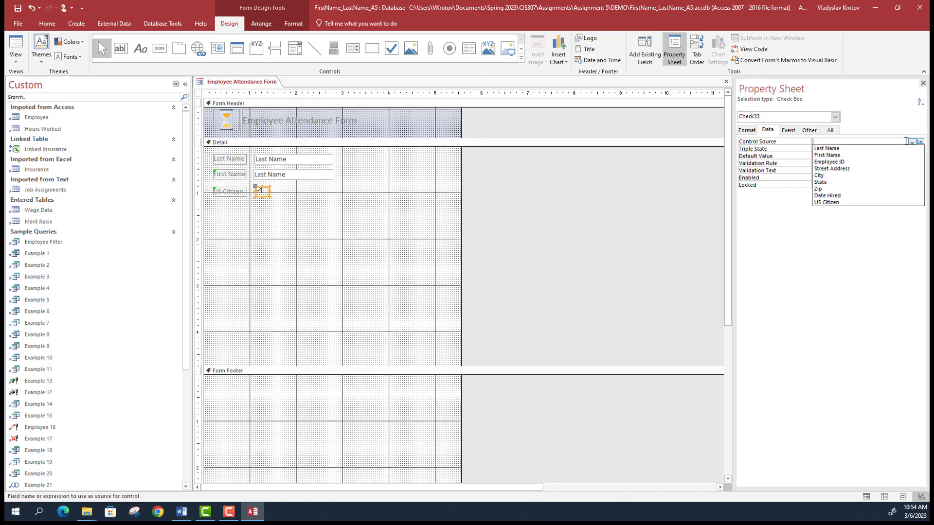
left_click(849, 203)
left_click(382, 244)
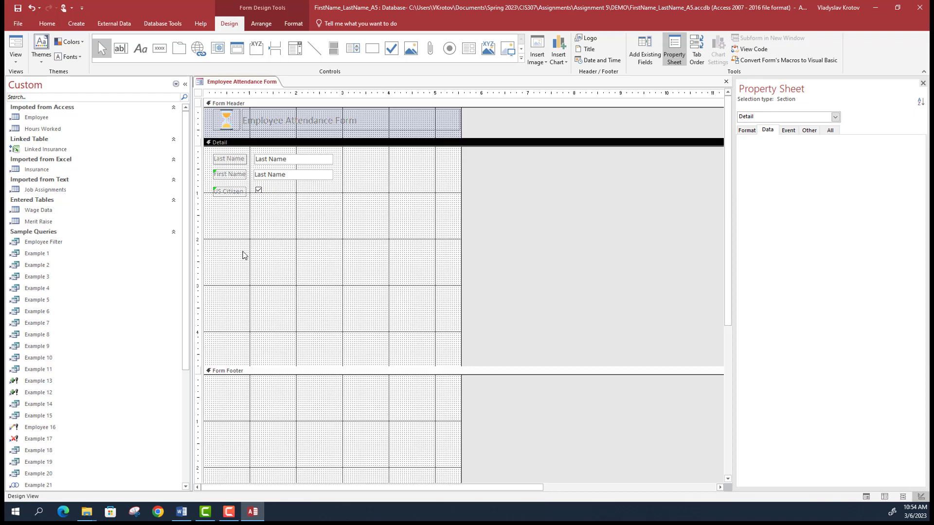
left_click(181, 512)
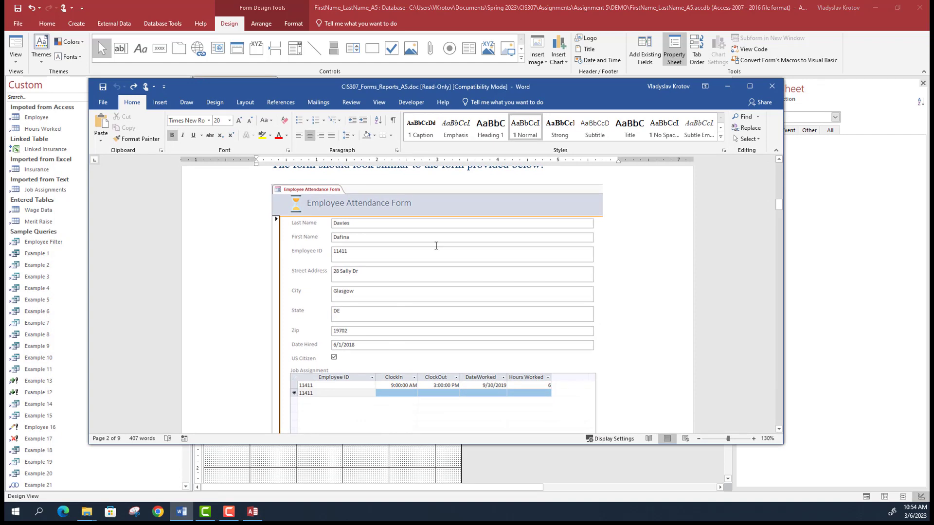
left_click_drag(382, 86, 185, 72)
key("alt+Tab")
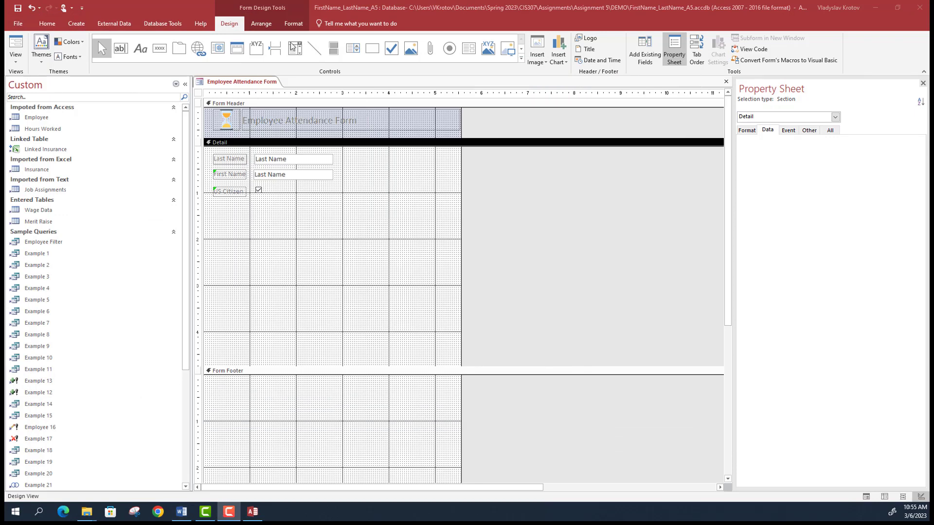
- Return to the form design and widen the form to the right
left_click(235, 26)
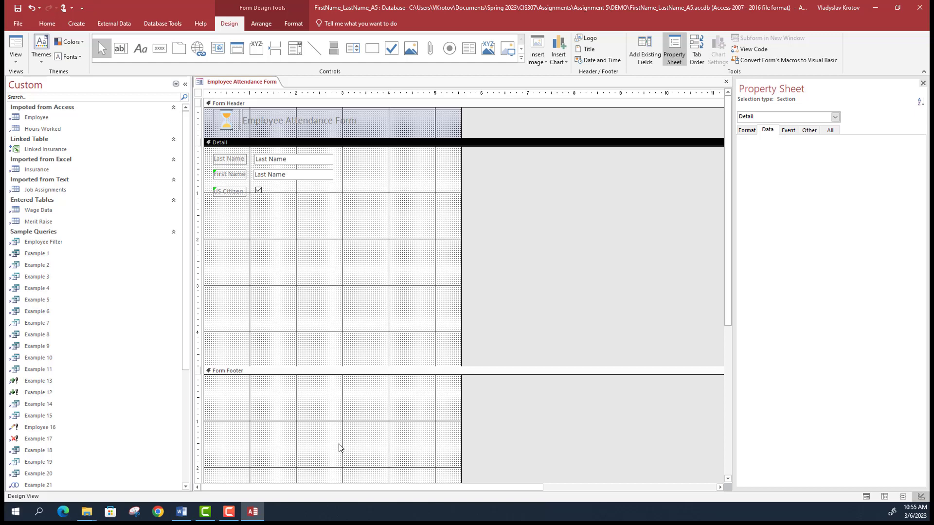
scroll(459, 345, "down", 3)
left_click_drag(404, 425, 407, 319)
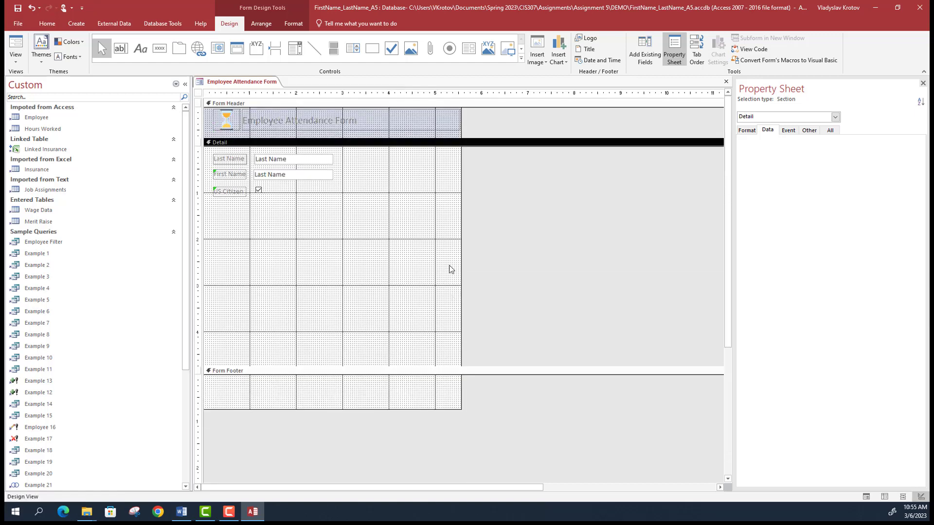
left_click_drag(460, 238, 517, 239)
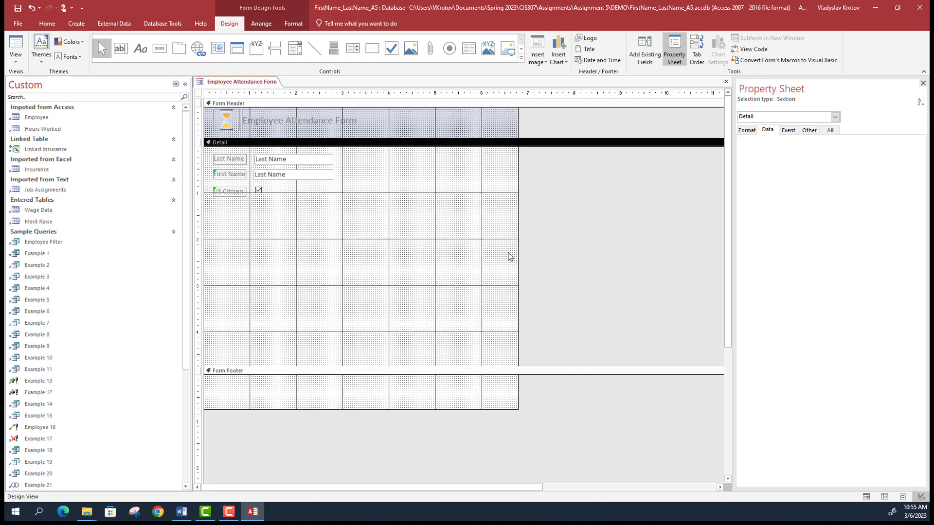
- Draw a subform area and choose all fields from the Job Assignments table
left_click(469, 48)
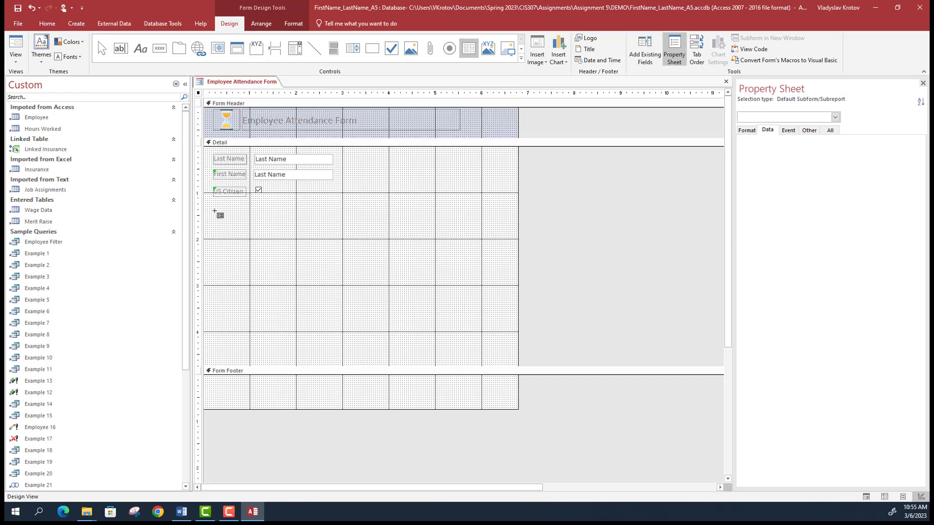
left_click_drag(215, 209, 493, 351)
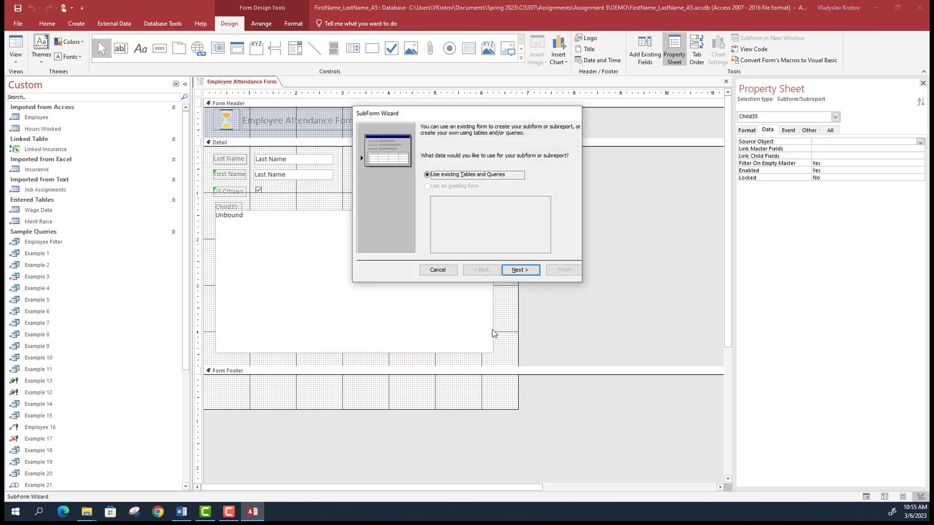
left_click(521, 270)
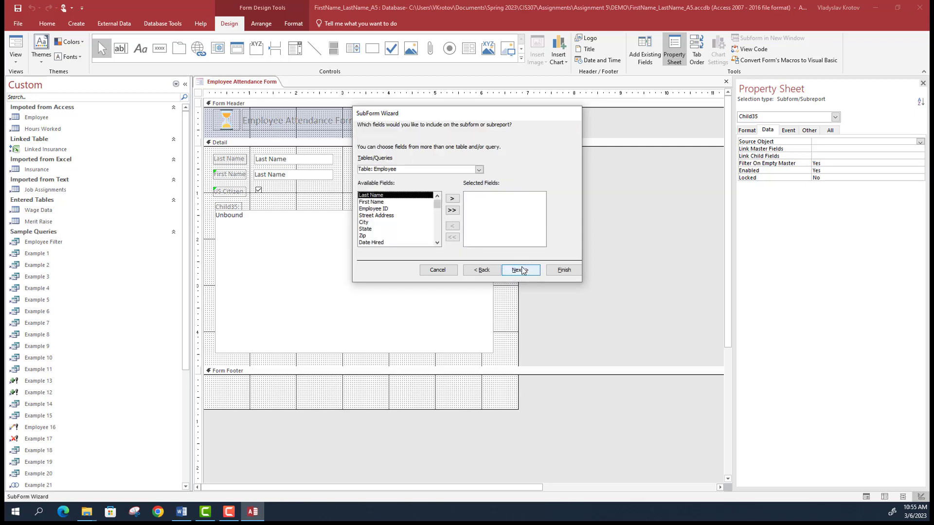
left_click(480, 170)
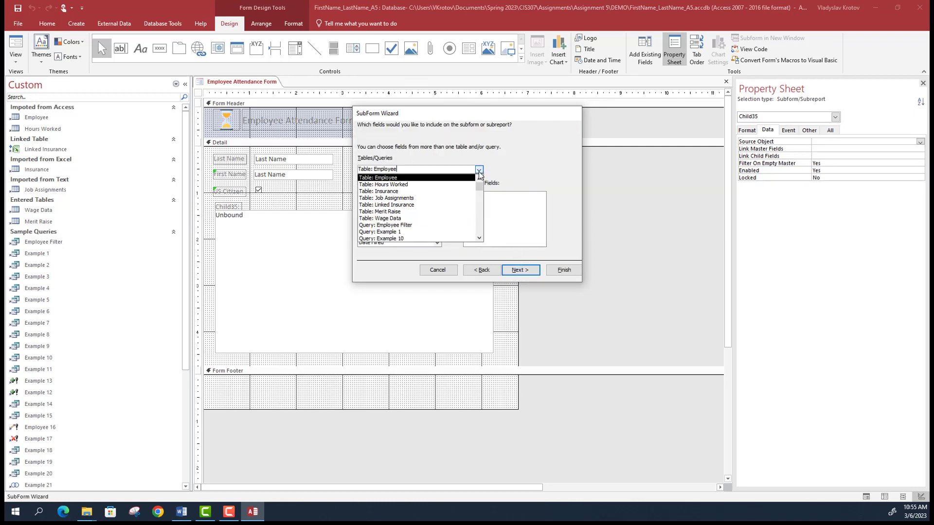
left_click(416, 198)
left_click(452, 211)
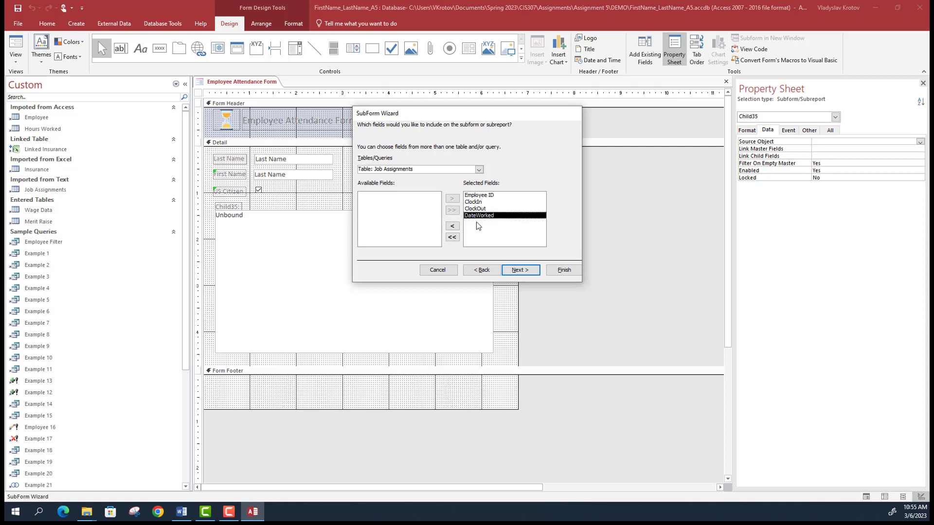
- Link the subform on Employee ID and name it Job Assignment
left_click(520, 270)
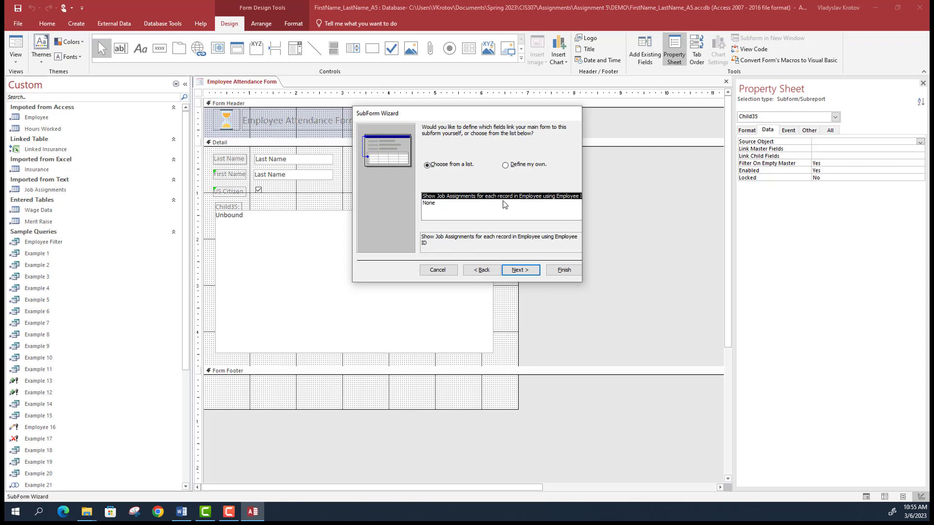
left_click(528, 271)
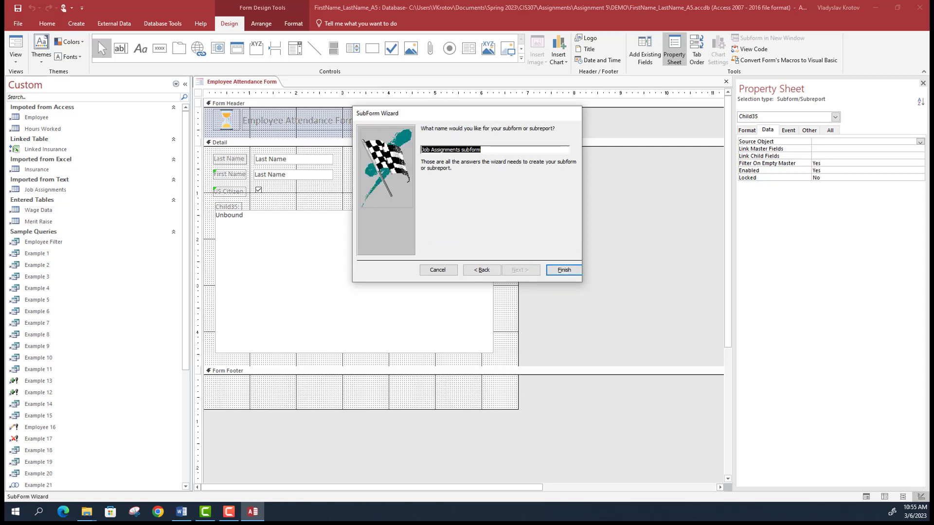
left_click(499, 147)
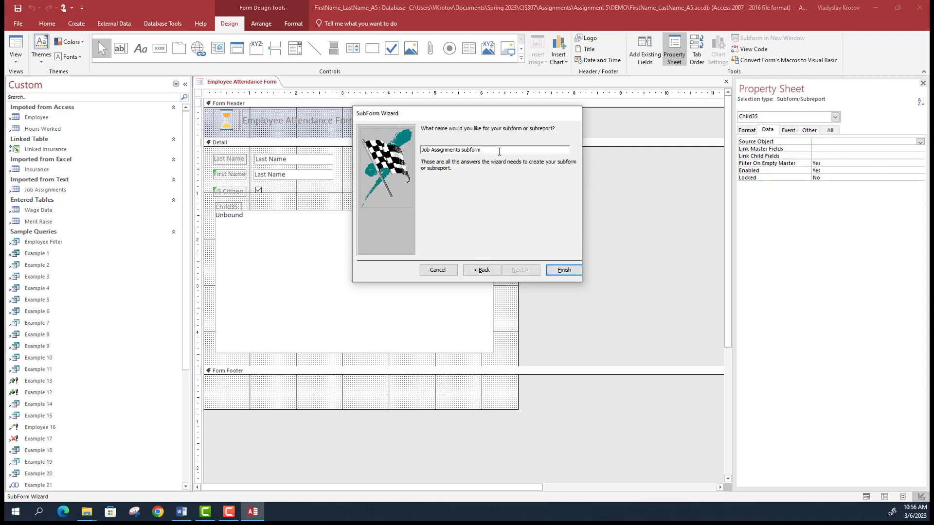
key("BackSpace")
key("BackSpace")
key("BackSpace")
key("BackSpace")
key("BackSpace")
key("BackSpace")
key("BackSpace")
key("BackSpace")
key("BackSpace")
left_click(562, 270)
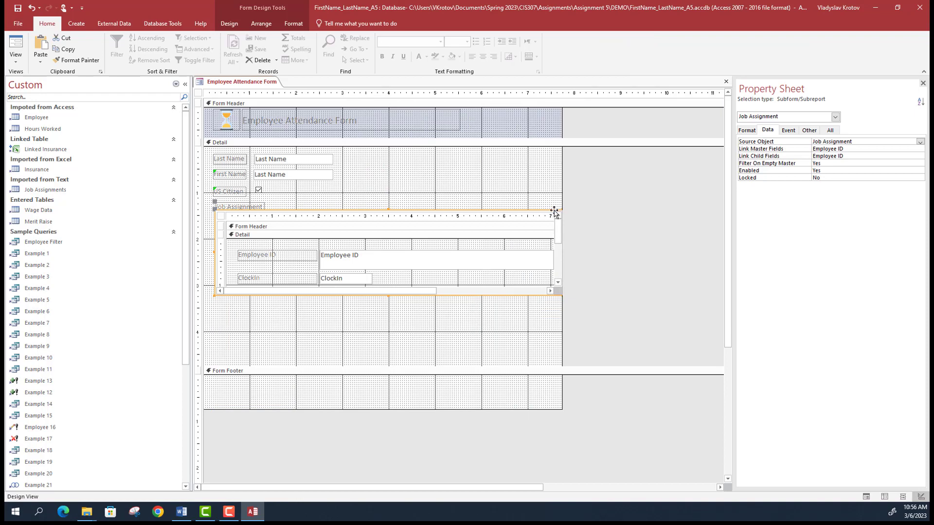
- Reposition the subform and enlarge it to show ClockOut and DateWorked
left_click_drag(554, 211, 605, 186)
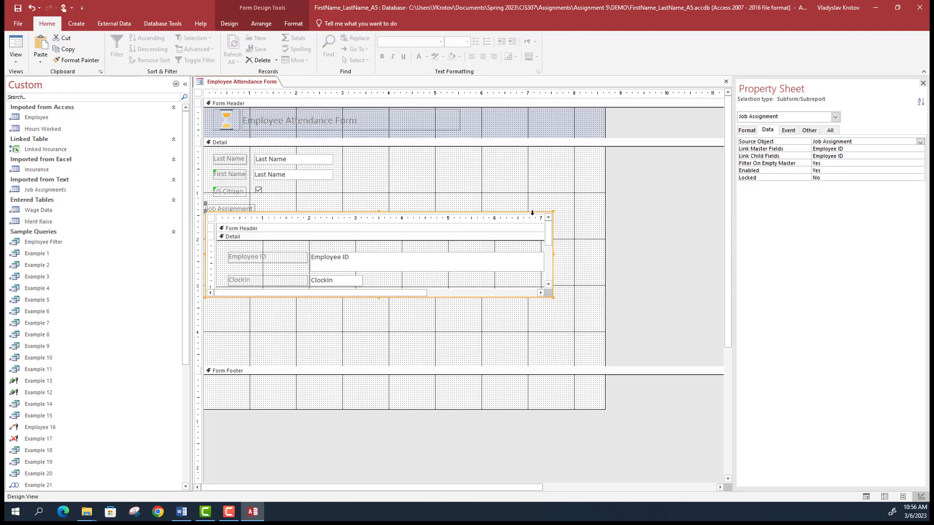
key("Right")
key("Right")
key("Right")
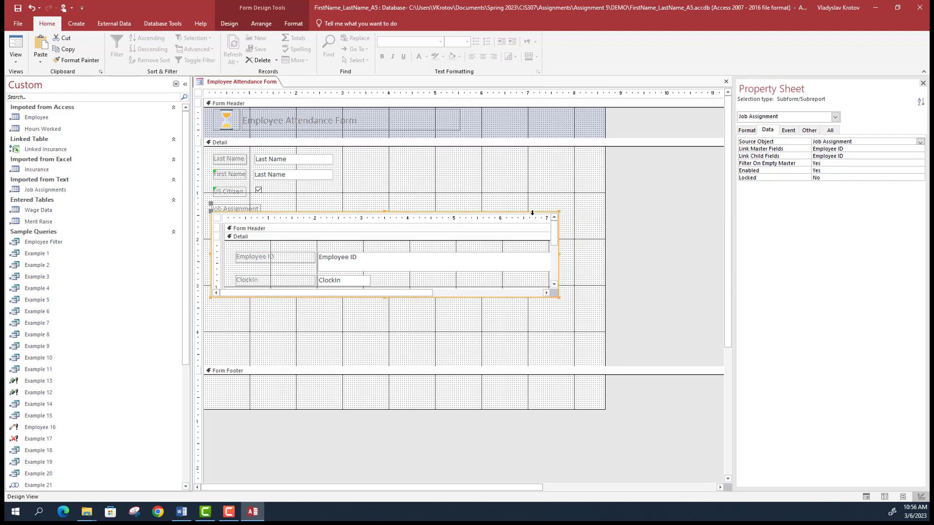
key("Right")
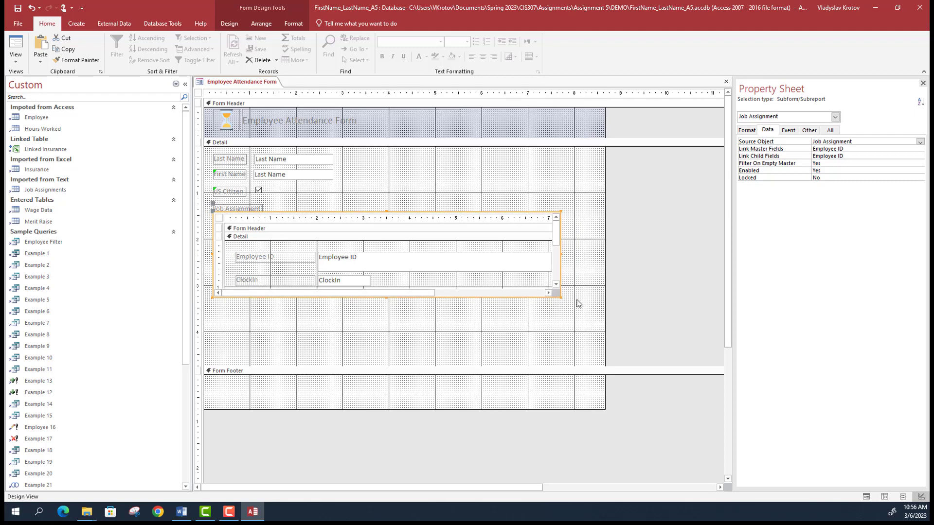
left_click_drag(560, 296, 572, 345)
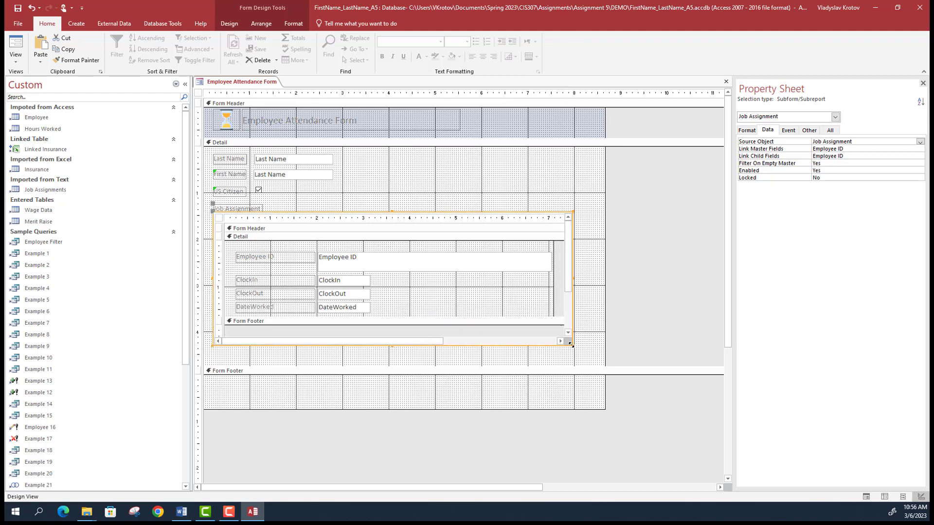
left_click(496, 322)
left_click_drag(494, 317, 493, 322)
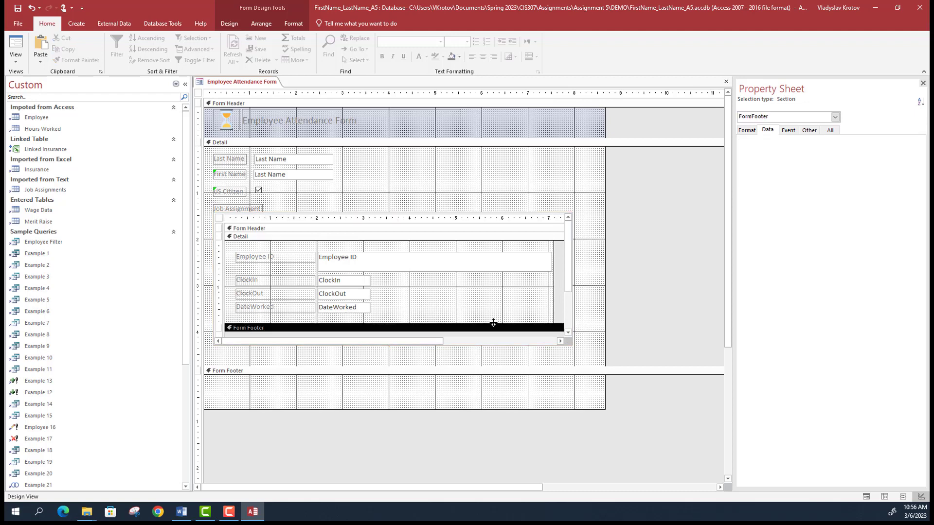
- Widen the Job Assignment subform and make its Employee ID box shorter and narrower
left_click(573, 267)
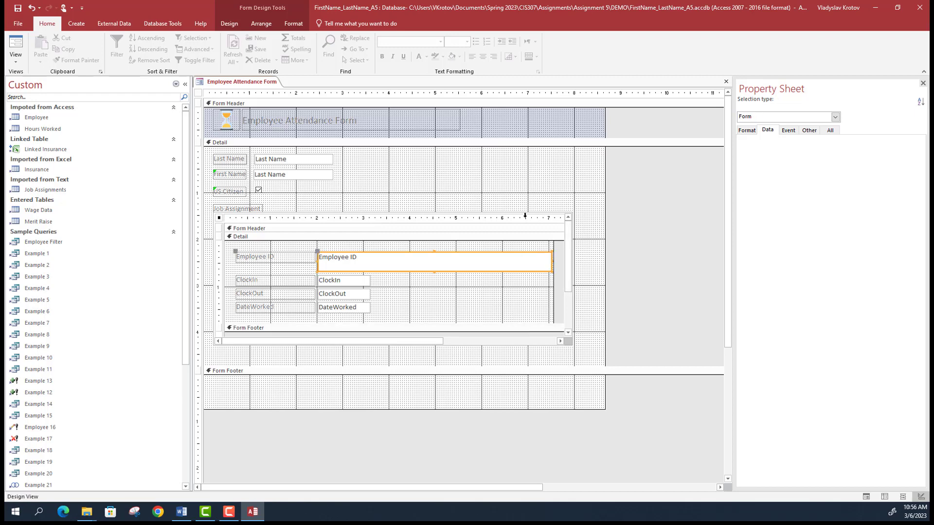
left_click_drag(575, 282, 586, 281)
left_click(542, 259)
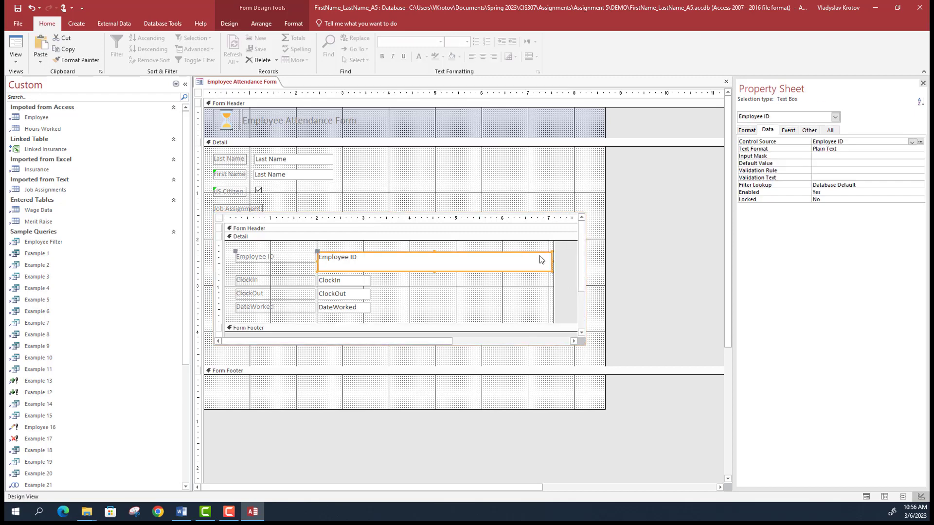
left_click_drag(435, 272, 436, 264)
left_click_drag(556, 262, 546, 258)
- In Layout View, narrow the subform and move its top below its label
left_click(19, 64)
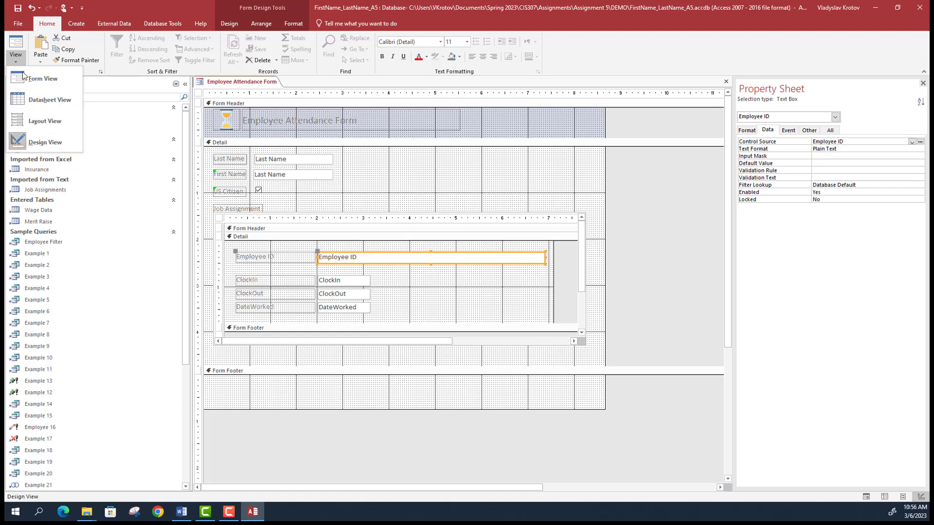
left_click(49, 122)
left_click(16, 61)
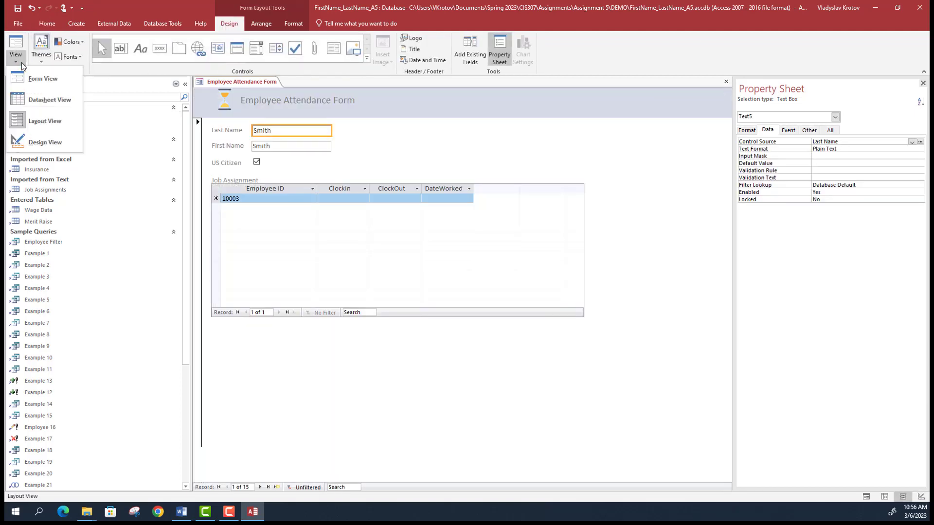
left_click(430, 281)
left_click(547, 183)
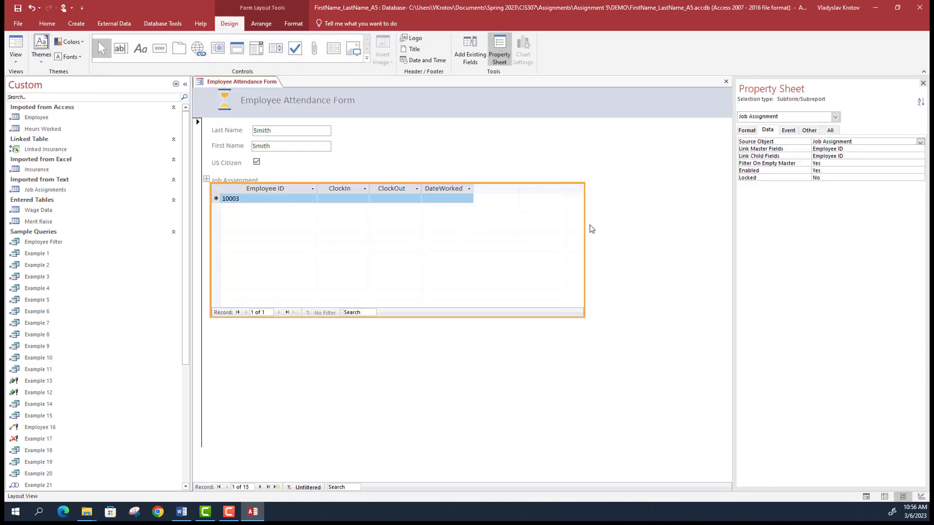
left_click_drag(584, 227, 567, 228)
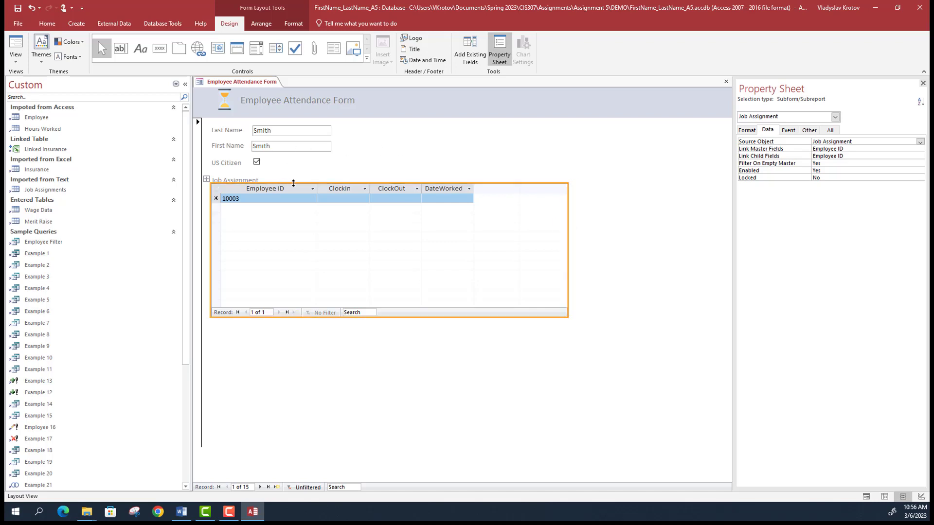
left_click_drag(298, 183, 295, 190)
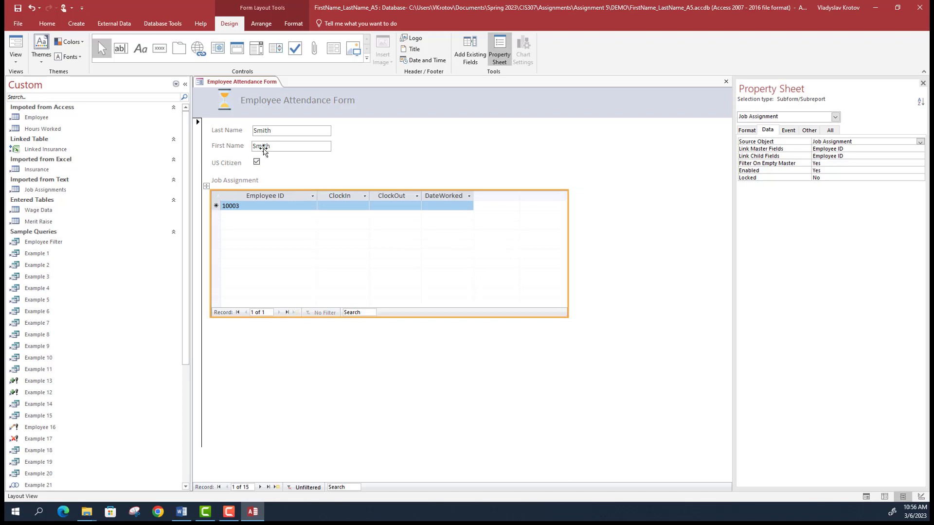
left_click(15, 60)
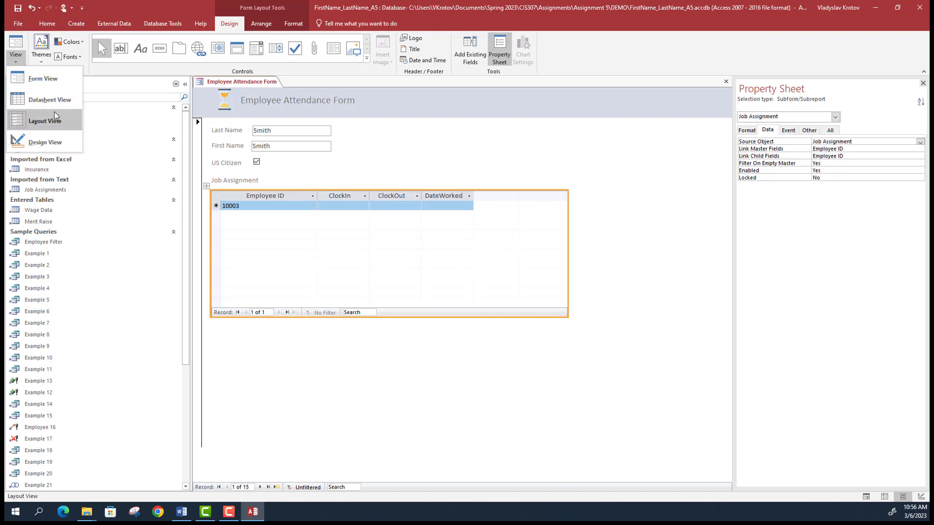
- Return to Design View, saving changes to both the main form and the subform
left_click(45, 142)
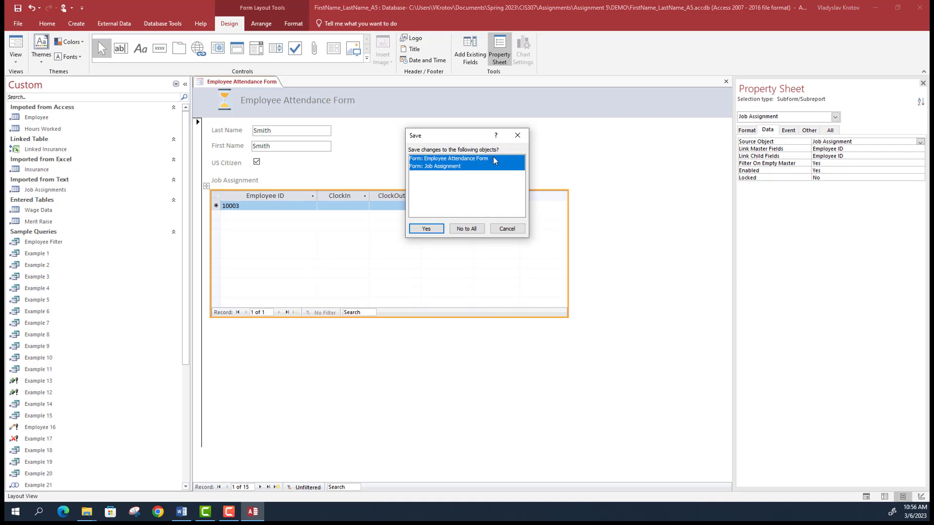
left_click(426, 232)
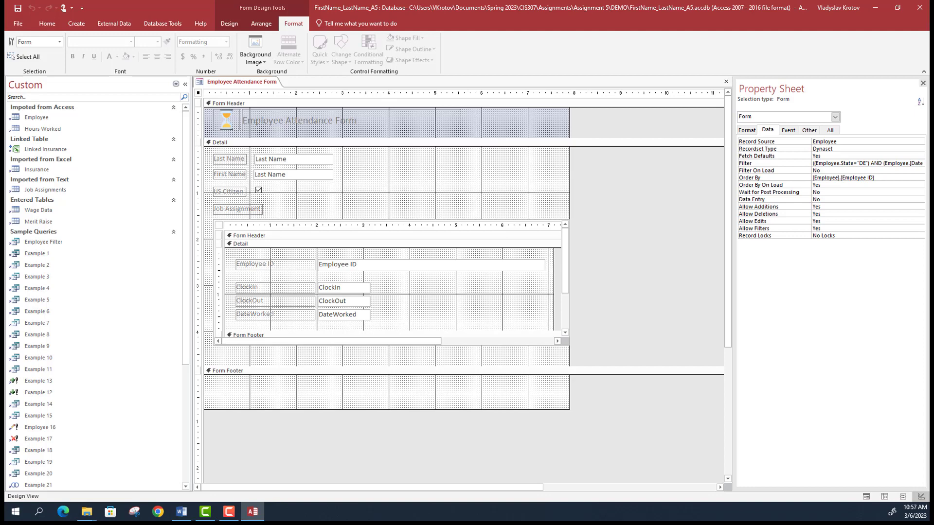
key("alt+Tab")
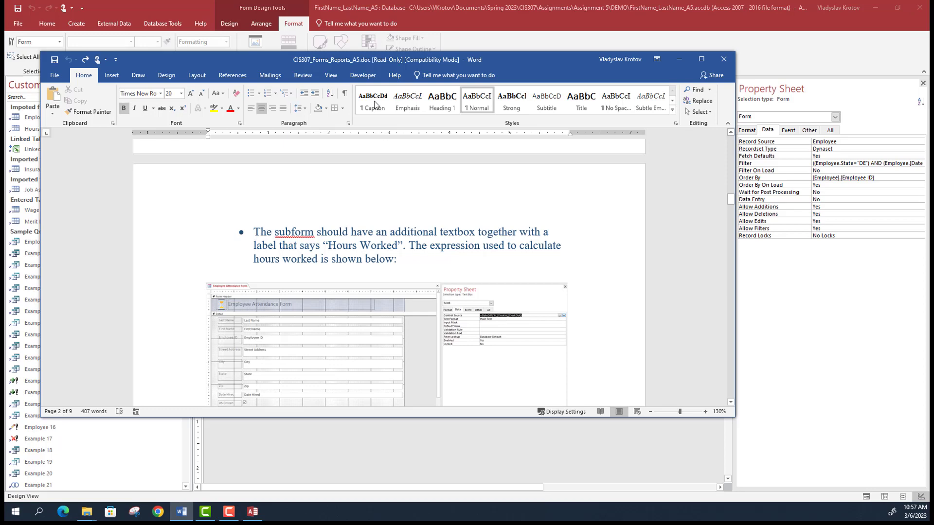
- Go back to the Access form design after reading the Hours Worked requirement in Word
left_click(381, 44)
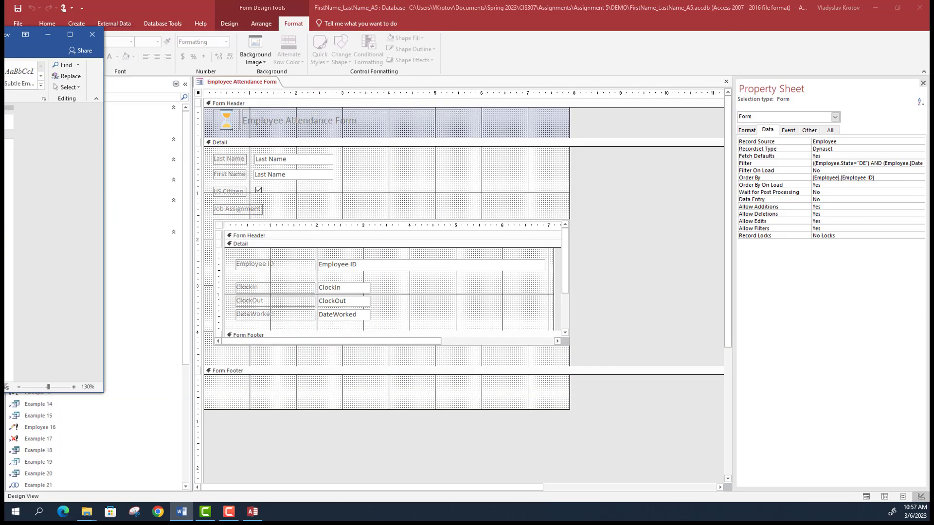
- Add an Hours Worked label to the subform's Detail section
left_click(229, 24)
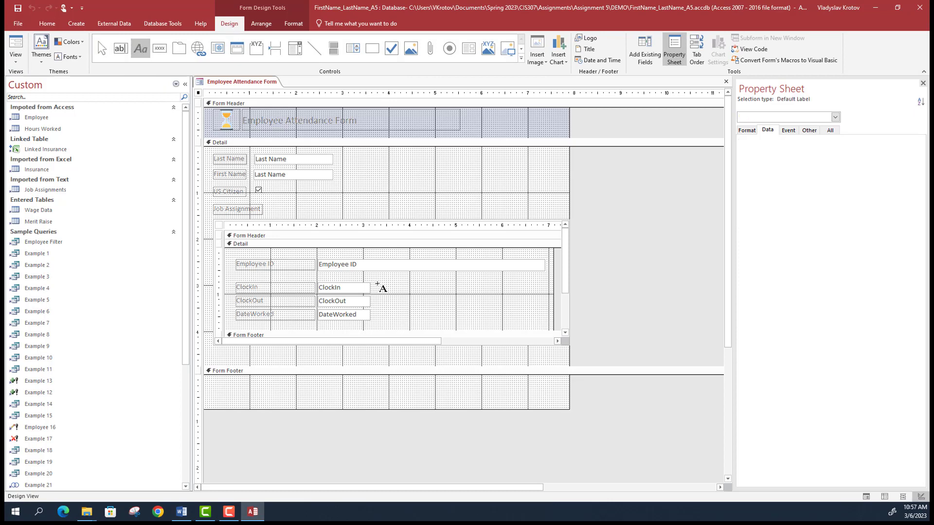
left_click_drag(380, 285, 441, 294)
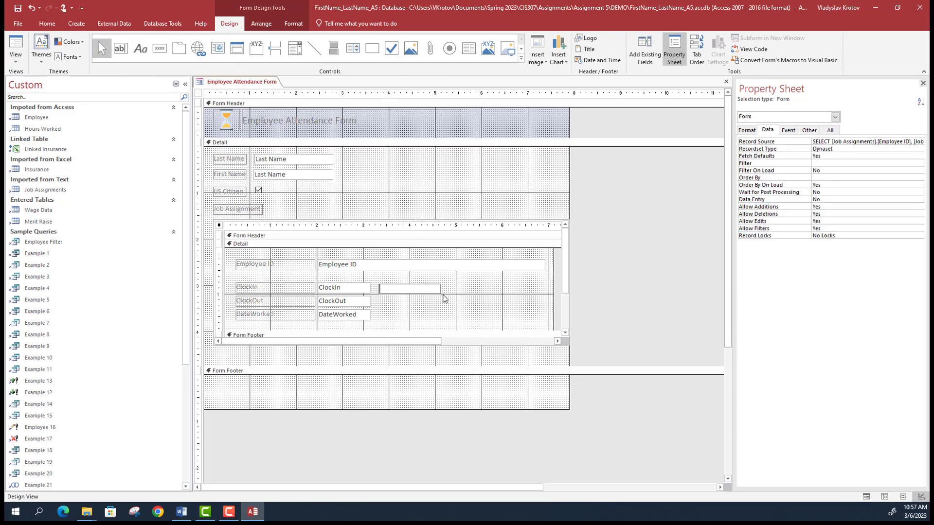
type("Hours Worked")
left_click(444, 302)
left_click(433, 291)
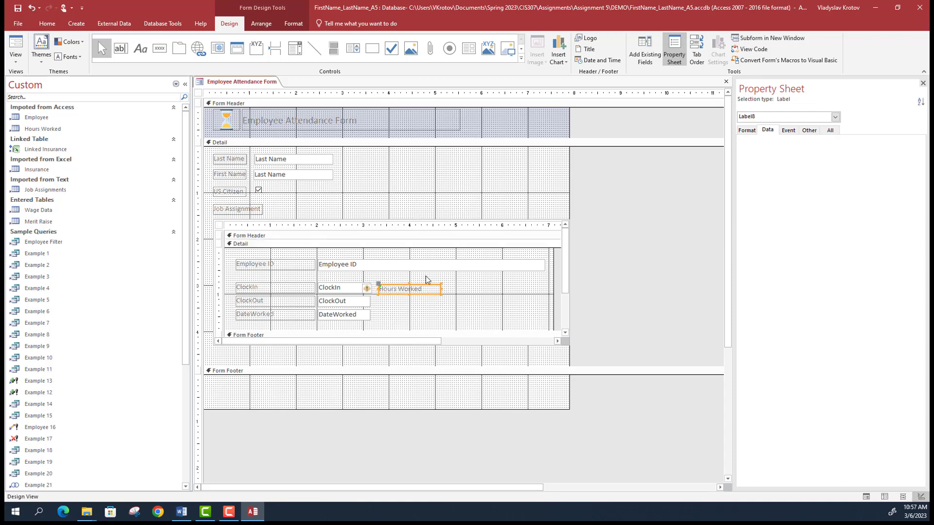
- Add an unbound text box beside it and label it Hours Worked
left_click(140, 49)
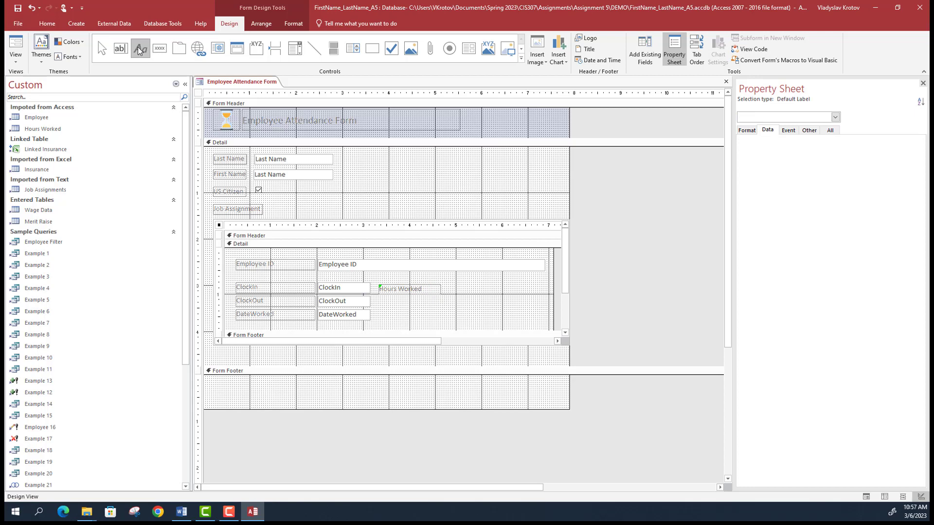
left_click(120, 48)
left_click_drag(449, 286, 511, 297)
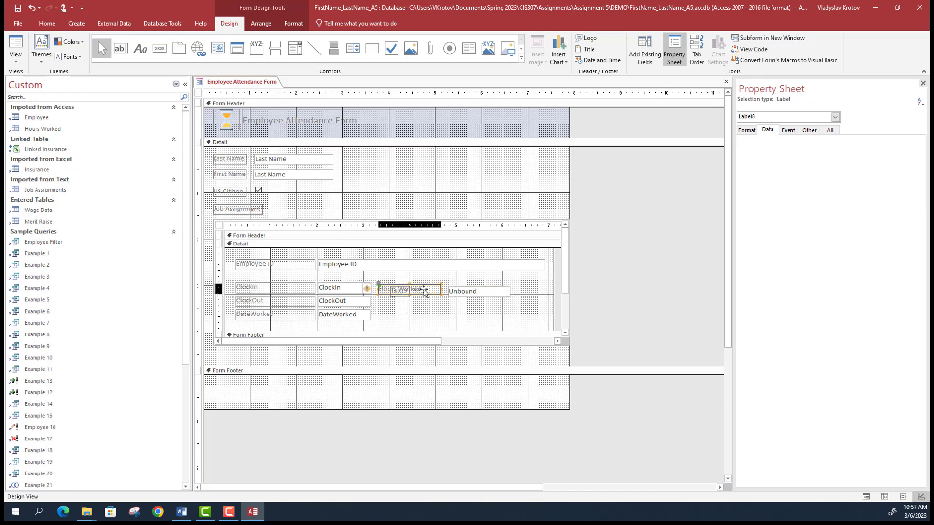
left_click_drag(412, 292, 411, 278)
left_click(402, 291)
double_click(401, 291)
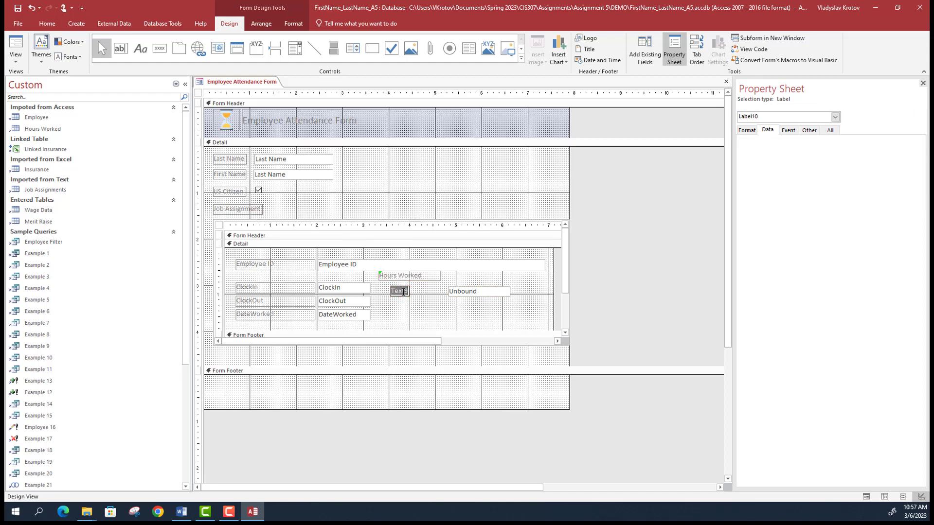
type("Hours Workd")
key("BackSpace")
type("ed")
left_click(408, 276)
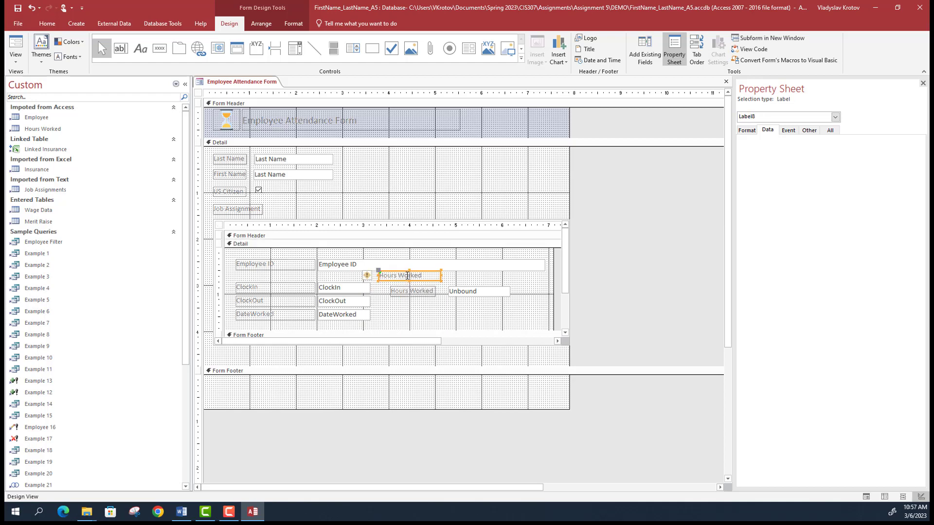
- Delete the duplicate Hours Worked label and select the unbound box's Control Source
key("Delete")
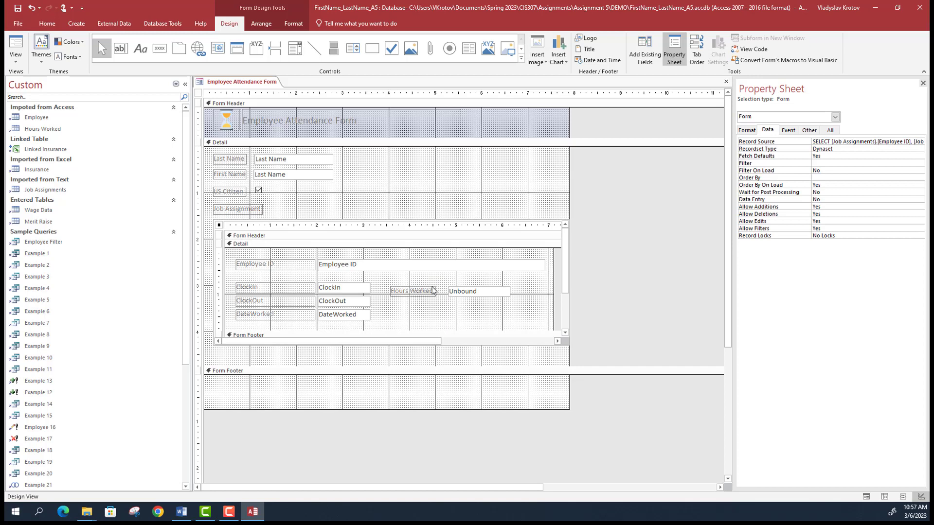
left_click(432, 289)
left_click(459, 292)
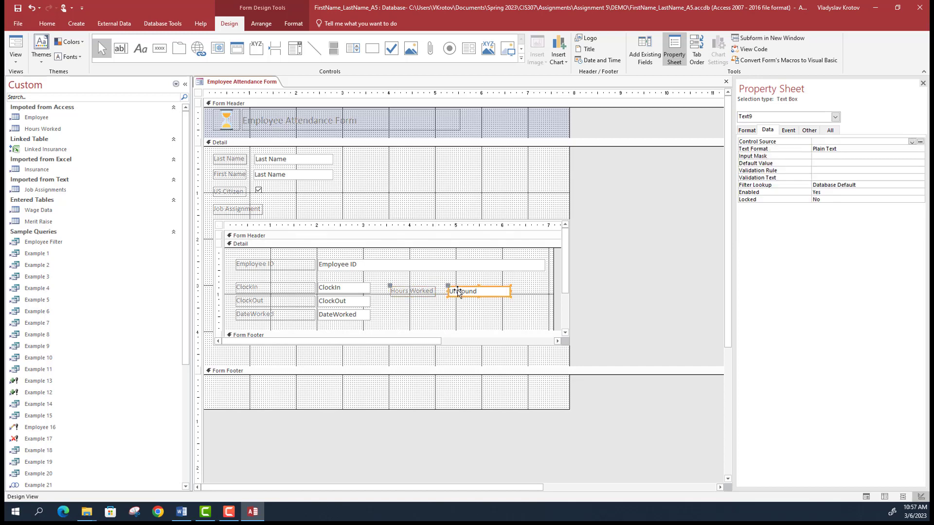
key("alt+Tab")
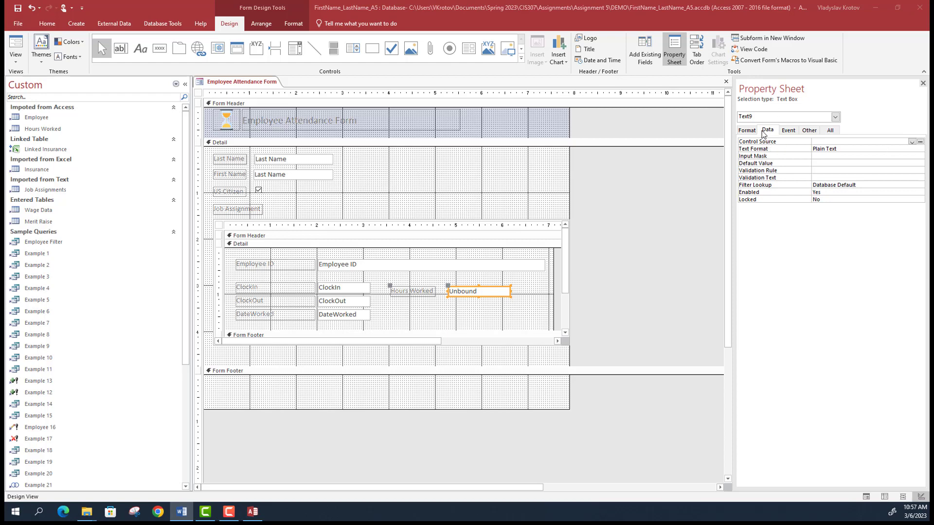
left_click(848, 141)
- Set the Hours Worked box's source to =DateDiff("h",[ClockIn],[ClockOut]) via Expression Builder
left_click(920, 141)
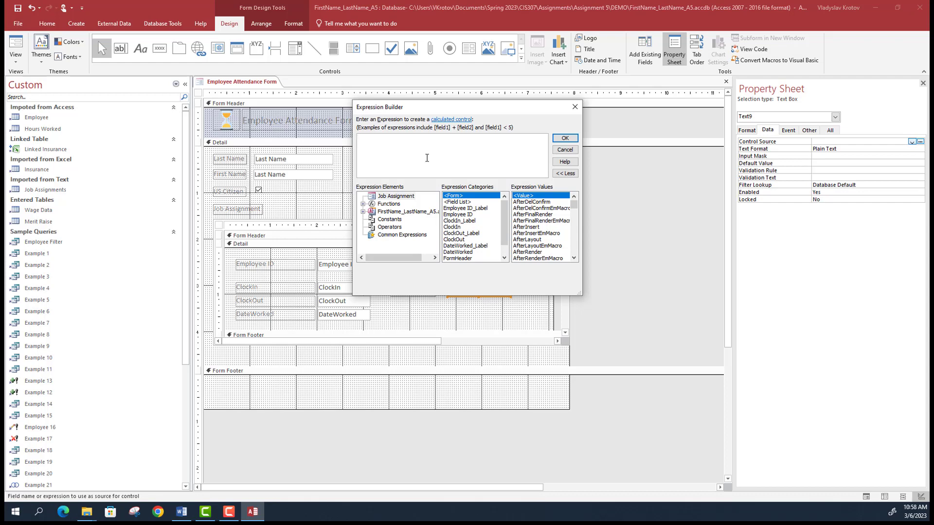
type("=Da")
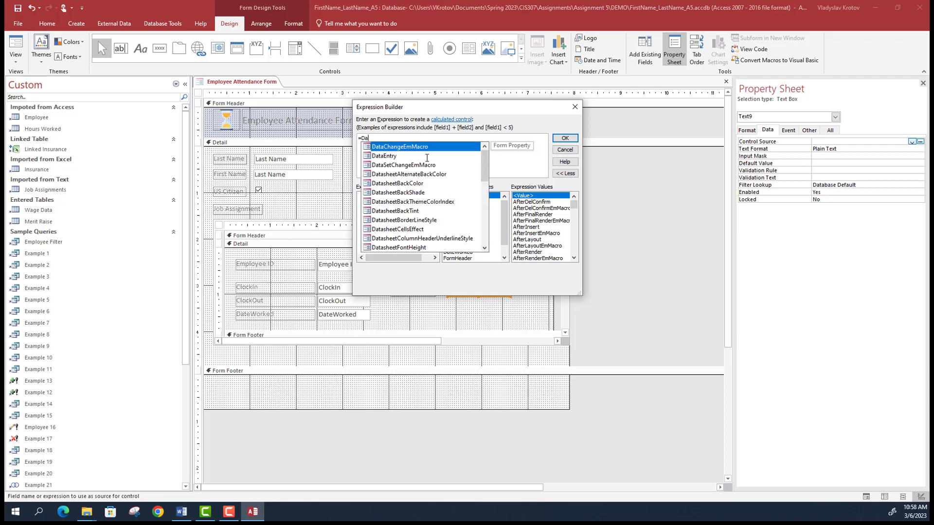
type("teD")
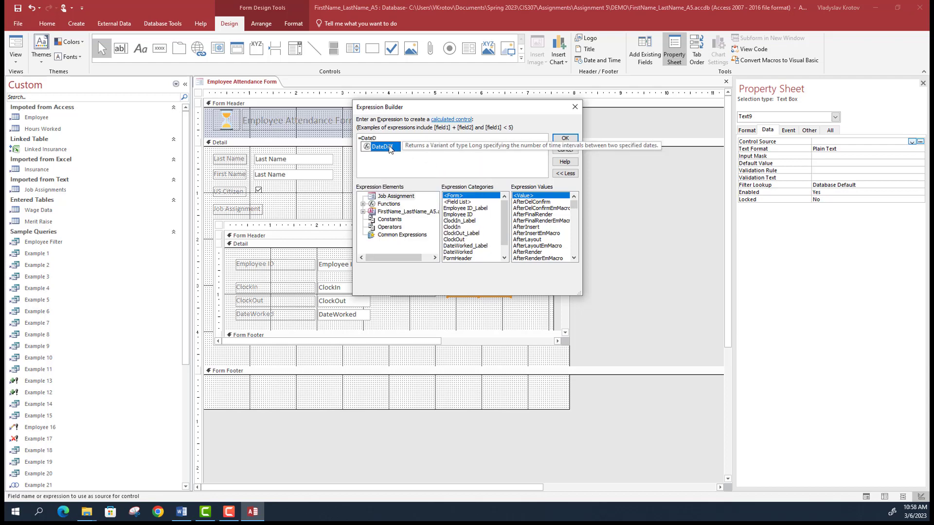
double_click(391, 147)
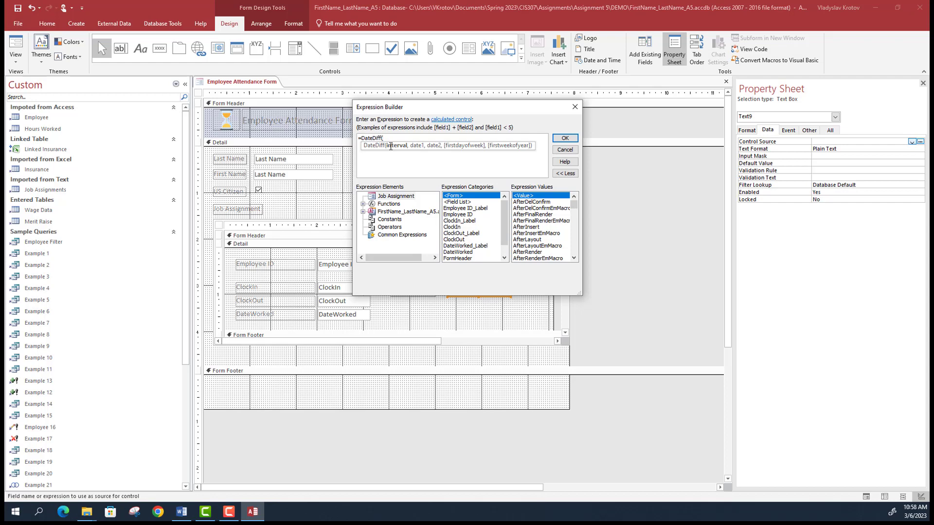
type("h\",")
type("[C")
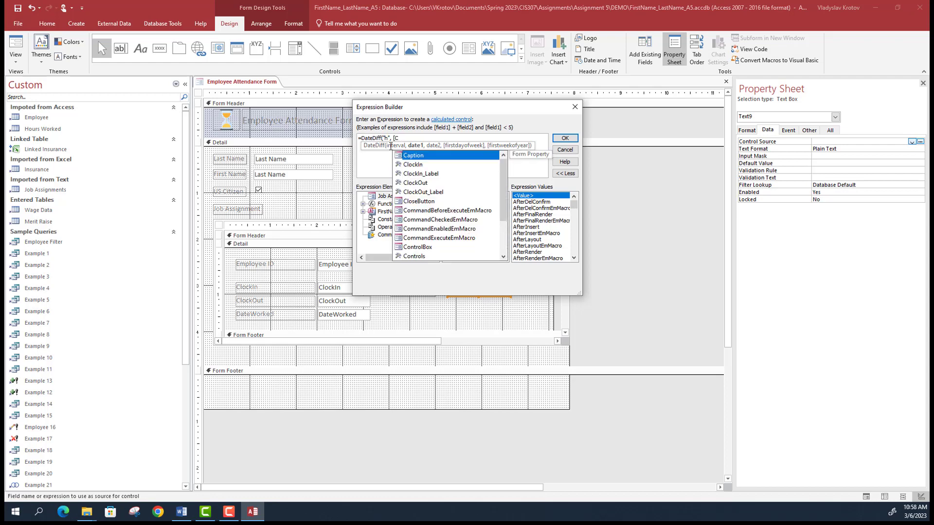
type("lockIn")
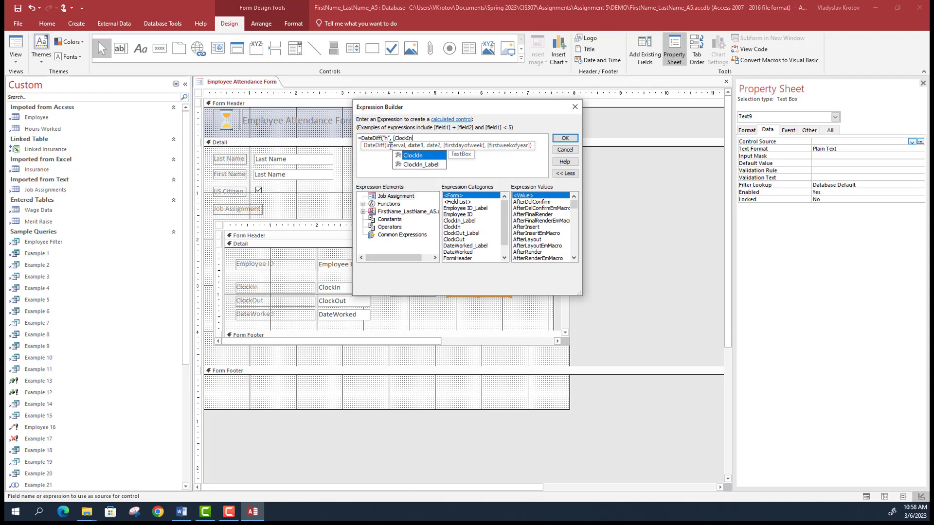
type("],m")
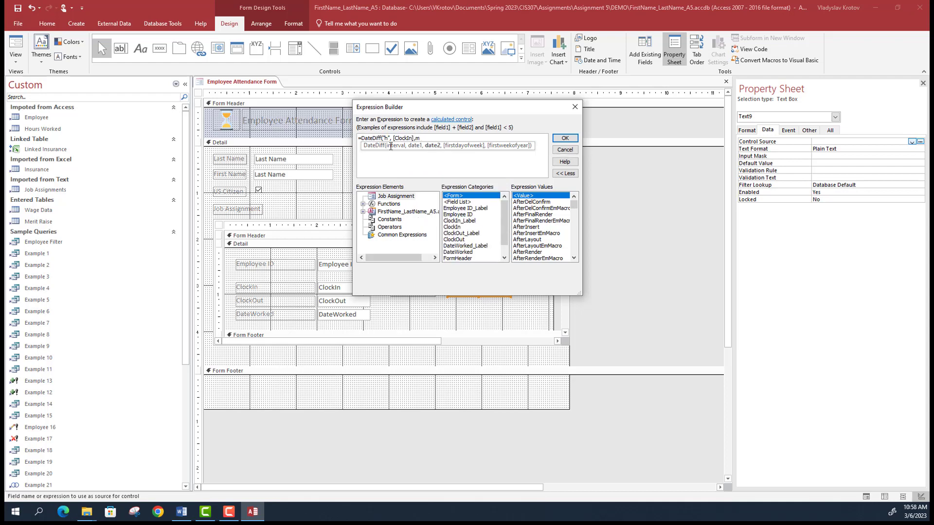
key("BackSpace")
type("[Cloc")
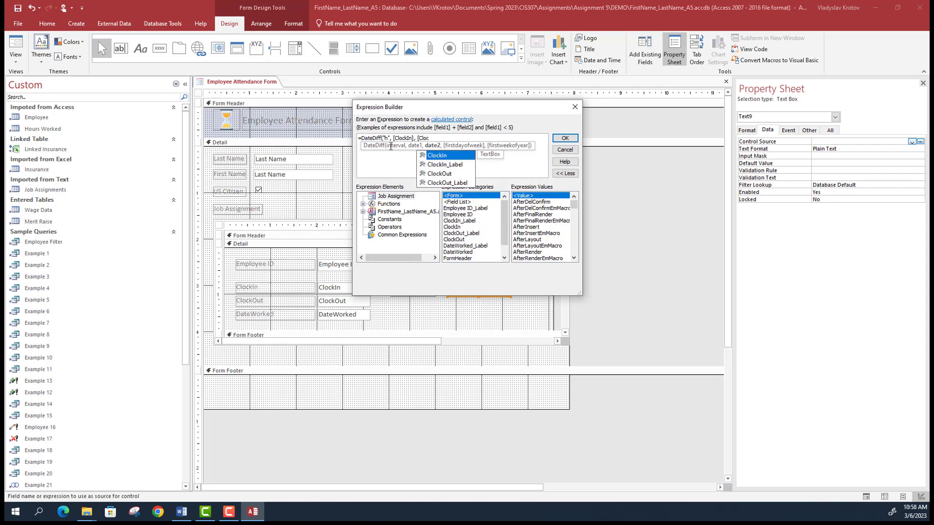
left_click(441, 176)
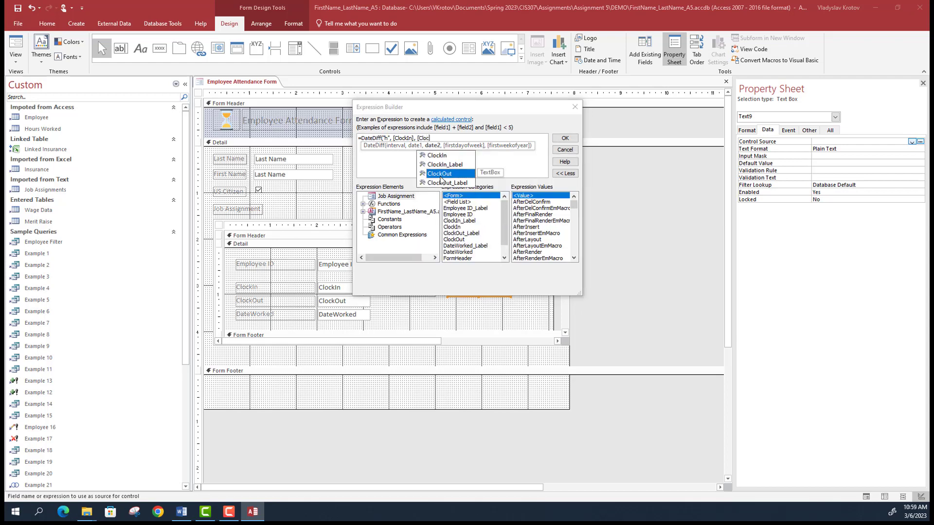
double_click(441, 174)
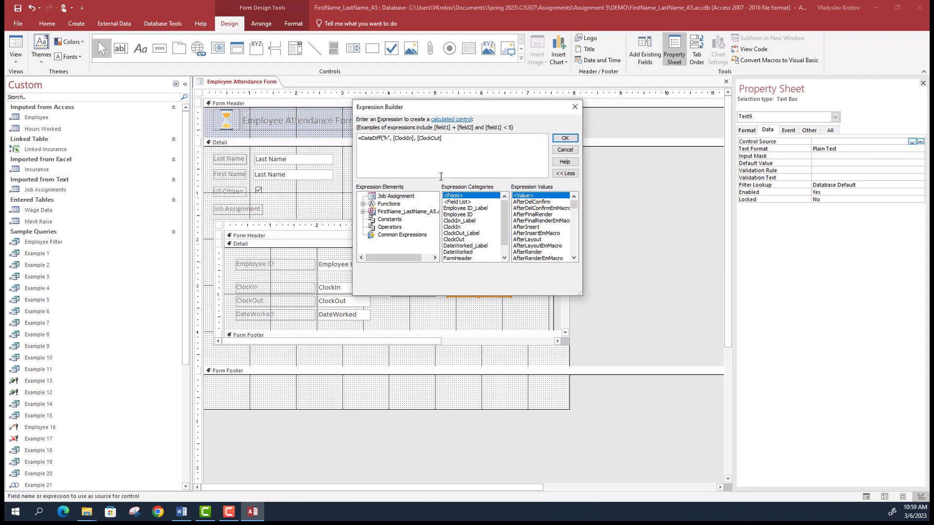
type(")")
left_click(571, 140)
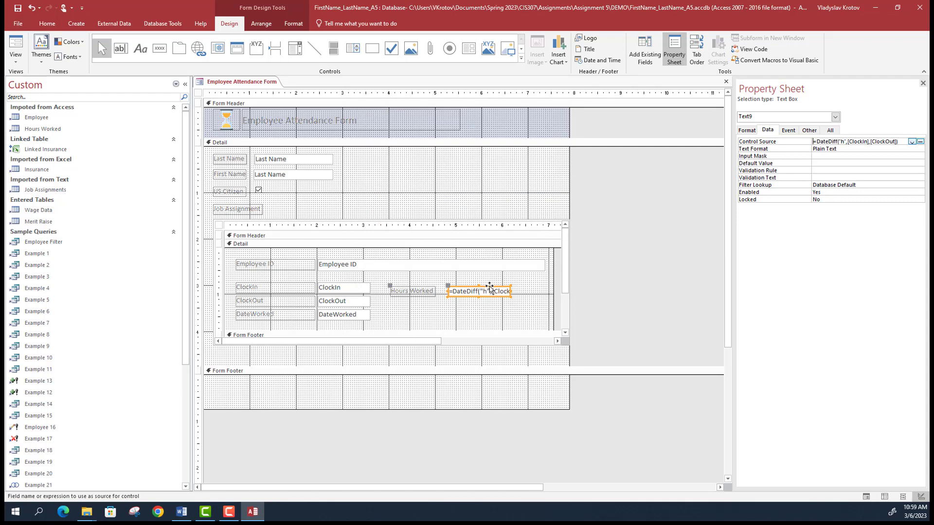
- Switch the Employee Attendance Form to Form View
left_click(16, 60)
left_click(34, 78)
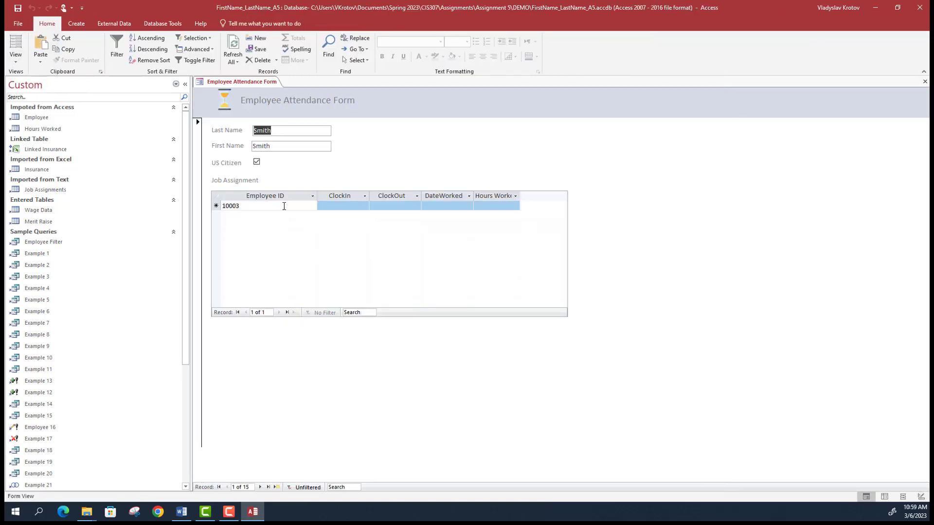
left_click(268, 147)
double_click(261, 148)
- Step forward to record 9, where Hours Worked shows 6 for a 9:00 AM–3:00 PM shift
left_click(260, 487)
left_click(260, 487)
left_click(260, 487)
left_click(260, 487)
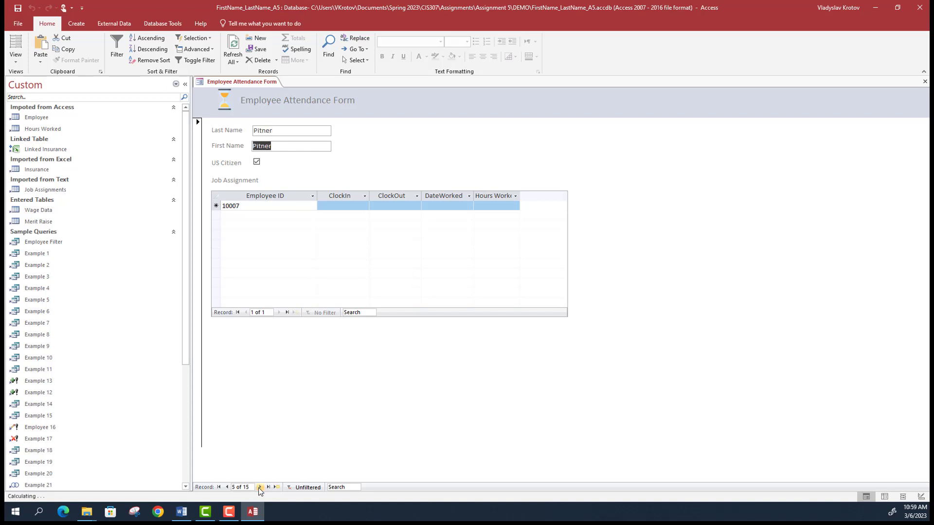
left_click(260, 487)
left_click(260, 487)
left_click(260, 487)
left_click(260, 487)
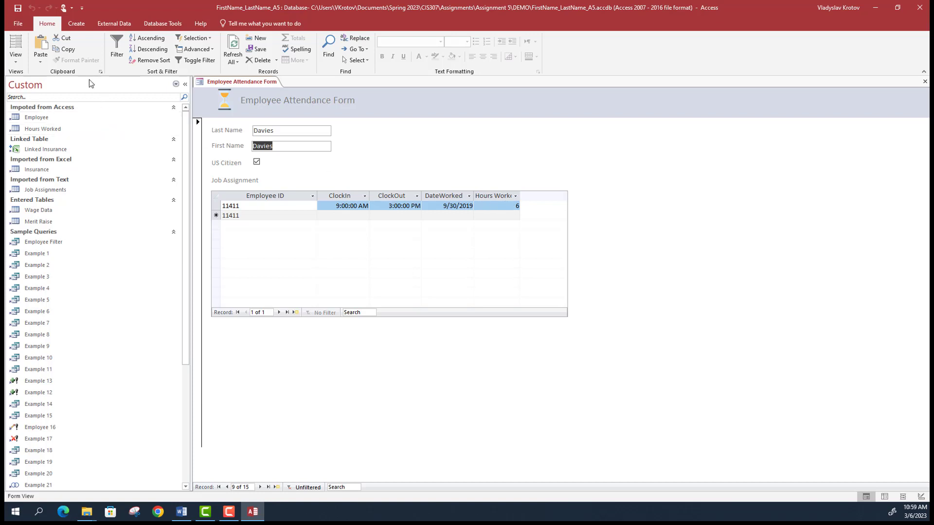
left_click(15, 56)
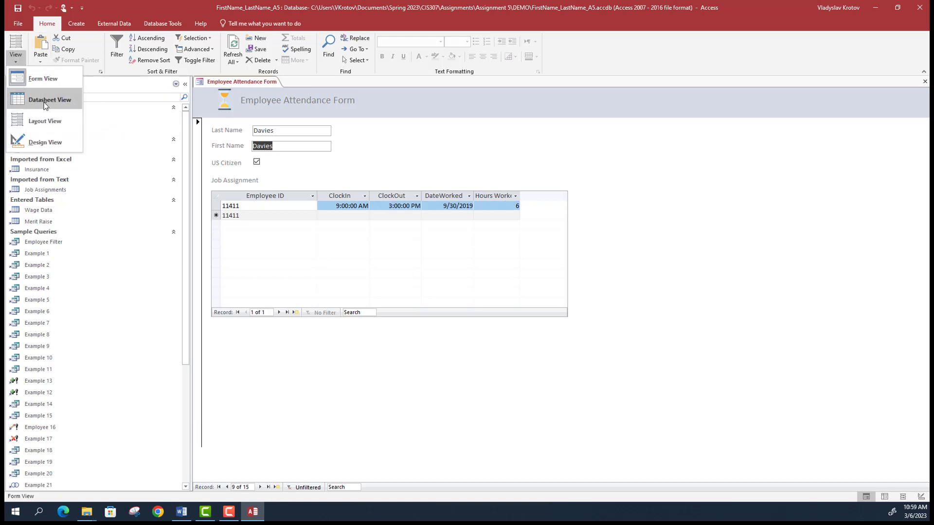
- In Design View, rebind the second name text box to the First Name field
left_click(48, 142)
left_click(275, 174)
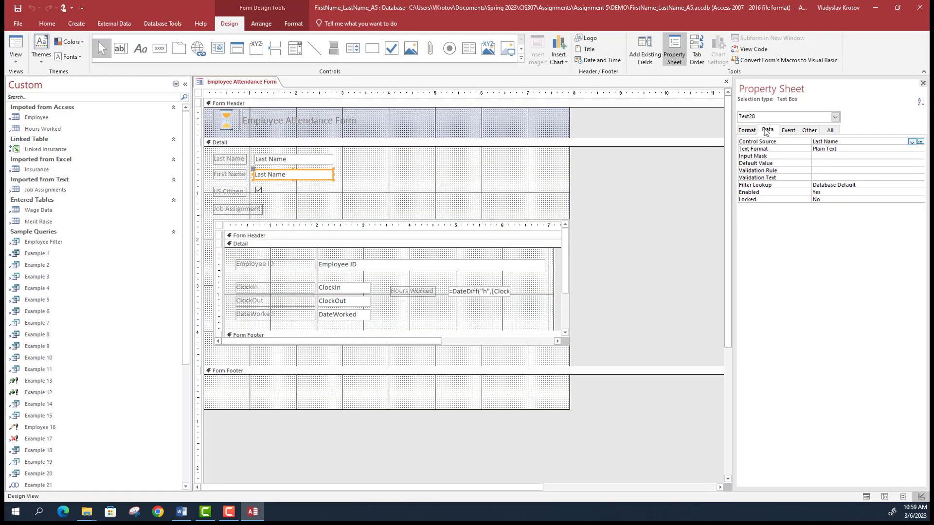
left_click(913, 141)
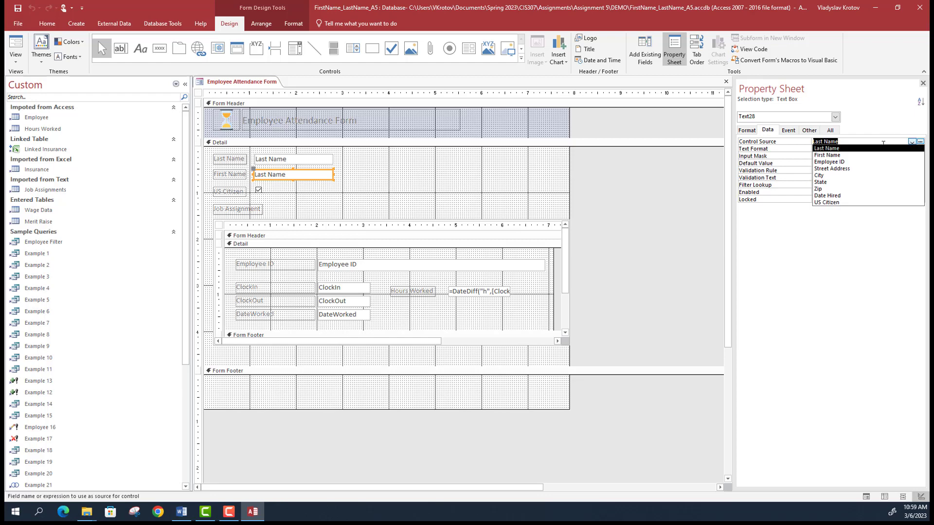
left_click(862, 157)
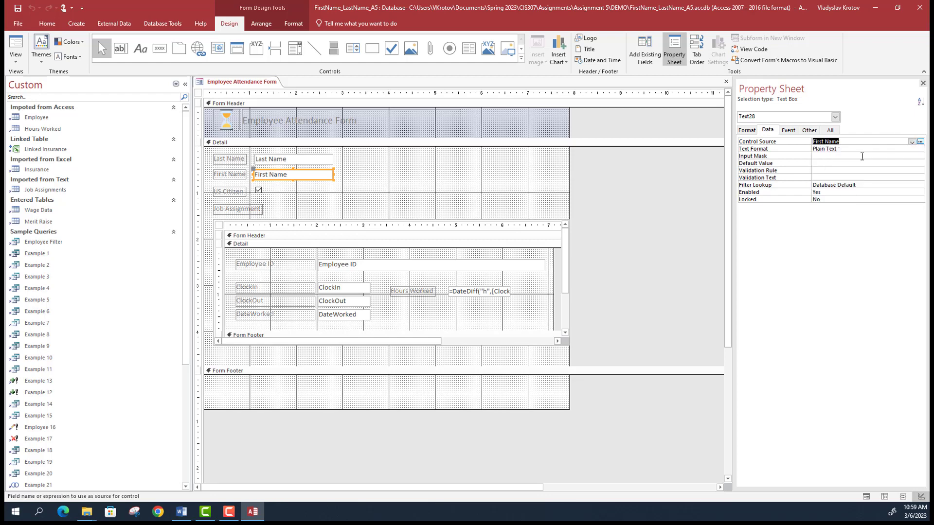
- Widen the DateDiff Hours Worked box in the subform
left_click(427, 295)
left_click(431, 293)
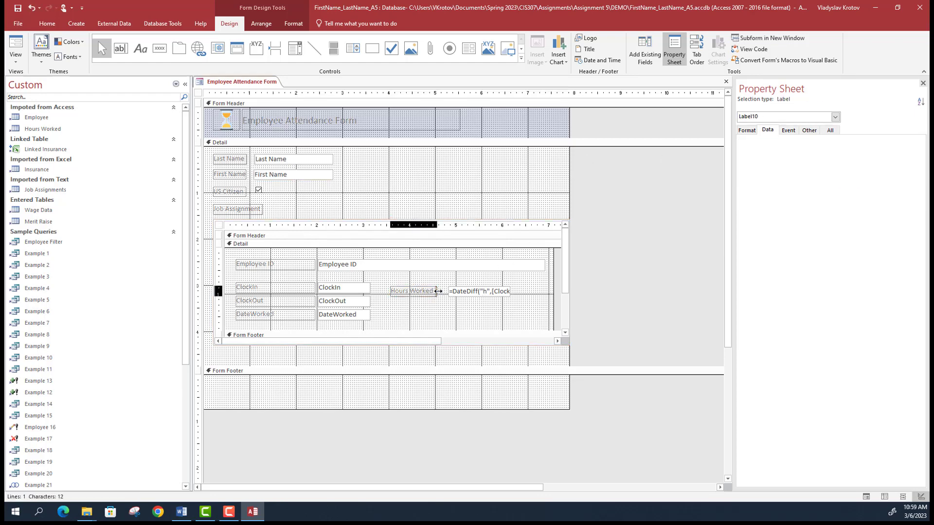
left_click(452, 292)
left_click_drag(509, 292, 524, 292)
- Preview the Employee Attendance Form with real data, then switch it to Layout view
left_click(16, 58)
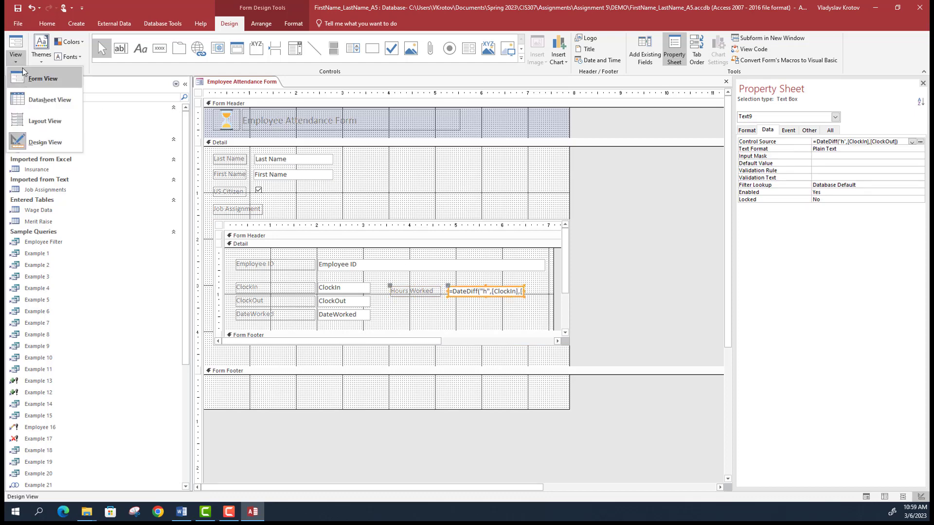
left_click(48, 79)
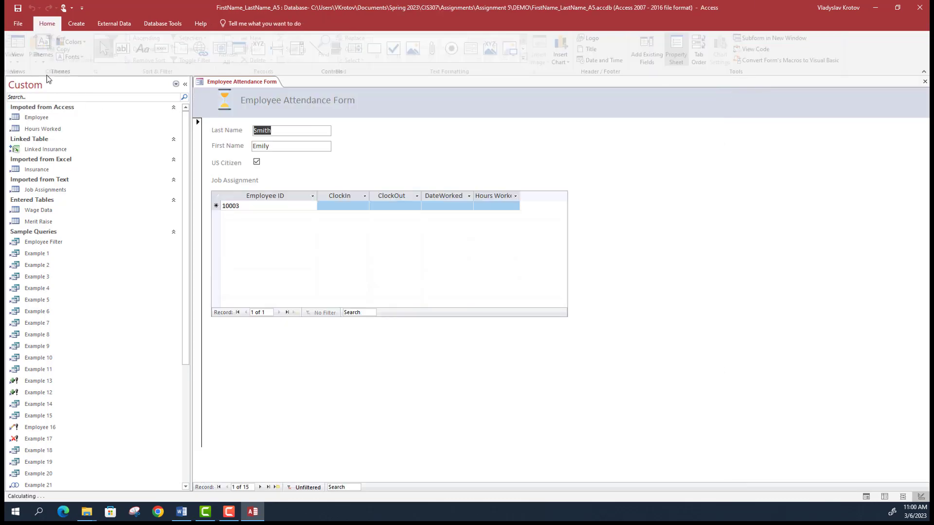
left_click(18, 58)
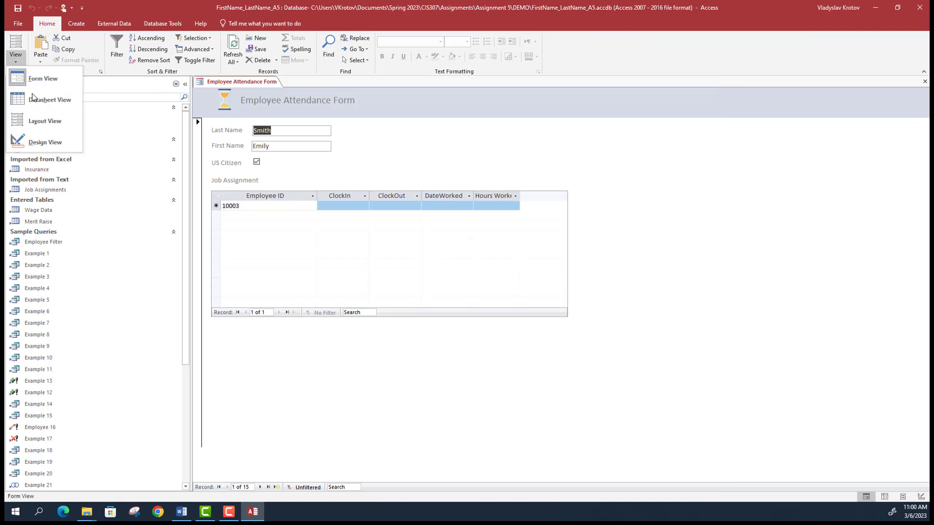
left_click(34, 120)
- Widen the Hours Worked column in the Job Assignment subform so its header fits
left_click(507, 202)
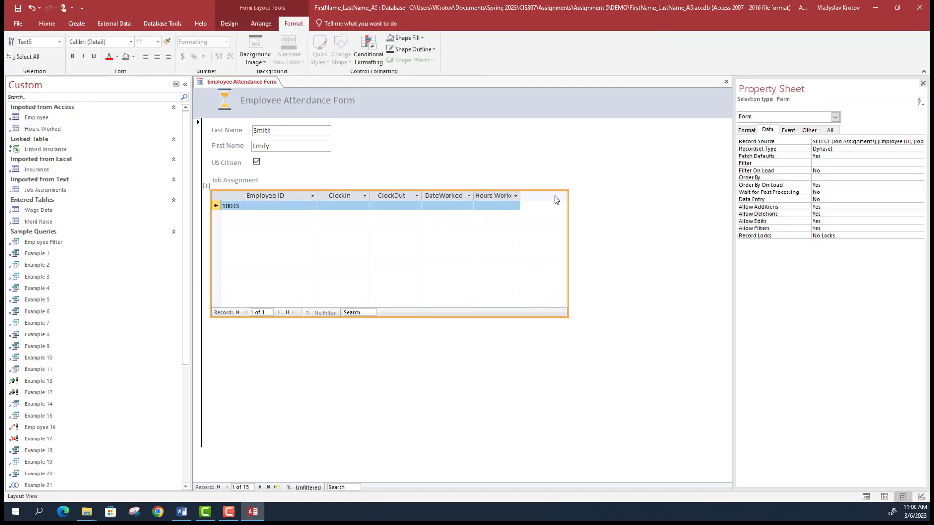
left_click(516, 201)
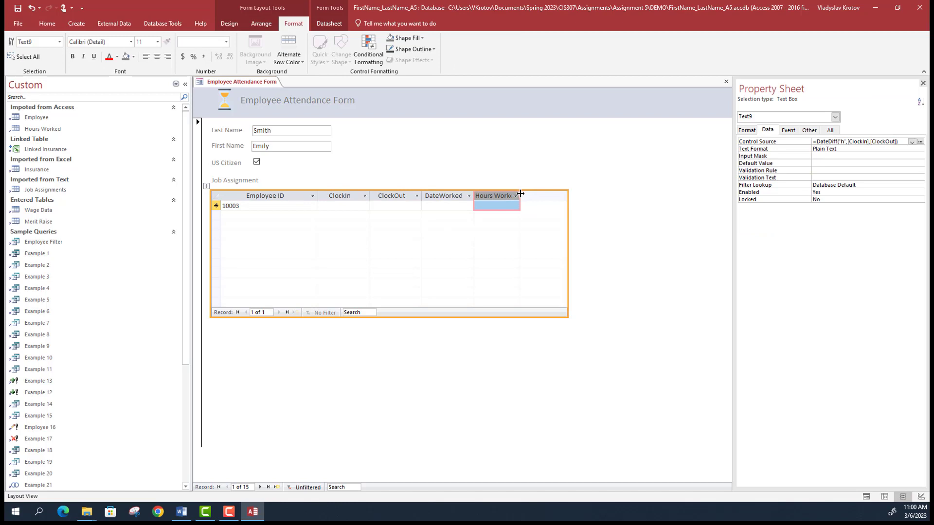
left_click_drag(520, 196, 475, 196)
left_click(619, 224)
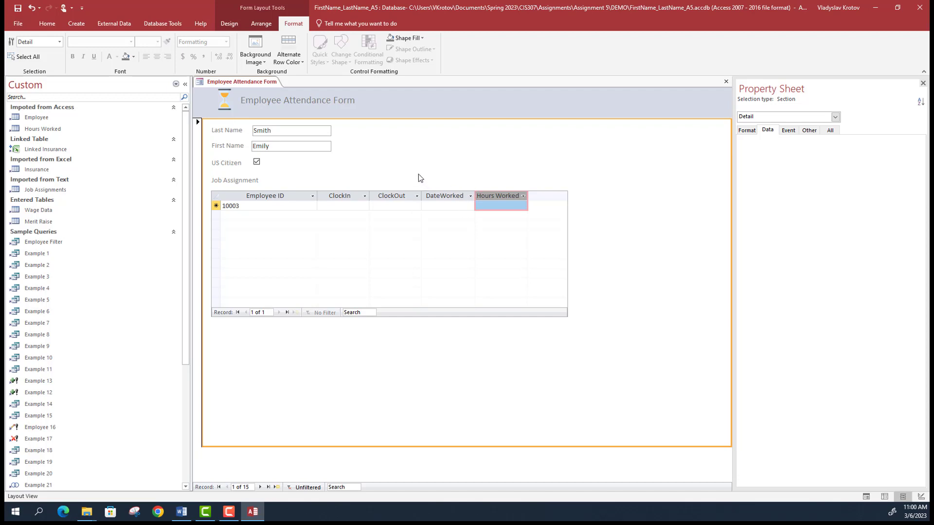
- Select the header logo, then the Employee Attendance Form title label, and show its Format properties
left_click(224, 101)
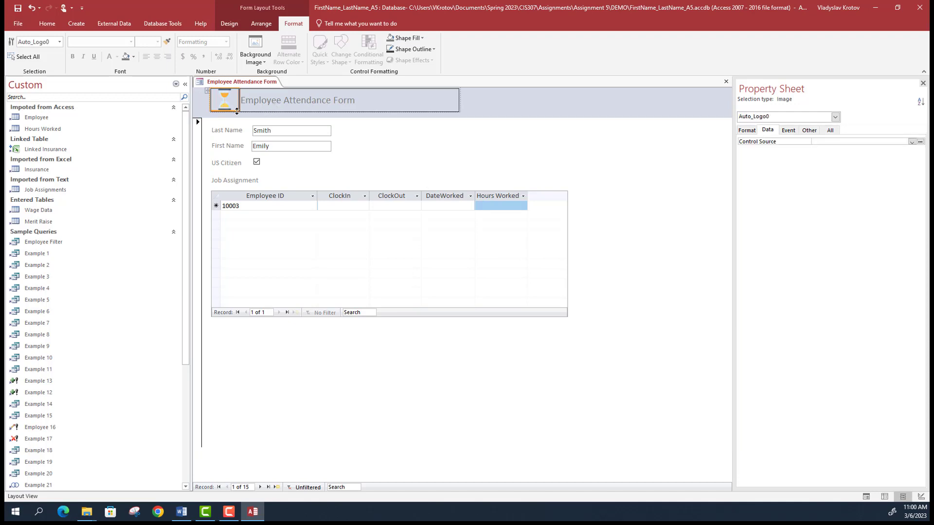
left_click(237, 113)
left_click(249, 97)
left_click(221, 103)
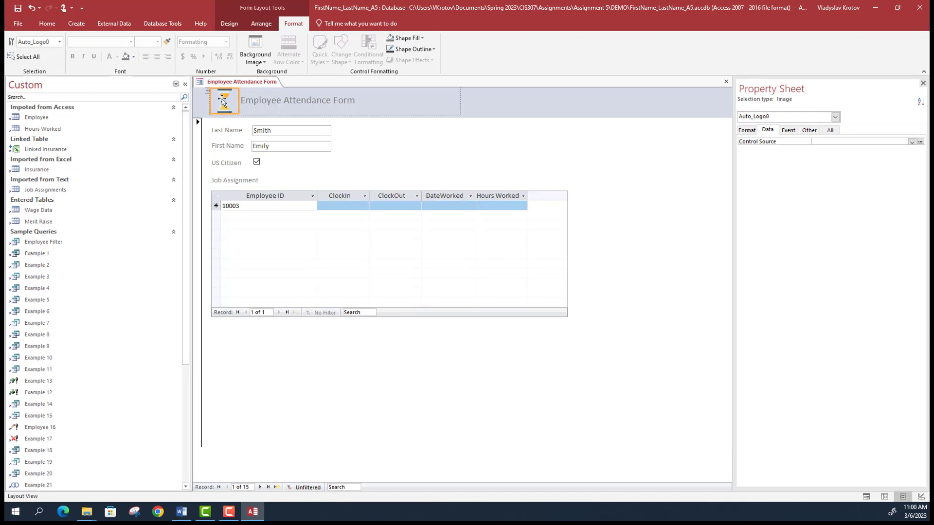
left_click(323, 106)
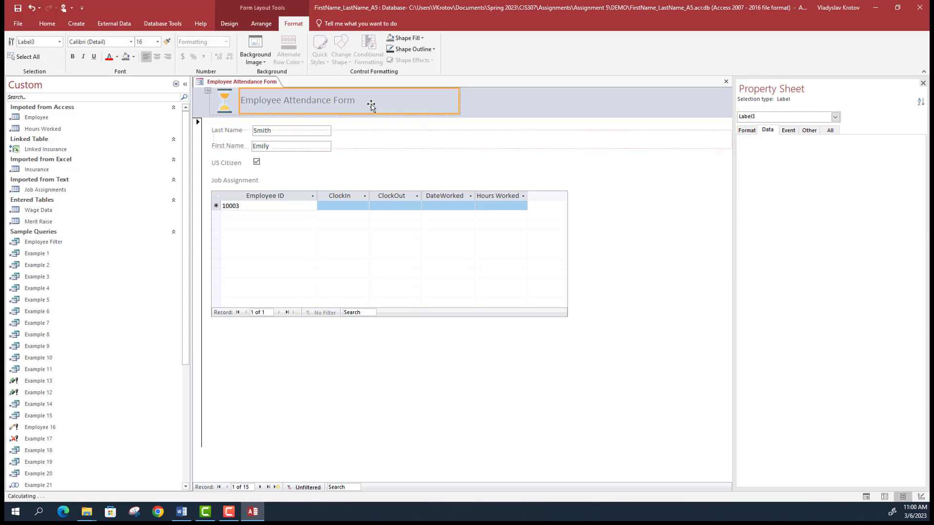
left_click(747, 131)
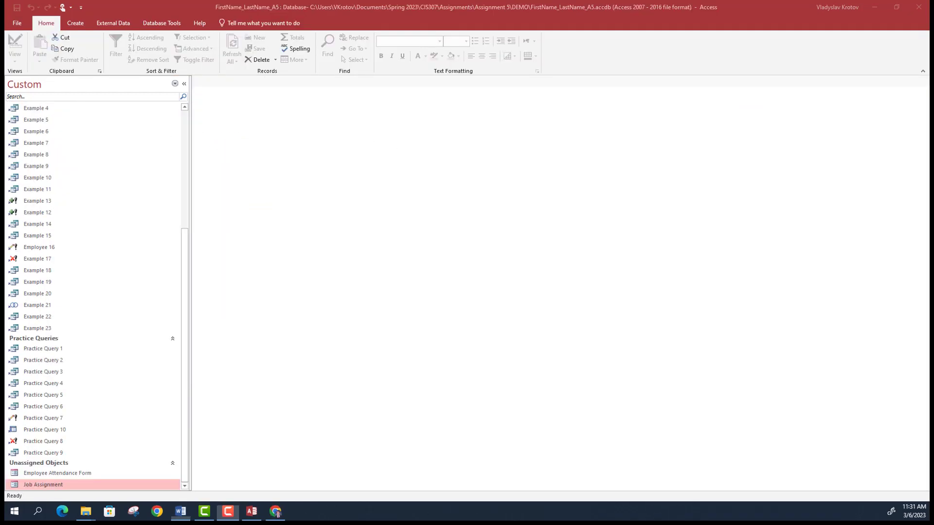
- Bring the Word assignment document forward and position its window over the database
left_click(181, 511)
left_click_drag(314, 67, 476, 82)
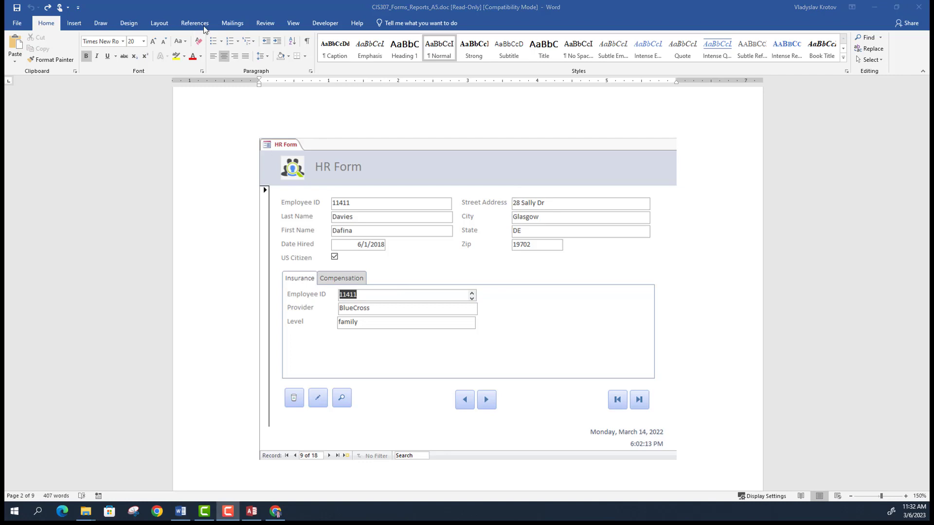
- Switch back to the Access database with Alt+Tab
key("alt+Tab")
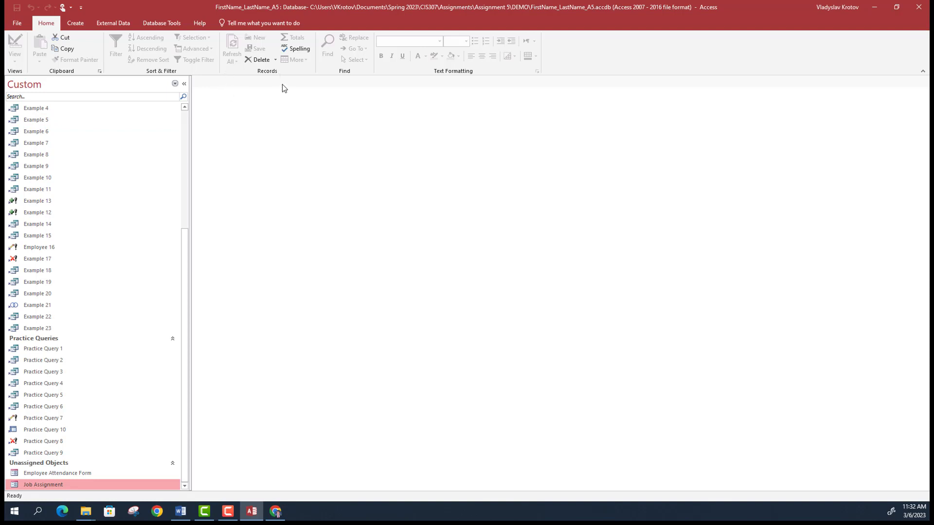
- Build a columnar form from all Employee table fields with the Form Wizard, titled 'HR Form'
left_click(77, 25)
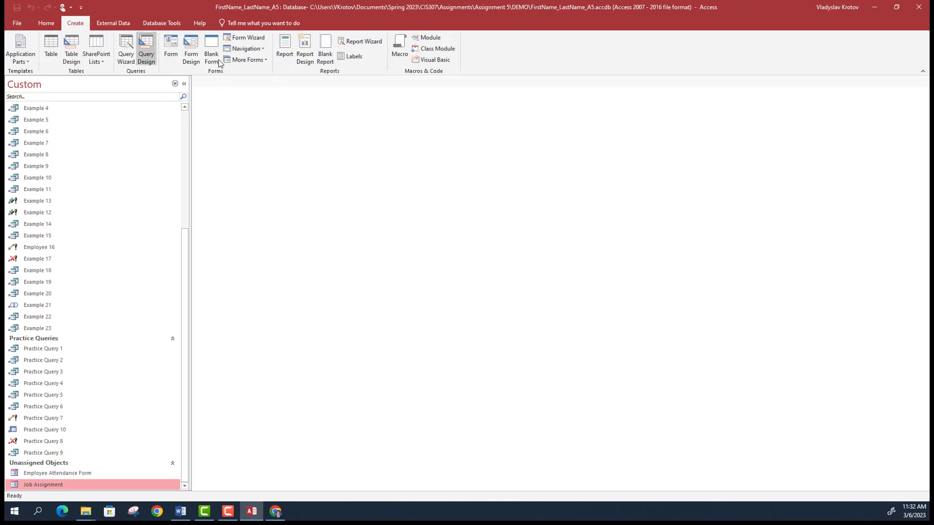
left_click(246, 38)
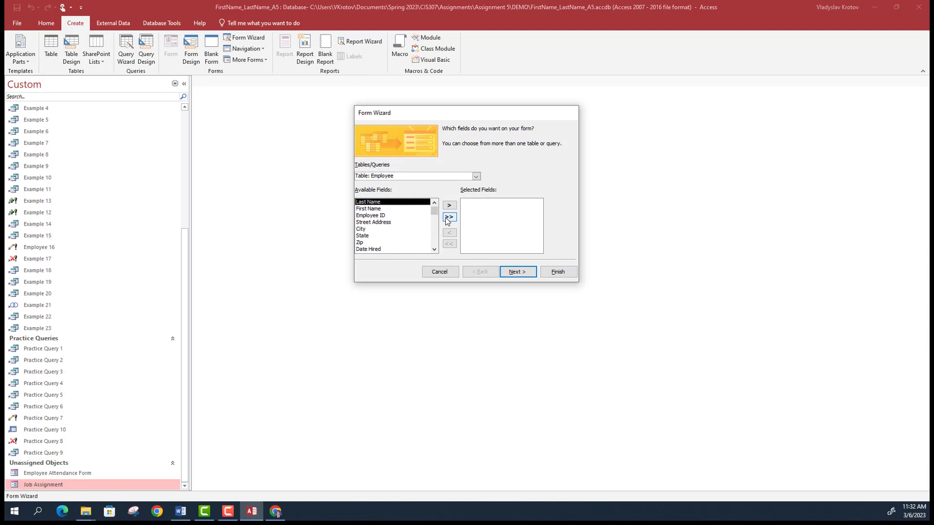
left_click(449, 217)
left_click(517, 273)
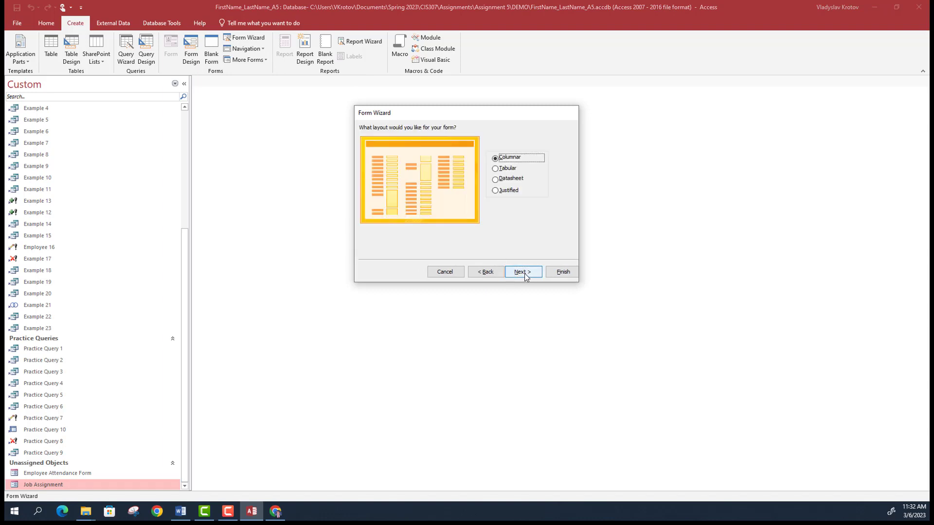
left_click(524, 272)
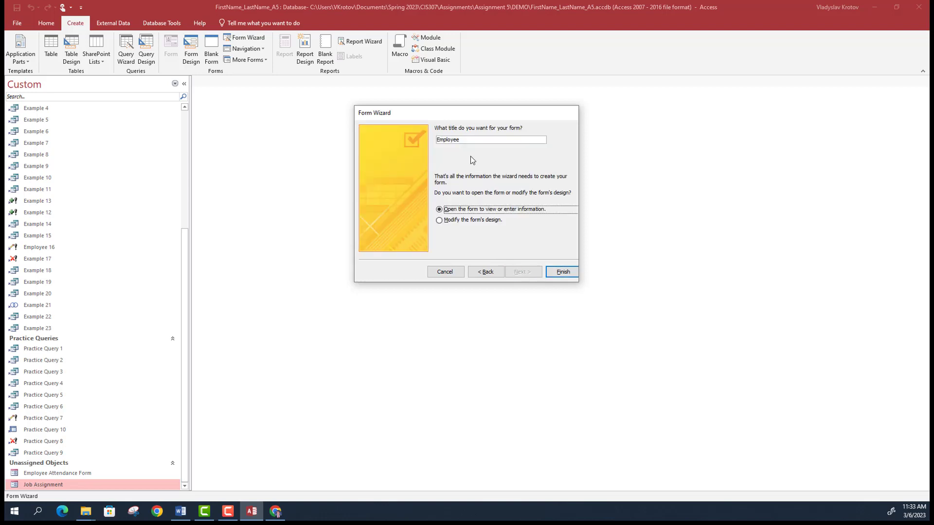
double_click(455, 139)
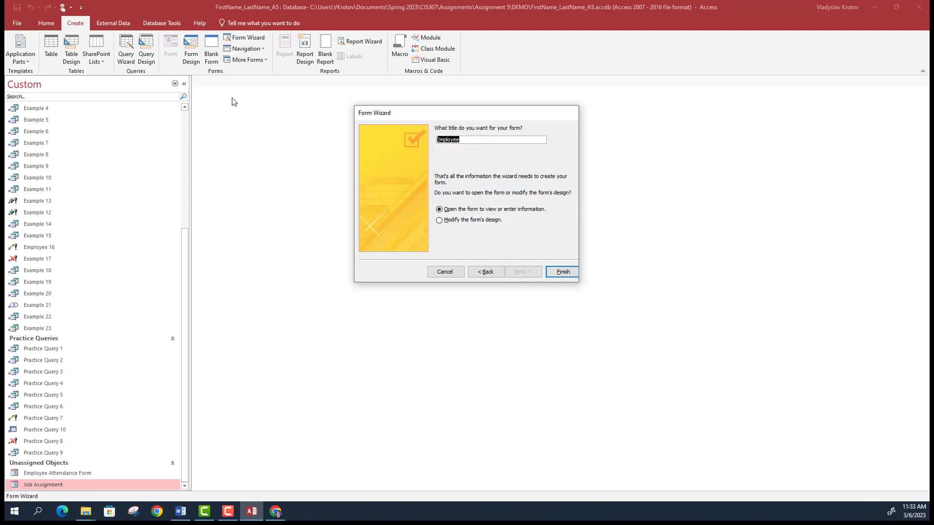
type("HR Form")
left_click(562, 273)
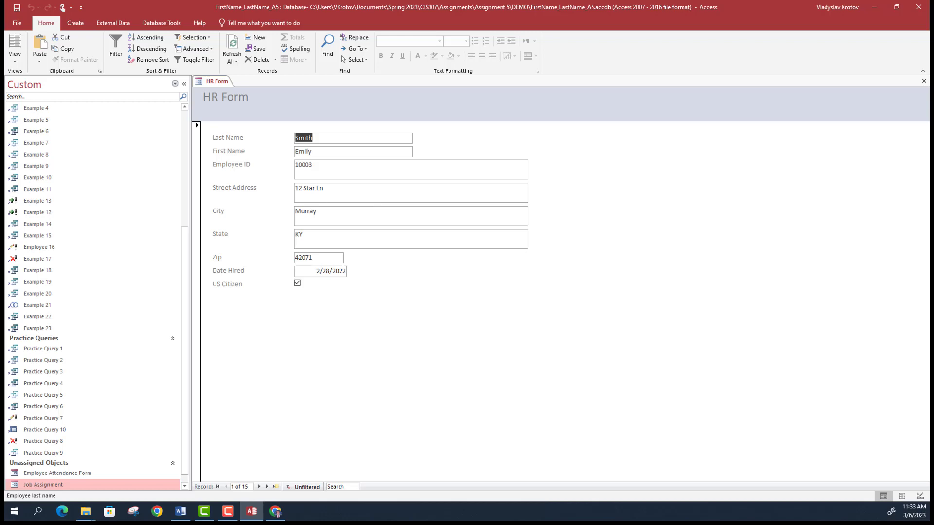
key("alt+Tab")
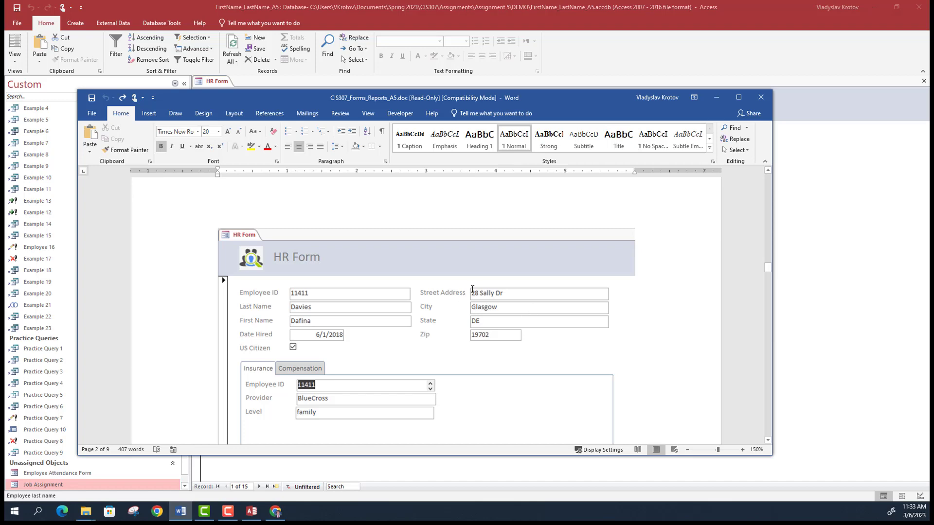
key("alt+Tab")
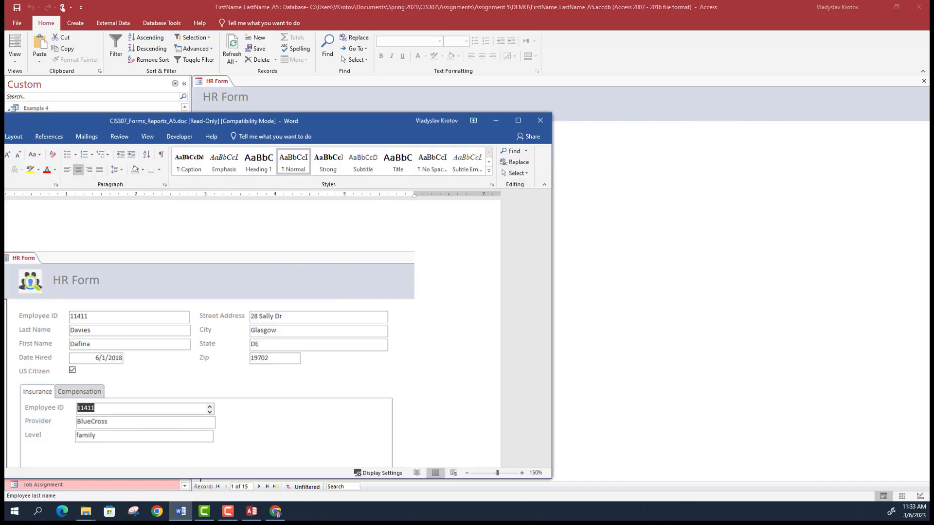
- In Layout view, shrink the Employee ID, Street Address and City boxes to single-line height
left_click(15, 60)
left_click(40, 104)
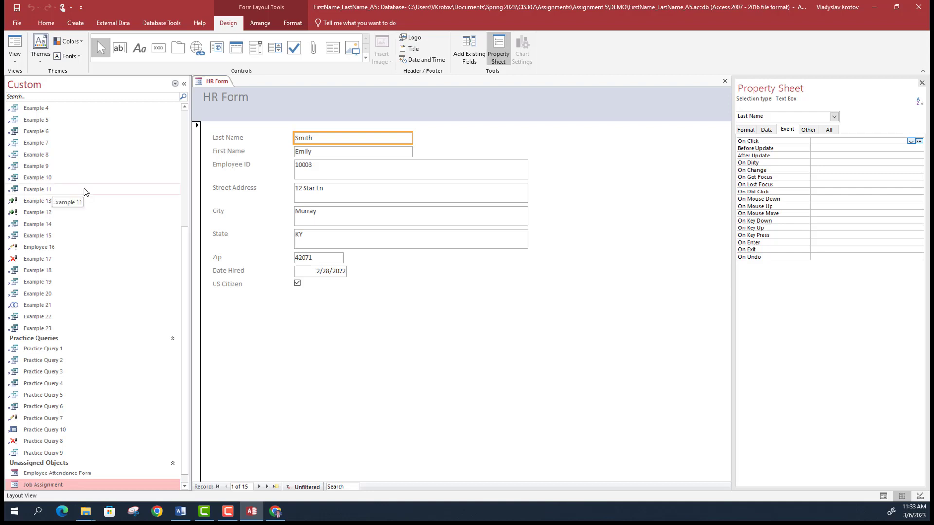
left_click(225, 166)
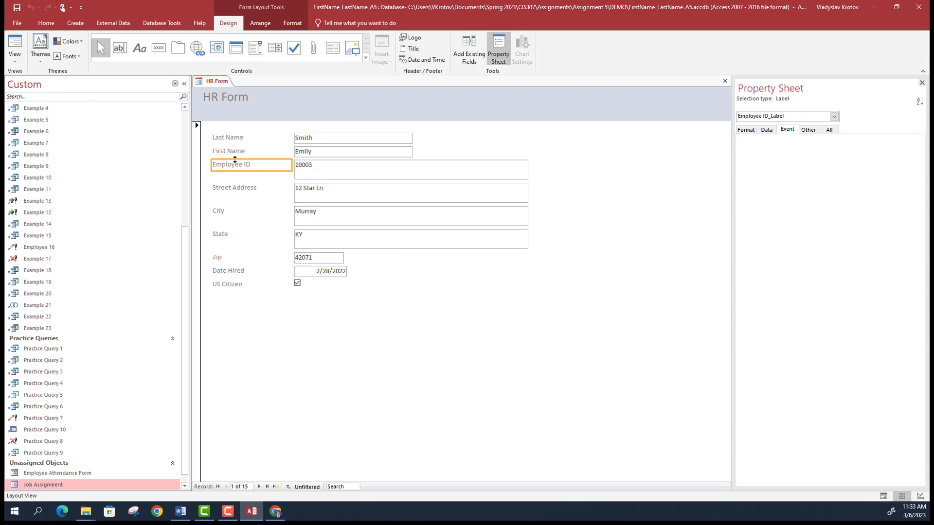
left_click_drag(226, 159, 227, 159)
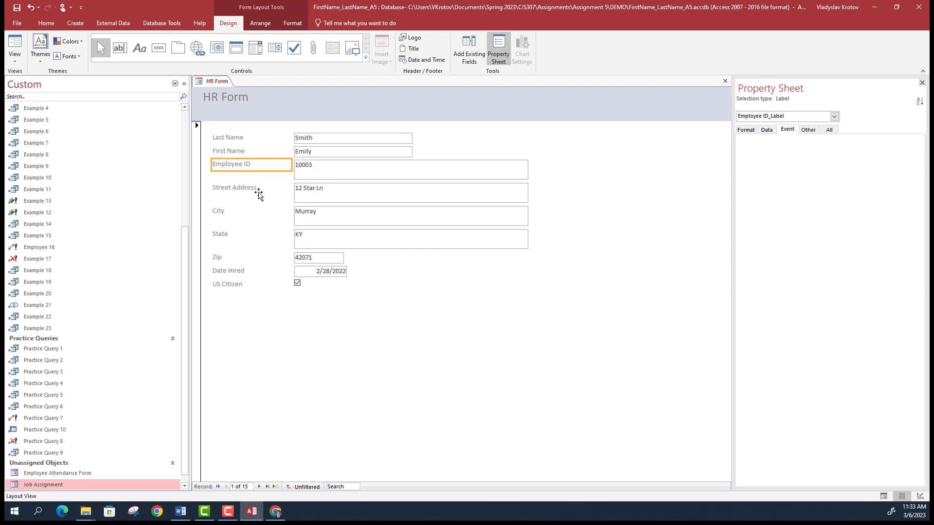
left_click(339, 176)
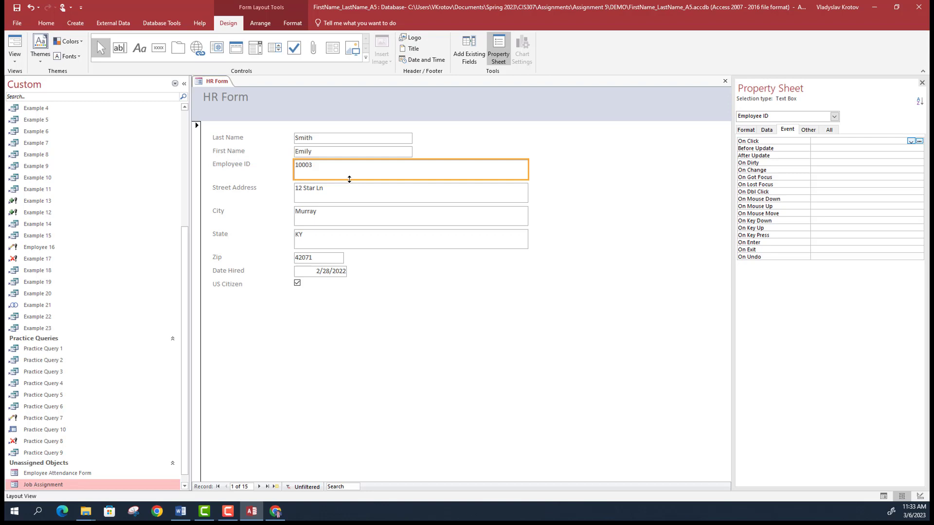
left_click_drag(350, 179, 348, 170)
left_click(334, 180)
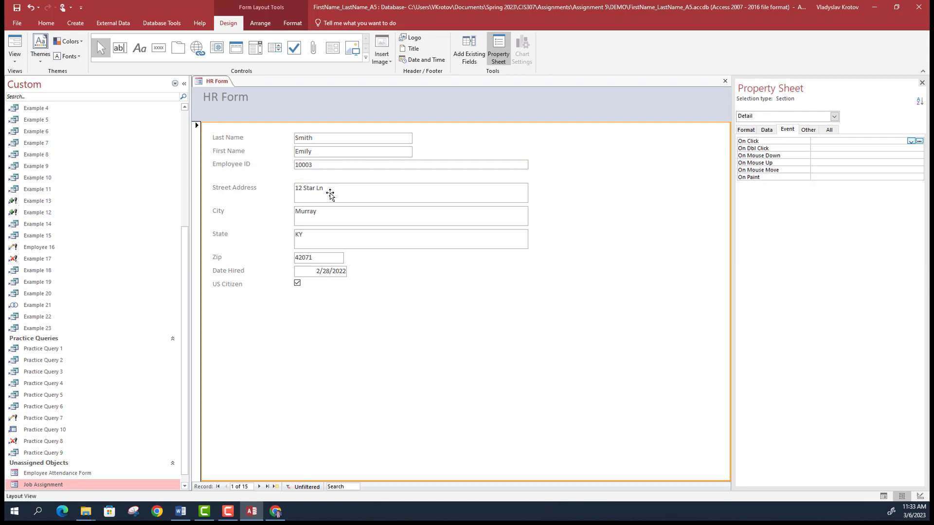
left_click(330, 194)
left_click_drag(347, 202, 345, 193)
left_click(344, 214)
left_click_drag(344, 225, 344, 212)
- Narrow Employee ID, Street Address, City and State to the Last Name width, with State made single-line
left_click(526, 165)
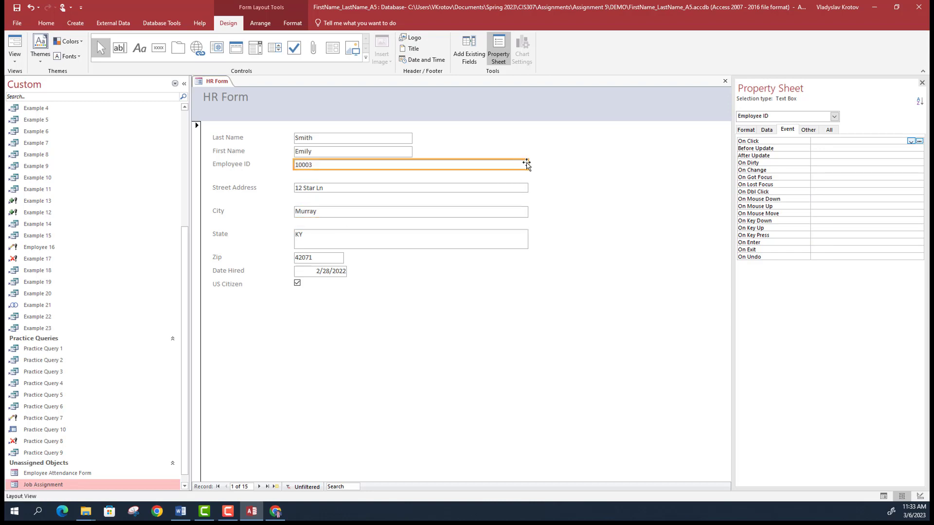
left_click_drag(527, 164, 413, 165)
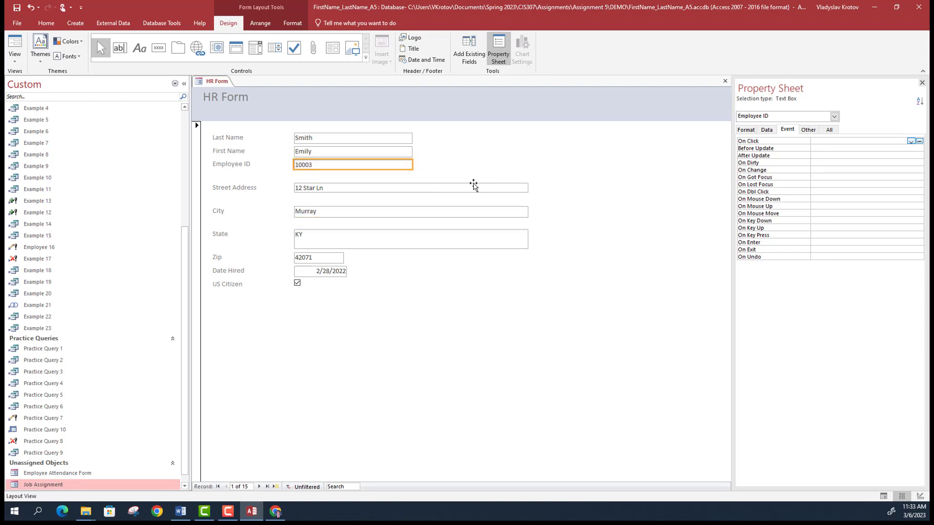
left_click(506, 187)
left_click_drag(527, 188, 413, 187)
left_click(415, 211)
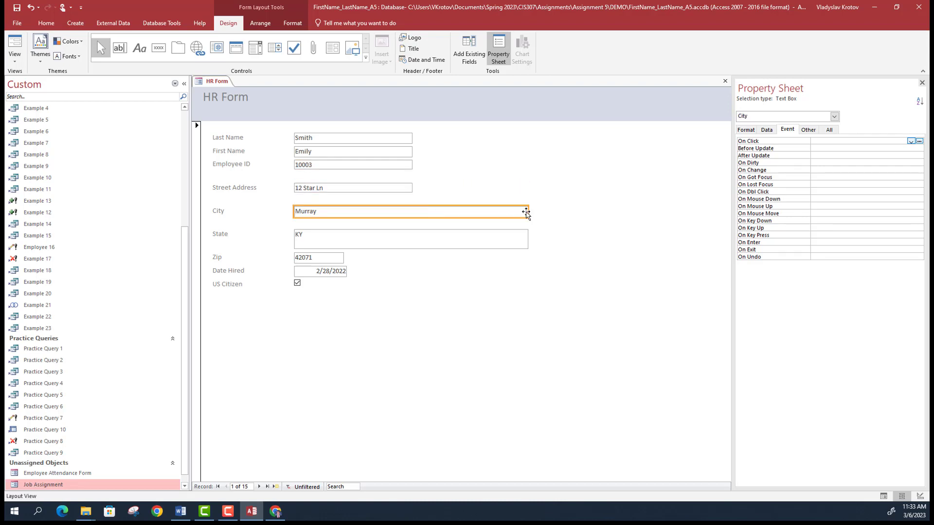
left_click_drag(526, 213, 412, 214)
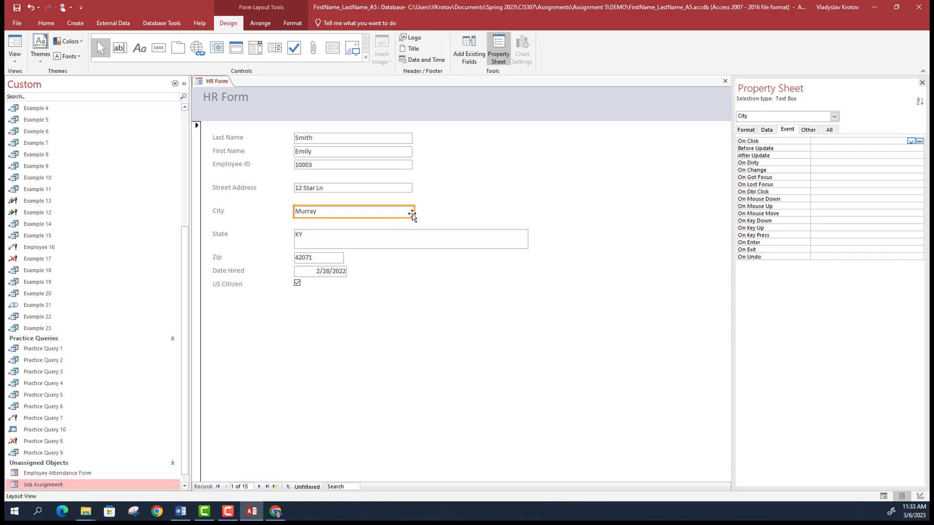
left_click(428, 240)
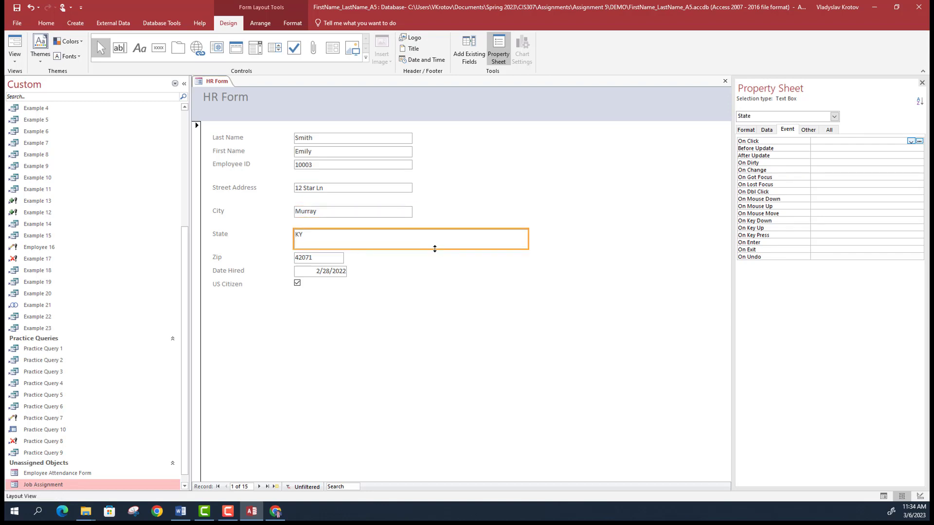
left_click_drag(435, 249, 434, 239)
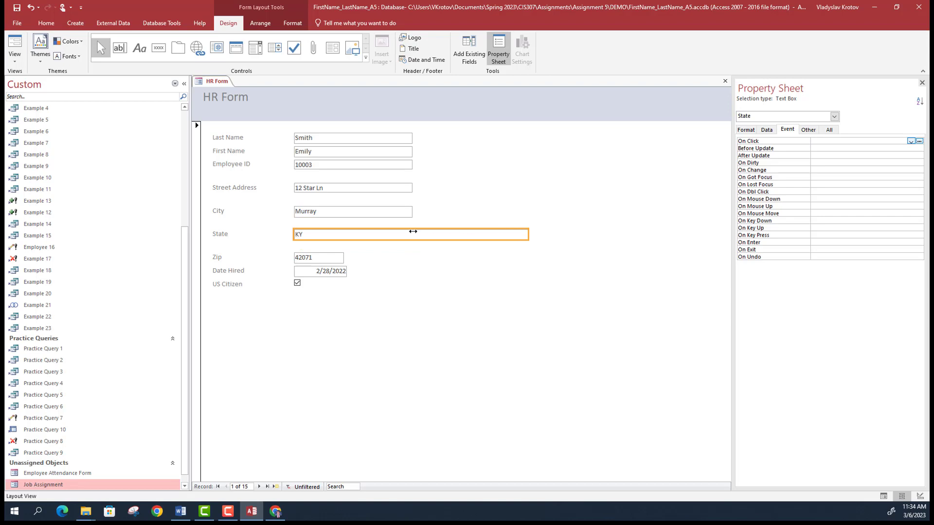
left_click_drag(528, 234, 413, 232)
left_click(432, 242)
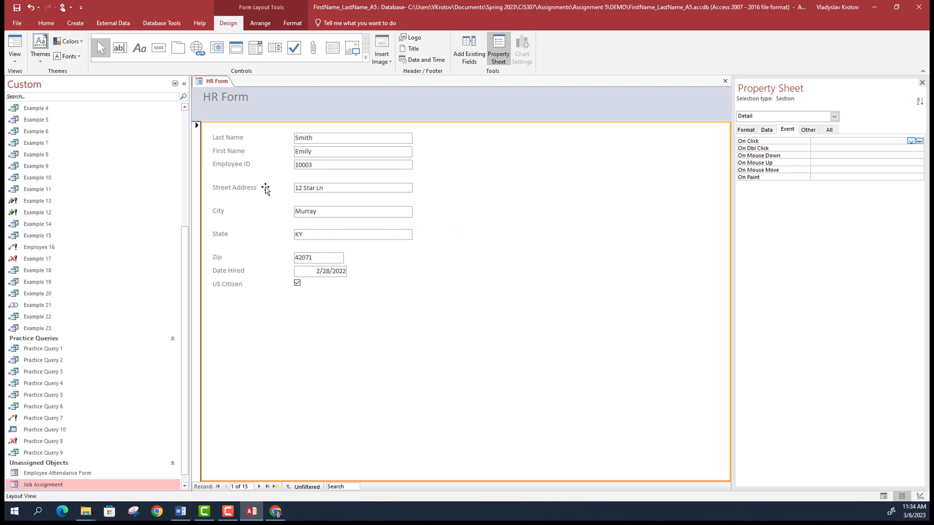
left_click(249, 189)
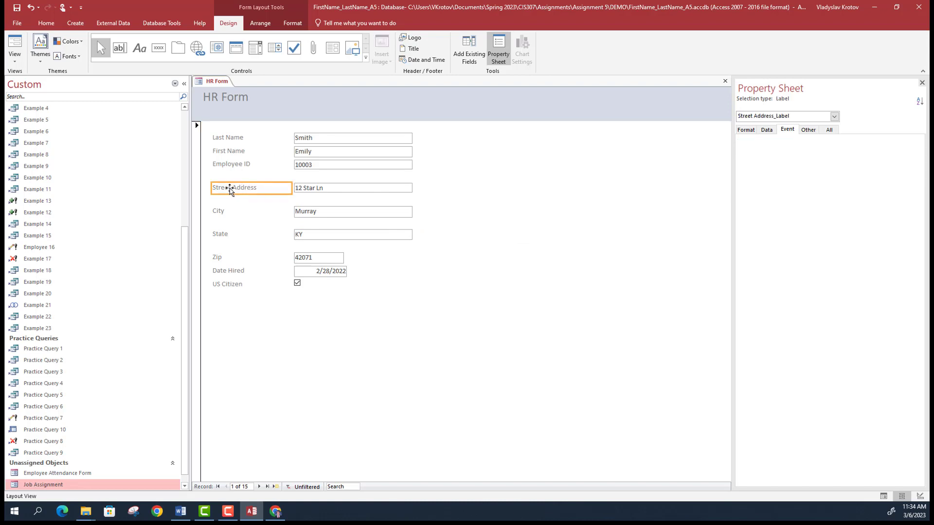
left_click_drag(230, 189, 439, 142)
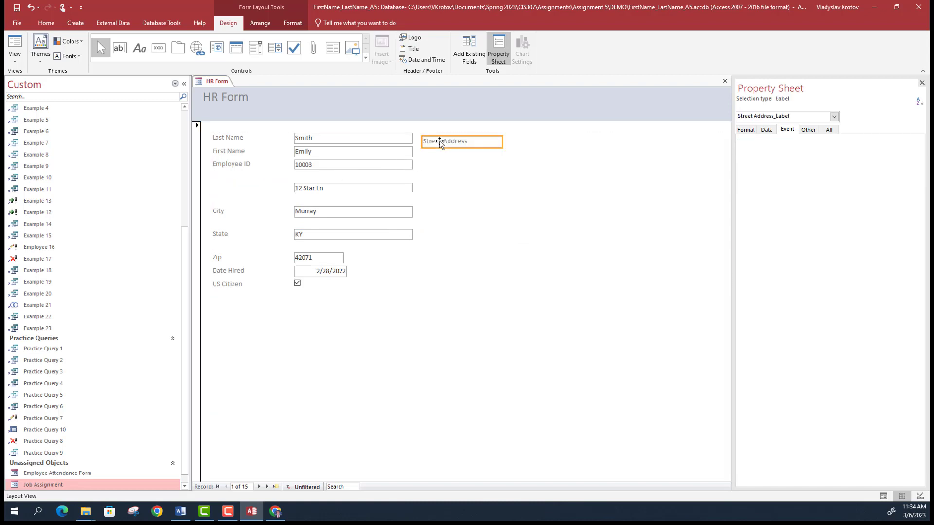
left_click(438, 138)
left_click(439, 137)
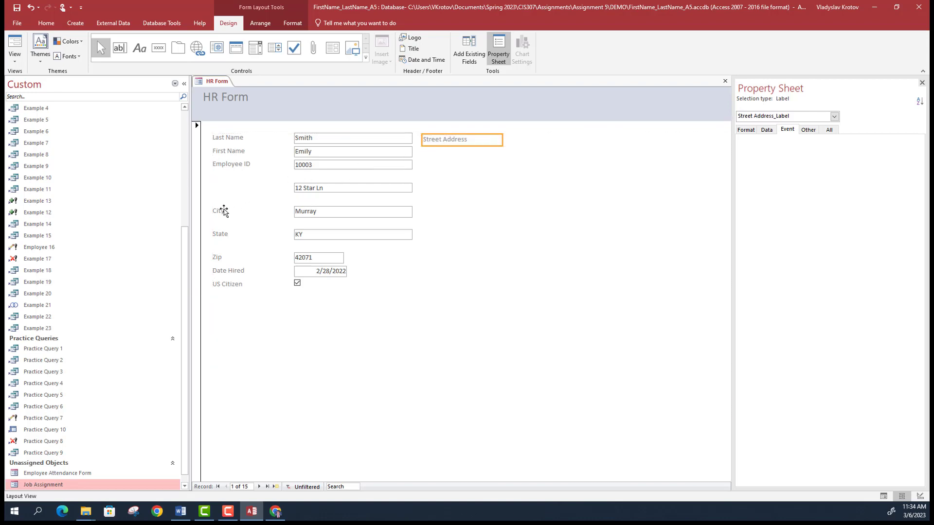
left_click(330, 188)
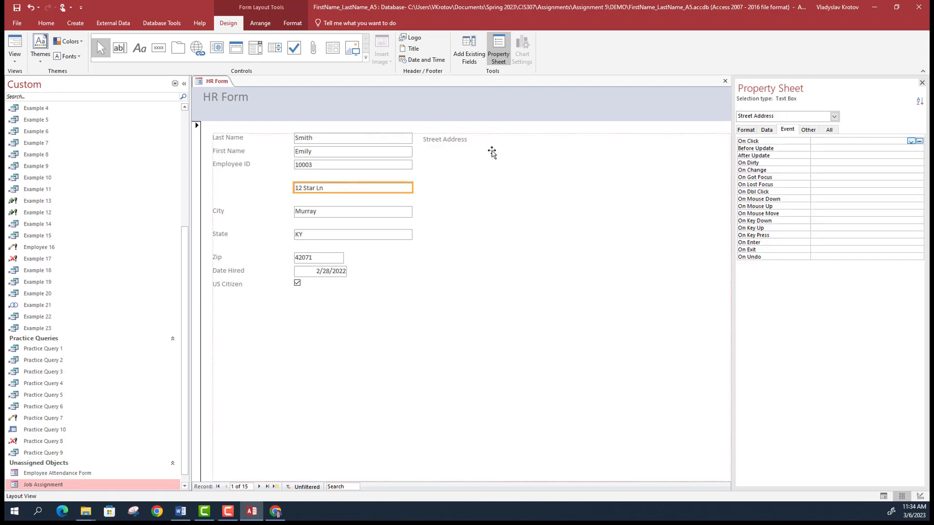
left_click_drag(492, 153, 515, 143)
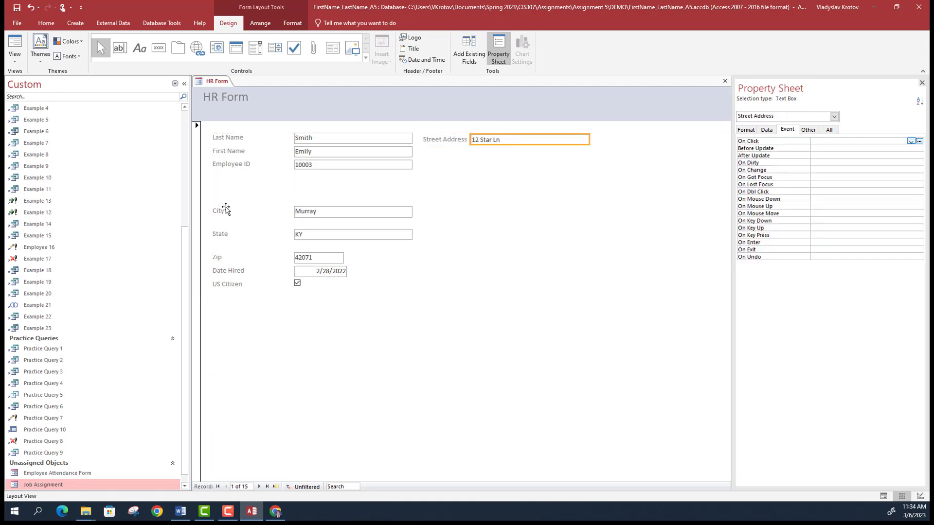
- Move the City label and its 'Murray' box into the right column below Street Address
left_click_drag(226, 209, 426, 154)
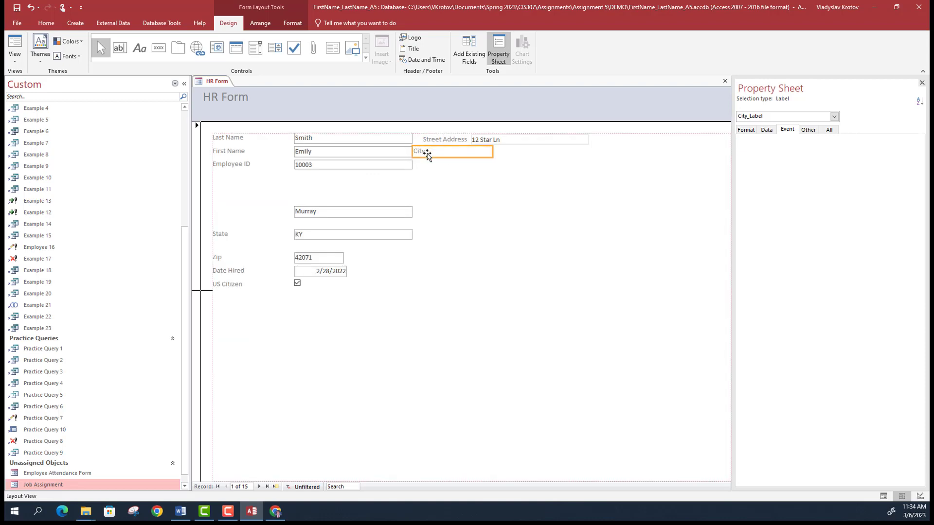
left_click(479, 151)
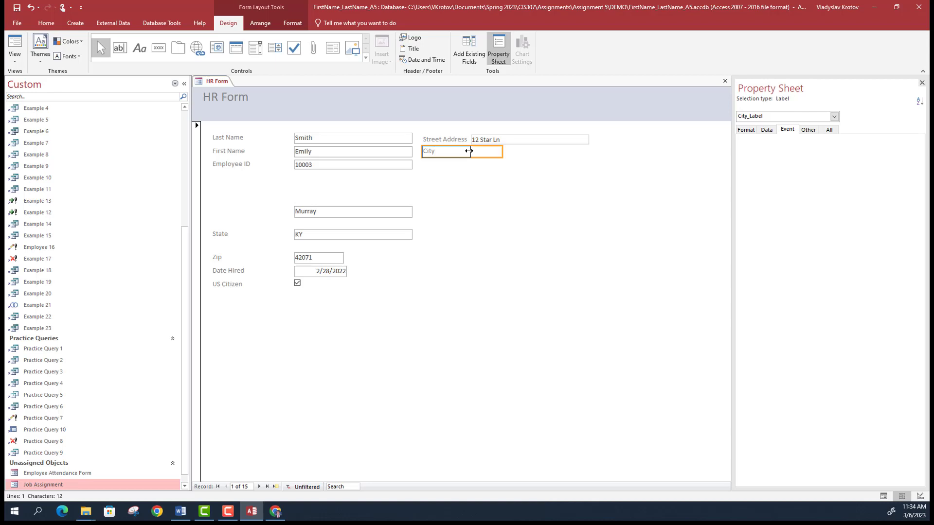
left_click(328, 211)
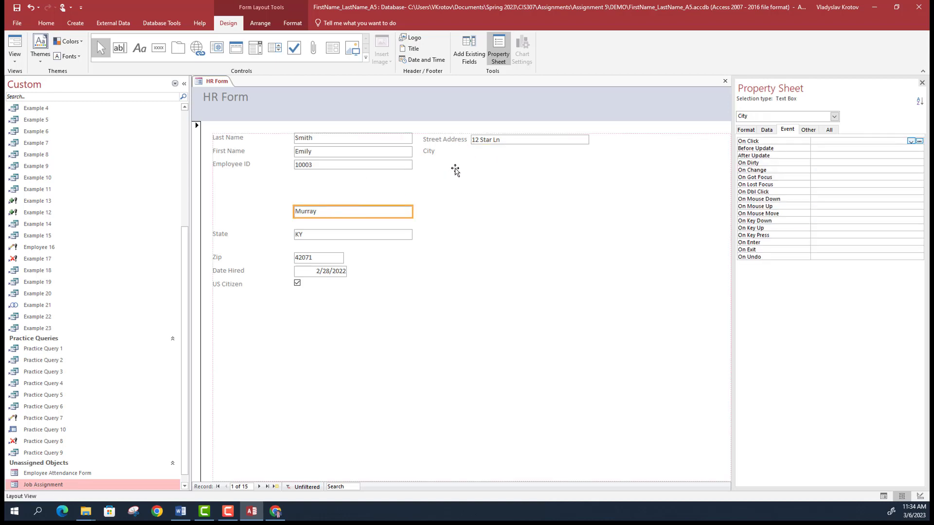
left_click_drag(455, 169, 491, 154)
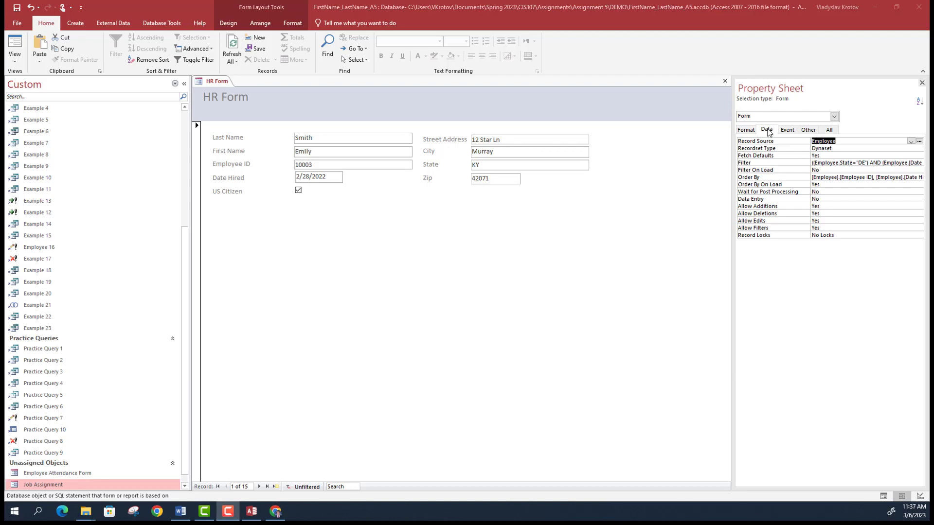
- Keep Employee as the HR Form's Record Source and launch its query builder
left_click(849, 141)
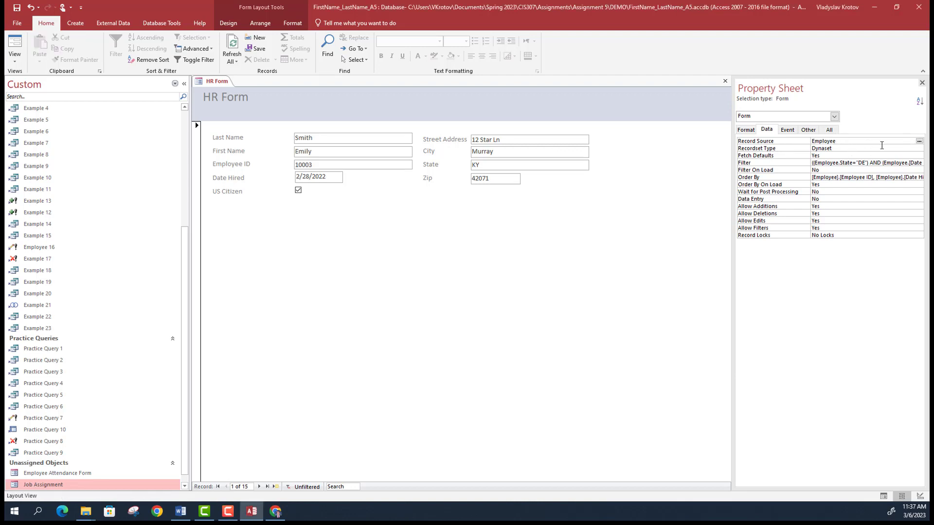
left_click(910, 141)
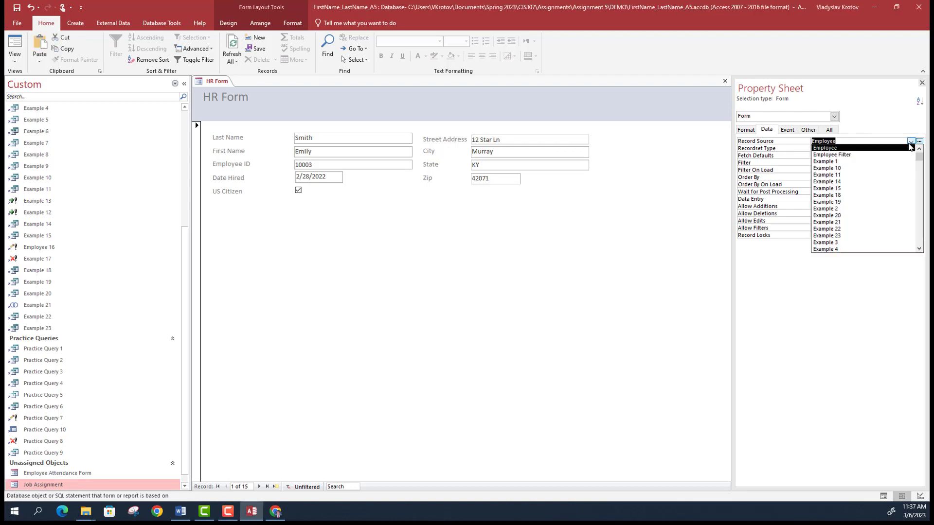
left_click(910, 142)
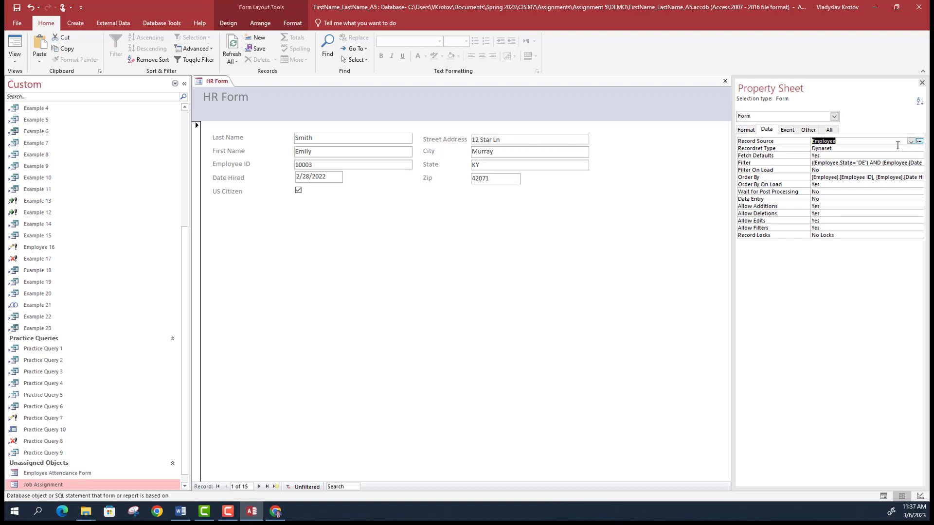
left_click(920, 142)
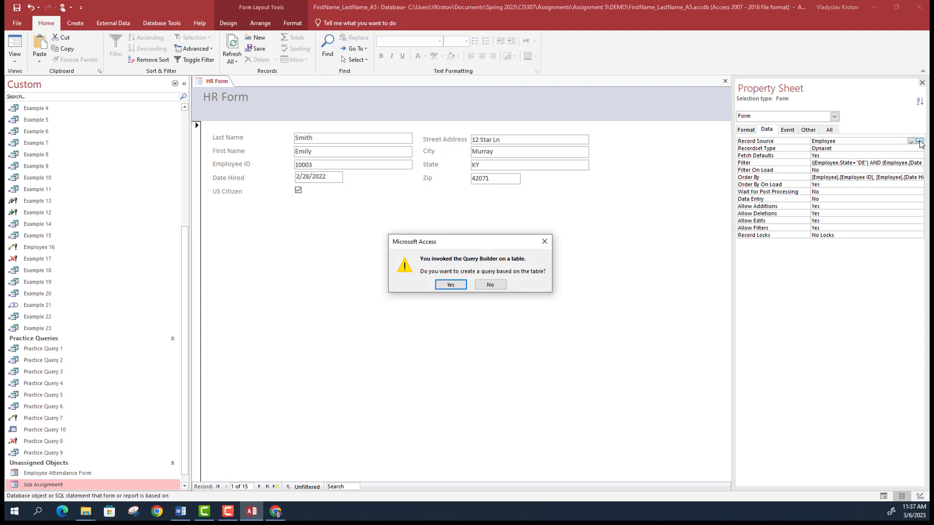
- Base a query on the Employee table and add Employee.* to the grid
left_click(460, 286)
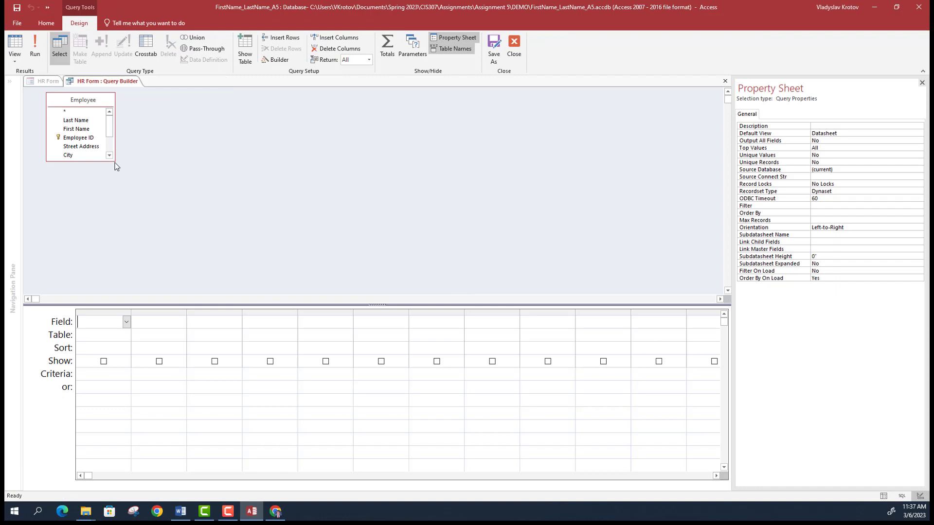
left_click_drag(115, 161, 152, 192)
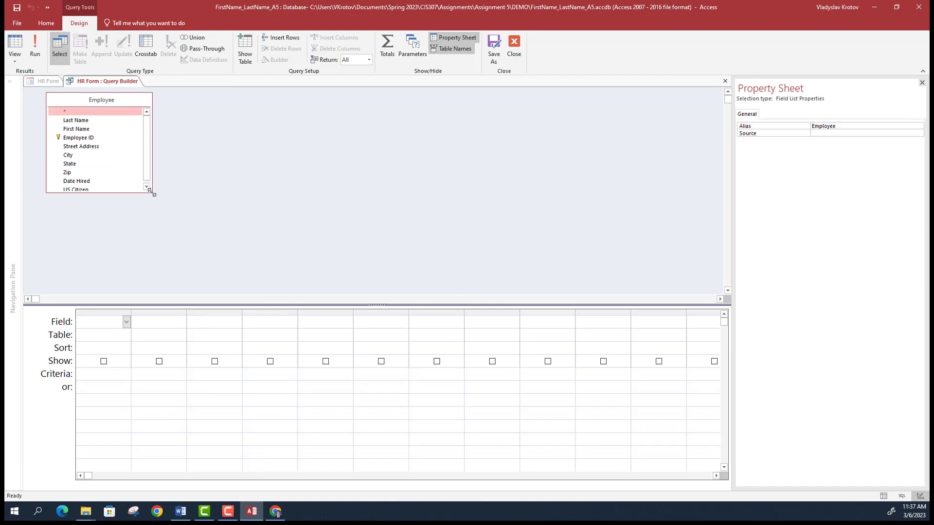
left_click(124, 322)
left_click(126, 322)
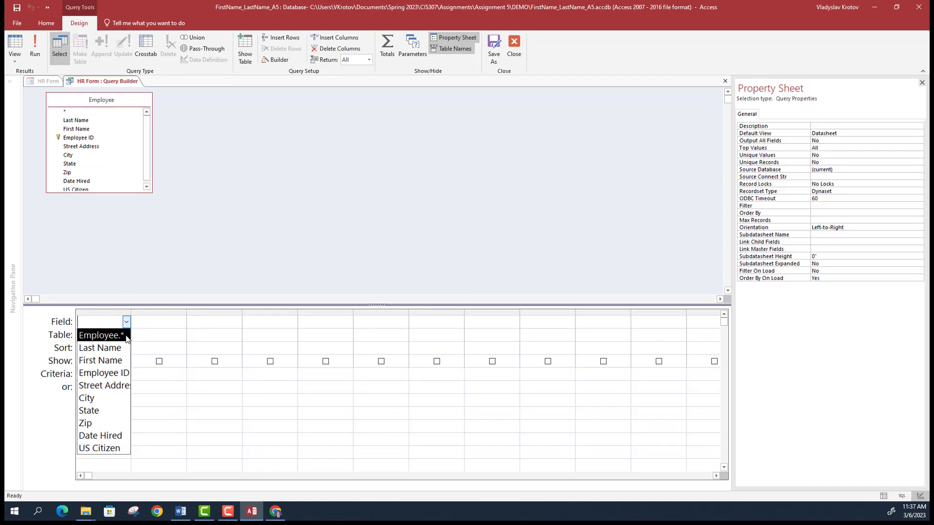
left_click(126, 336)
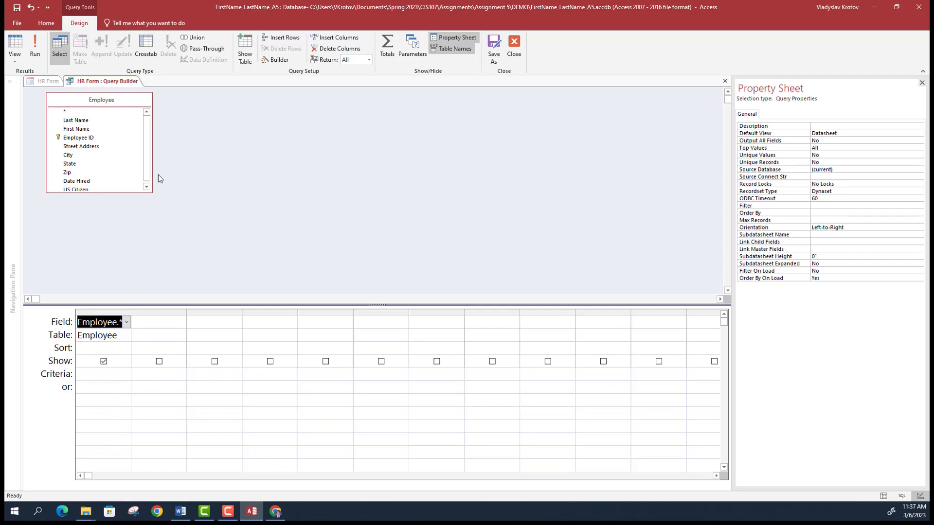
- Add the Insurance and Wage Data tables to the query
left_click(245, 53)
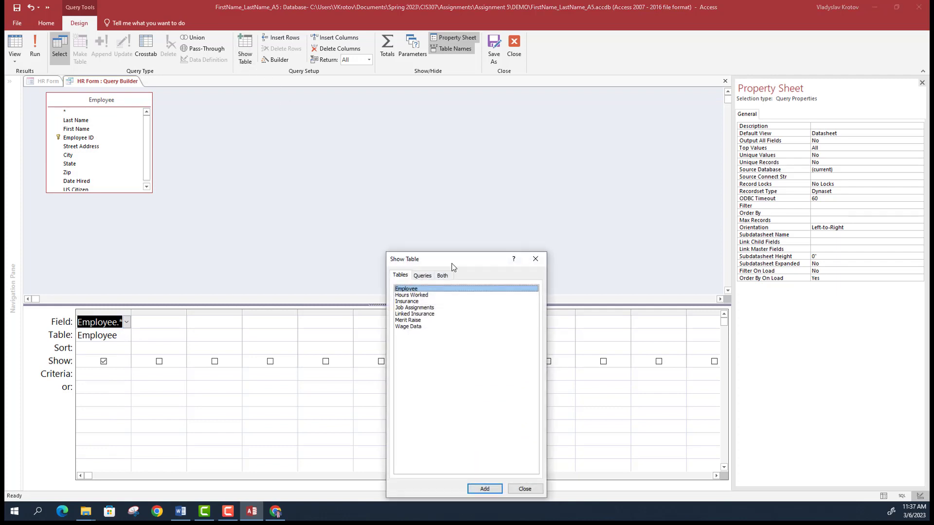
left_click(417, 327)
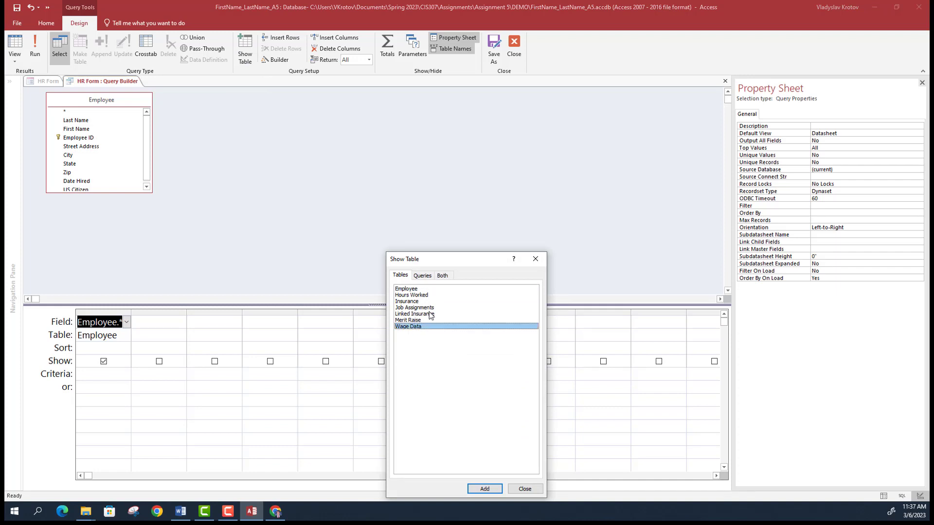
left_click(402, 302, "ctrl")
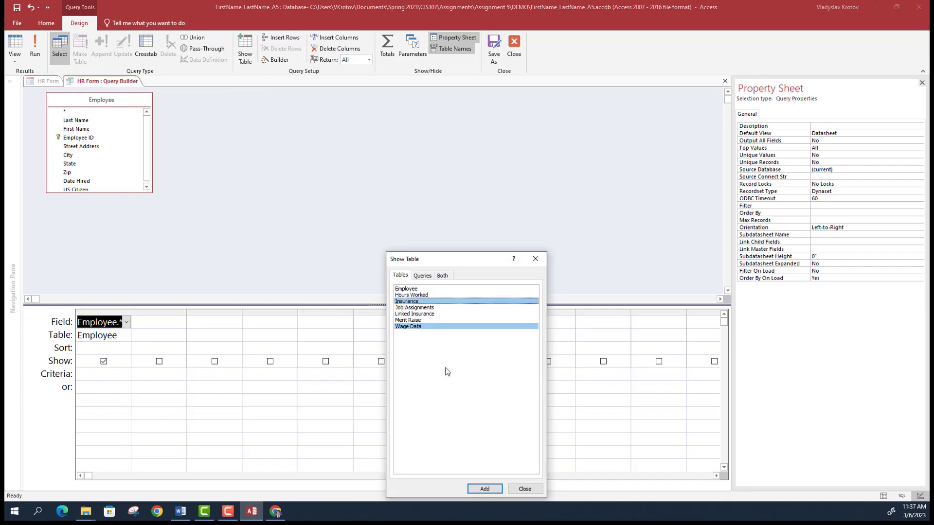
left_click(485, 489)
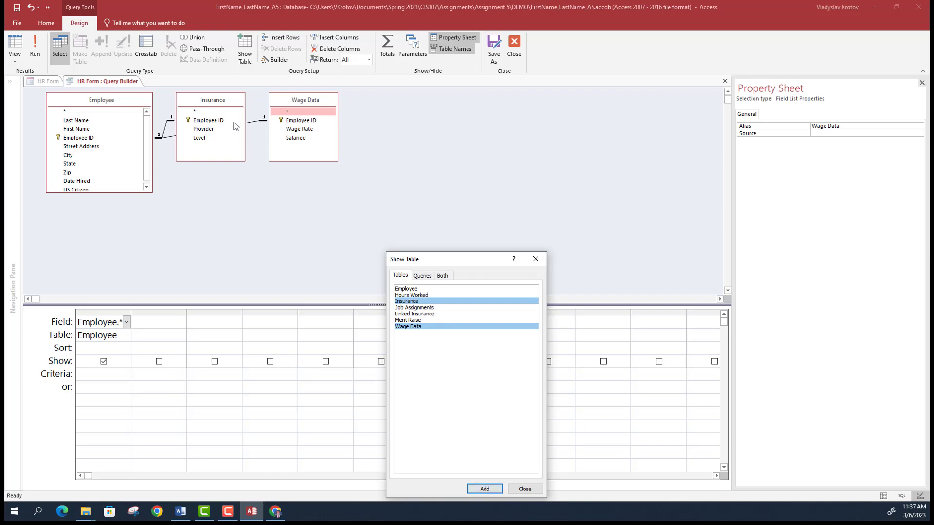
left_click(536, 259)
- Add Insurance.* and Wage Data.* columns to the grid and widen the Wage Data column
left_click(167, 323)
left_click(182, 322)
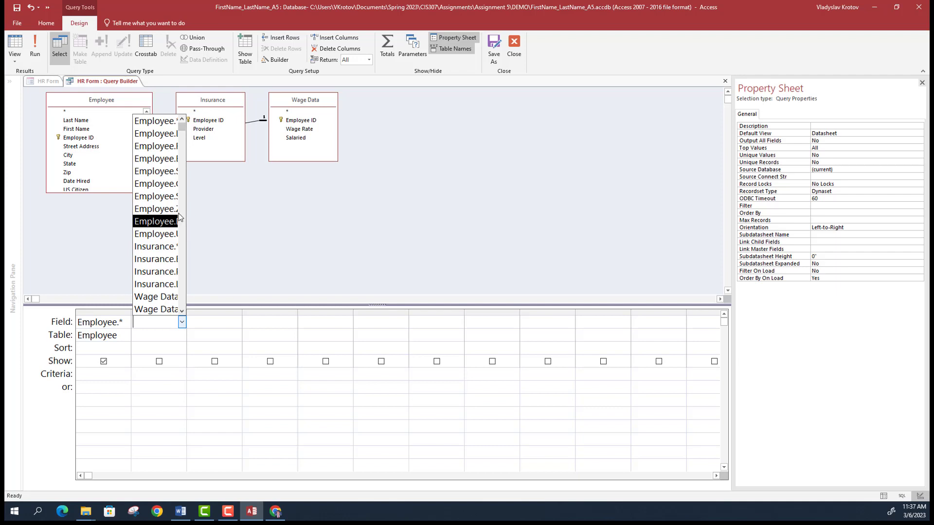
left_click(174, 247)
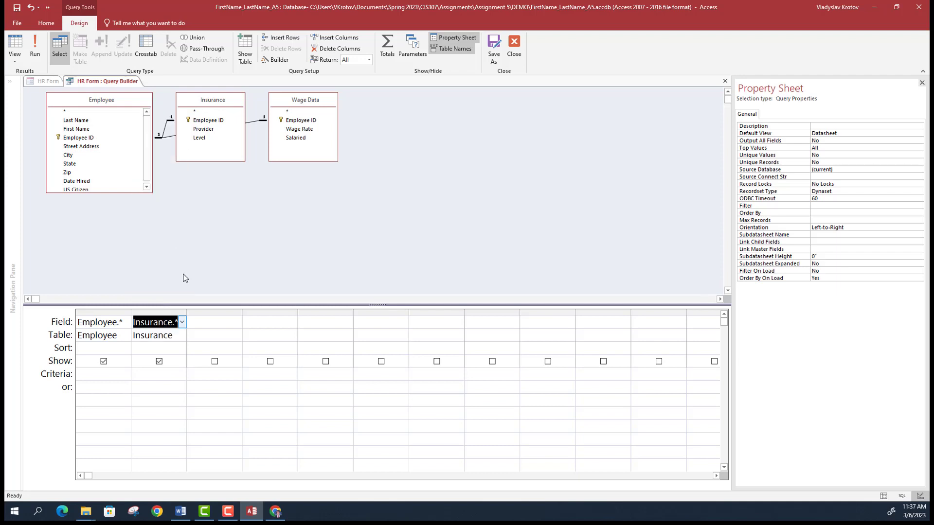
left_click(232, 335)
left_click(235, 313)
left_click(237, 322)
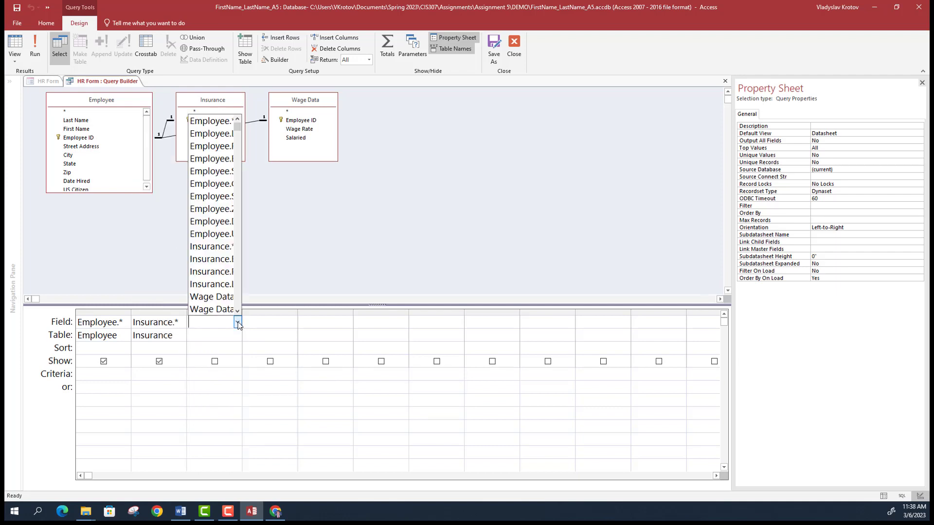
left_click(216, 284)
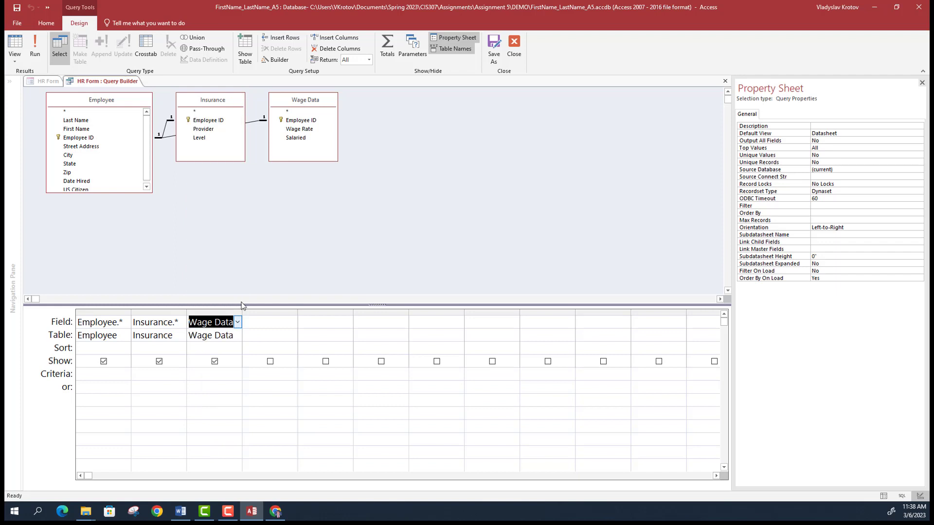
left_click_drag(241, 311, 259, 312)
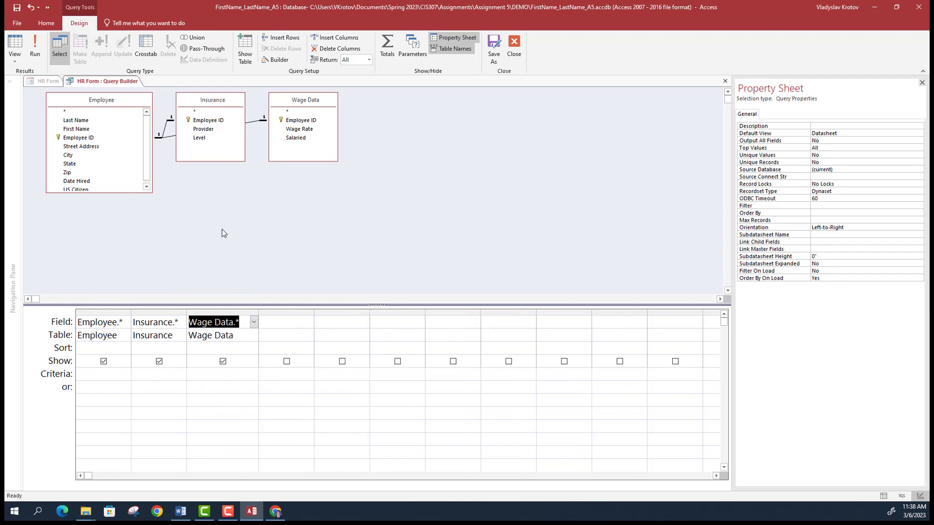
left_click(8, 61)
left_click(36, 99)
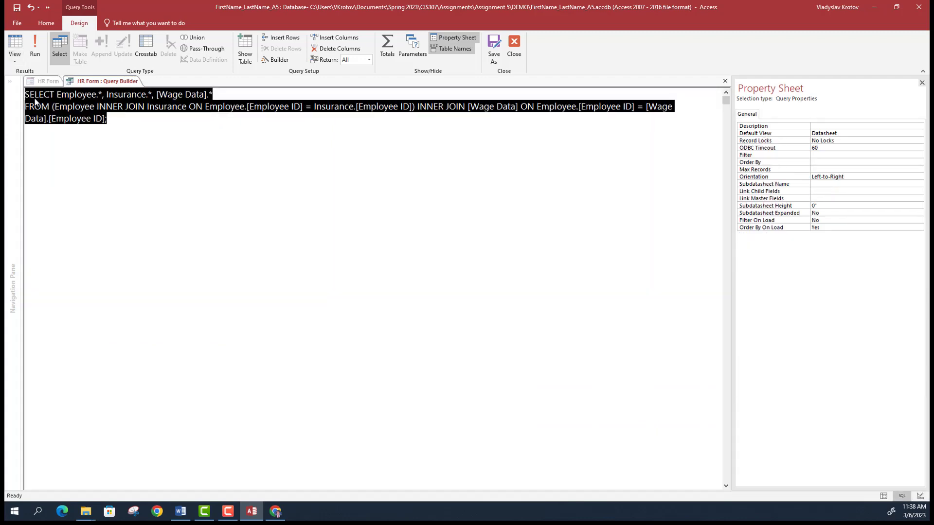
left_click(10, 62)
left_click(39, 78)
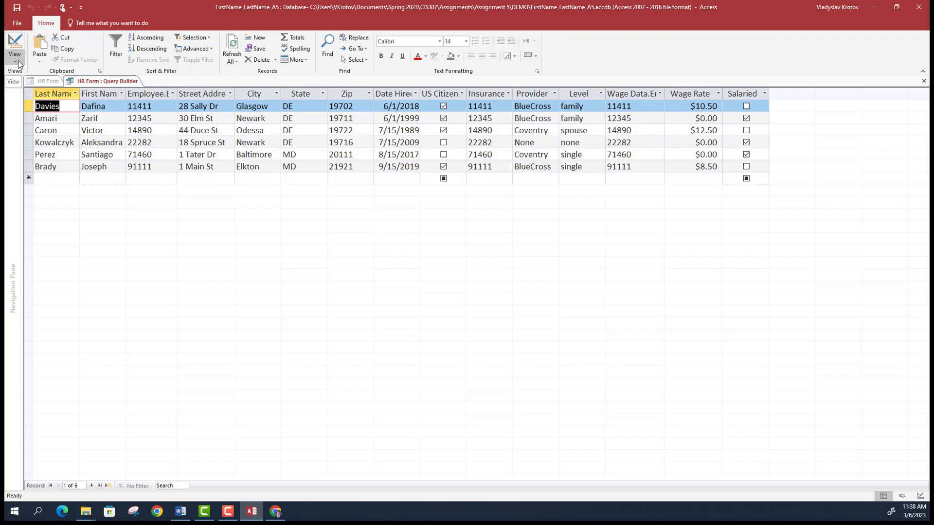
left_click(18, 60)
left_click(24, 91)
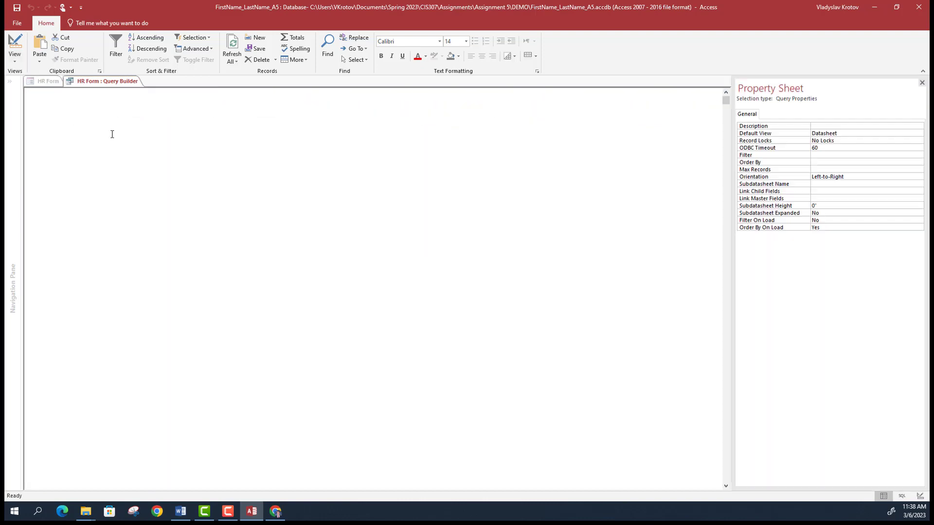
- Replace both INNER JOINs in the SQL with LEFT JOINs and run the query
left_click(245, 151)
left_click_drag(94, 106, 124, 106)
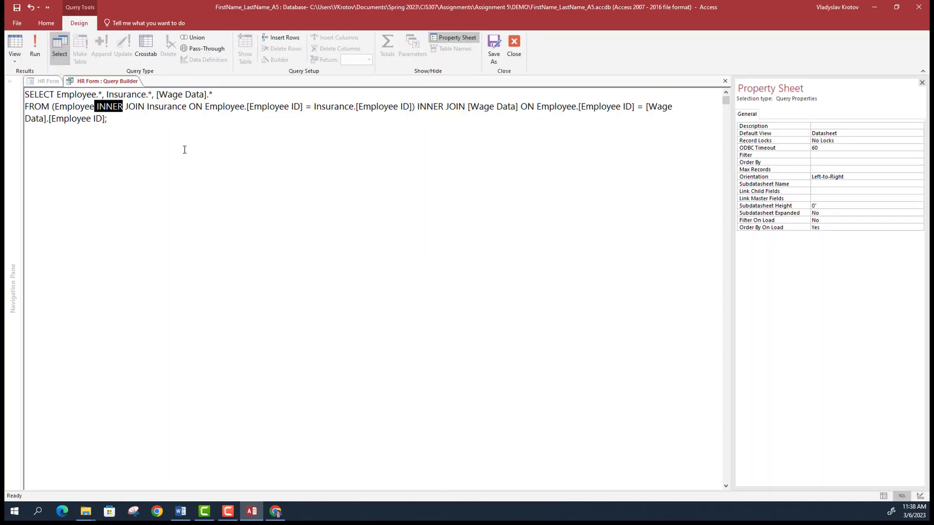
key("Right")
key("shift+Right")
key("shift+Right")
key("shift+Right")
key("shift+Right")
key("shift+Right")
type("LEFT")
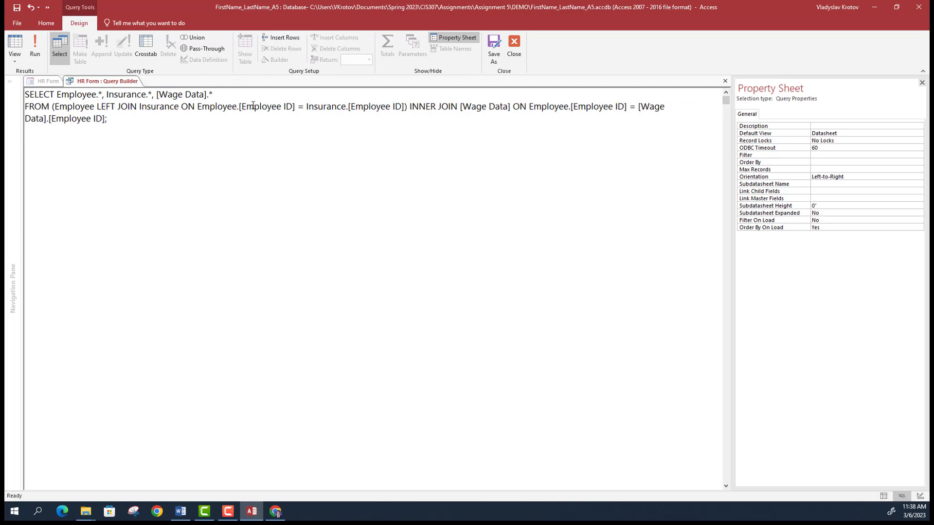
left_click(438, 111)
left_click_drag(410, 107, 437, 107)
type("LEFT")
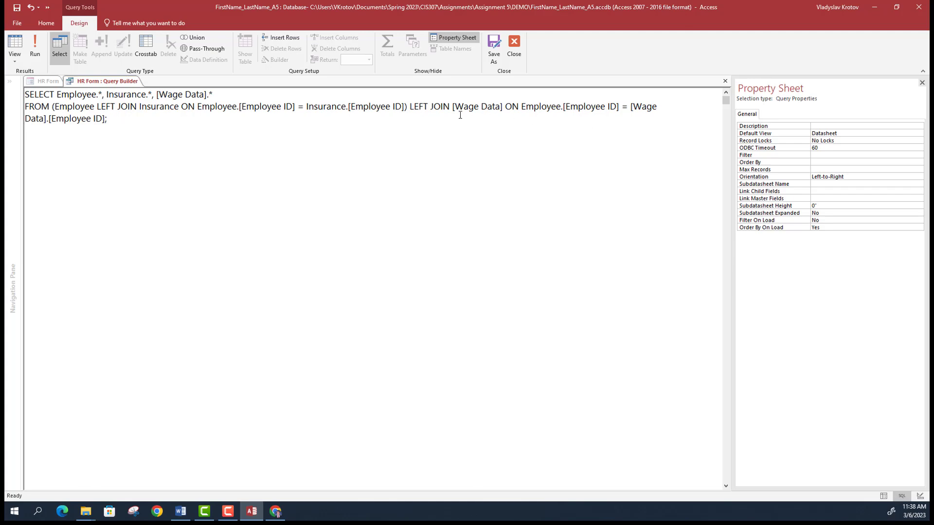
left_click(34, 46)
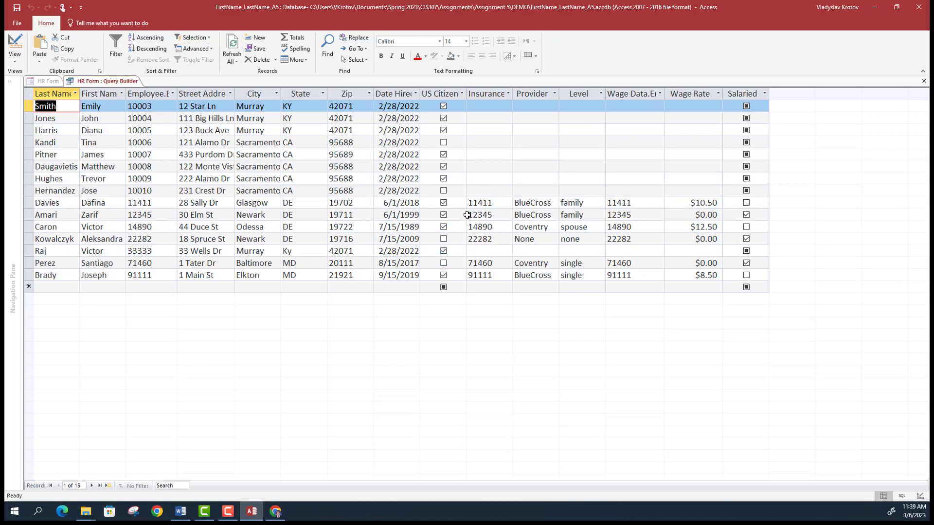
- Check the query in SQL and Design views, then close the builder saving the SQL changes
left_click(20, 61)
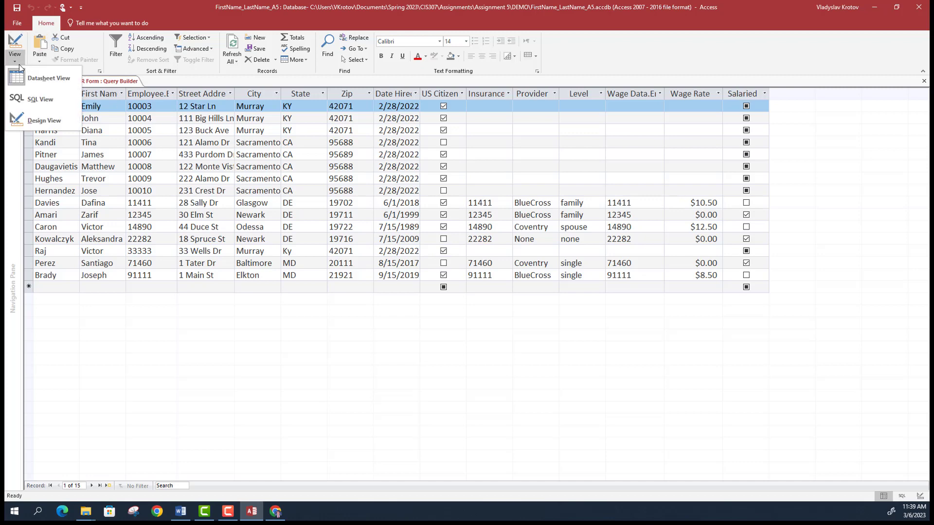
left_click(43, 99)
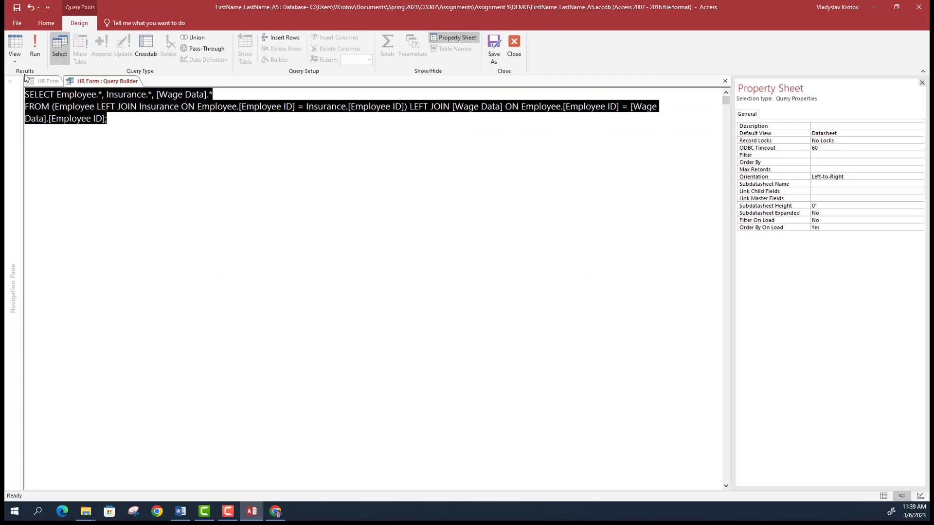
left_click(15, 49)
left_click(42, 119)
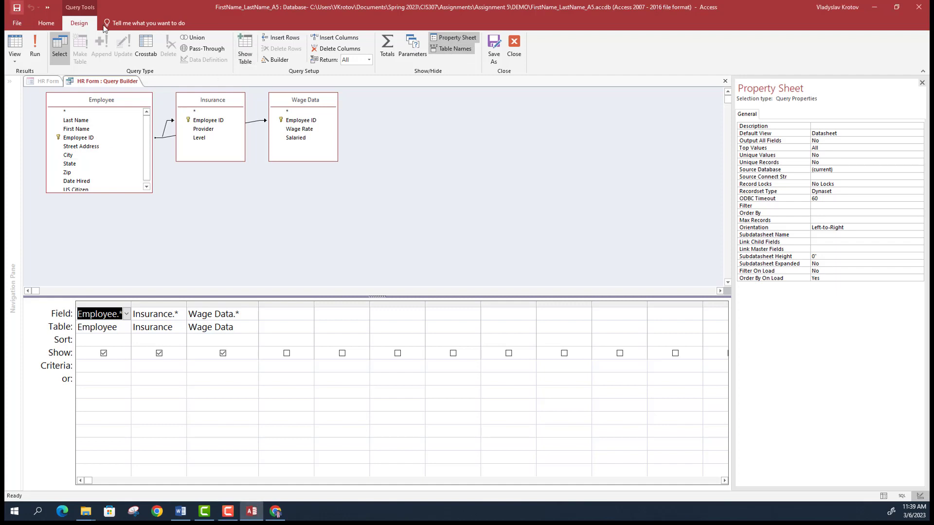
left_click(516, 47)
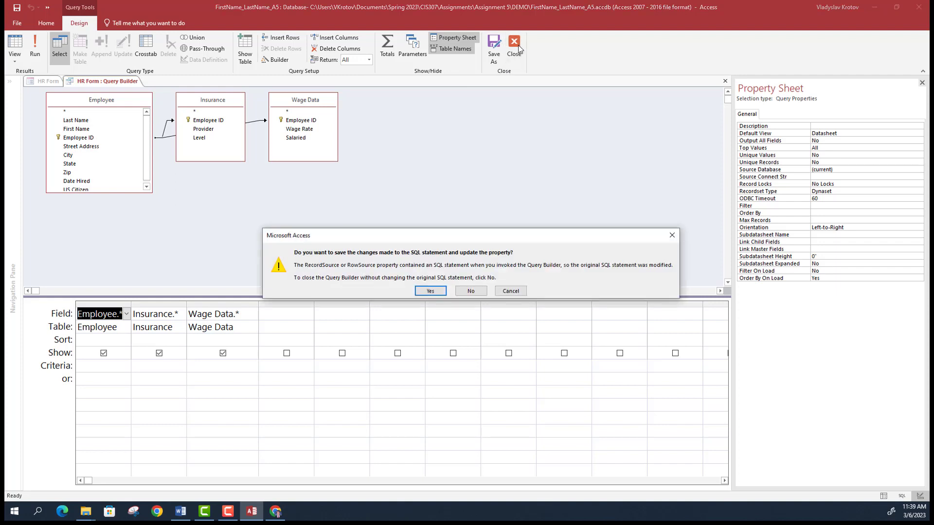
left_click(438, 292)
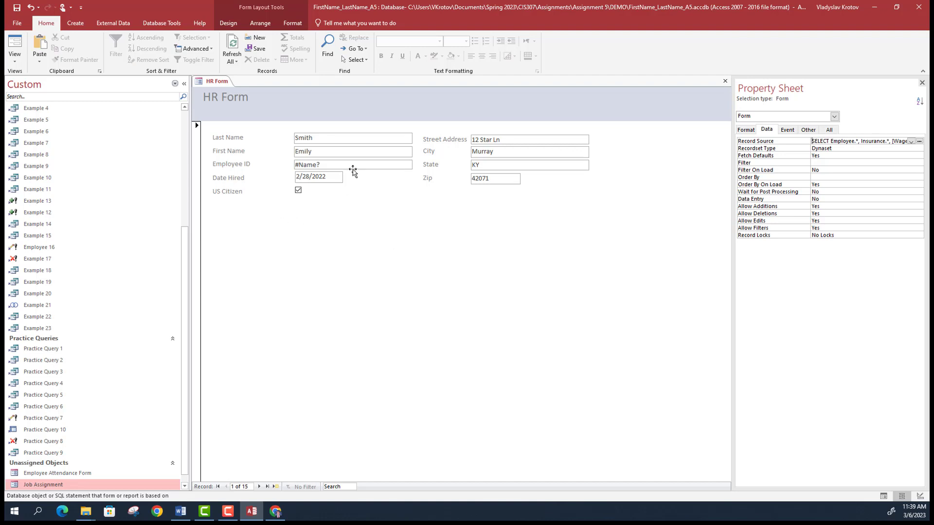
- Bind the Employee ID text box to Employee.[Employee ID] so it displays 10003
left_click(302, 164)
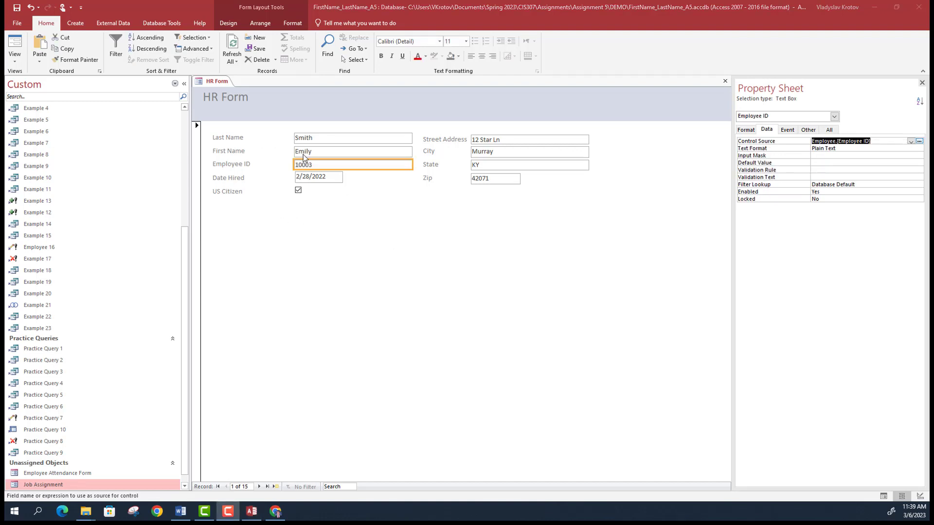
left_click(876, 141)
left_click(910, 142)
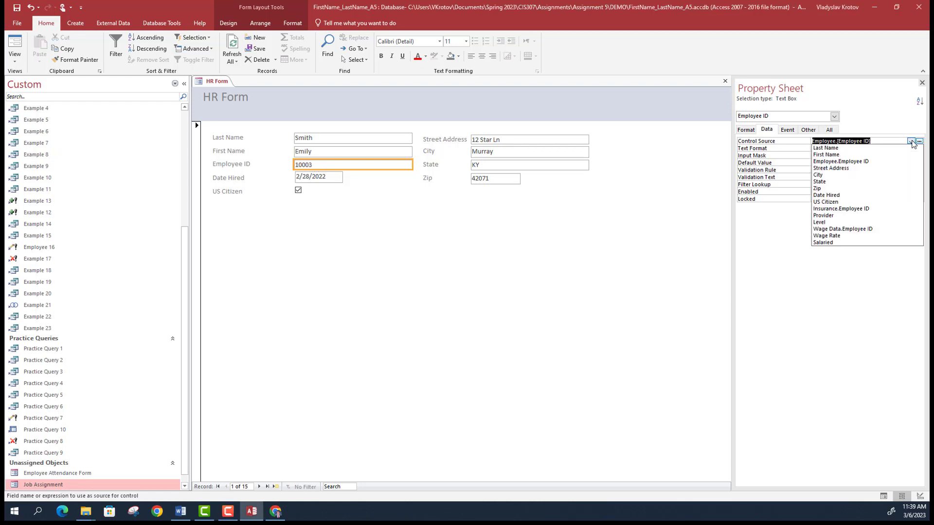
left_click(857, 162)
left_click(316, 176)
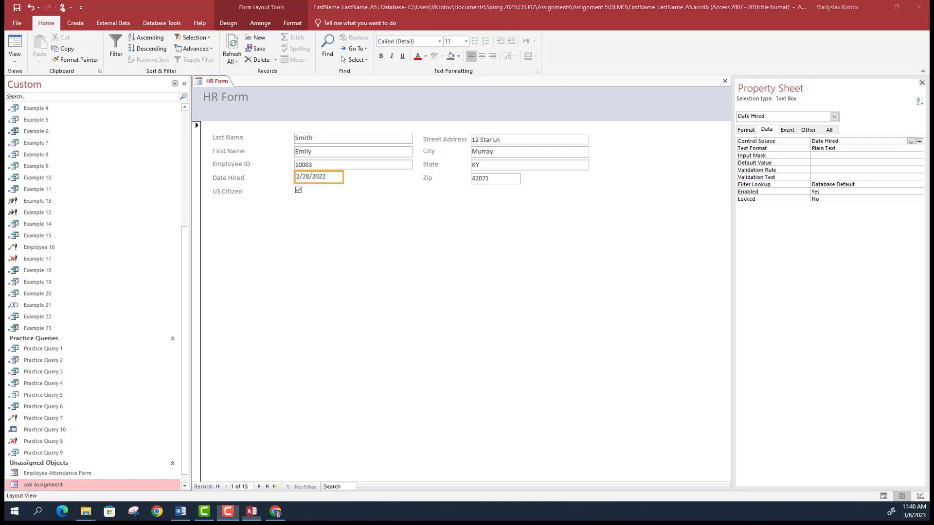
scroll(92, 291, "up", 5)
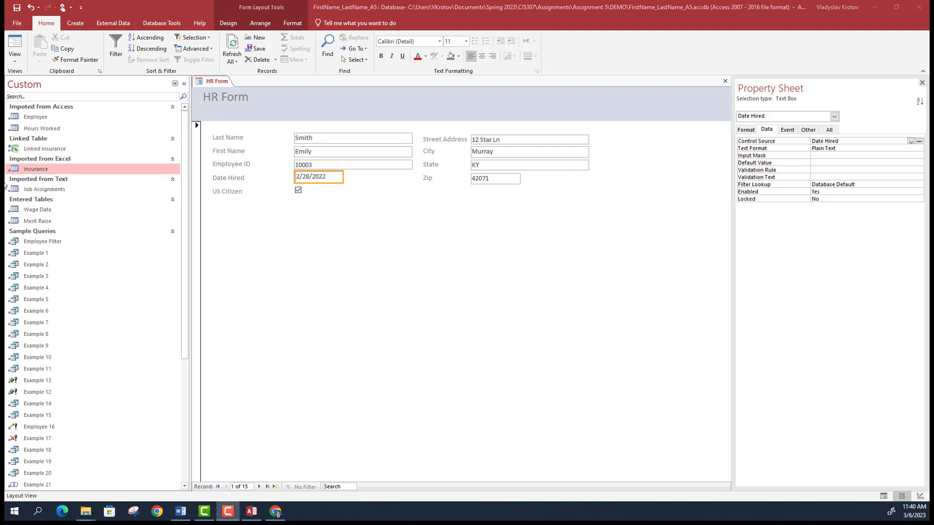
- Insert a tab control on the form and move it below the US Citizen field
left_click(229, 23)
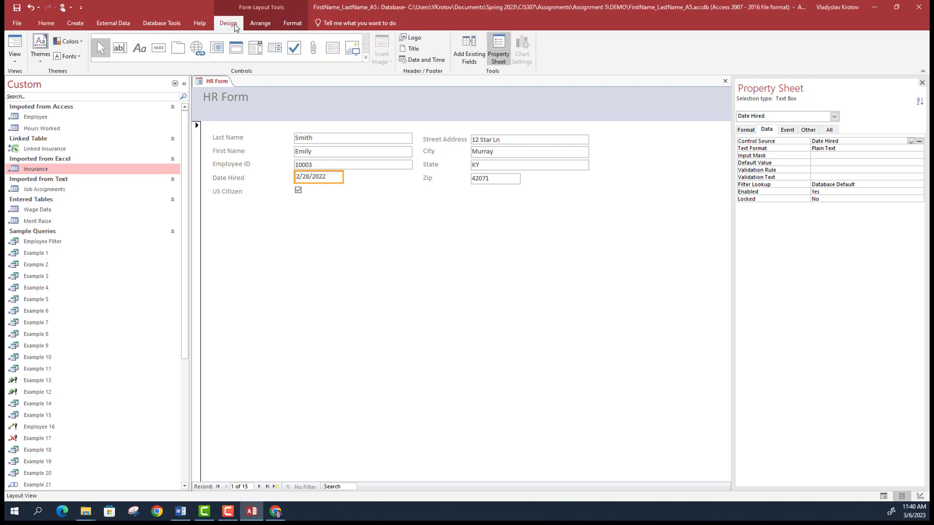
left_click(184, 50)
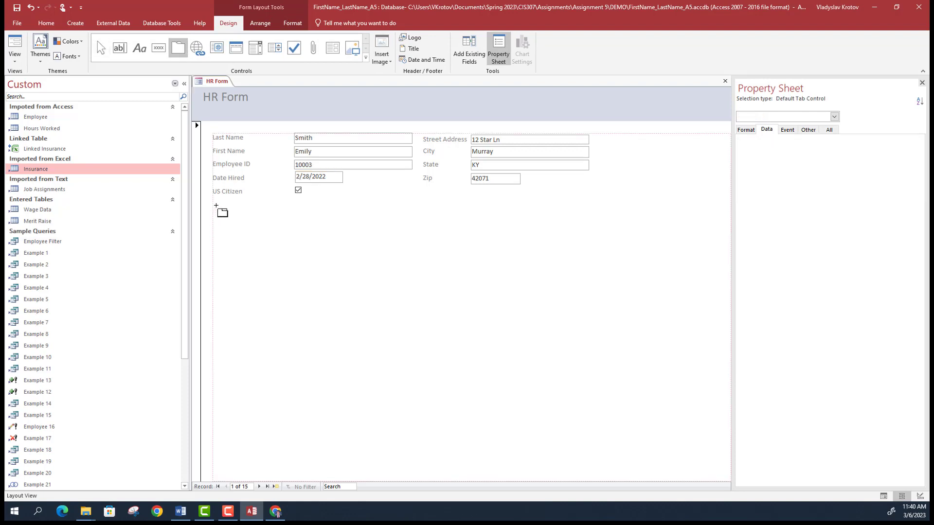
left_click(353, 264)
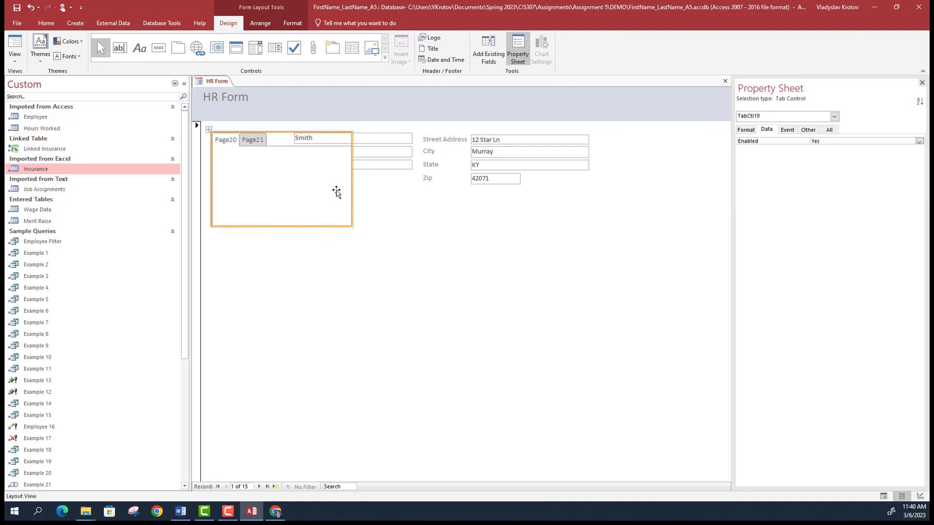
left_click_drag(350, 158, 356, 160)
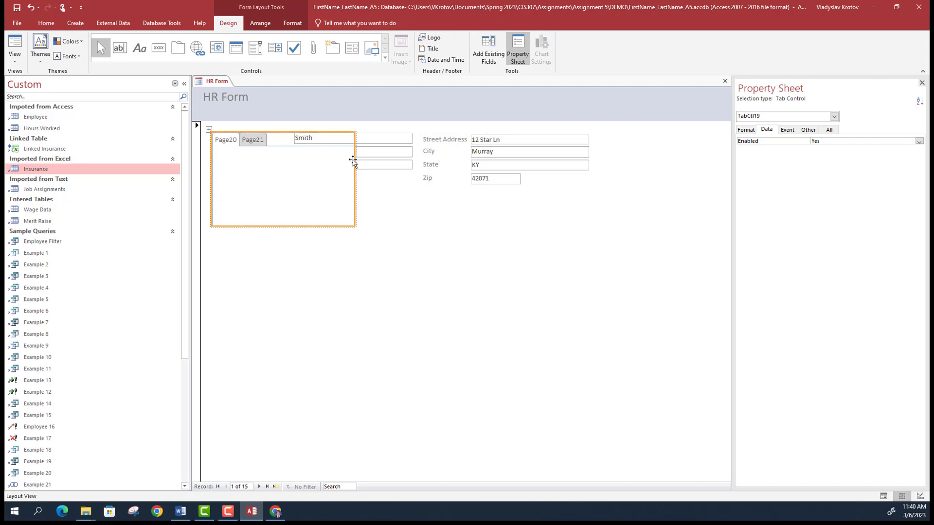
left_click_drag(348, 226, 204, 239)
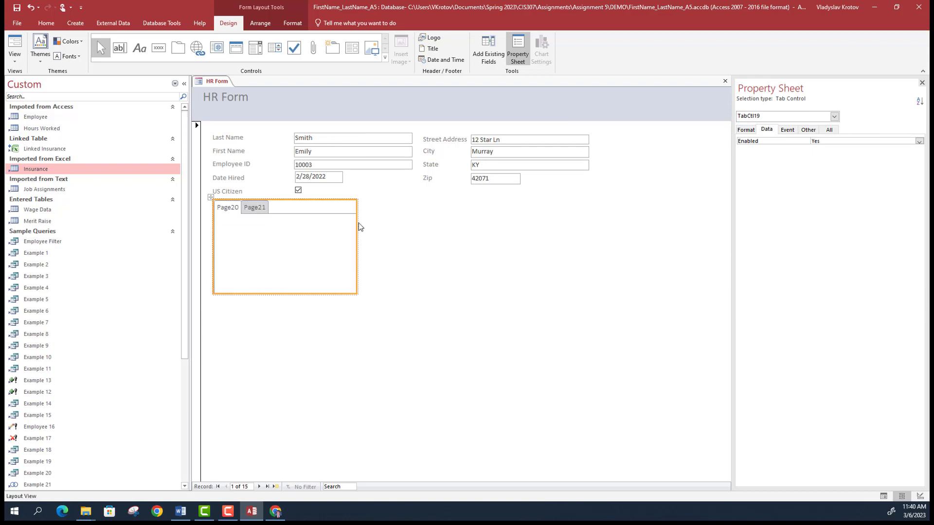
- Stretch the tab control across both columns and make it taller
left_click_drag(356, 229, 588, 249)
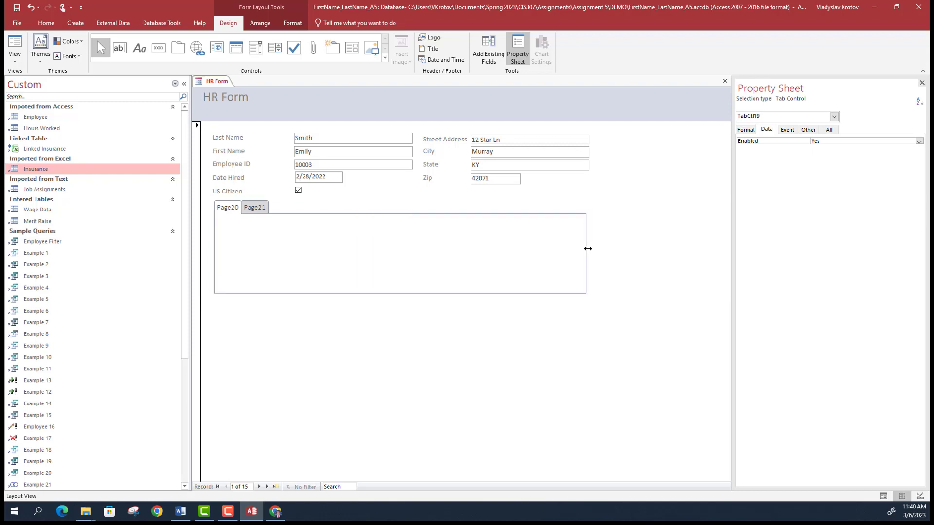
left_click_drag(484, 293, 488, 307)
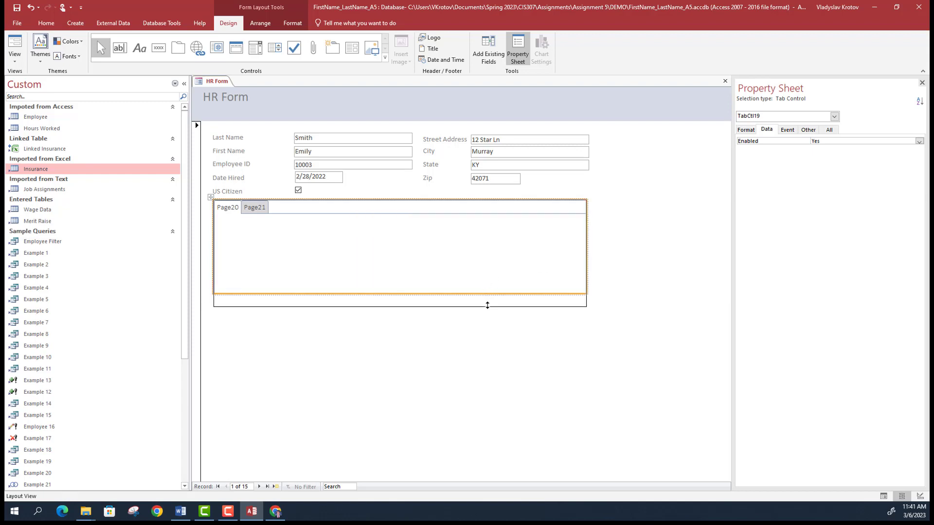
left_click(625, 275)
left_click(228, 208)
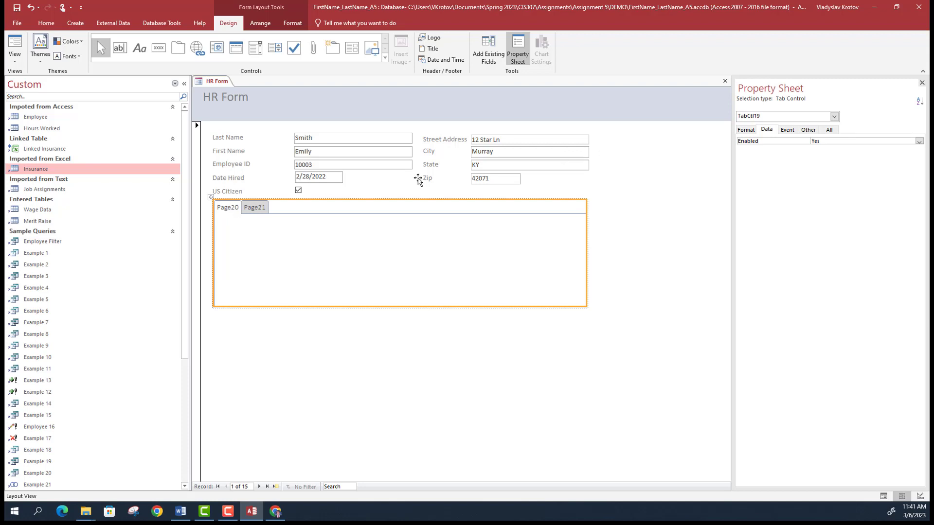
left_click(747, 130)
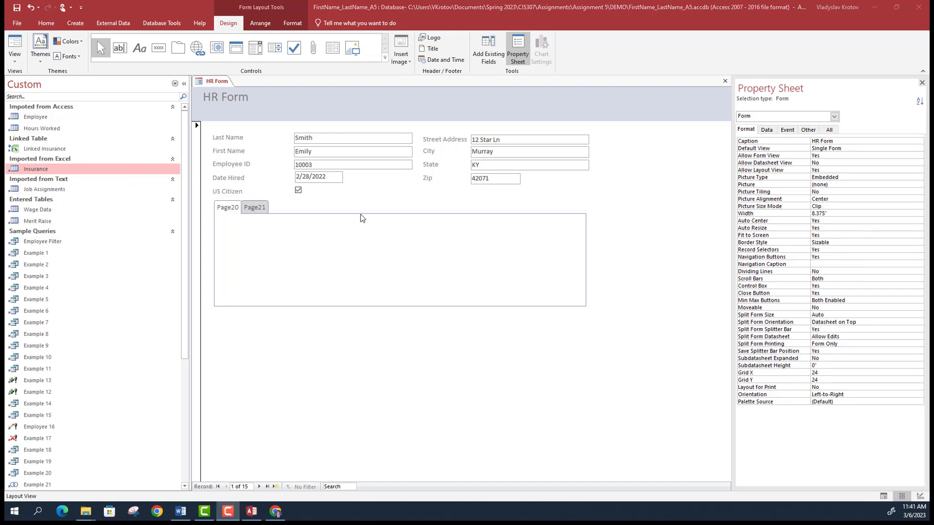
- Caption the first tab page, Page20, as Insurance
left_click(271, 234)
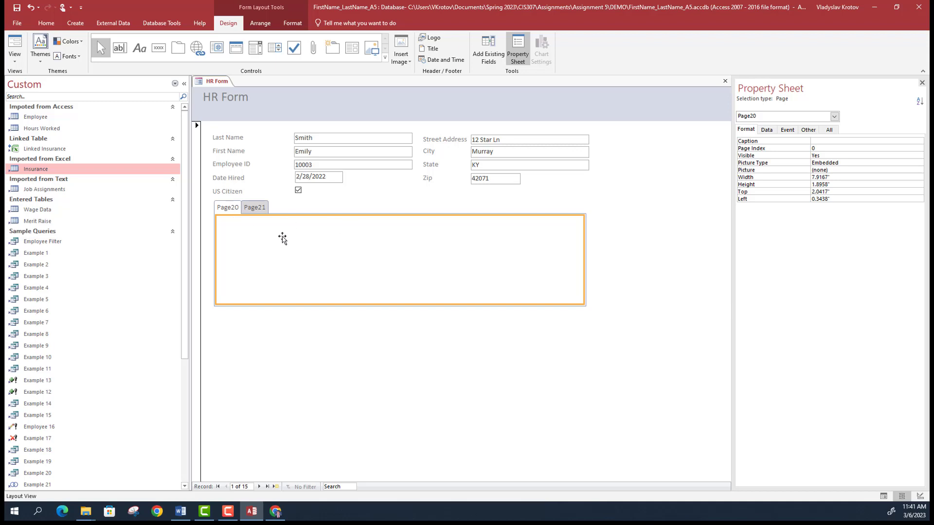
left_click(834, 117)
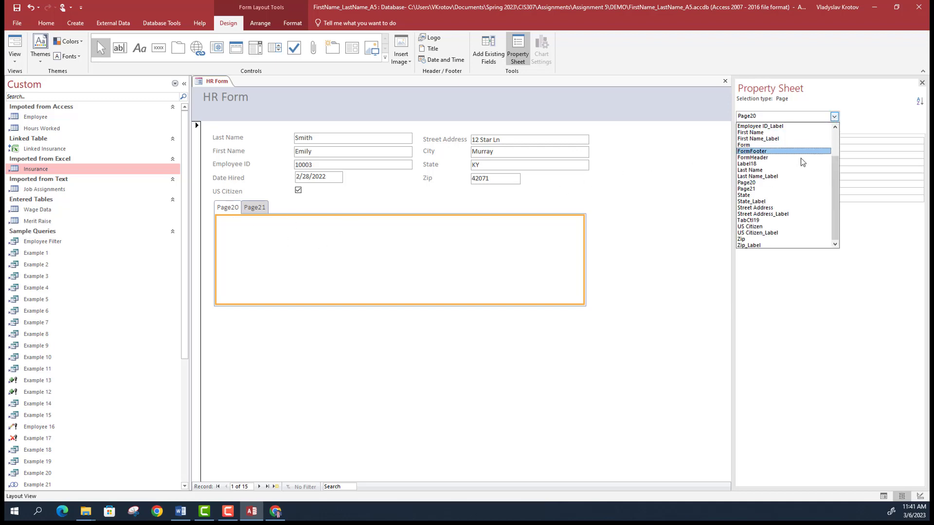
left_click(751, 184)
left_click(232, 211)
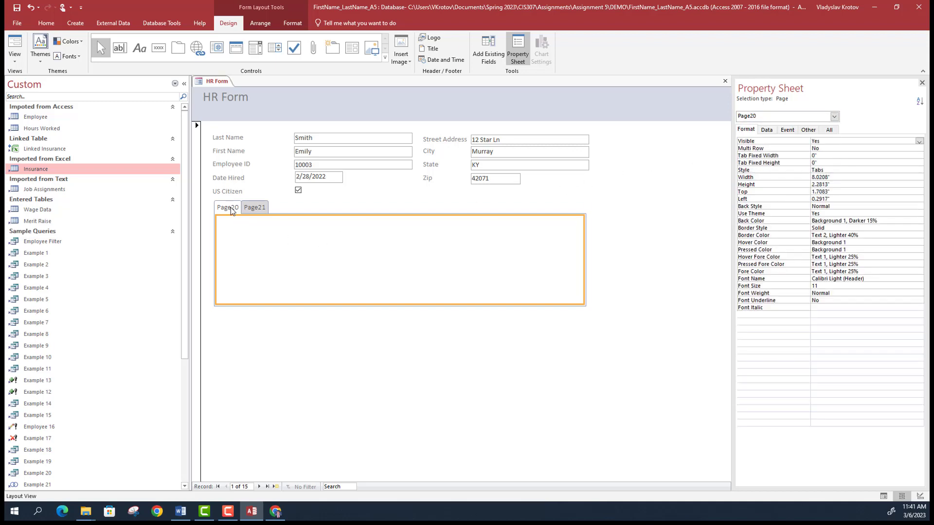
left_click(834, 117)
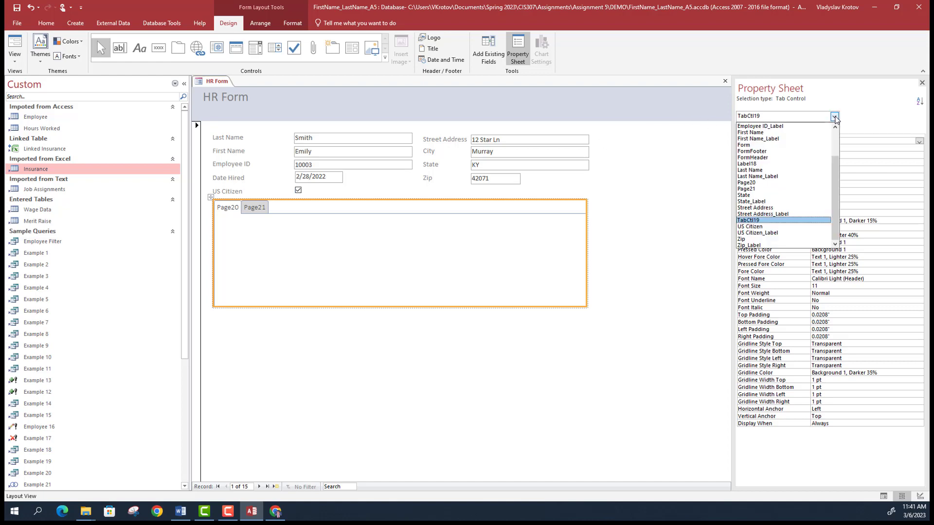
left_click(760, 183)
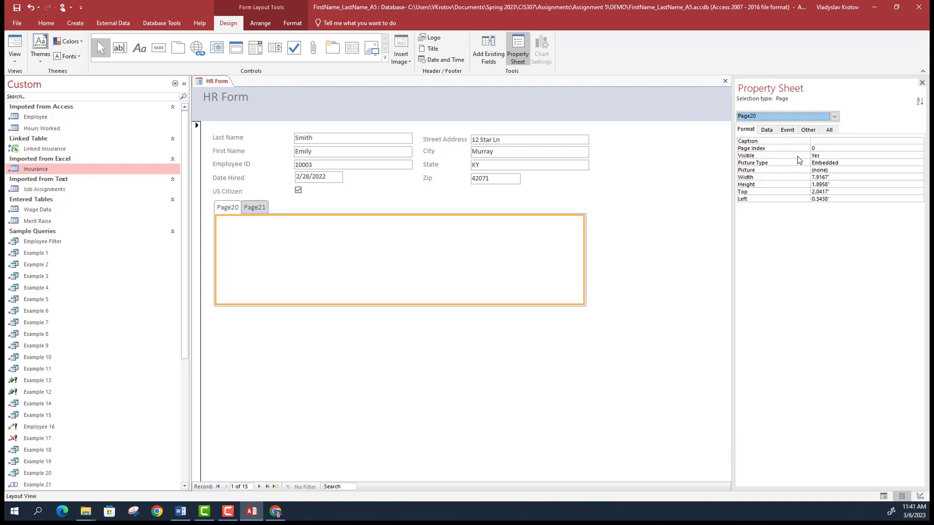
left_click(828, 141)
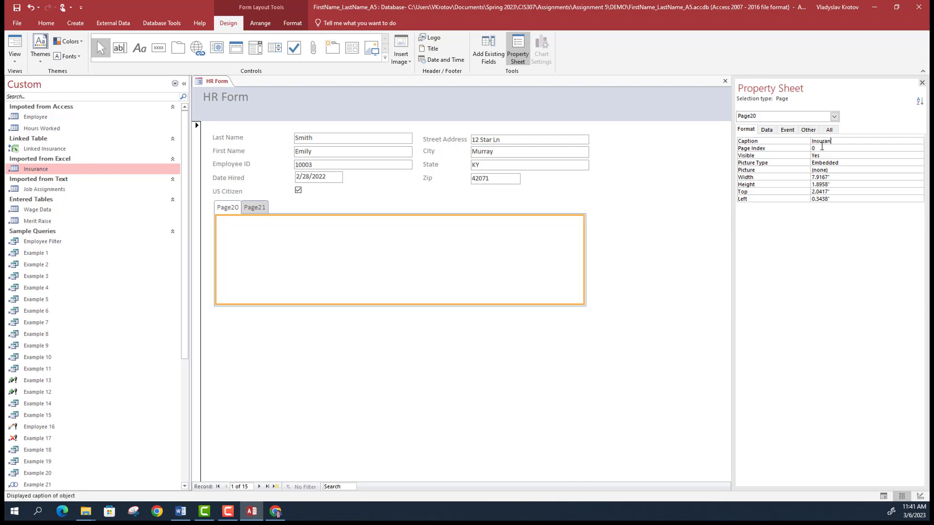
left_click(834, 116)
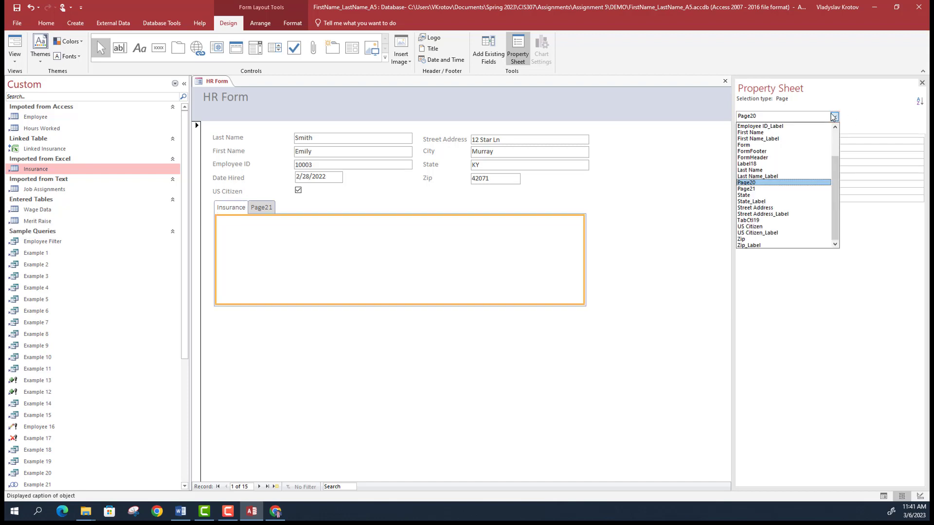
- Caption the second tab page, Page21, as Compensation
left_click(763, 195)
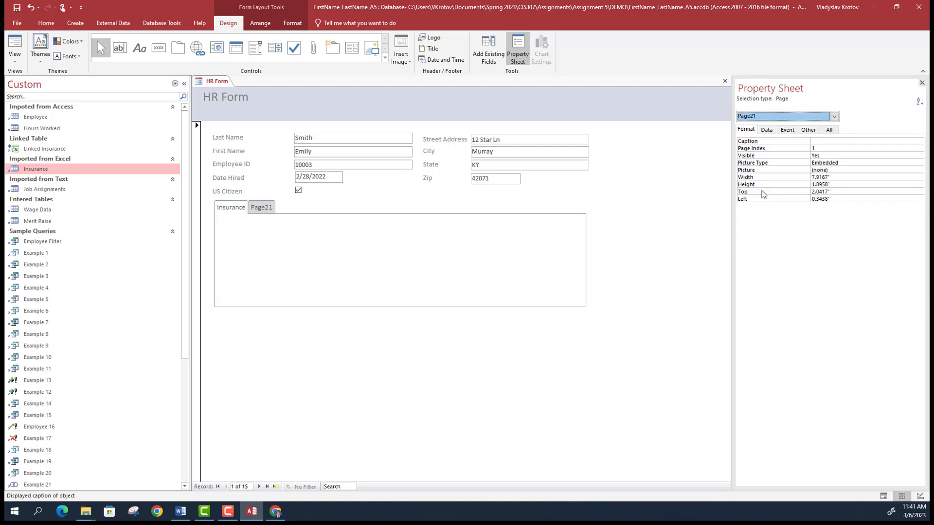
left_click(828, 140)
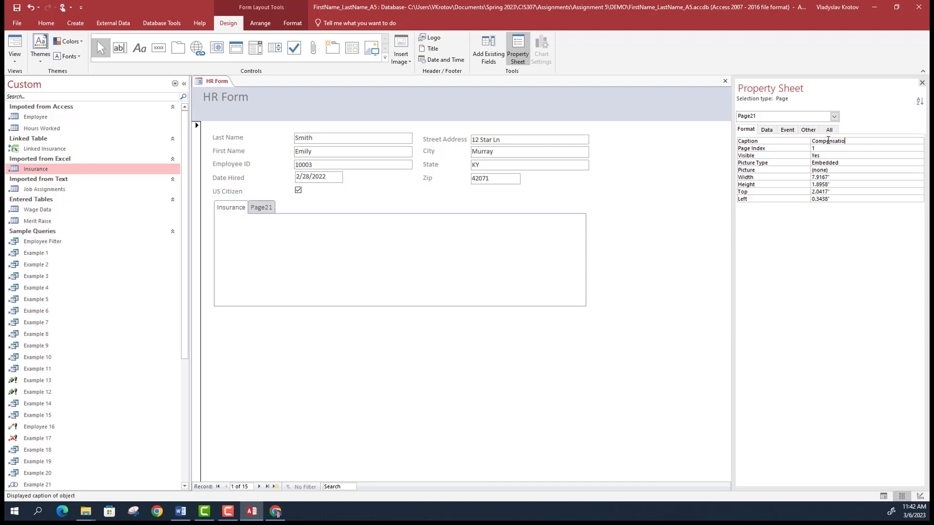
key("Return")
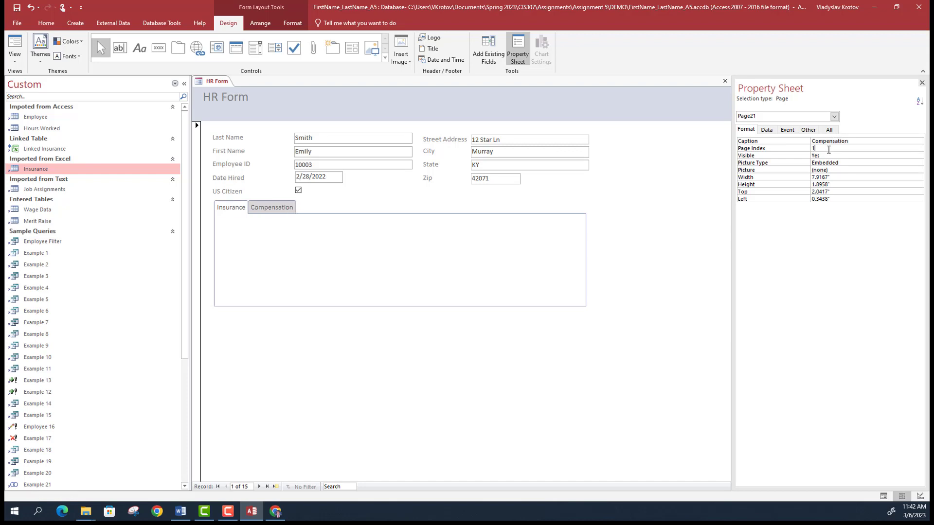
left_click(234, 214)
left_click(234, 214)
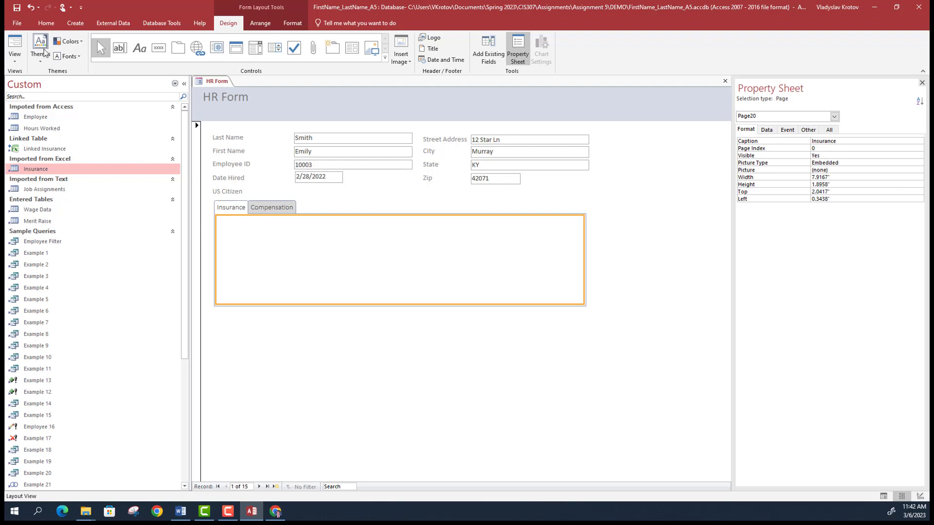
- Return the HR Form to Design View and check the Word reference document
left_click(15, 62)
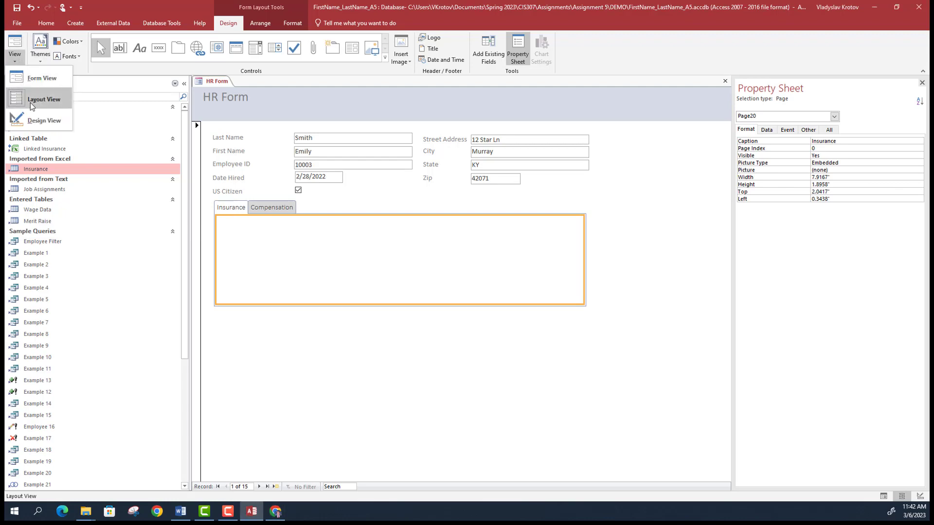
left_click(33, 118)
left_click(235, 236)
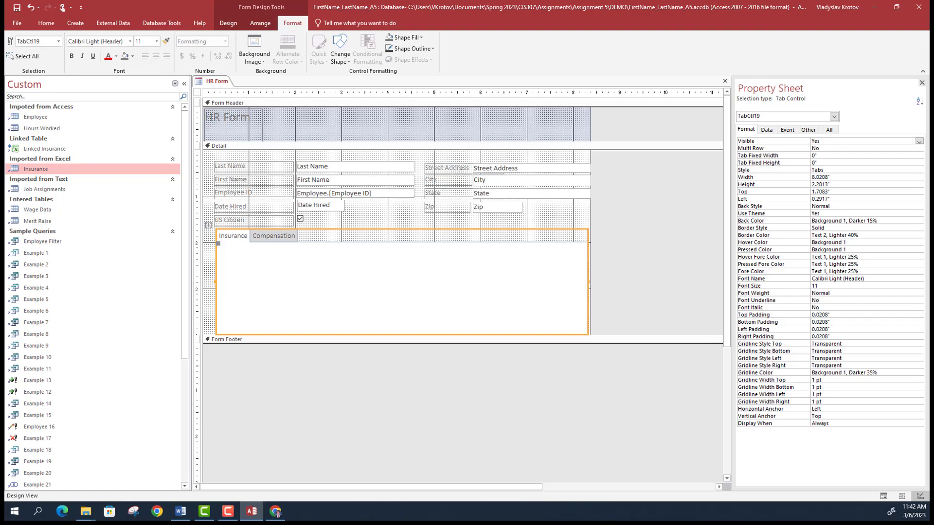
key("alt+Tab")
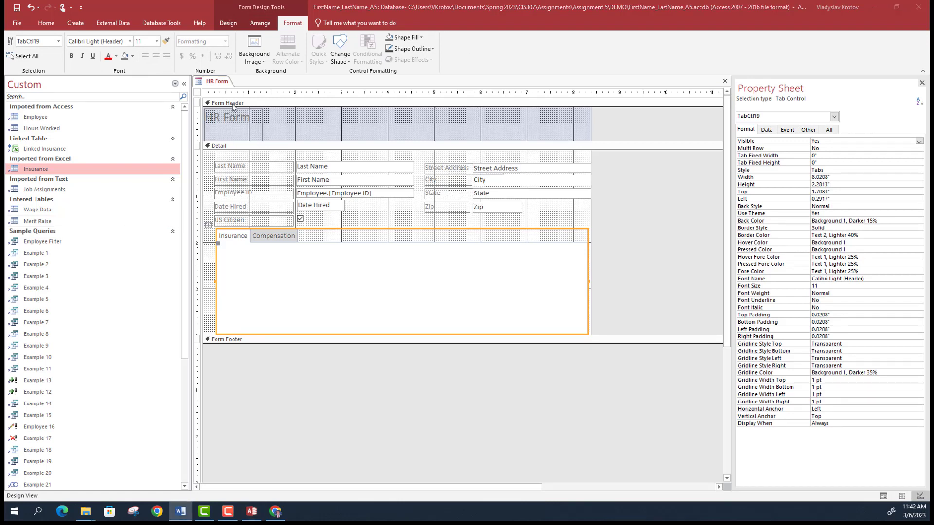
key("alt+Tab")
- Draw a text box on the Insurance page and label it 'Employee ID'
left_click(233, 26)
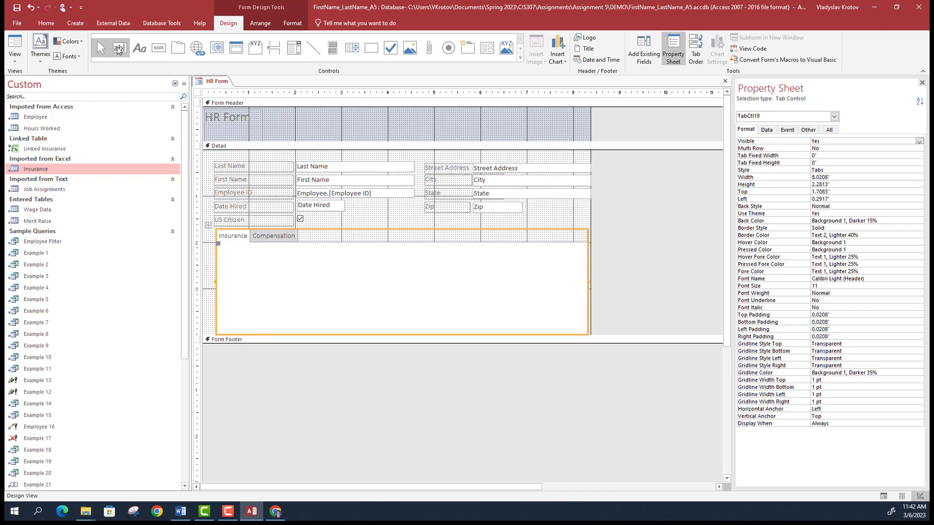
left_click(118, 49)
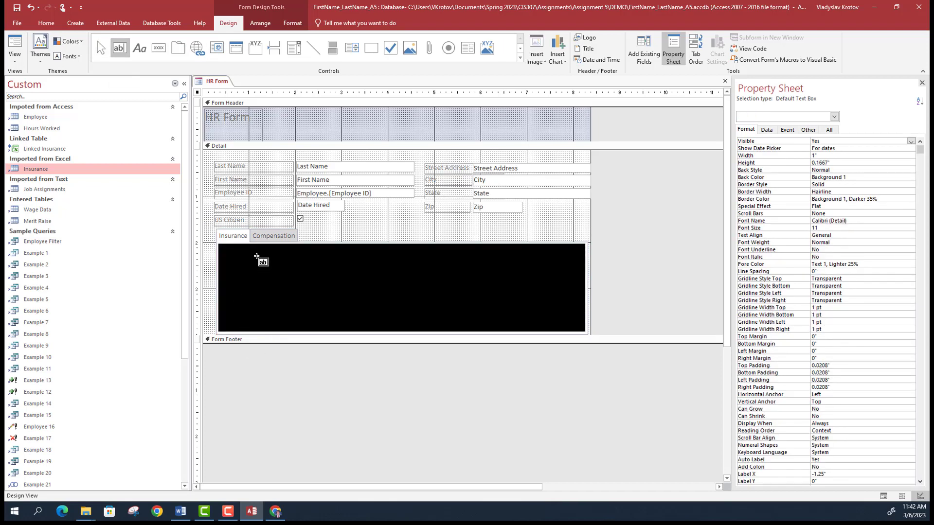
left_click_drag(263, 256, 320, 267)
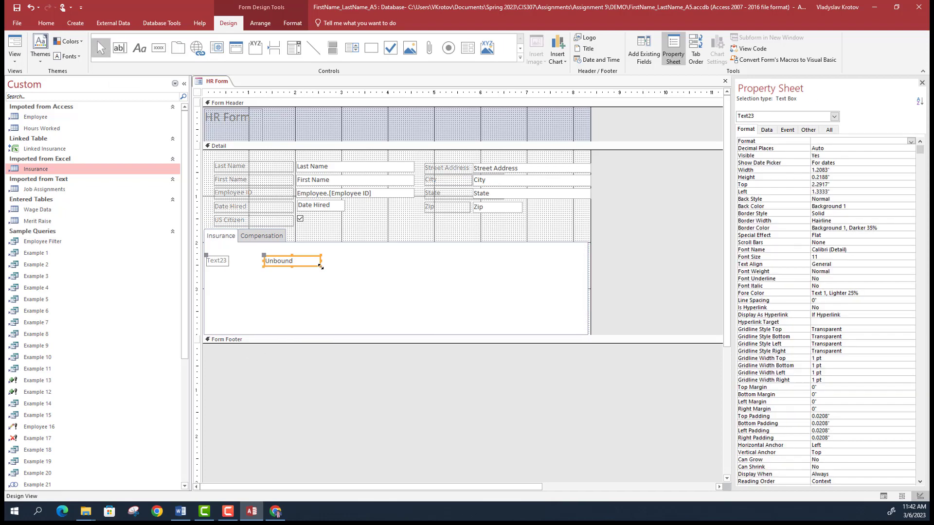
left_click(226, 263)
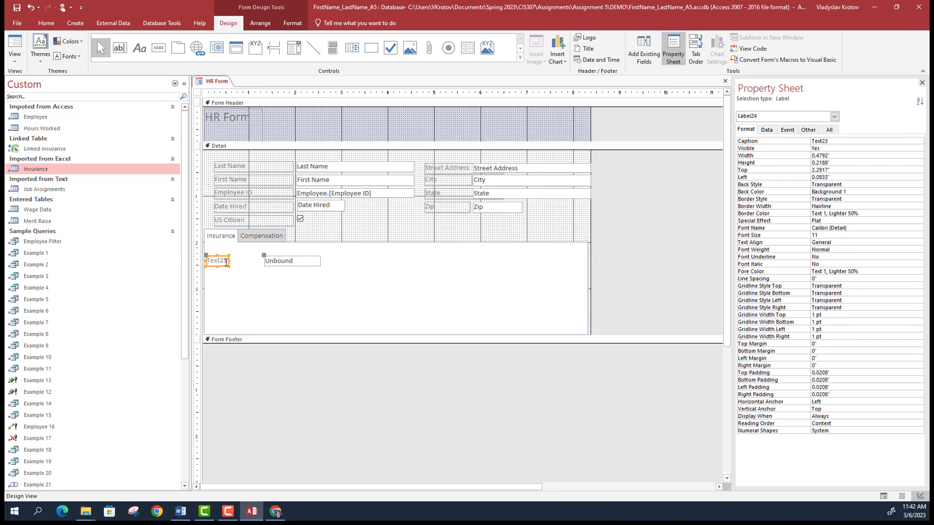
double_click(226, 261)
type("Employee ID")
- Bind the new text box's Control Source to Insurance.Employee ID
left_click(292, 261)
left_click_drag(263, 261, 253, 260)
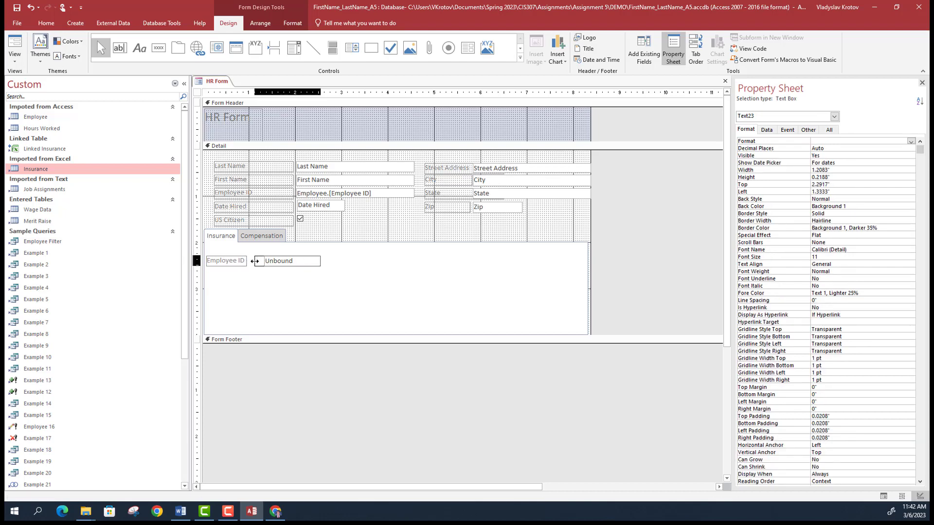
left_click(258, 261)
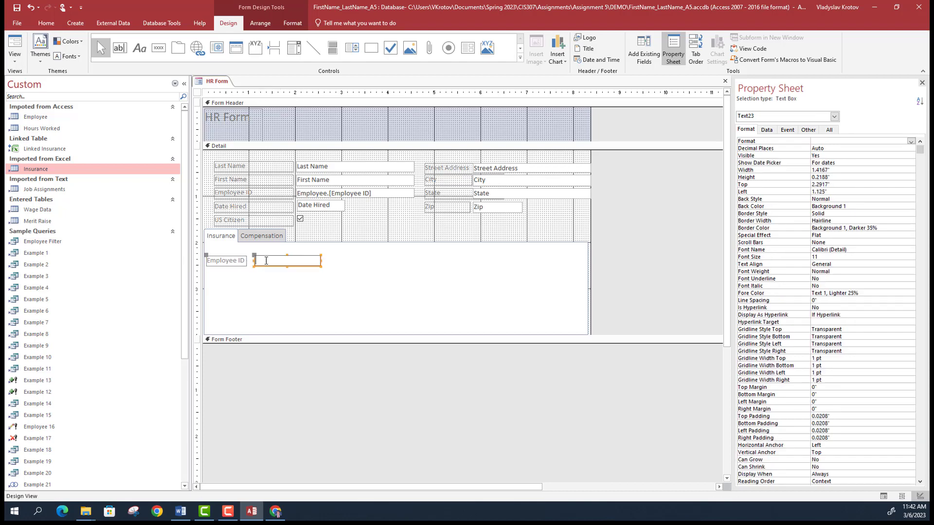
left_click(766, 130)
left_click(910, 141)
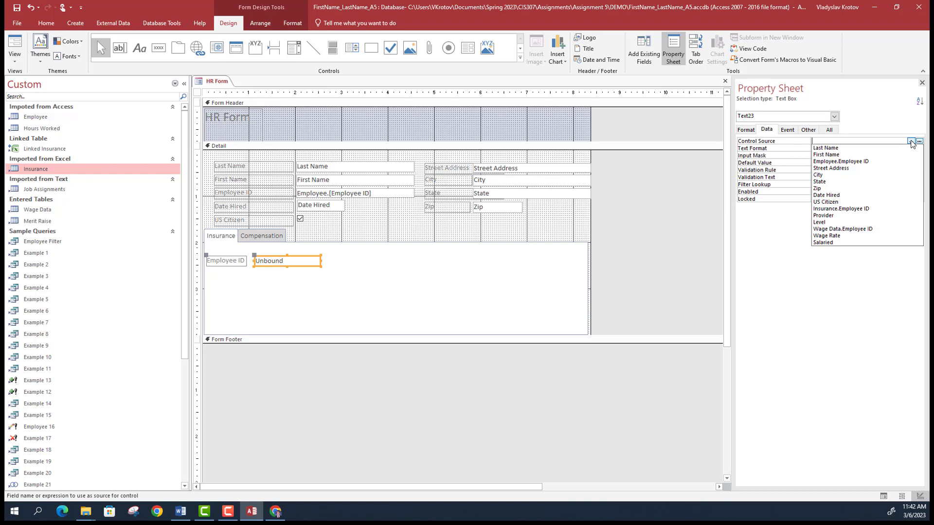
left_click(864, 209)
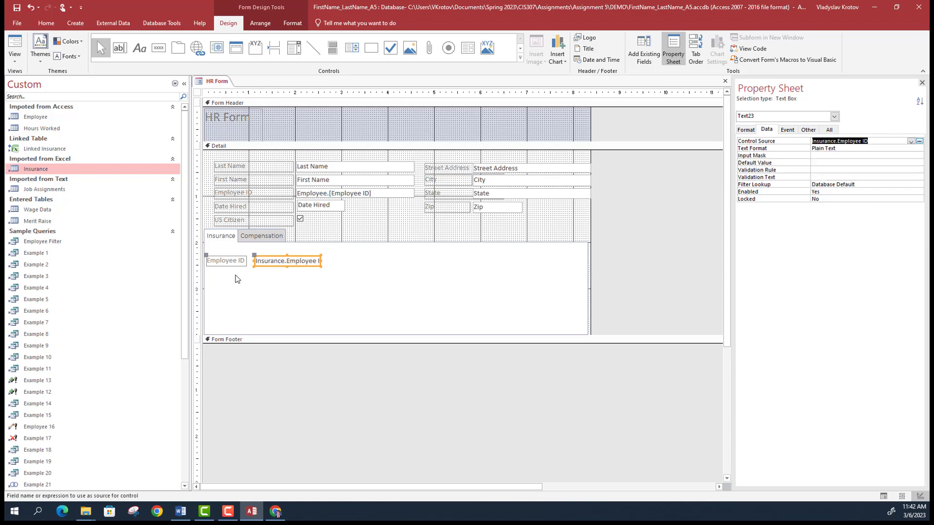
- Add a text box labelled Provider below Employee ID, bound to the Provider field
left_click(124, 49)
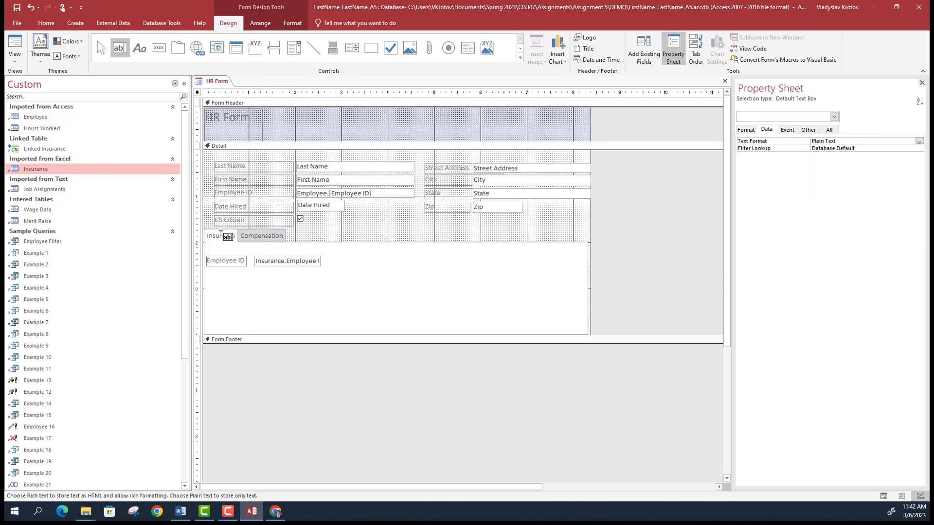
left_click_drag(255, 271, 324, 282)
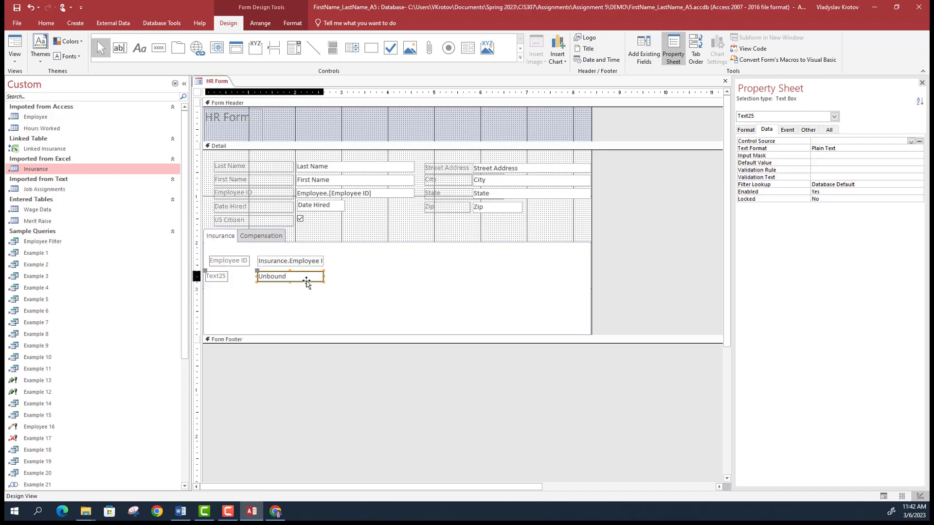
left_click(226, 278)
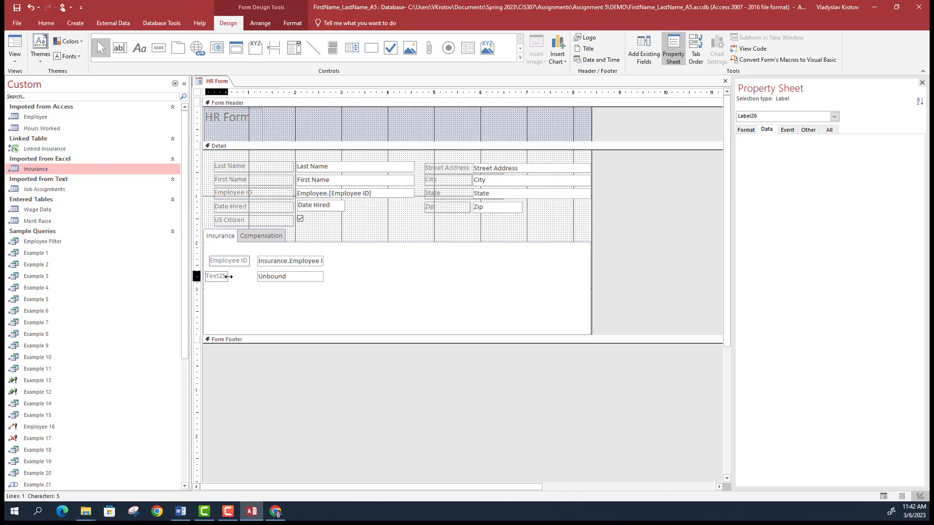
left_click(217, 278)
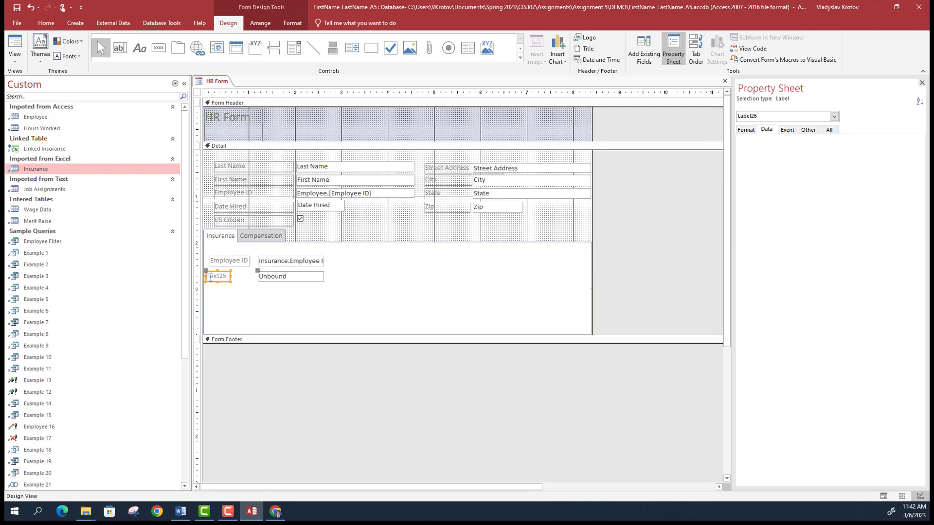
left_click_drag(230, 276, 251, 277)
left_click_drag(211, 277, 242, 277)
type("Provider")
left_click(297, 282)
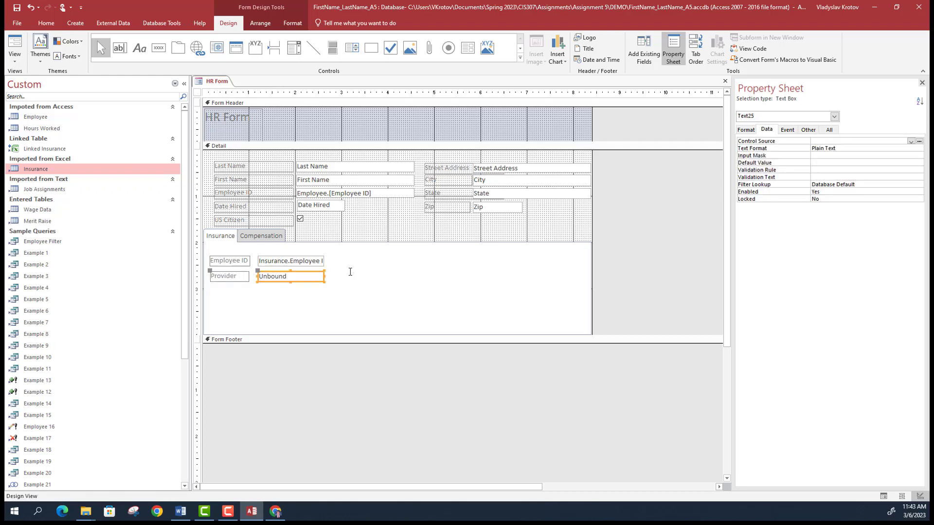
left_click(910, 142)
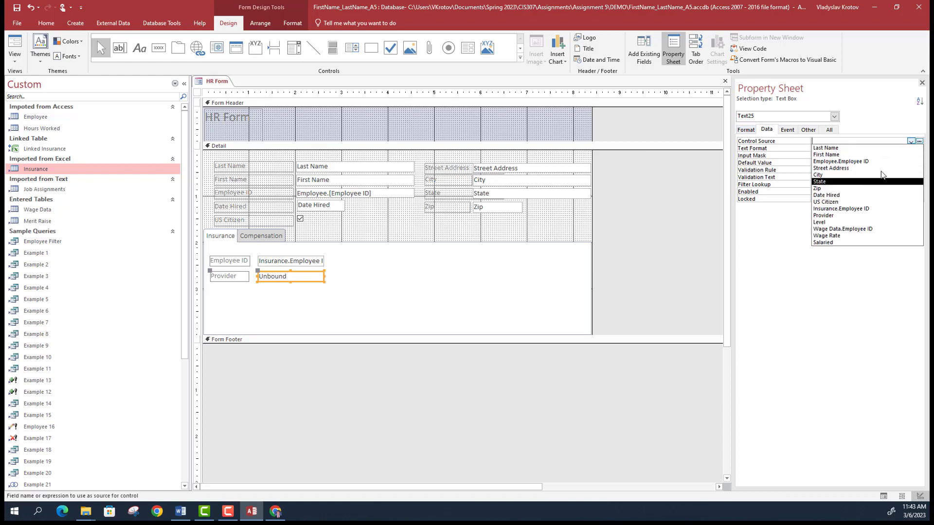
left_click(822, 216)
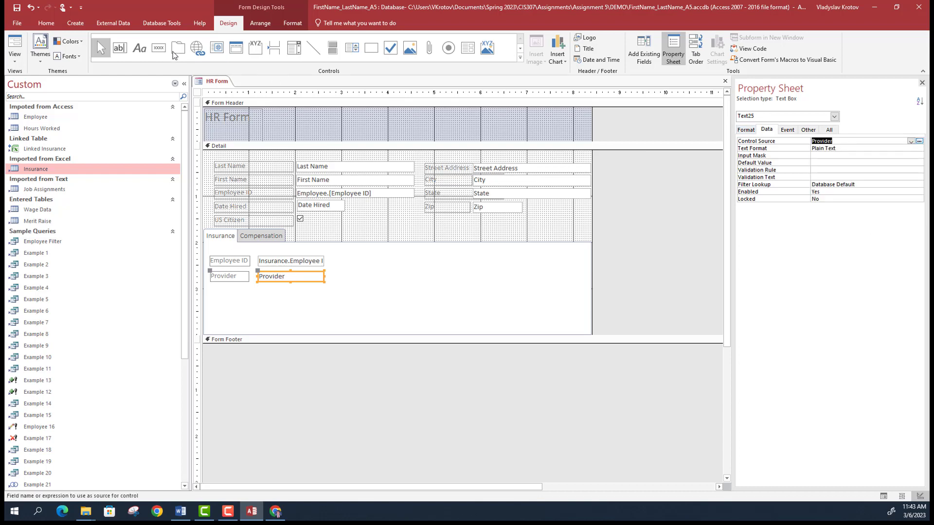
- Add a text box labelled Level below Provider, bound to the Level field
left_click(124, 53)
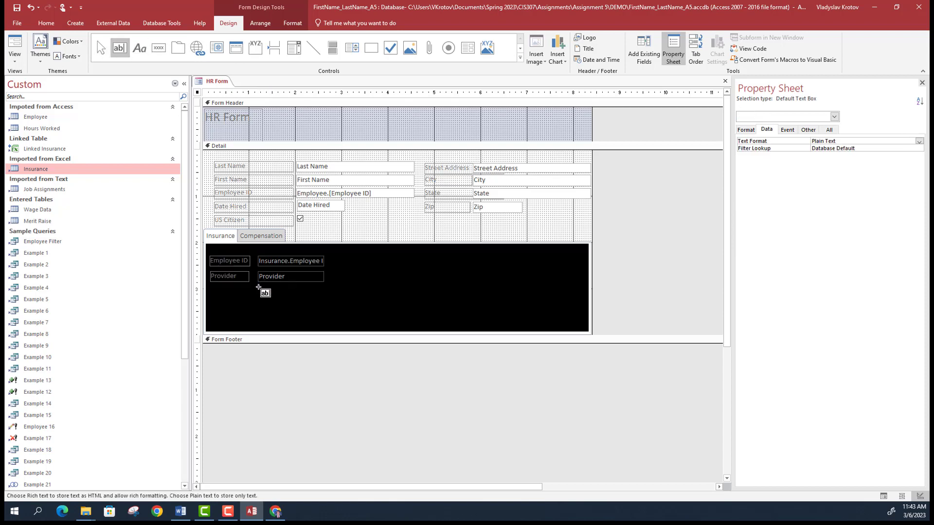
left_click_drag(258, 288, 321, 300)
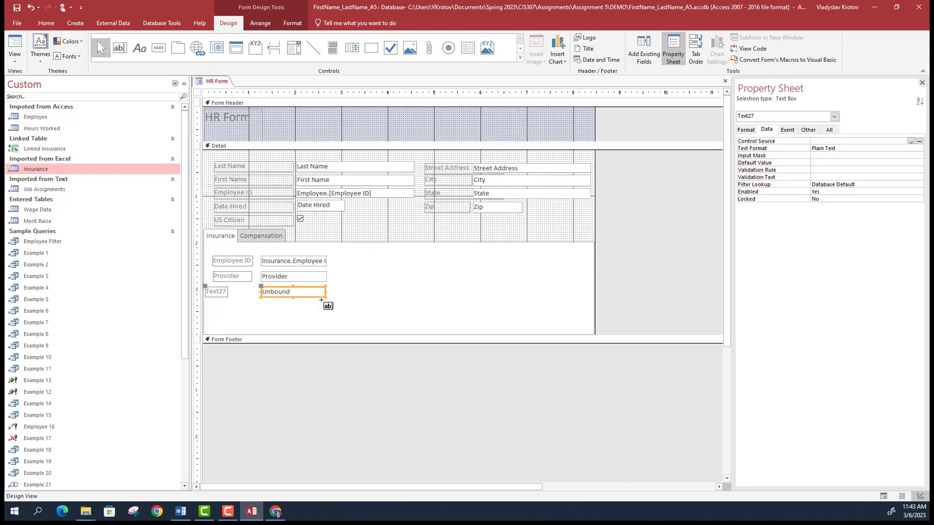
left_click(227, 292)
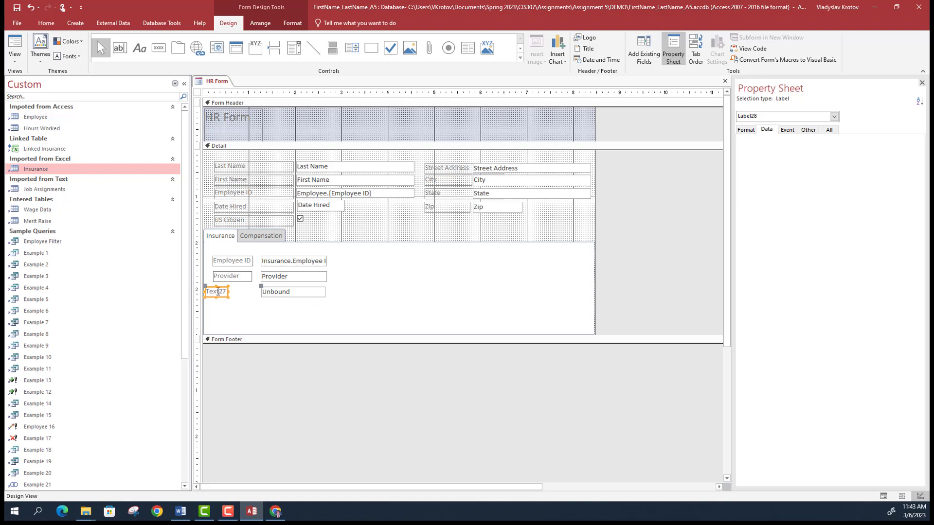
left_click(285, 291)
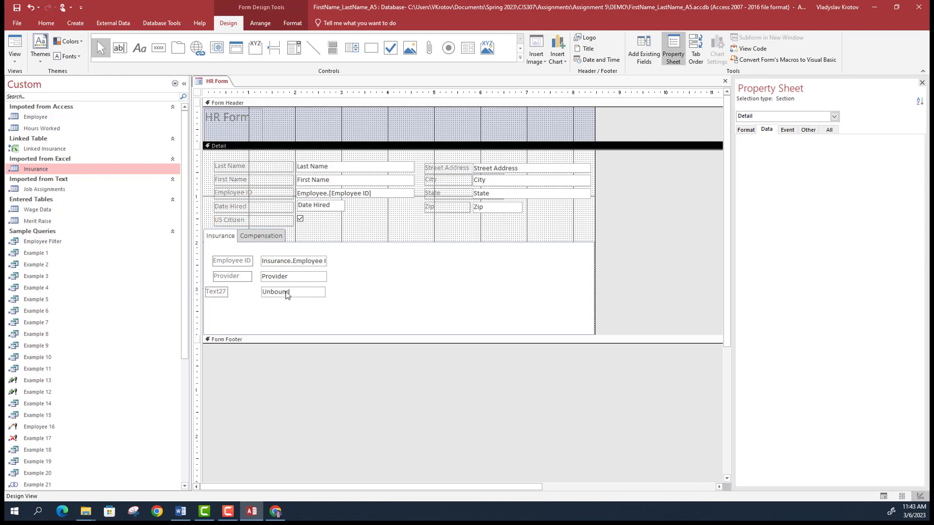
left_click(207, 291)
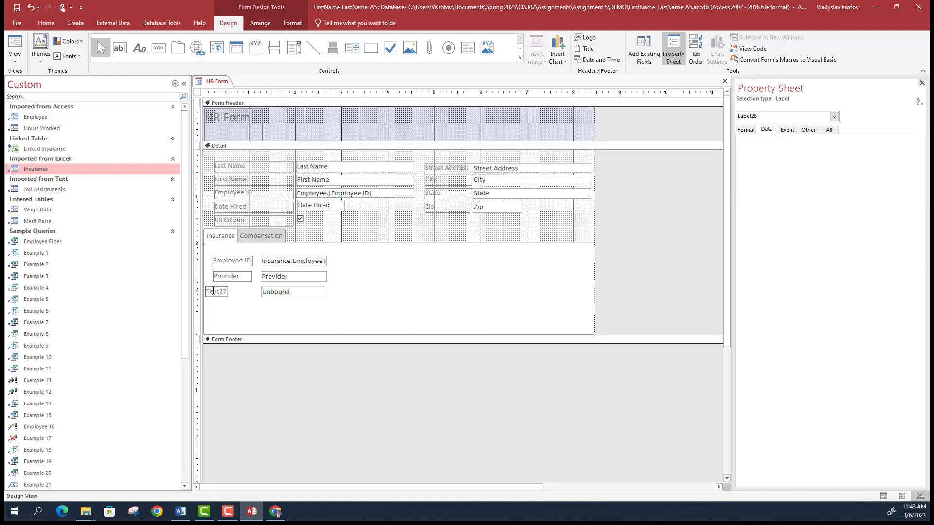
double_click(213, 290)
type("Level")
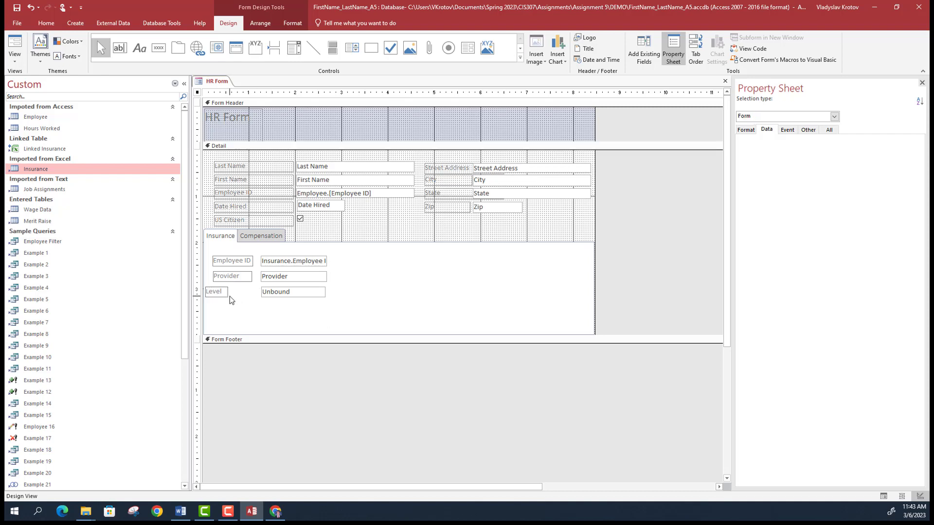
left_click_drag(235, 291, 213, 291)
left_click(288, 294)
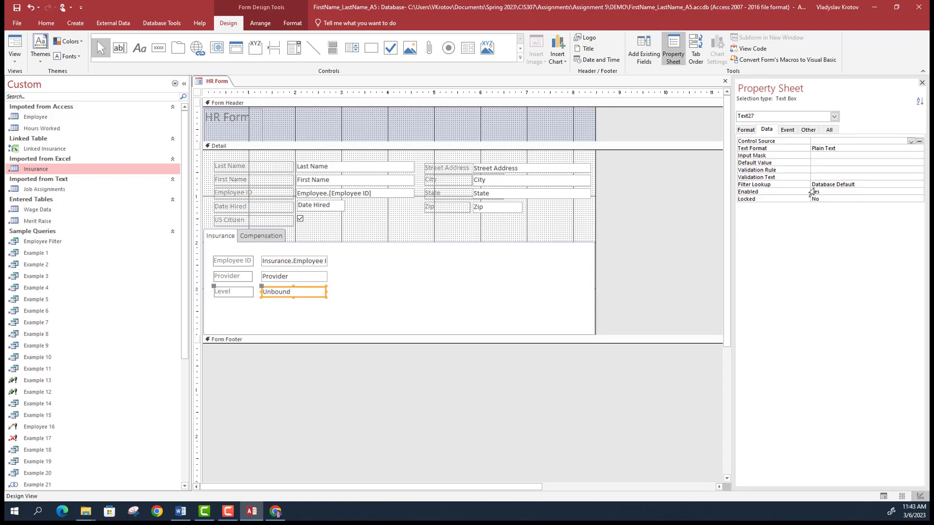
left_click(910, 142)
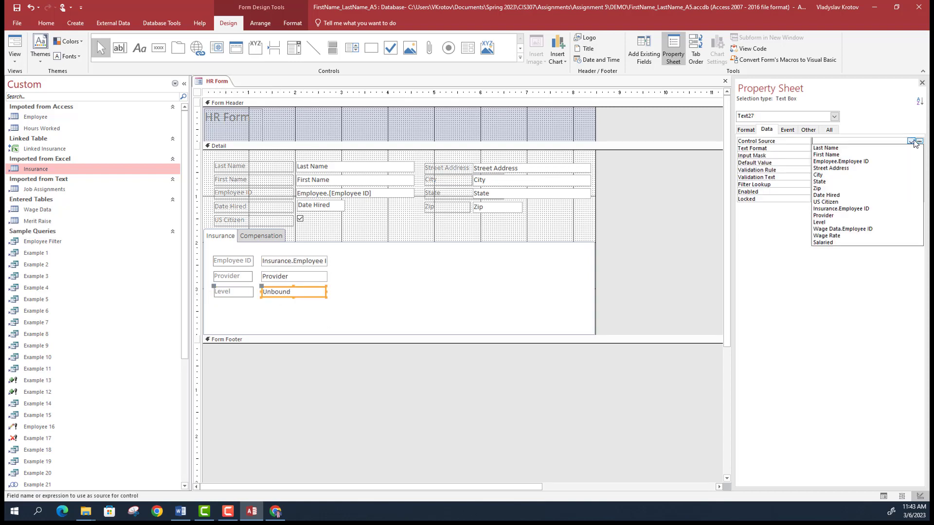
left_click(827, 218)
left_click(523, 277)
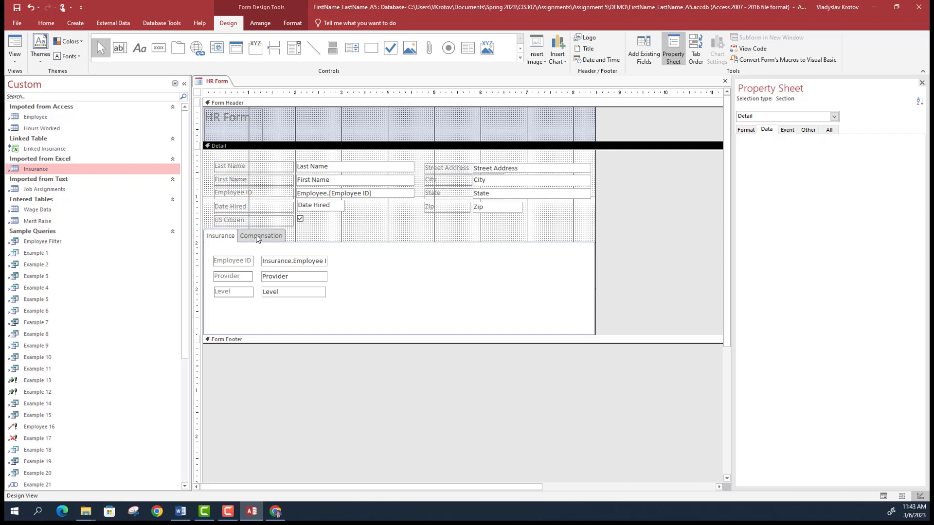
- Preview the form and step through to record 13 of 15, then return to Design View
left_click(19, 58)
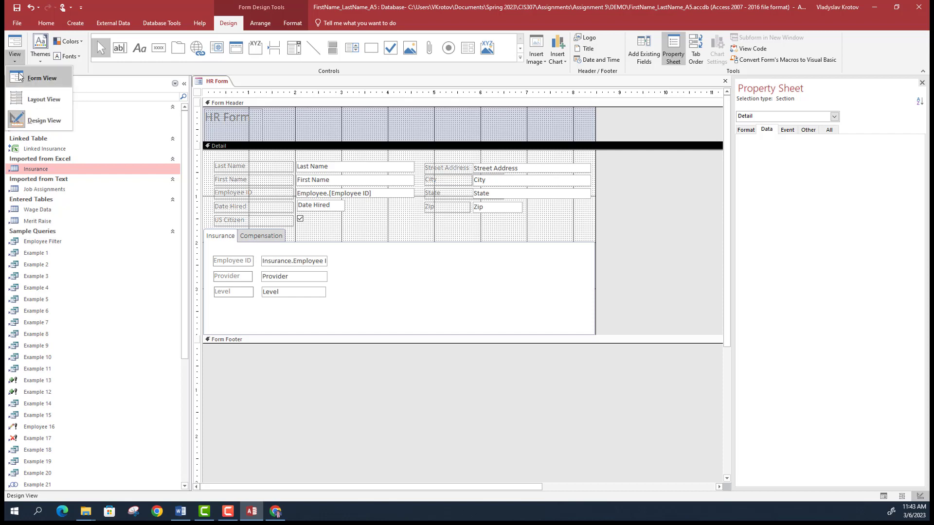
left_click(22, 76)
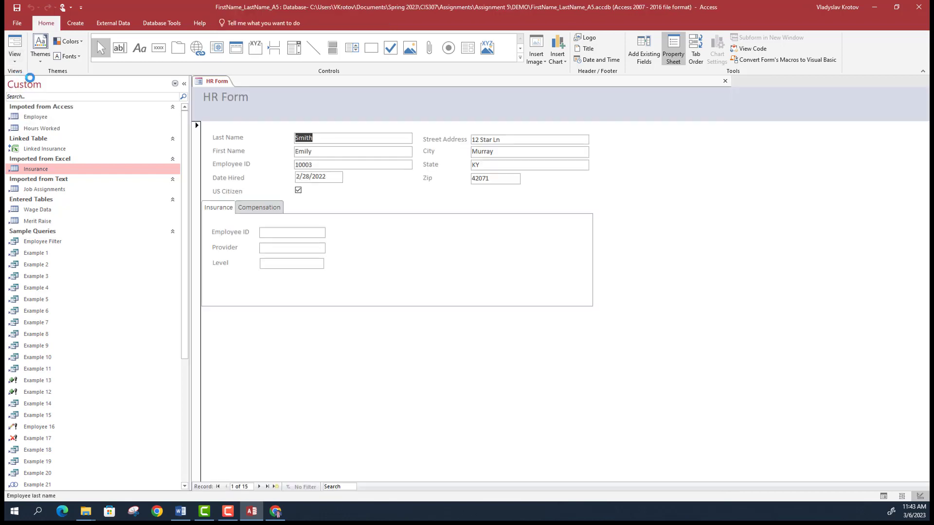
left_click(259, 487)
left_click(258, 487)
left_click(259, 487)
left_click(259, 487)
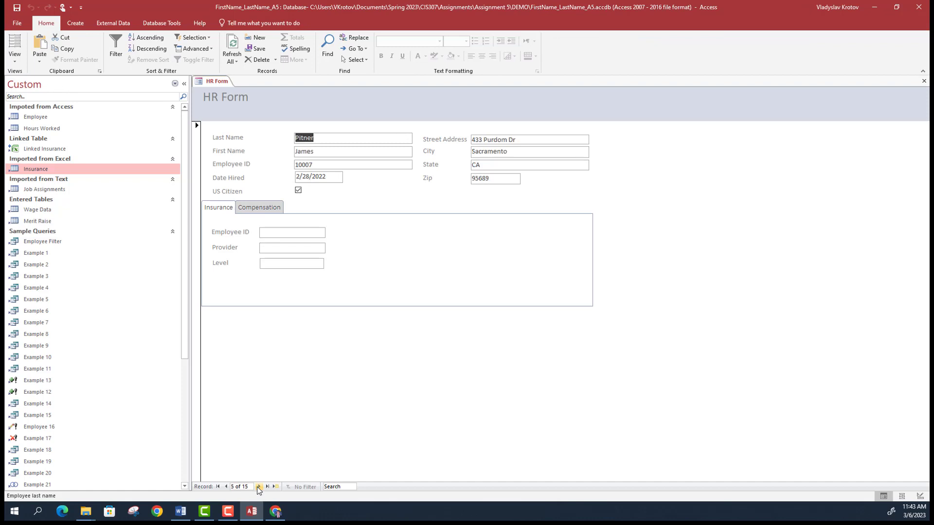
left_click(259, 487)
left_click(259, 487)
left_click(259, 487)
left_click(259, 487)
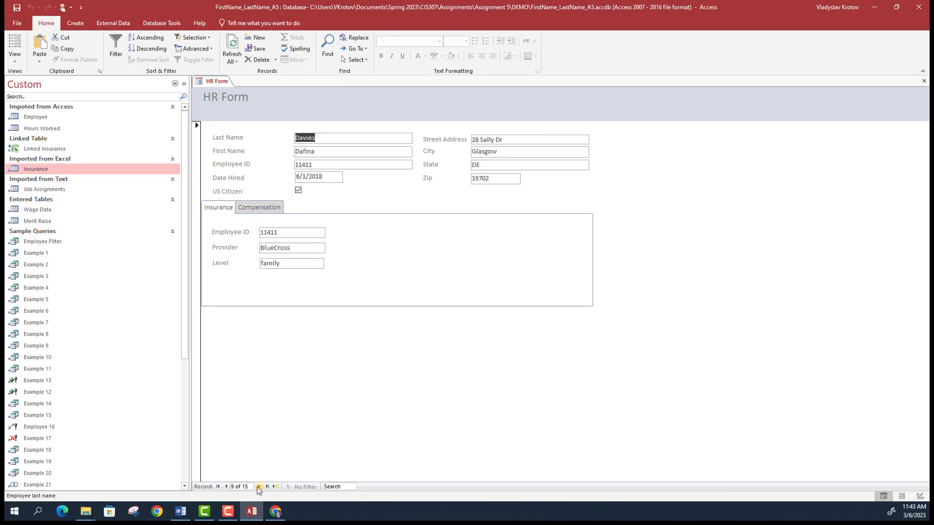
left_click(258, 487)
left_click(259, 487)
left_click(258, 487)
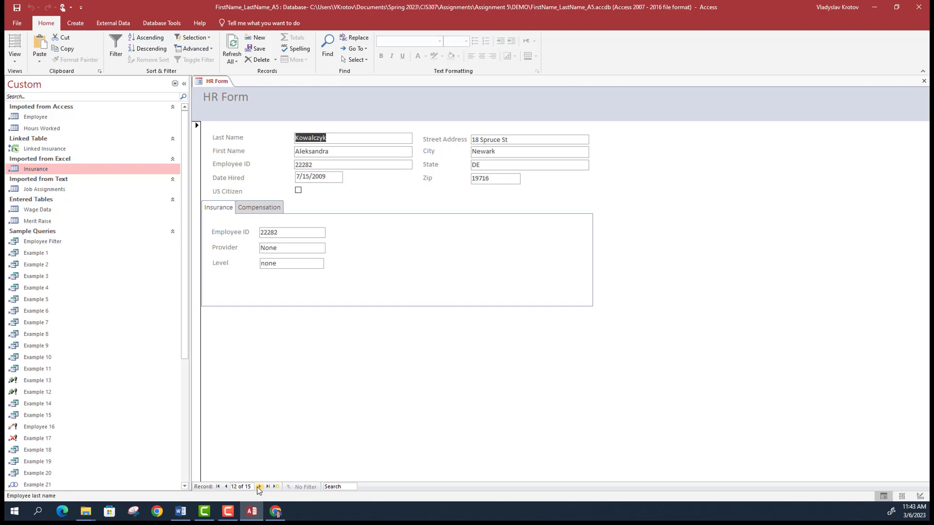
left_click(259, 487)
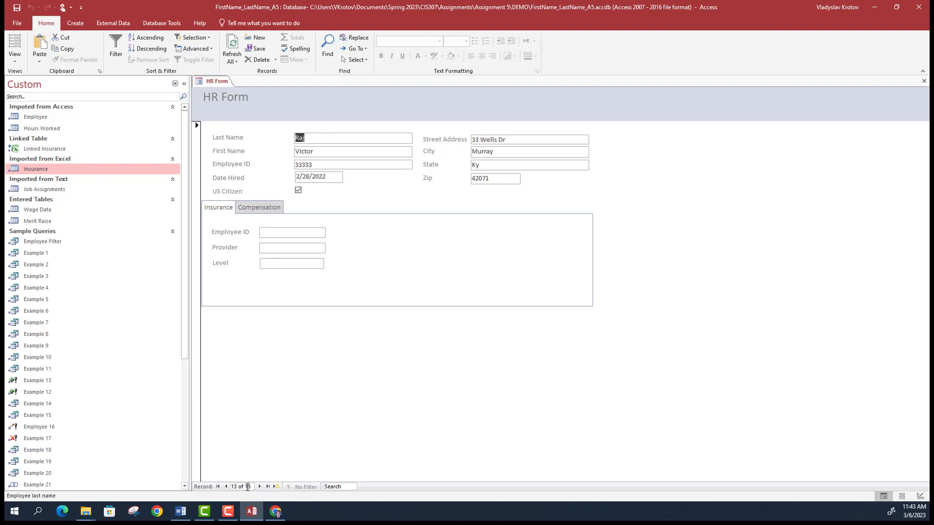
left_click(14, 60)
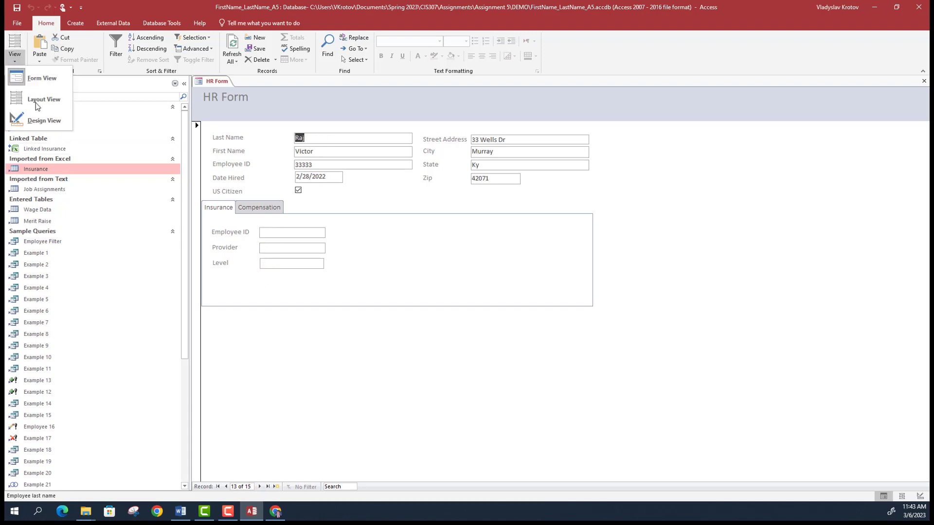
left_click(50, 128)
- Drag the Form Footer and Detail sections taller, leaving blank space below the tab control
left_click(262, 237)
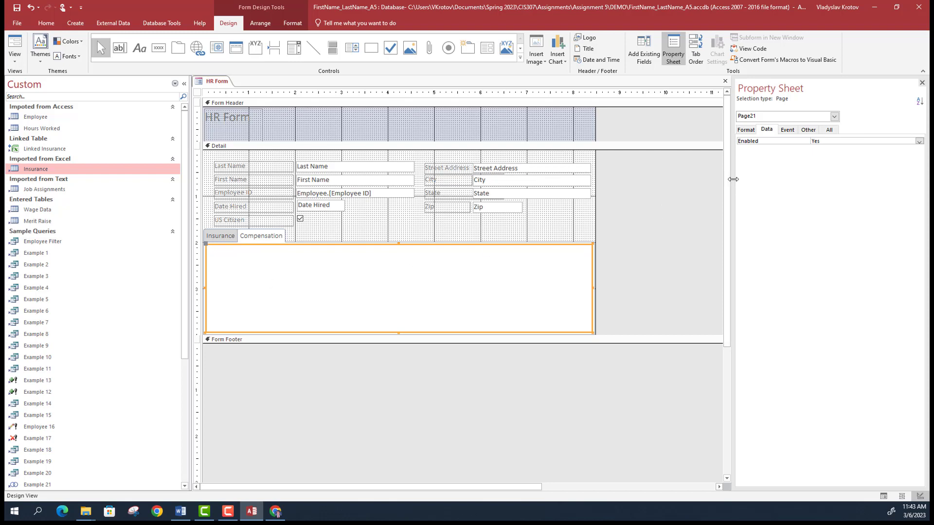
left_click(223, 238)
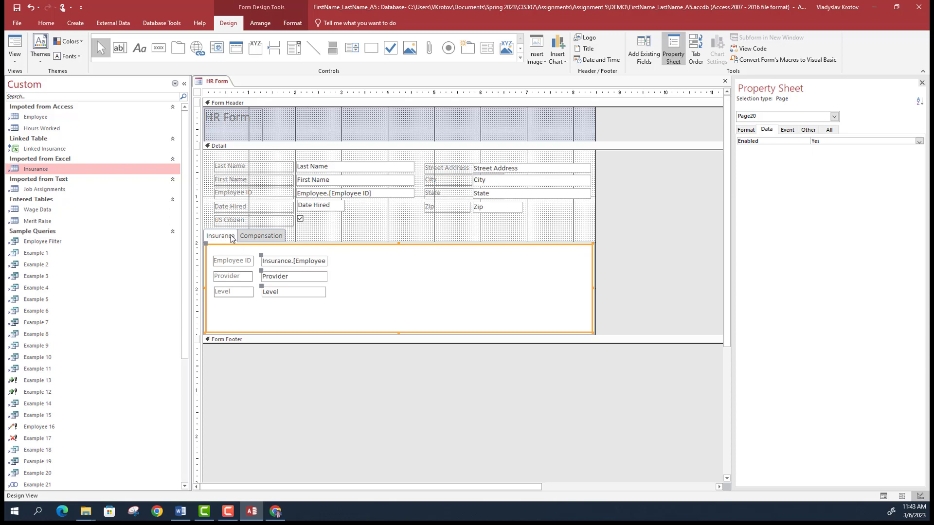
left_click(631, 340)
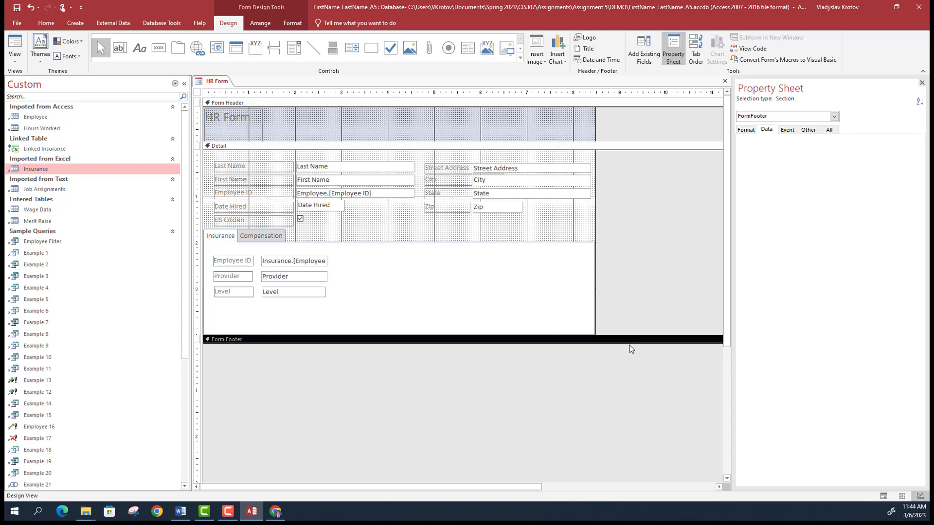
left_click(573, 225)
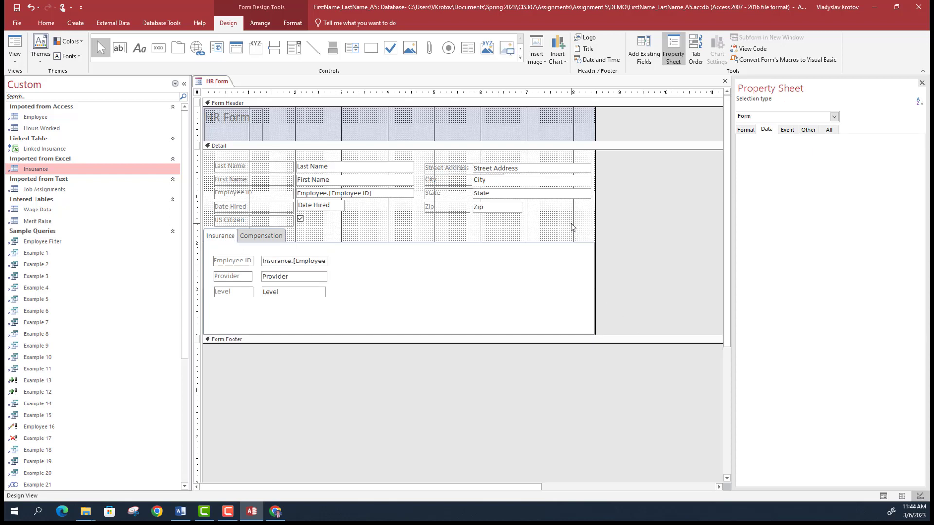
left_click(607, 343)
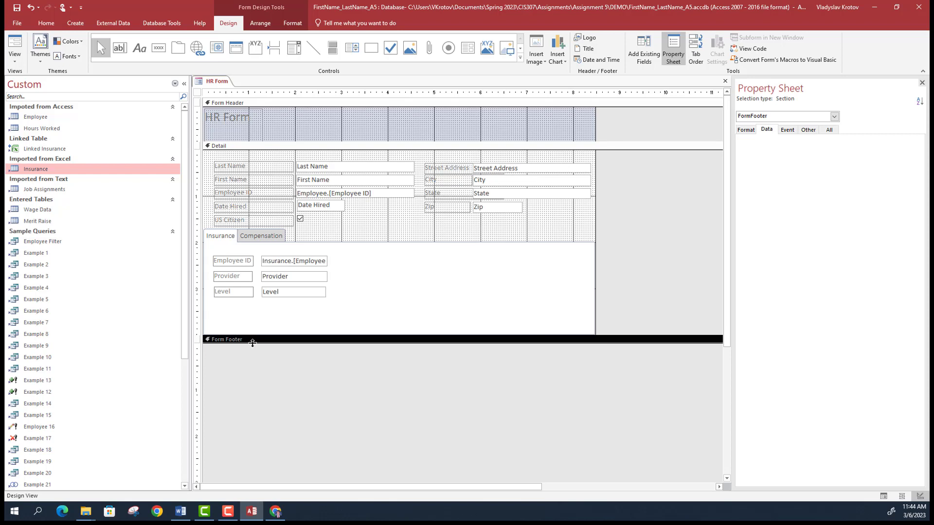
left_click_drag(252, 343, 247, 378)
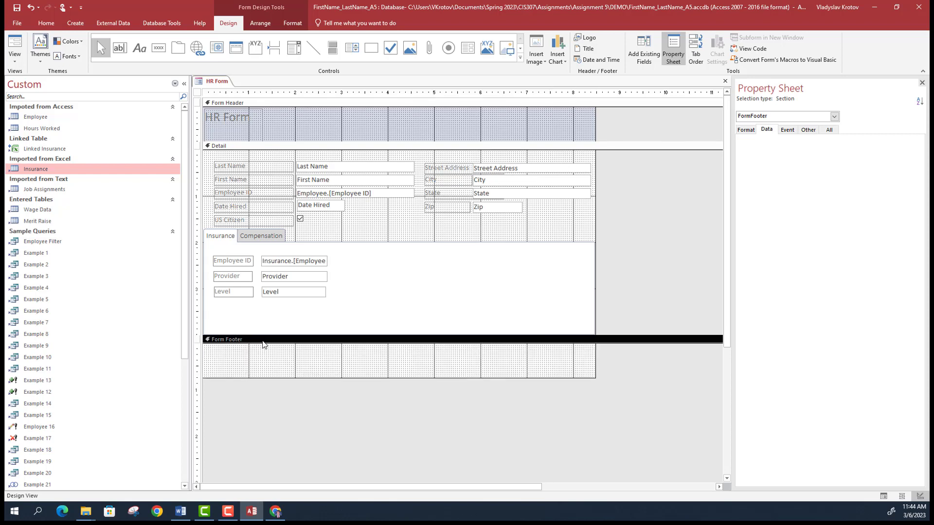
left_click(306, 330)
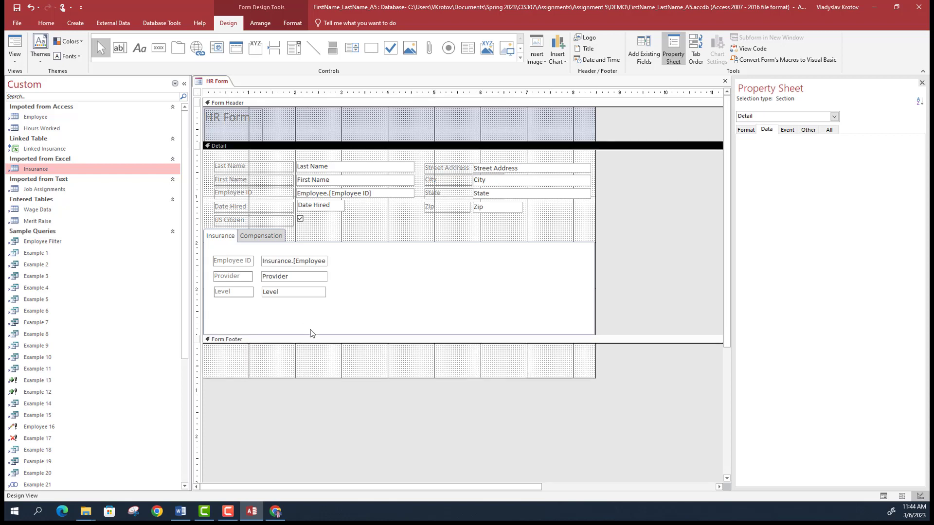
left_click_drag(311, 335, 319, 376)
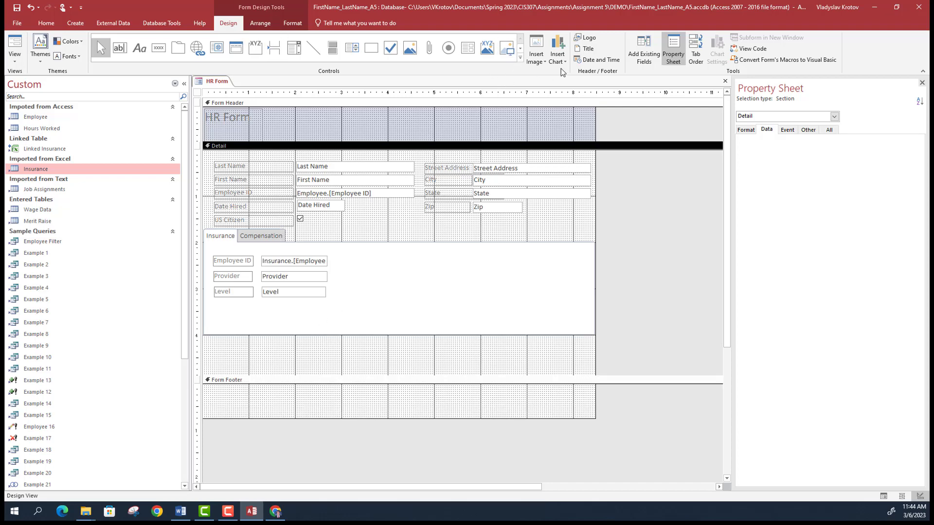
left_click(521, 58)
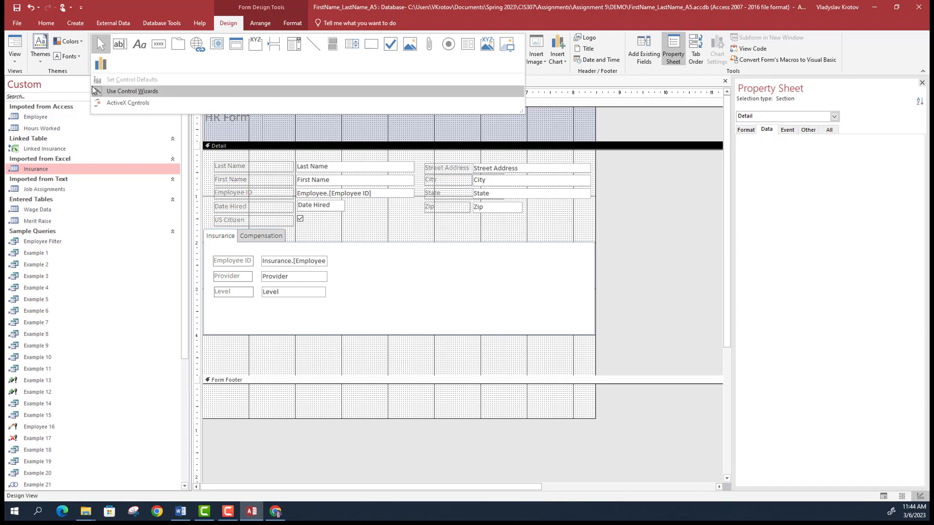
- Confirm Use Control Wizards is enabled, then bring up the Word assignment document
left_click(550, 69)
left_click(520, 58)
left_click(543, 74)
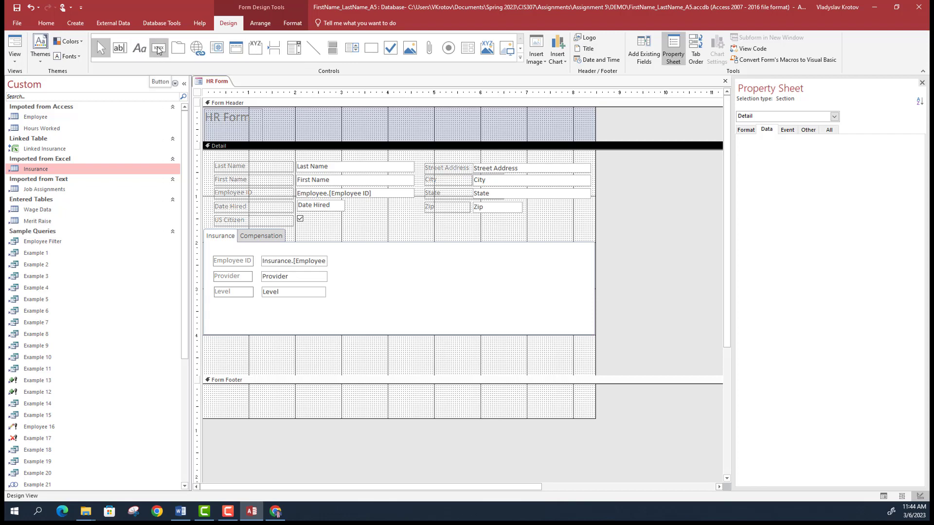
key("alt+Tab")
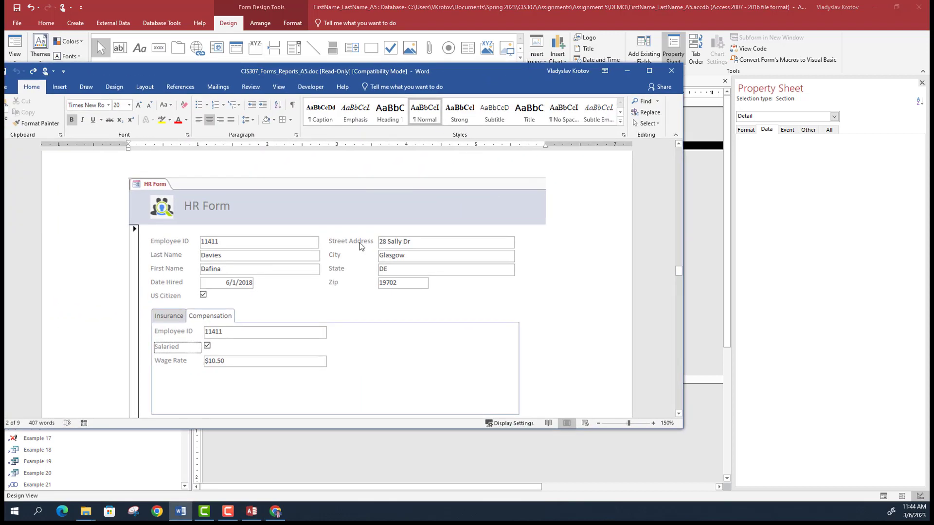
- Review the sample form's buttons and footer in Word, then minimize the document
scroll(360, 246, "down", 5)
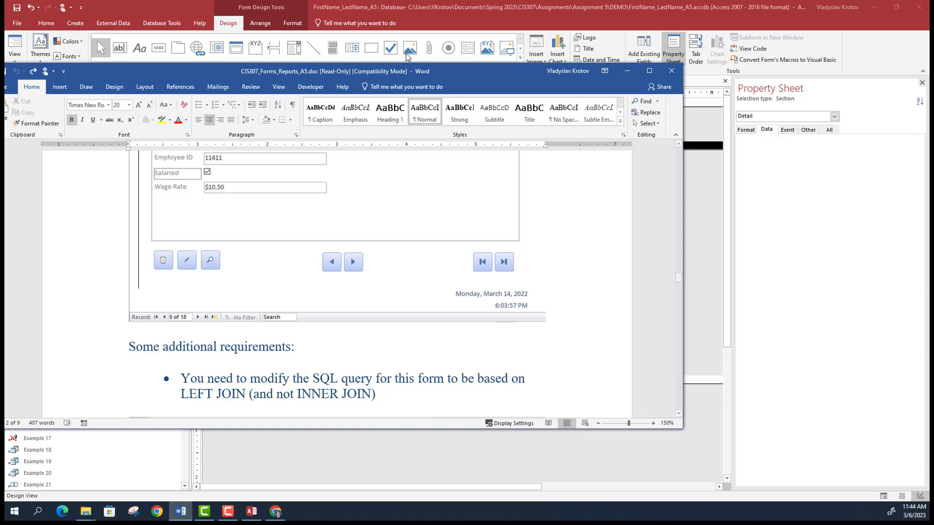
left_click(627, 71)
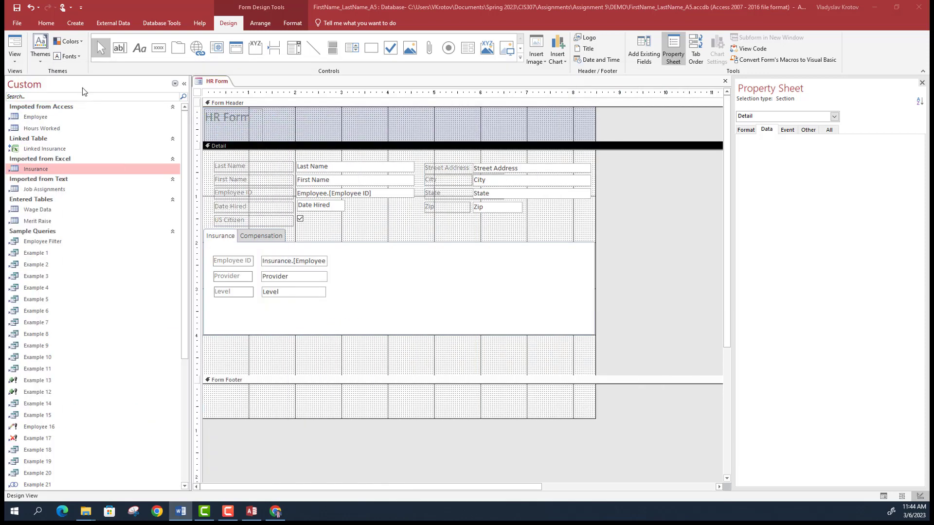
- Add a Delete Record button with the Trash Can picture below the tab control, then view it in Form View
left_click(155, 53)
left_click(154, 49)
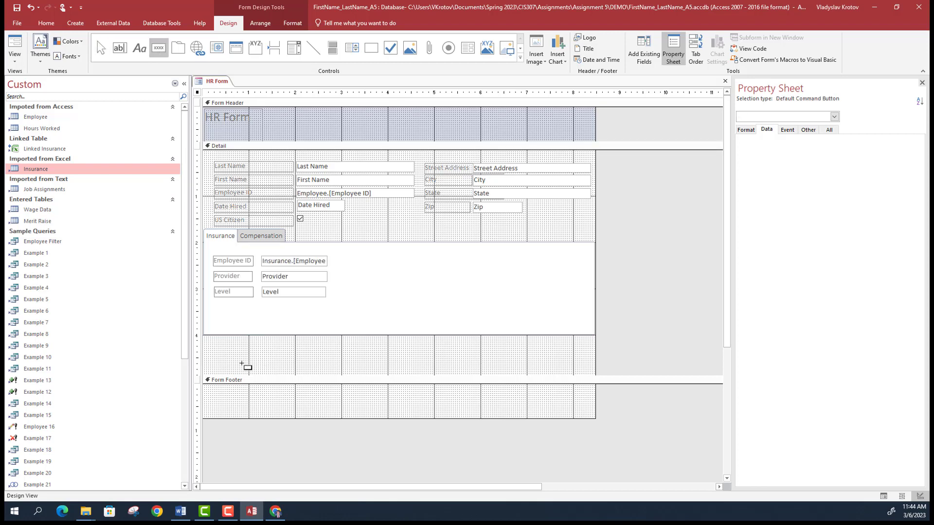
left_click_drag(220, 352, 234, 363)
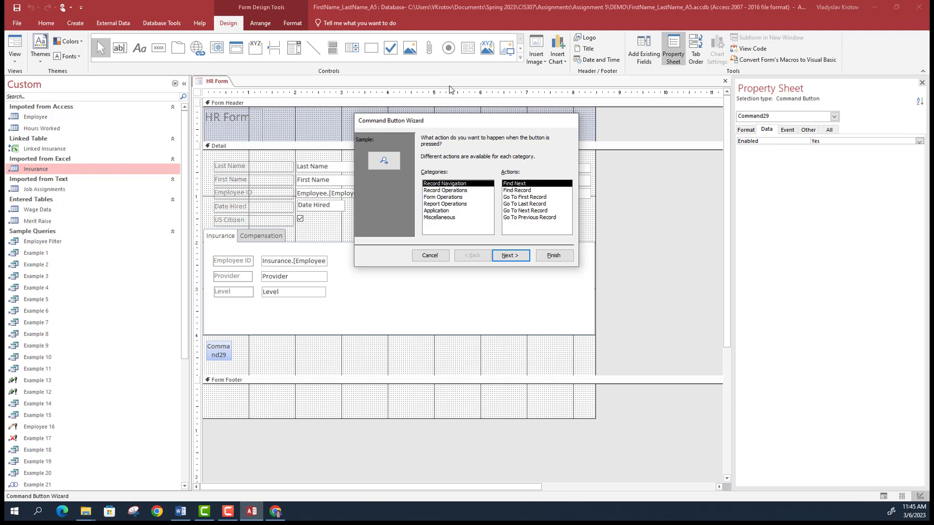
left_click(461, 191)
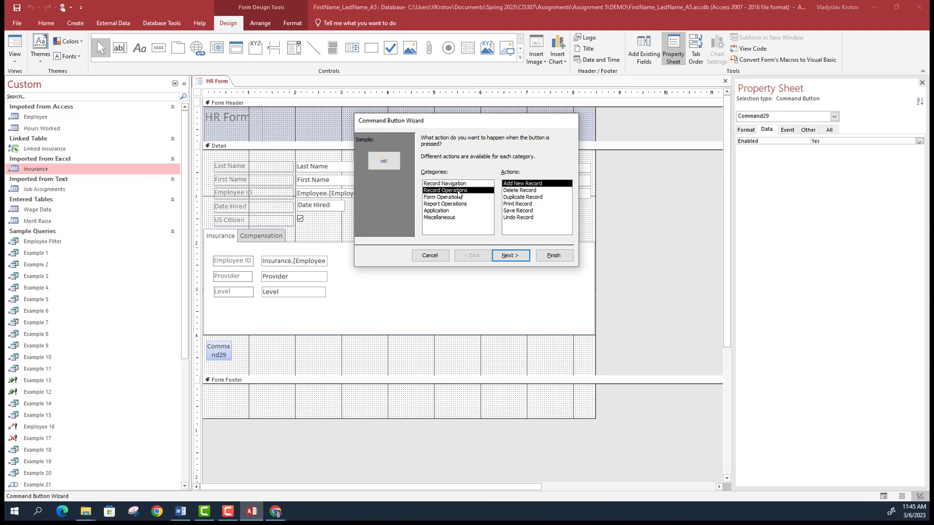
left_click(520, 190)
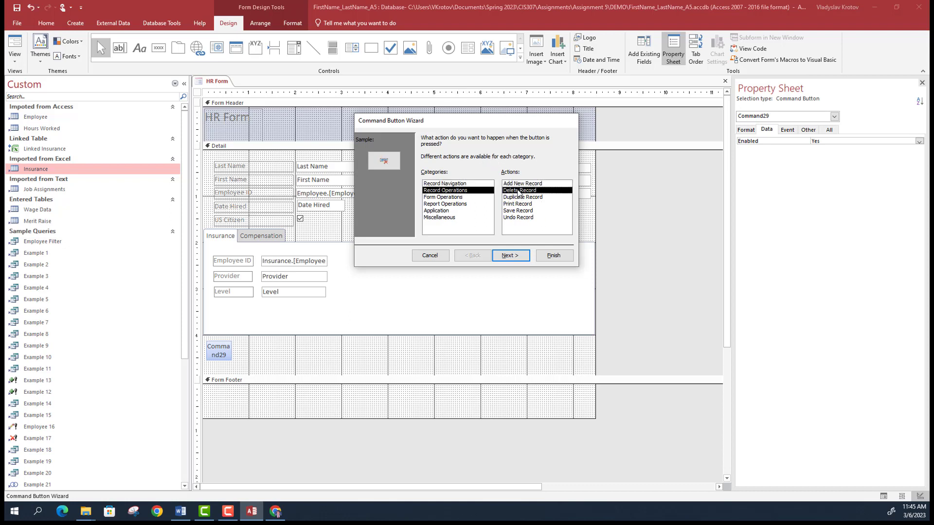
left_click(511, 256)
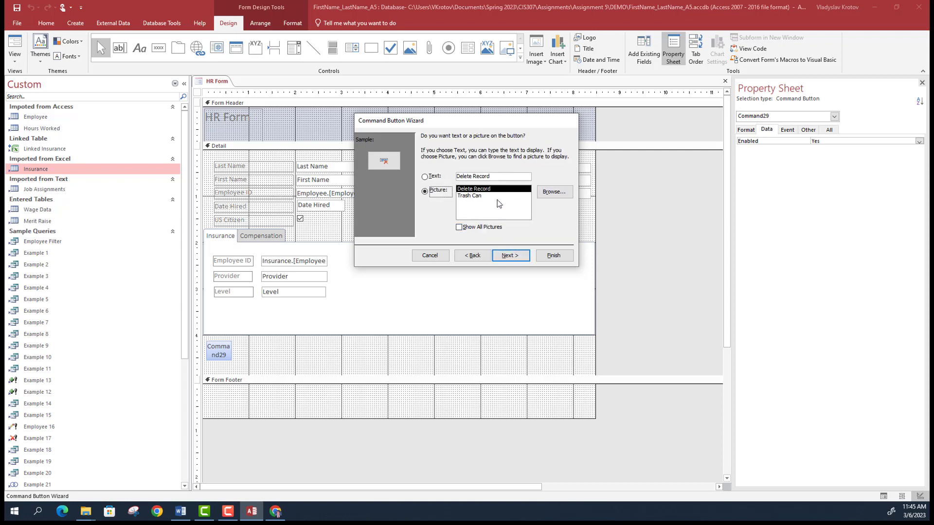
left_click(472, 196)
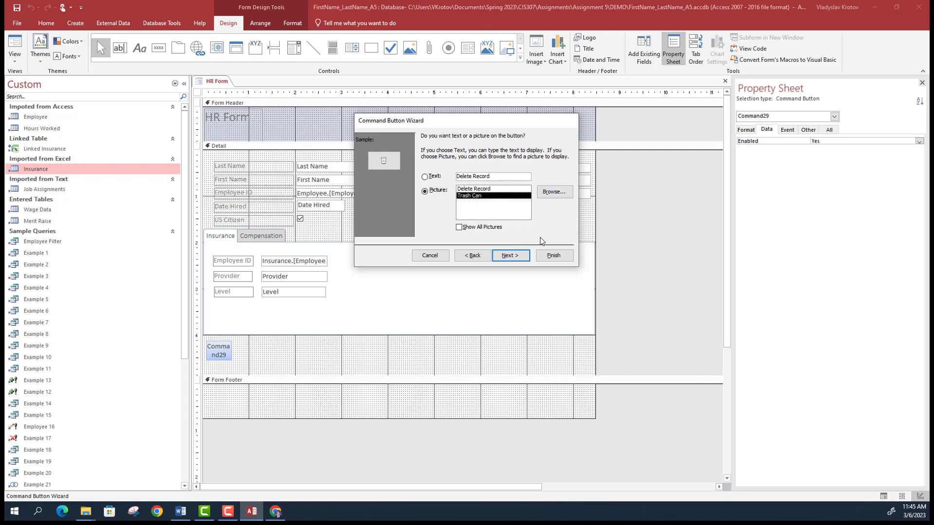
left_click(512, 256)
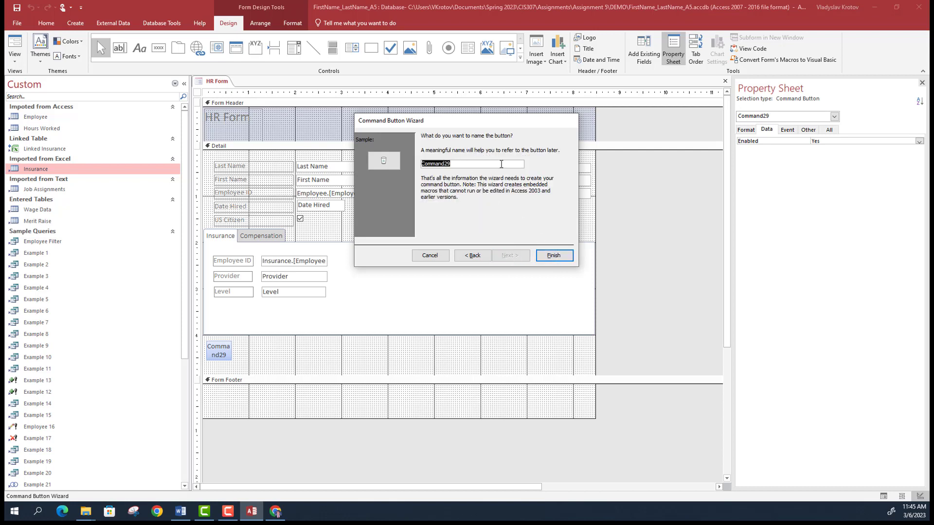
left_click(563, 259)
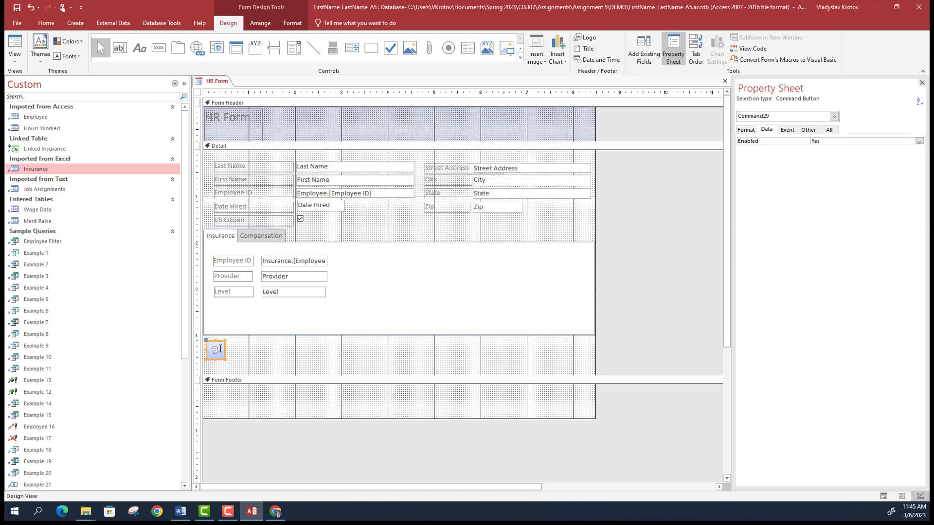
left_click(15, 58)
left_click(52, 82)
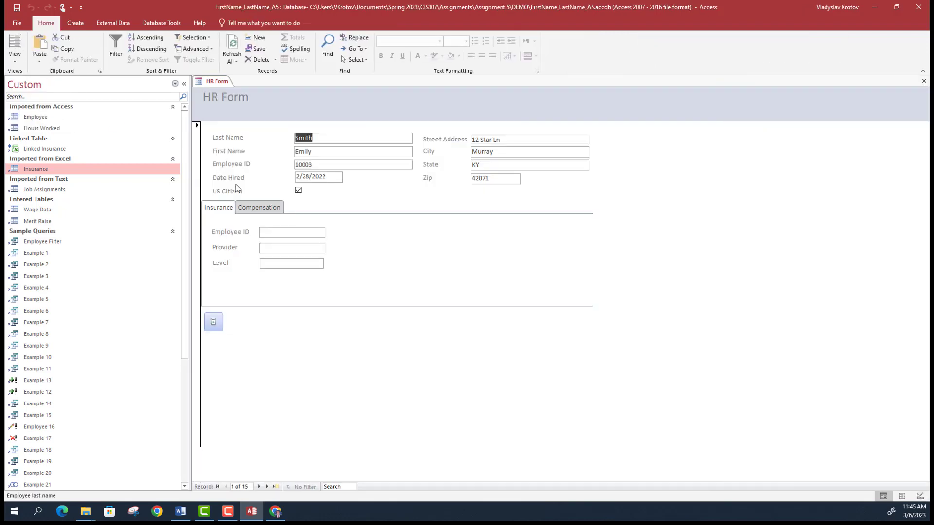
- Test the trash-can button, cancel the deletion to keep all 15 records, and return HR Form to Design View
left_click(213, 322)
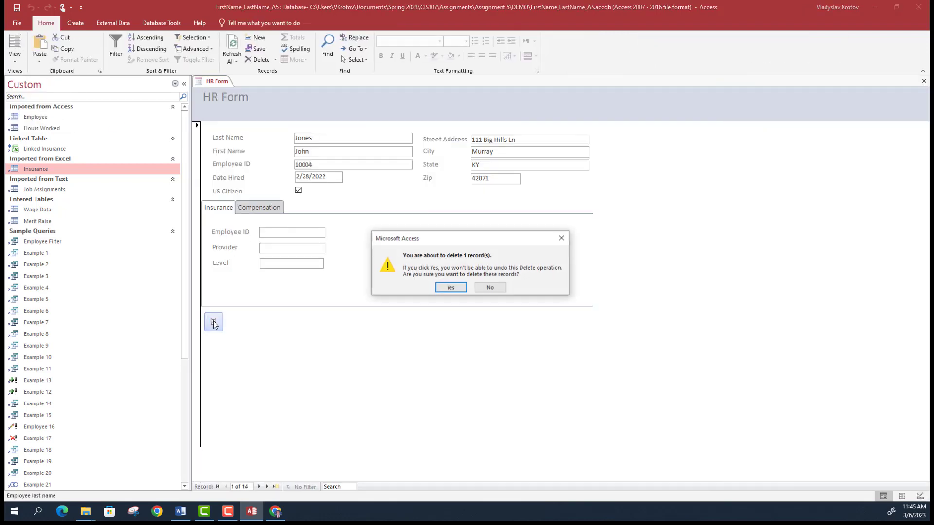
left_click(561, 239)
left_click(14, 57)
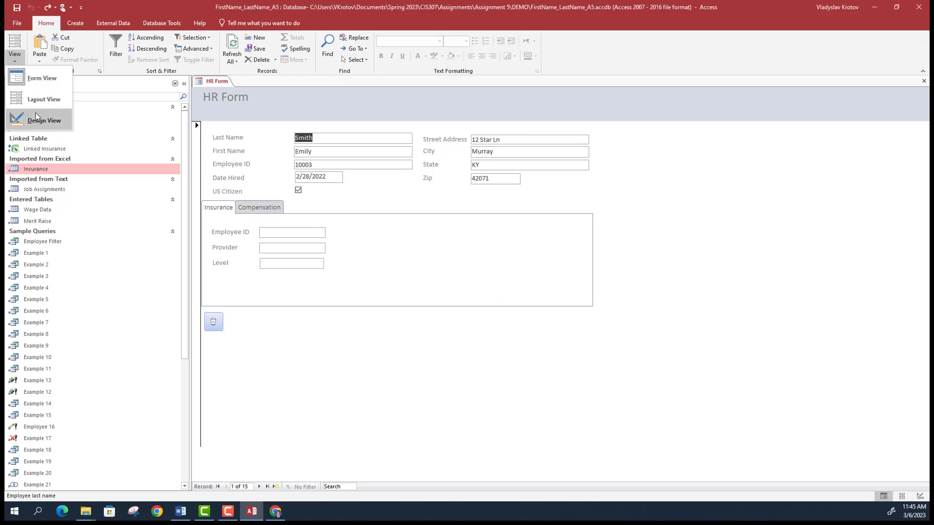
left_click(36, 113)
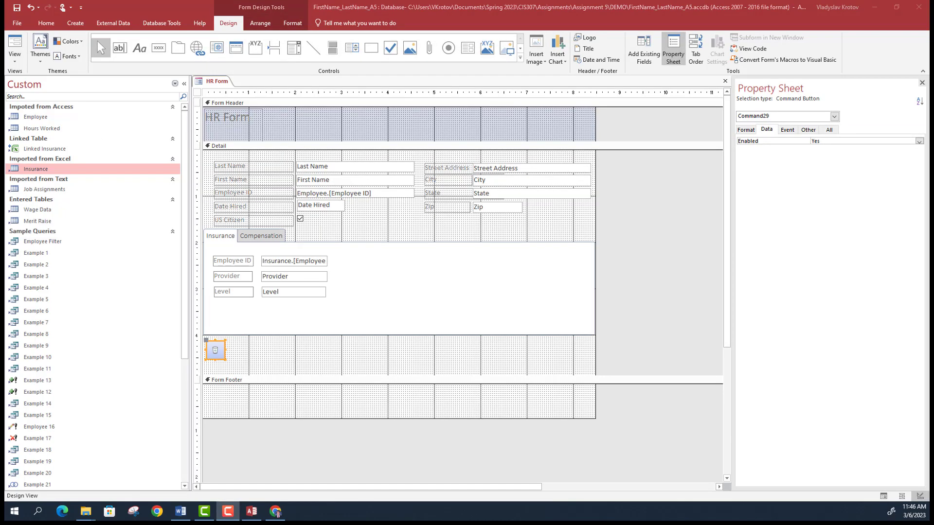
- Insert =Date() and =Time() text boxes into HR Form, redoing the insertion once
left_click(597, 60)
left_click(597, 61)
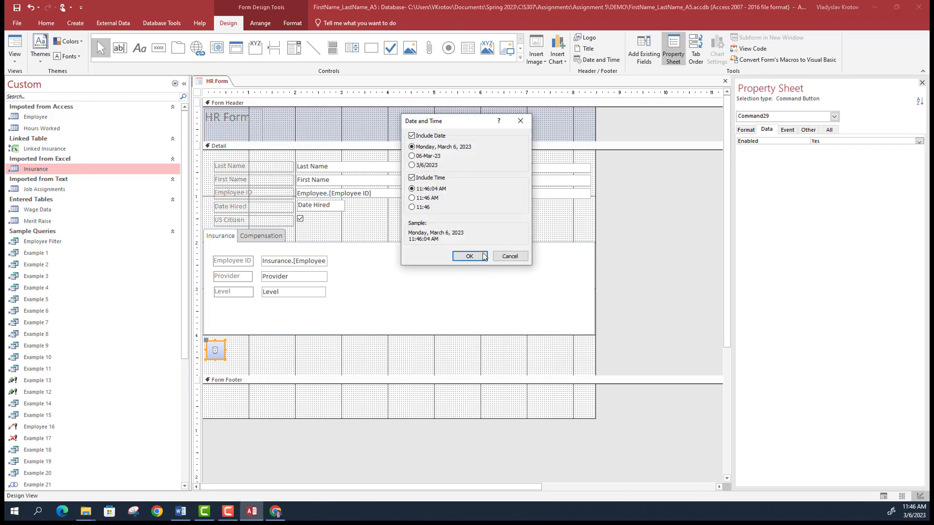
left_click(485, 257)
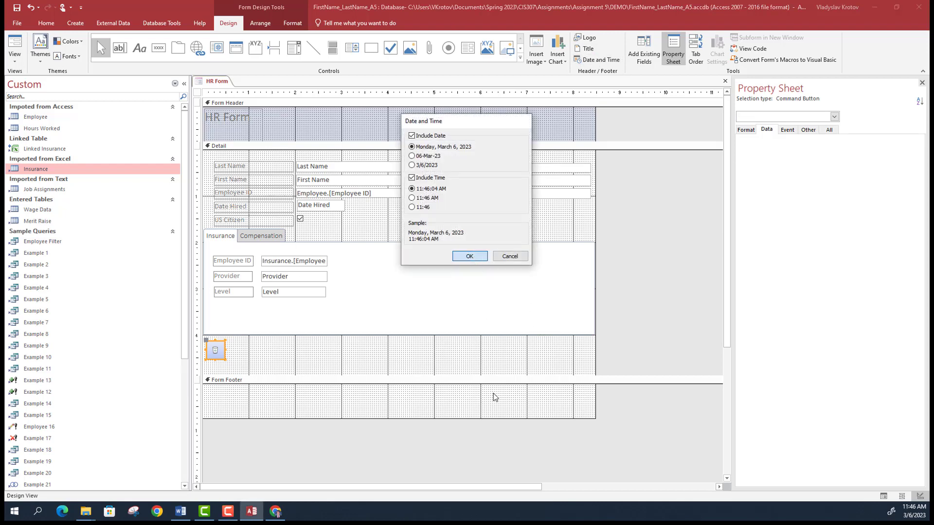
left_click(447, 397)
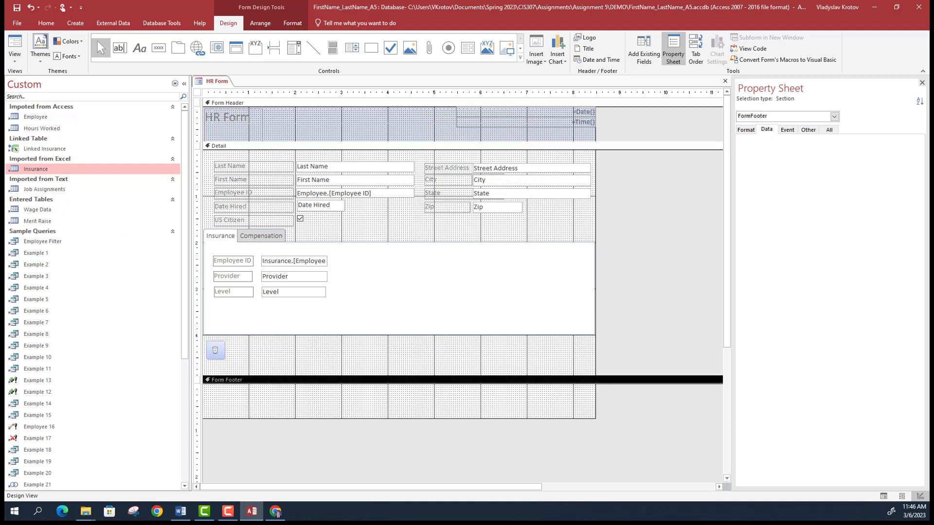
key("ctrl+z")
left_click(598, 60)
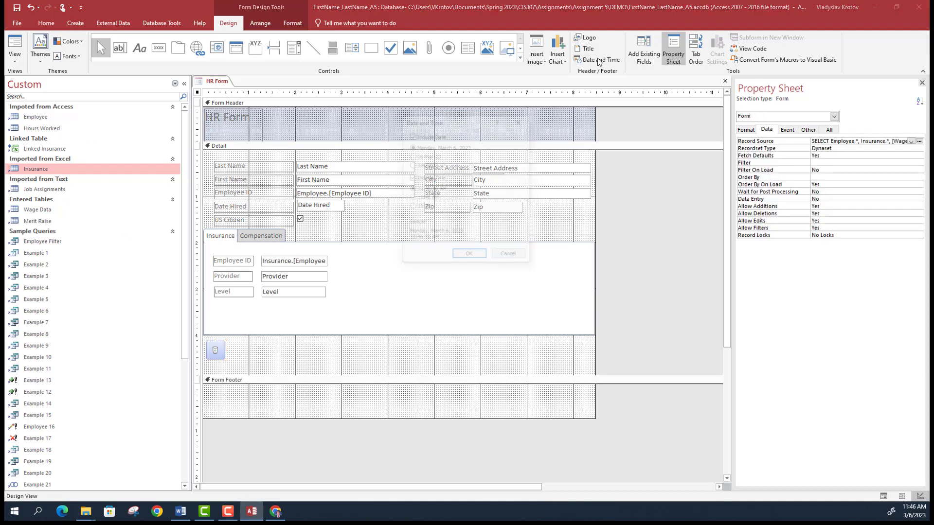
left_click(469, 256)
left_click(550, 121)
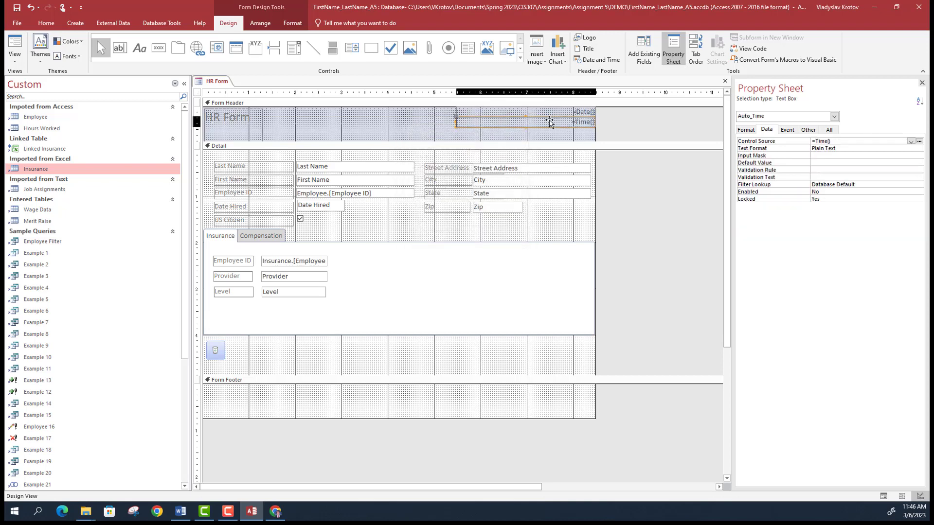
- Move the =Time() and =Date() boxes from the header into the Form Footer, with =Date() above =Time()
left_click(566, 122)
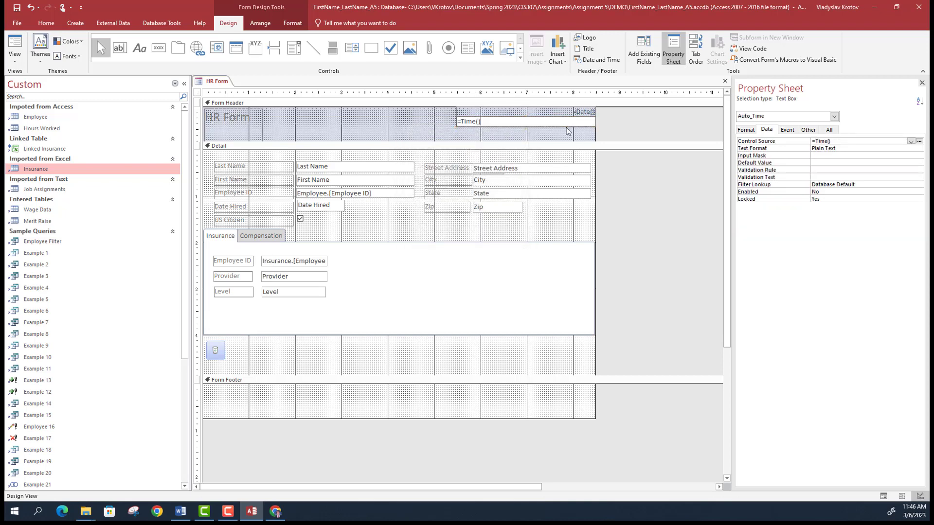
left_click_drag(566, 129, 559, 414)
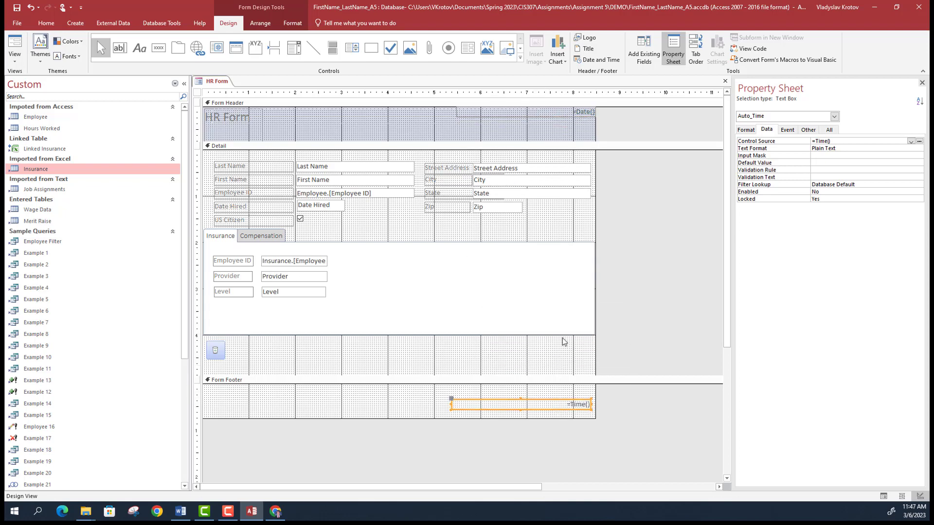
left_click(565, 113)
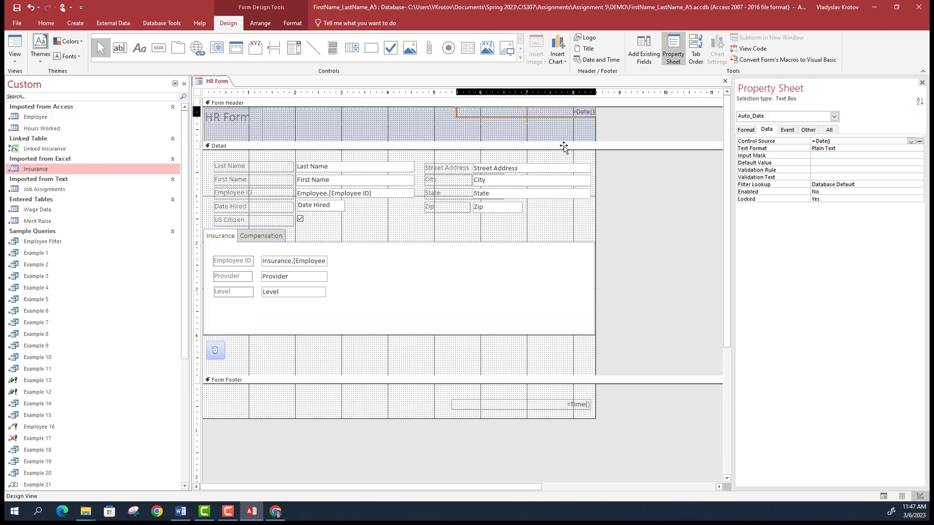
left_click_drag(563, 148, 559, 396)
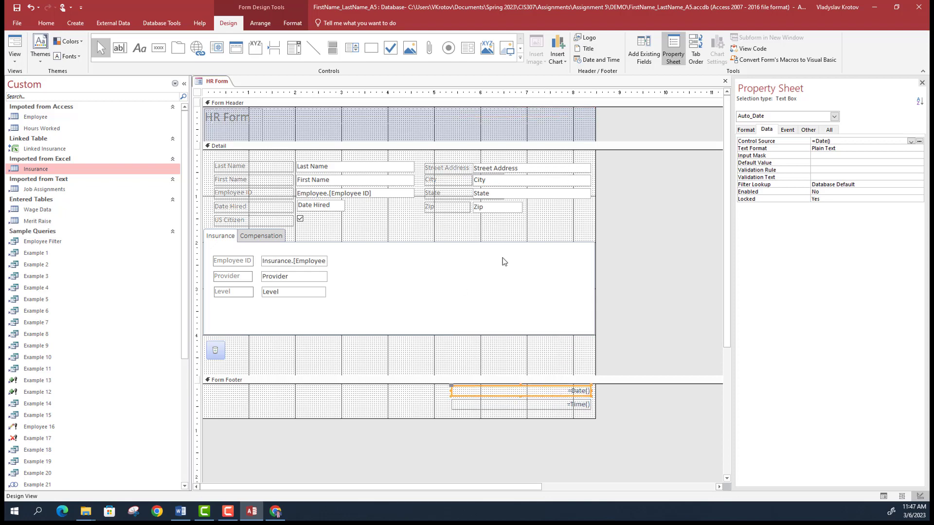
left_click(266, 132)
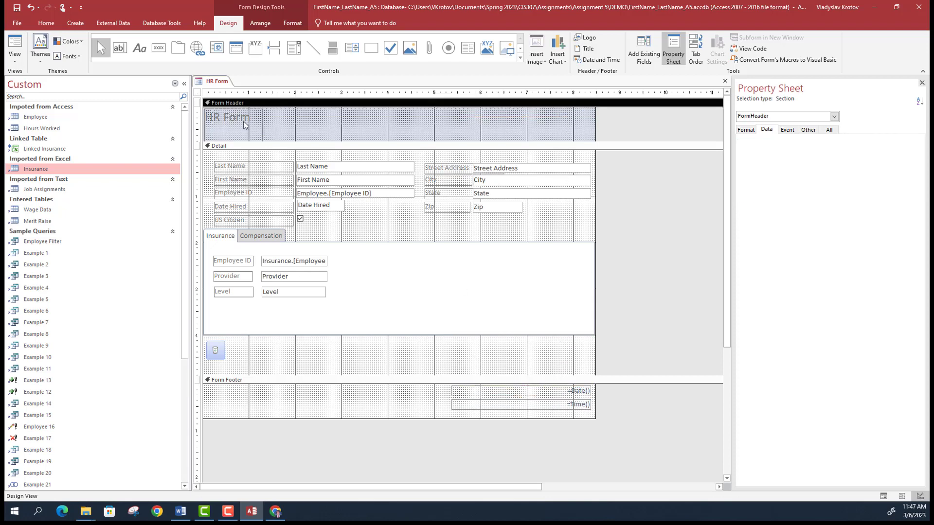
- Add HR.png as the header logo, move the HR Form title beside it, and enlarge the logo
left_click(588, 37)
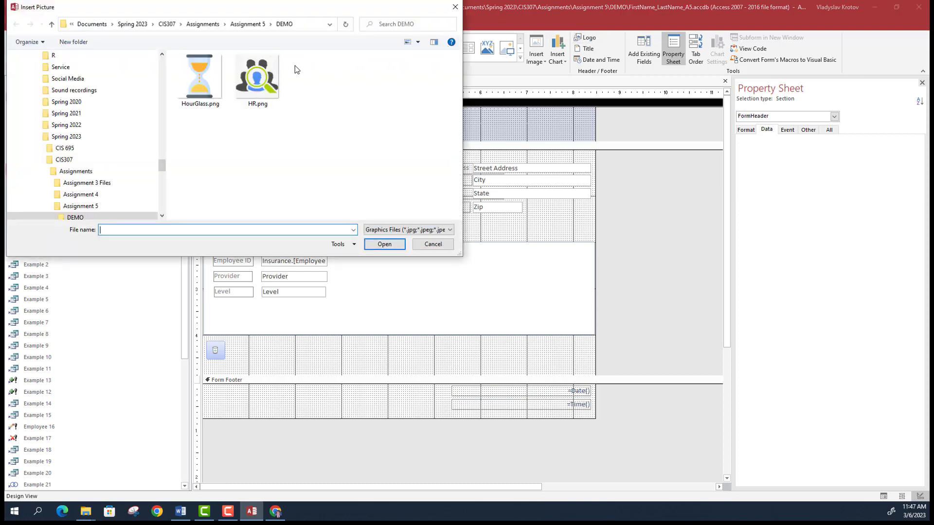
double_click(257, 76)
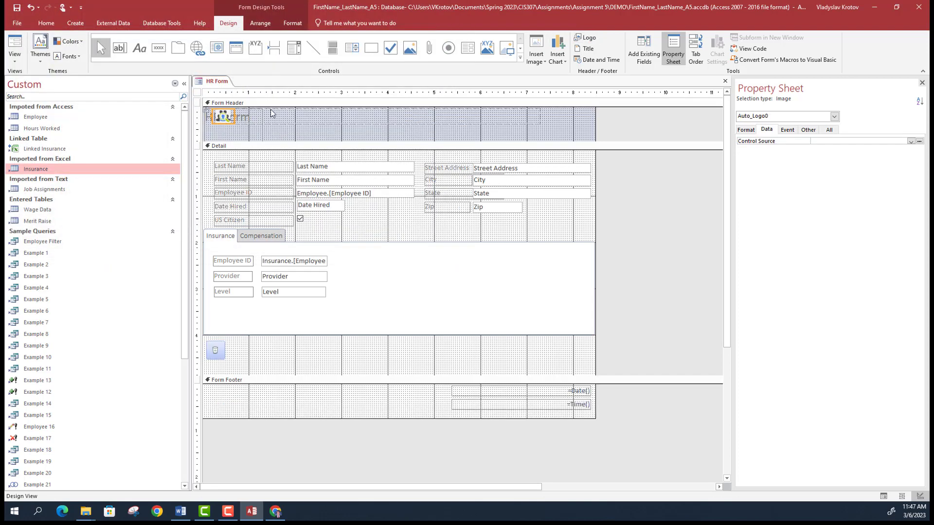
left_click(250, 137)
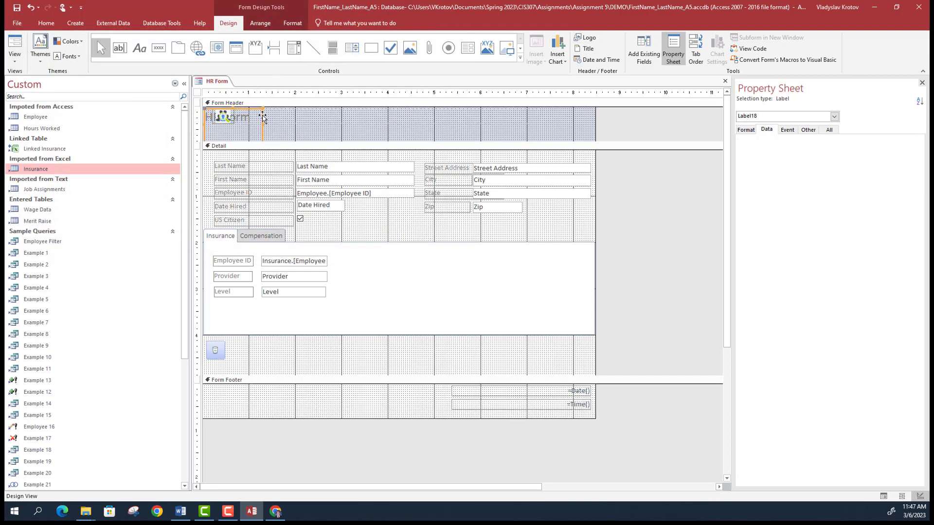
left_click_drag(262, 117, 325, 119)
left_click(313, 115)
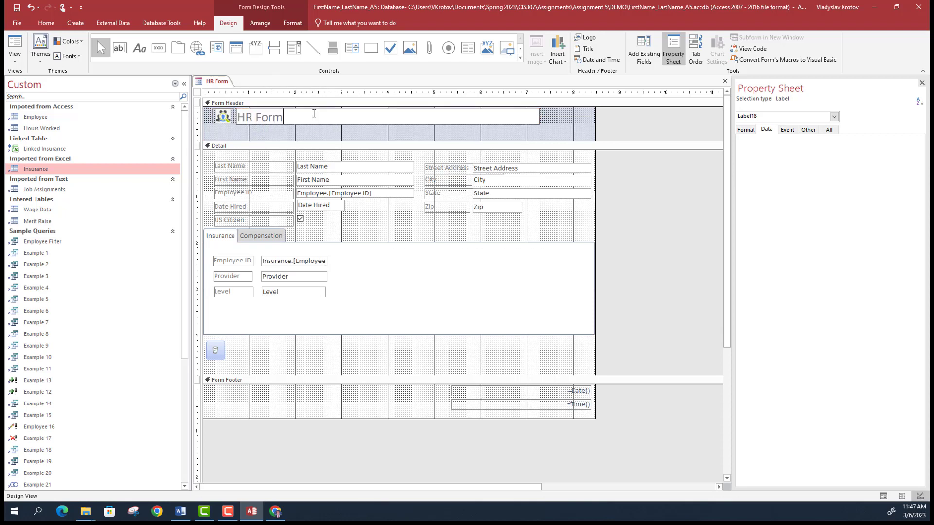
left_click(322, 137)
left_click(224, 122)
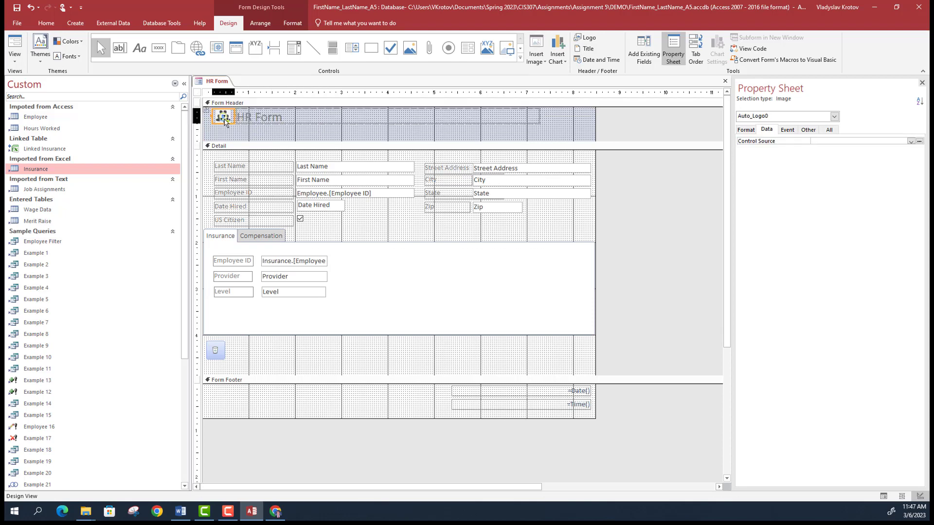
left_click_drag(232, 125, 242, 135)
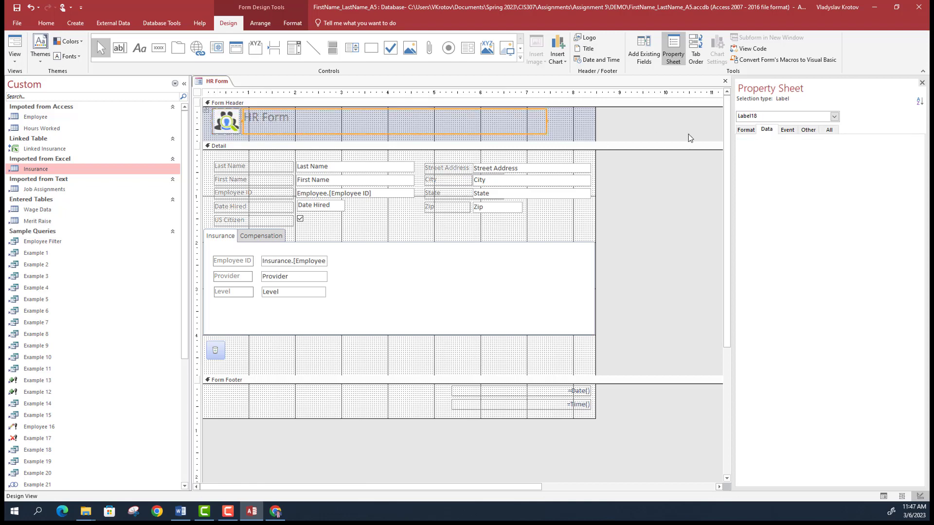
double_click(336, 126)
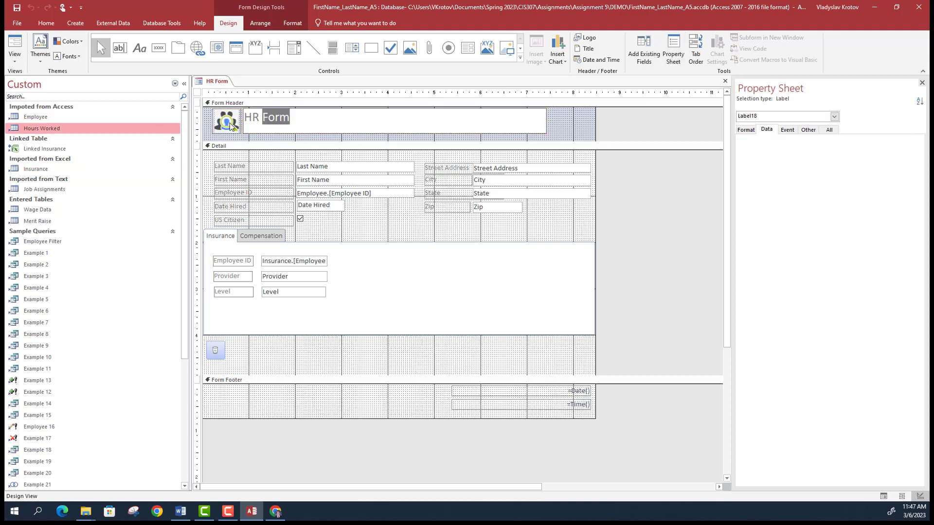
key("Escape")
left_click(753, 131)
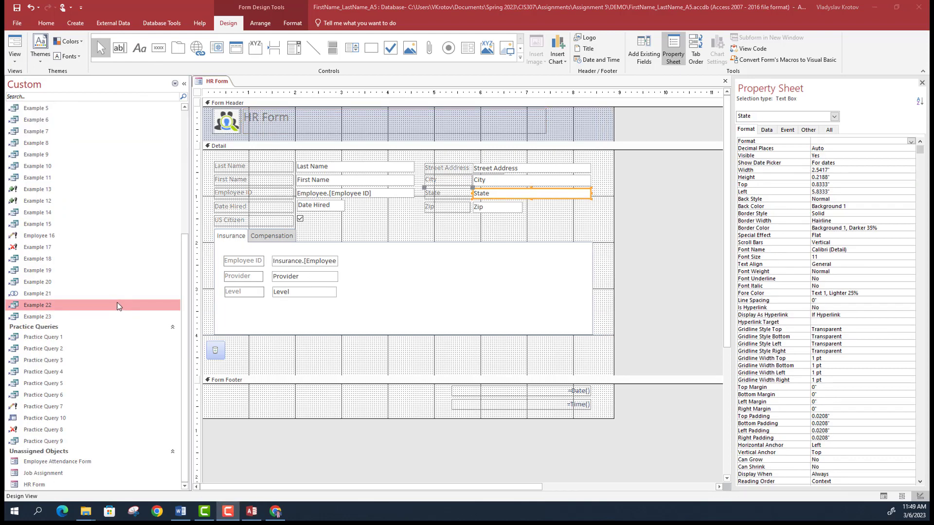
- Put Employee Attendance Form, Job Assignment and HR Form into a new navigation pane group named Forms
left_click(79, 466)
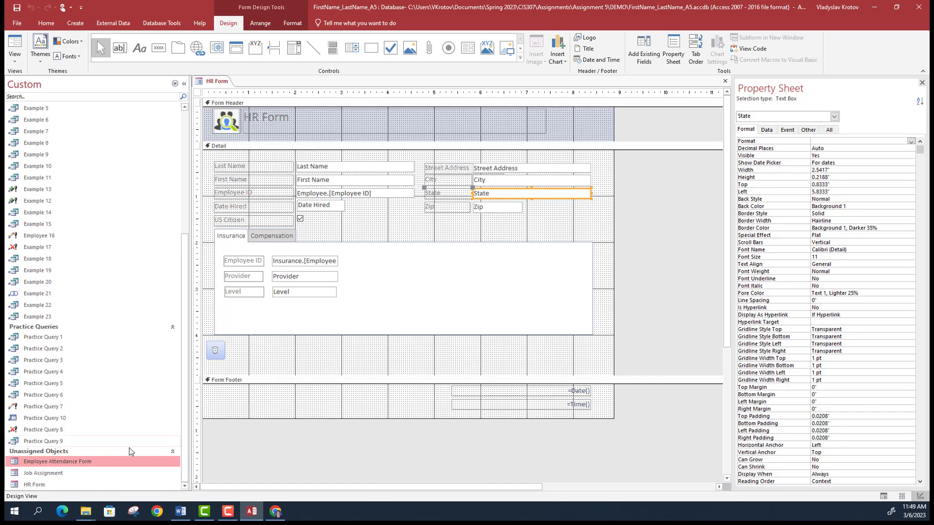
left_click(56, 483, "shift")
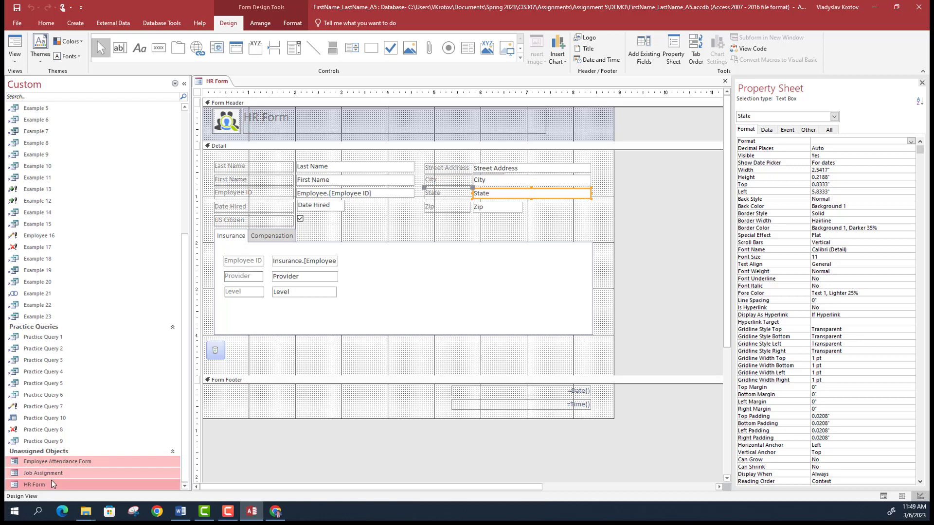
right_click(55, 478)
mouse_move(100, 459)
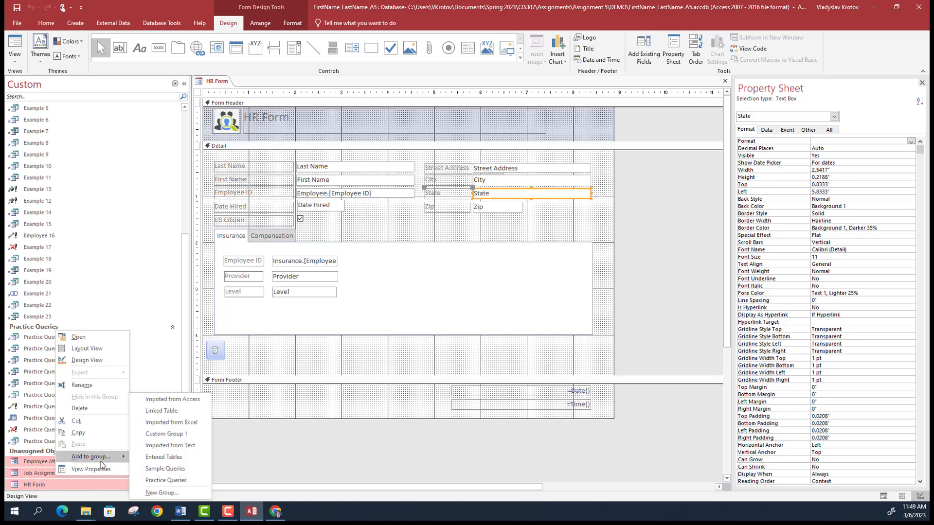
left_click(168, 498)
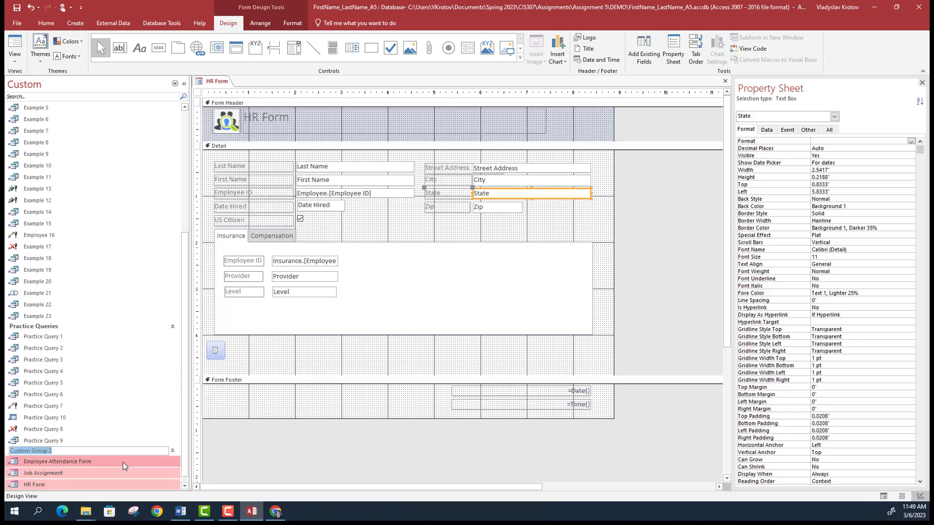
type("Forms Group")
key("BackSpace")
key("BackSpace")
key("BackSpace")
key("BackSpace")
key("BackSpace")
key("BackSpace")
left_click(125, 359)
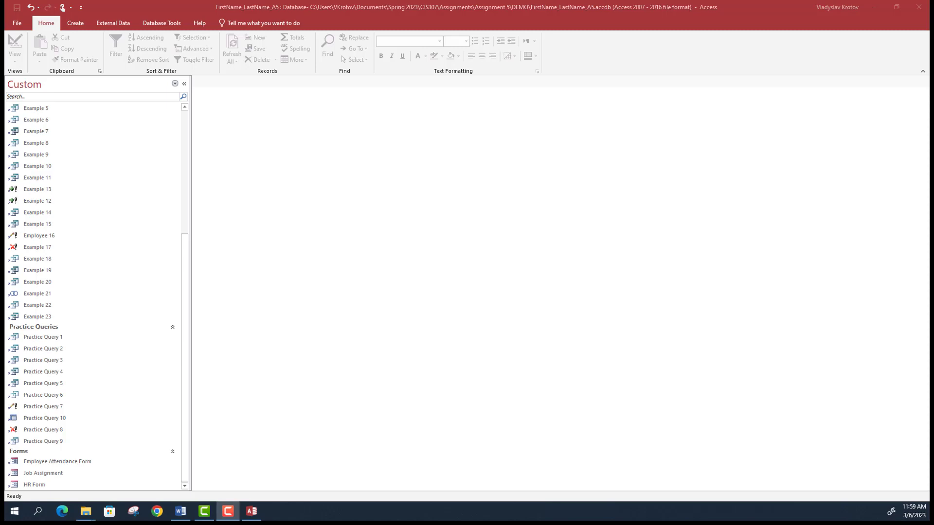
- Bring the Word assignment document forward, showing its Employee Work Report page
key("alt+Tab")
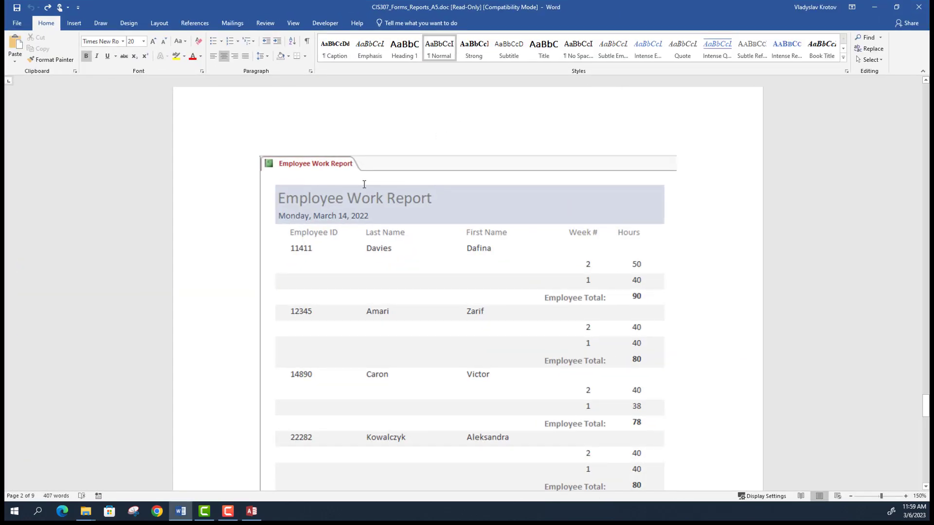
scroll(364, 184, "up", 2)
scroll(363, 184, "down", 4)
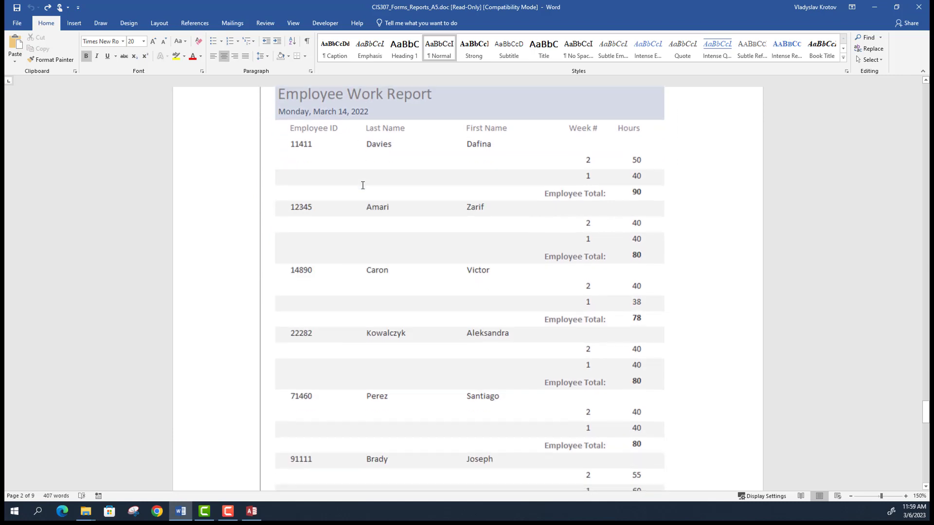
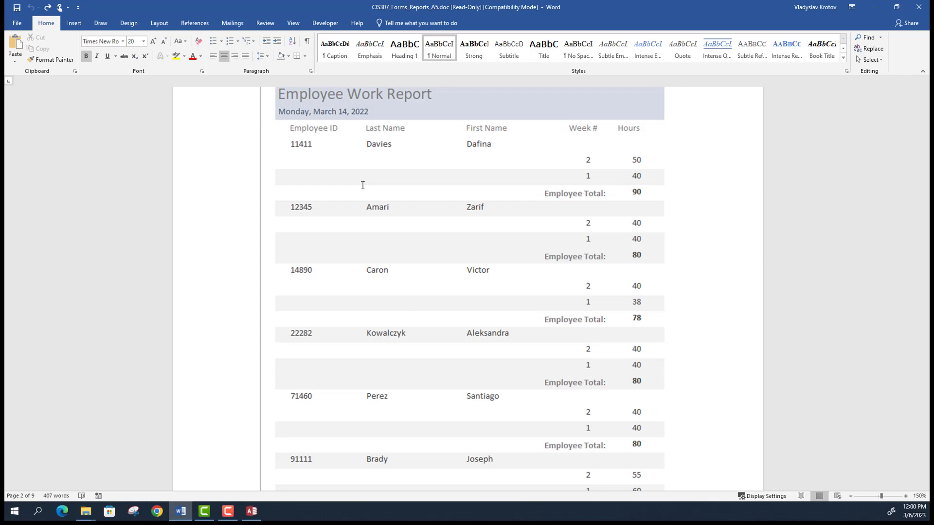
- Review the Word copy of the Employee Work Report (Grand Total 523), then return to Access
scroll(362, 186, "up", 1)
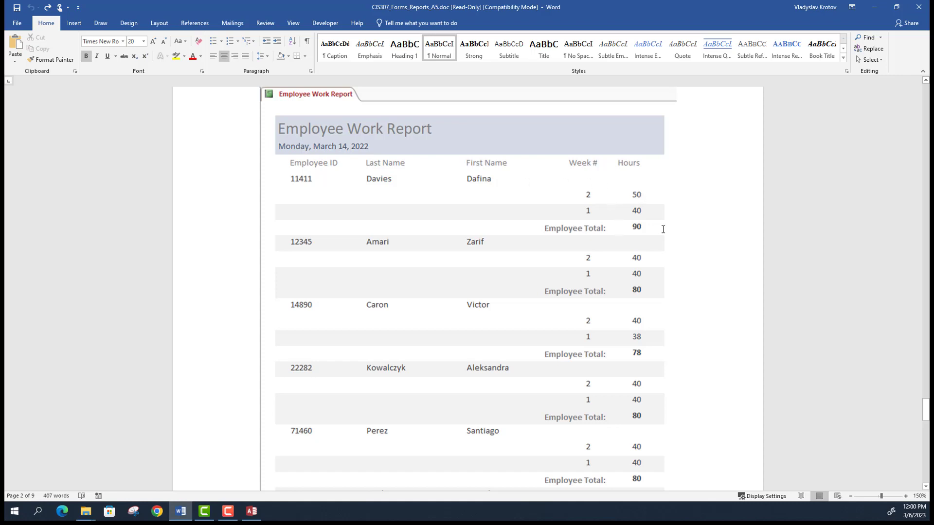
scroll(615, 230, "down", 5)
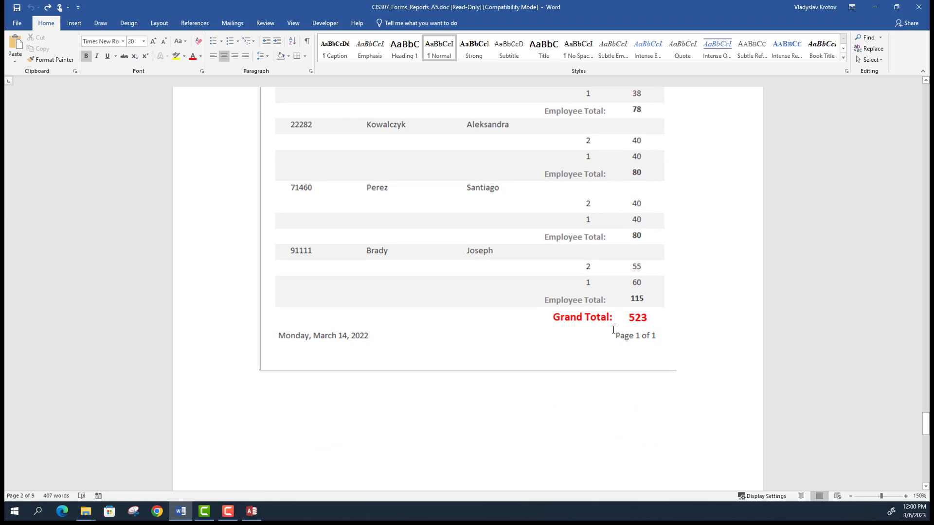
scroll(614, 330, "up", 2)
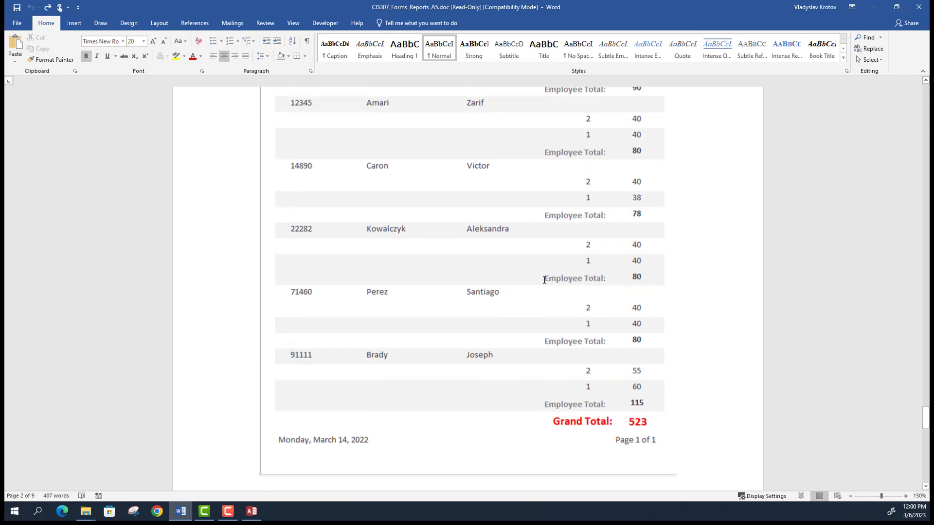
scroll(534, 312, "up", 3)
scroll(534, 312, "down", 2)
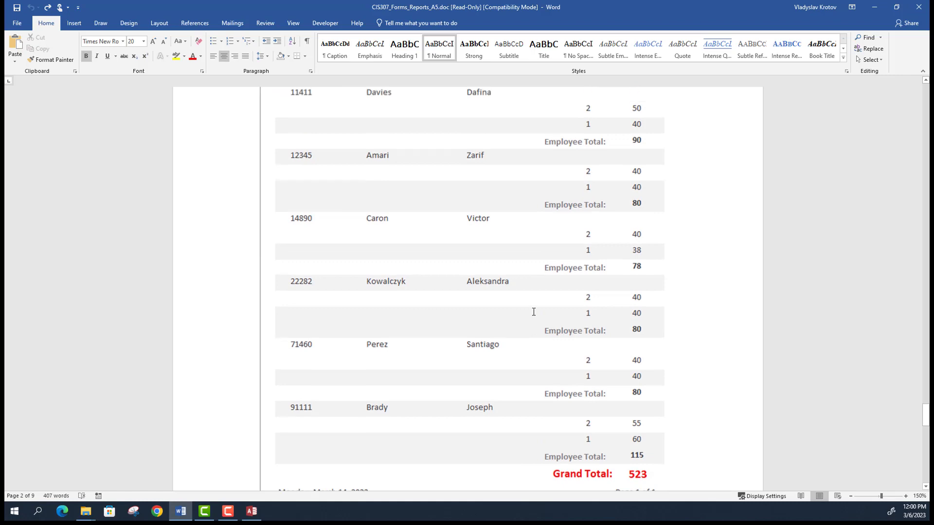
scroll(534, 312, "up", 2)
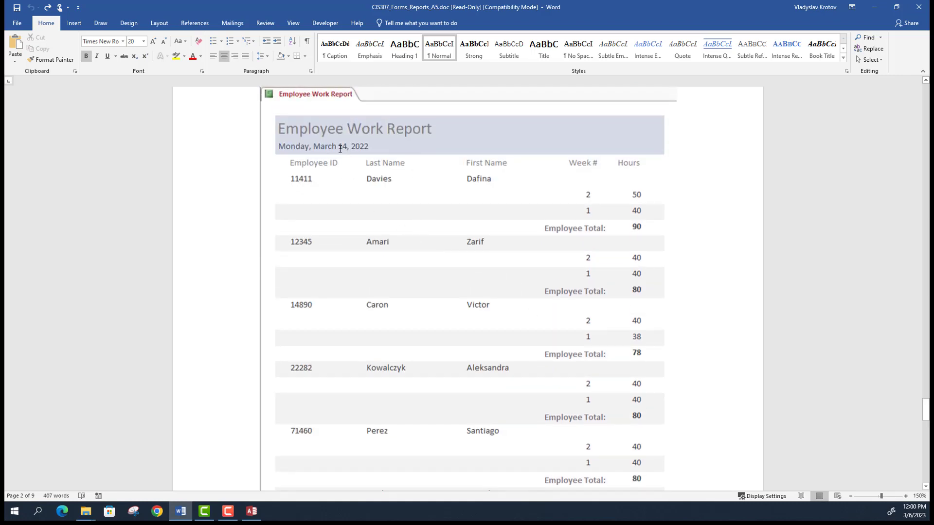
scroll(340, 150, "down", 6)
scroll(350, 156, "up", 5)
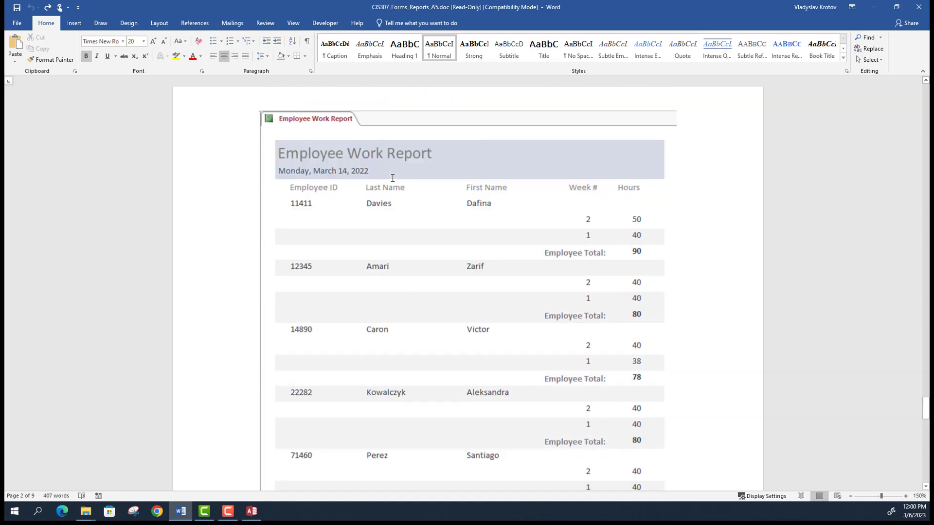
left_click(874, 6)
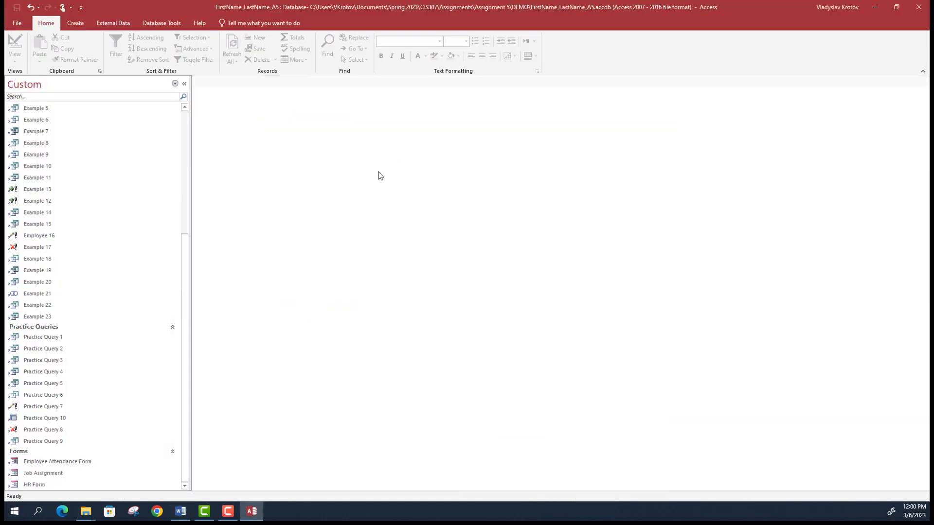
- Recheck the Word sample report, move its window left, then return to Access's Create tab
scroll(163, 317, "up", 3)
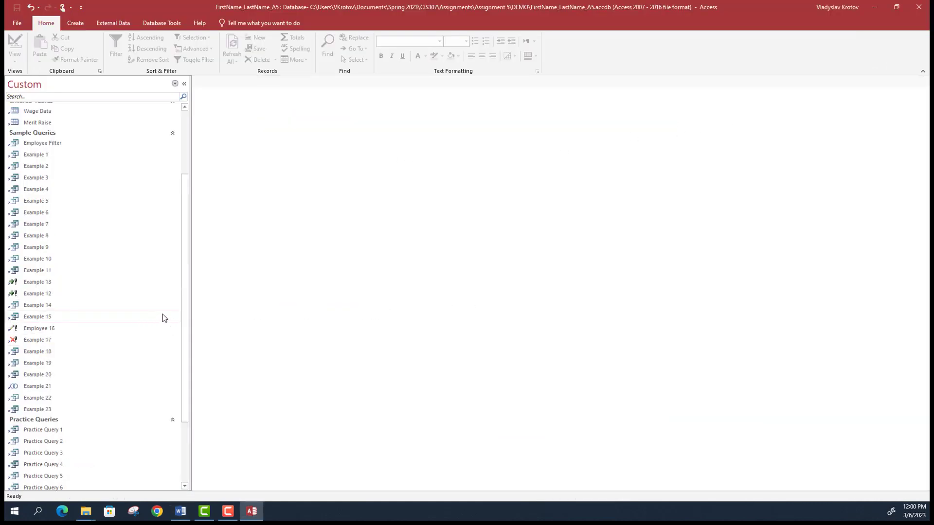
scroll(163, 317, "up", 3)
scroll(163, 318, "down", 6)
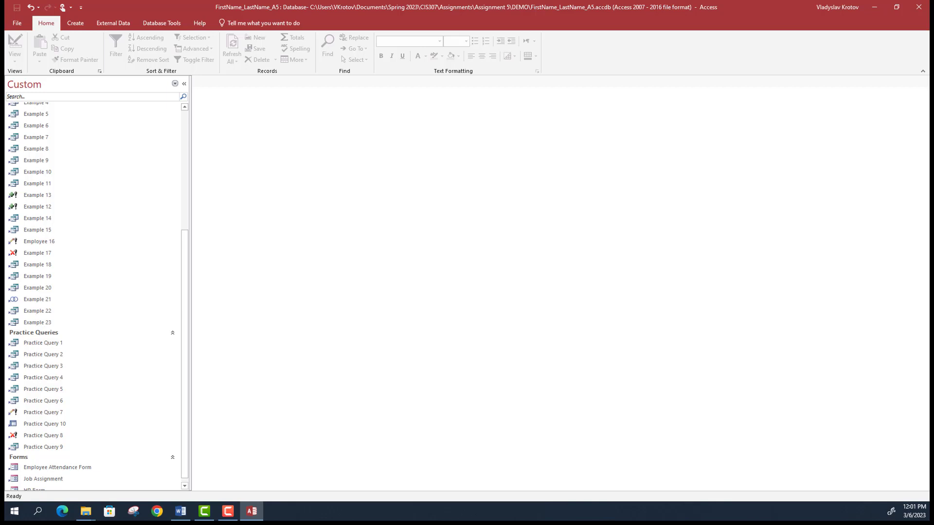
scroll(127, 308, "down", 1)
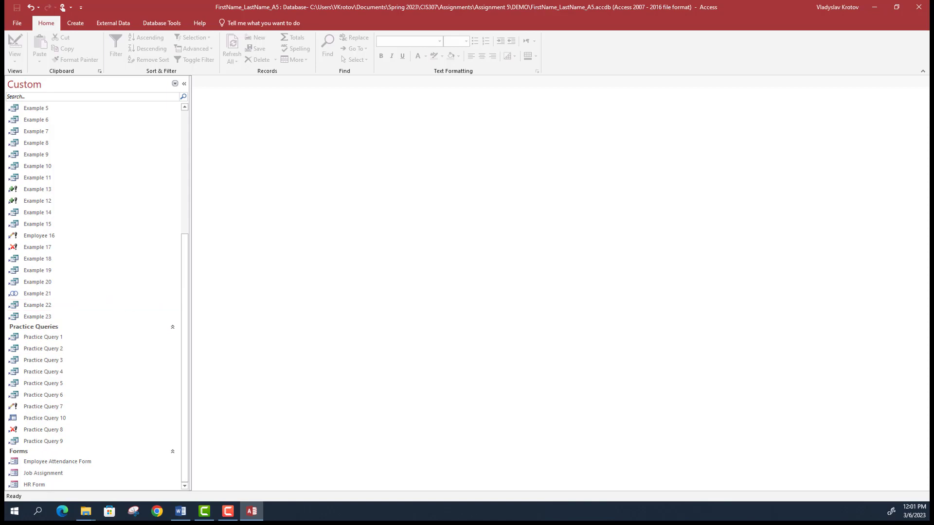
left_click(181, 511)
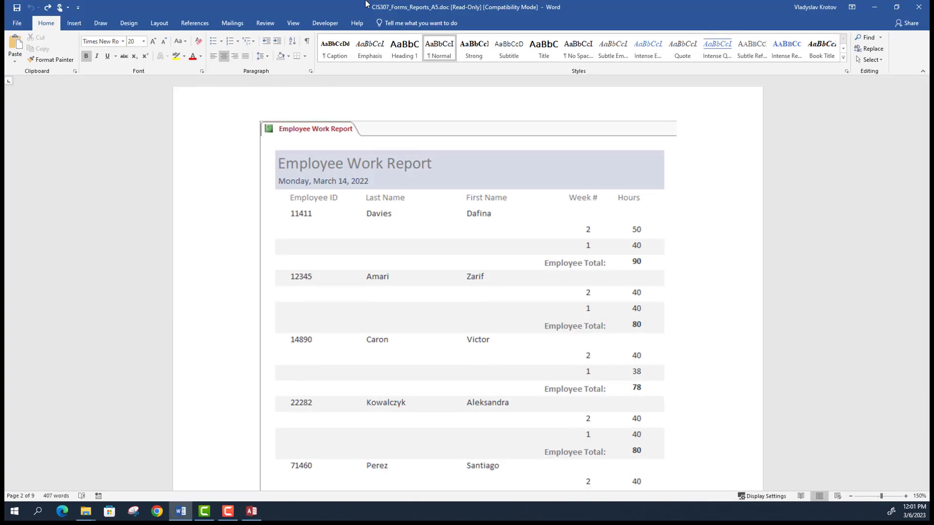
left_click_drag(369, 4, 5, 4)
key("alt+Tab")
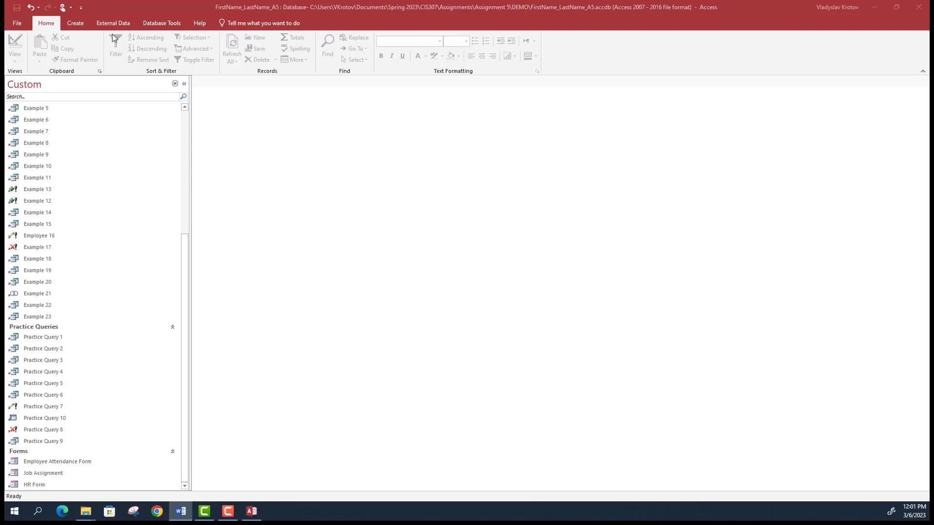
left_click(75, 23)
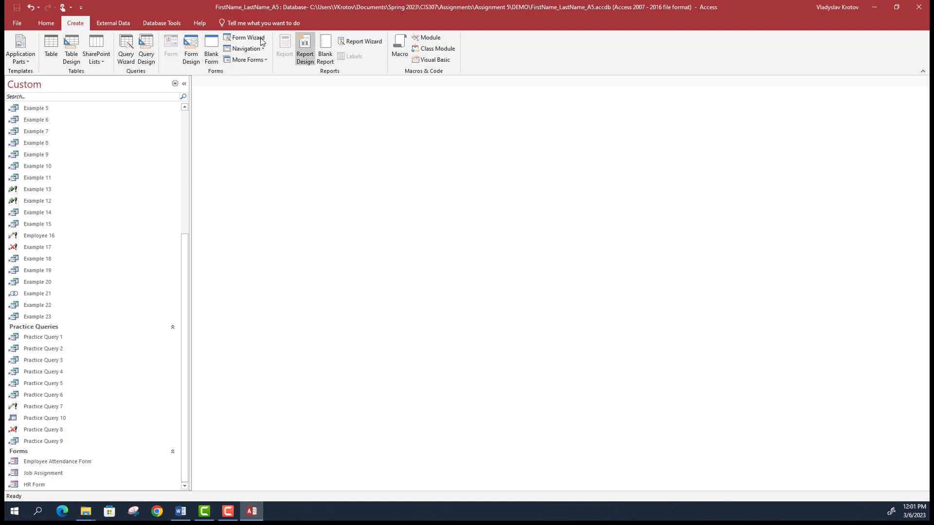
- Start a new query in Design View using the Employee and Hours Worked tables
left_click(146, 49)
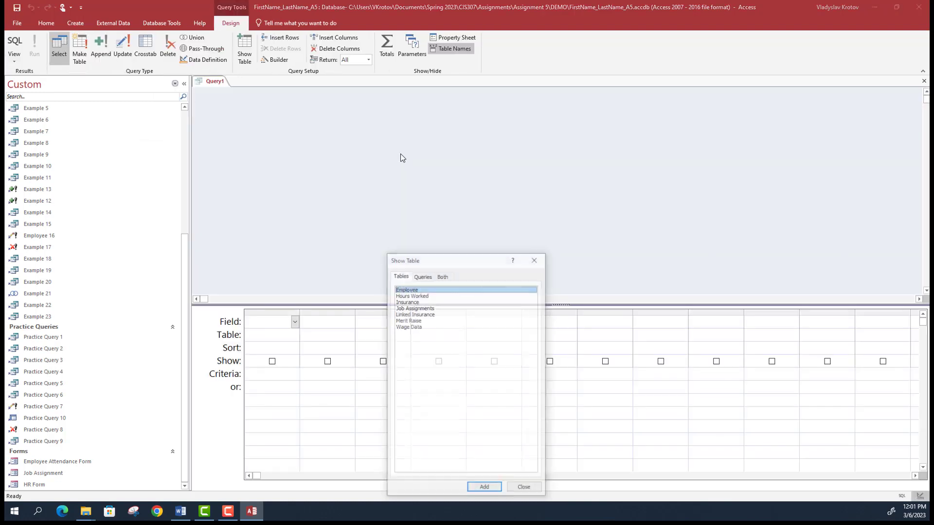
left_click(430, 295, "shift")
left_click(485, 489)
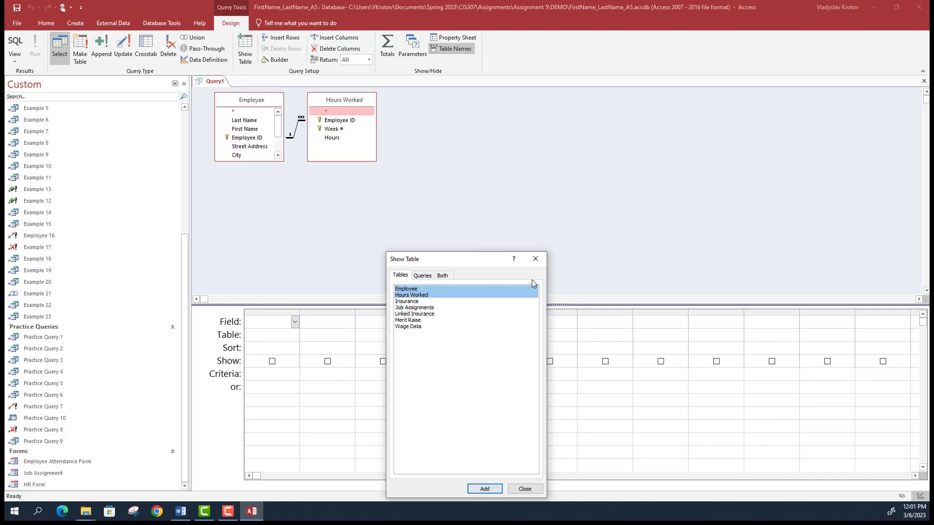
left_click(536, 258)
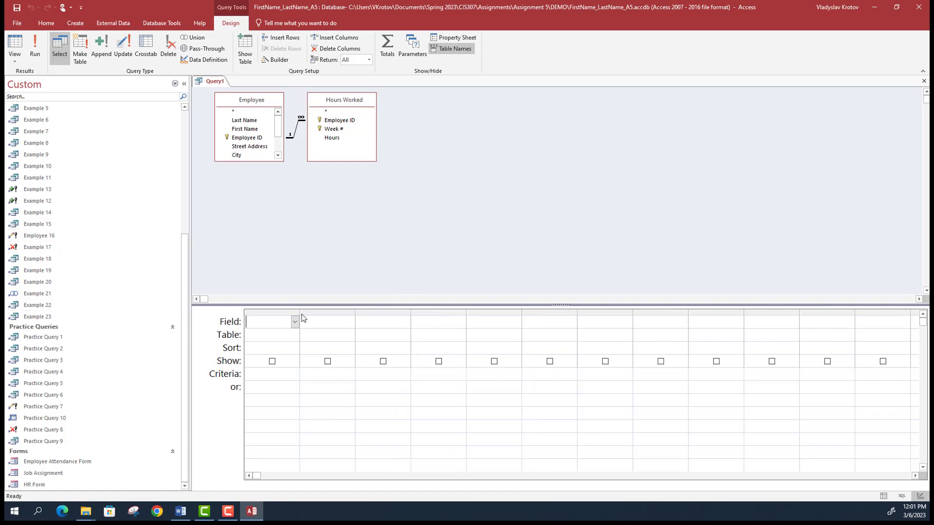
- Put Employee ID and Last Name from the Employee table in the first two columns
left_click(295, 335)
left_click(280, 348)
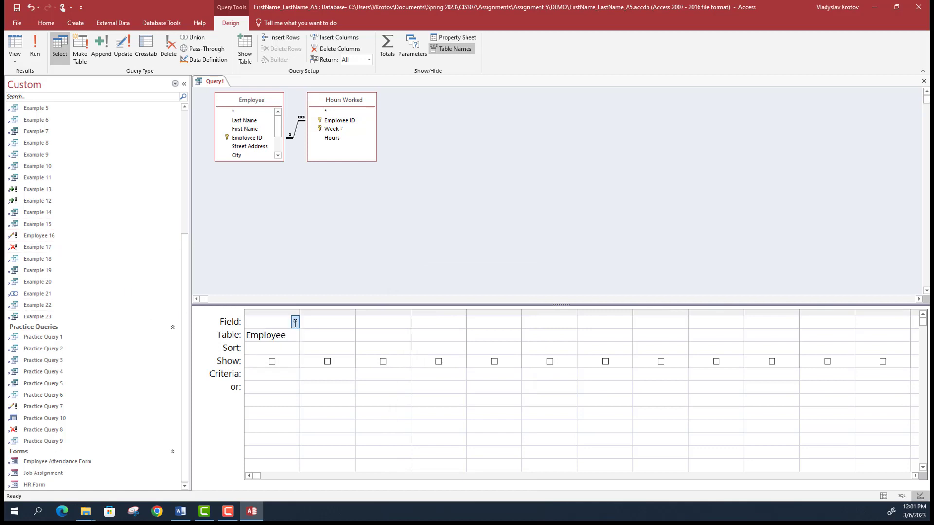
left_click(295, 322)
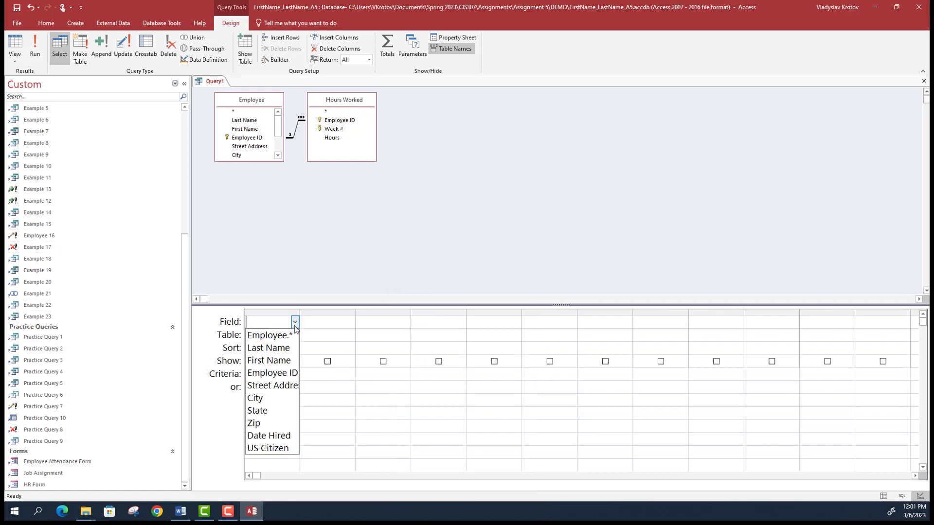
left_click(282, 373)
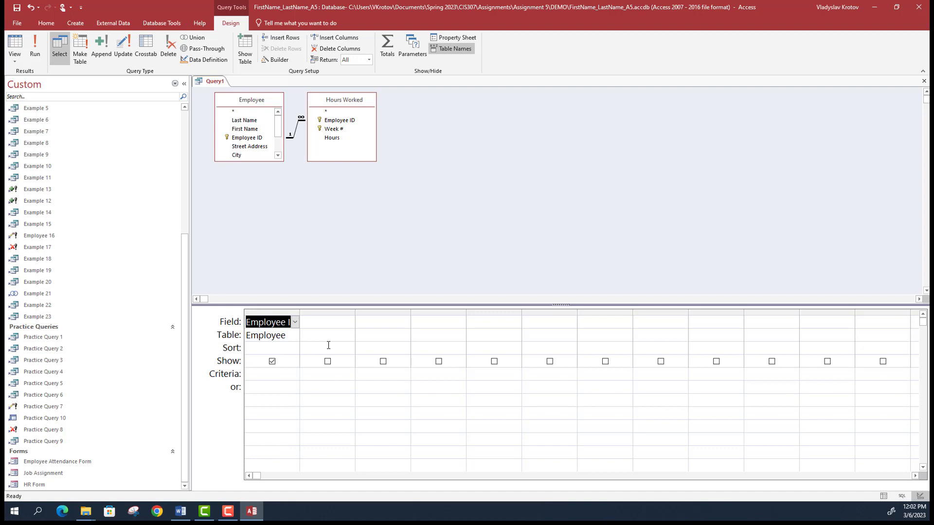
left_click(333, 336)
left_click(350, 335)
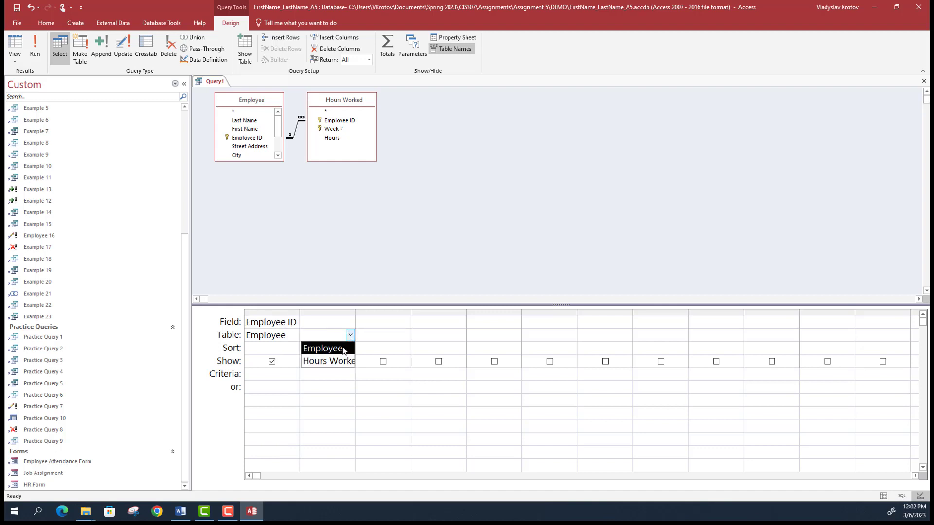
left_click(344, 350)
left_click(350, 322)
left_click(322, 348)
- Add First Name from Employee and Week # from Hours Worked as columns three and four
left_click(406, 336)
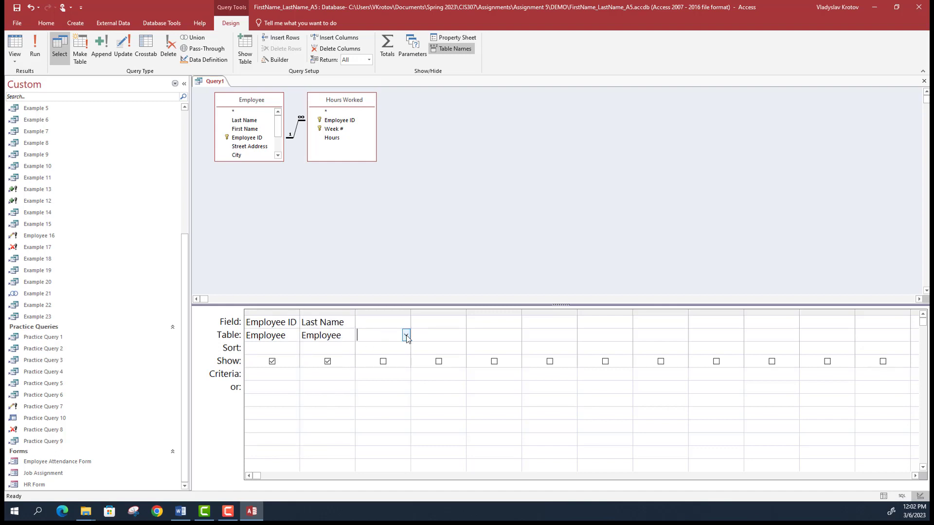
left_click(407, 336)
left_click(385, 348)
left_click(407, 322)
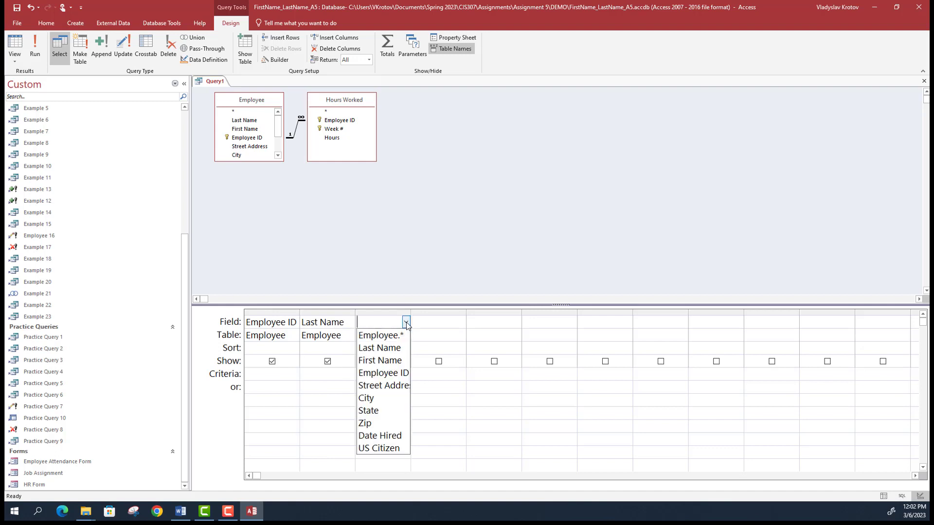
left_click(399, 361)
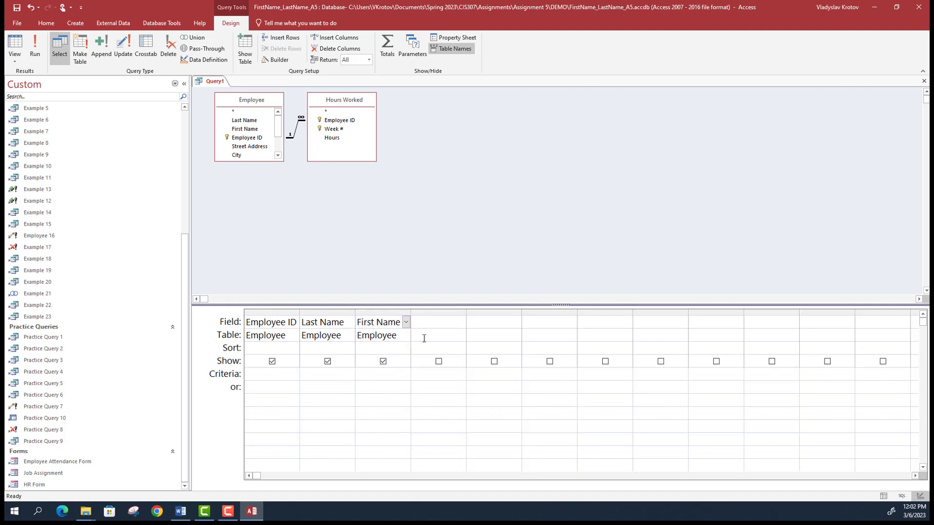
left_click(424, 339)
left_click(461, 336)
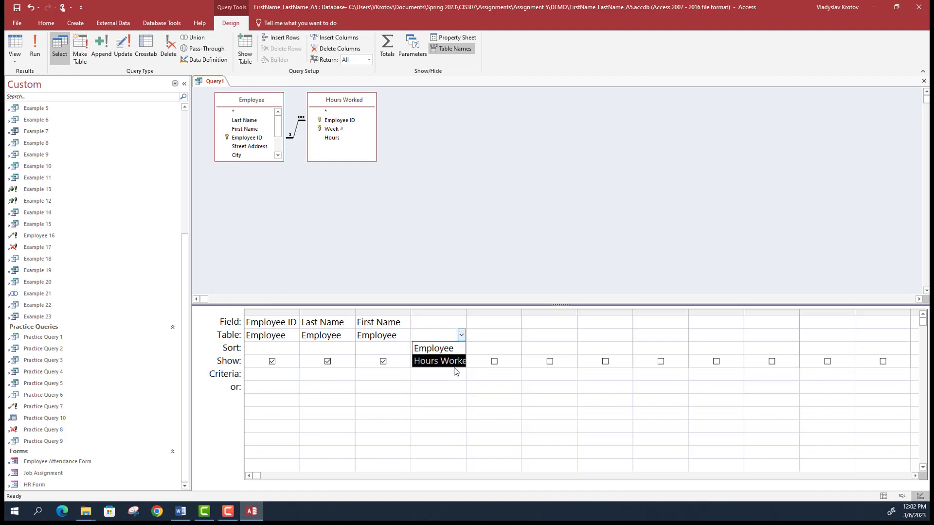
left_click(457, 363)
left_click(460, 323)
left_click(462, 323)
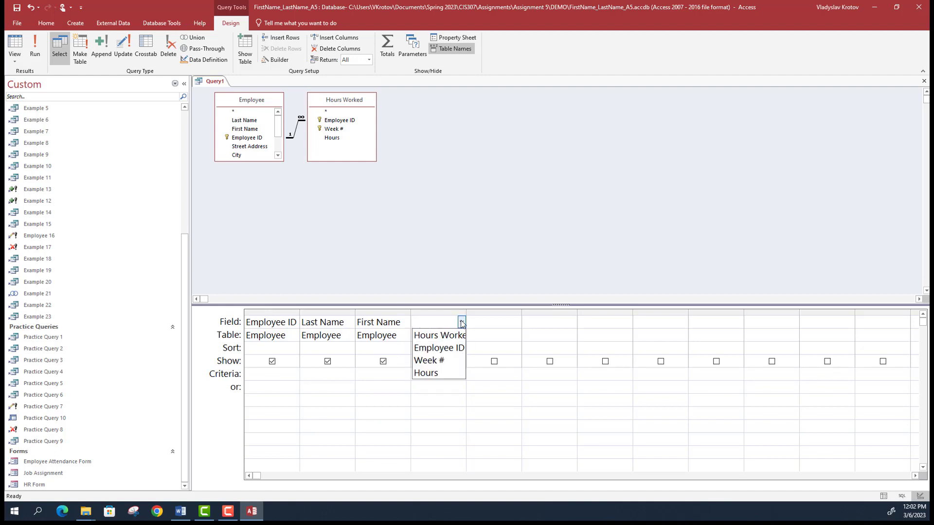
left_click(441, 361)
- Add the Hours field from Hours Worked in column five and widen that column
left_click(510, 337)
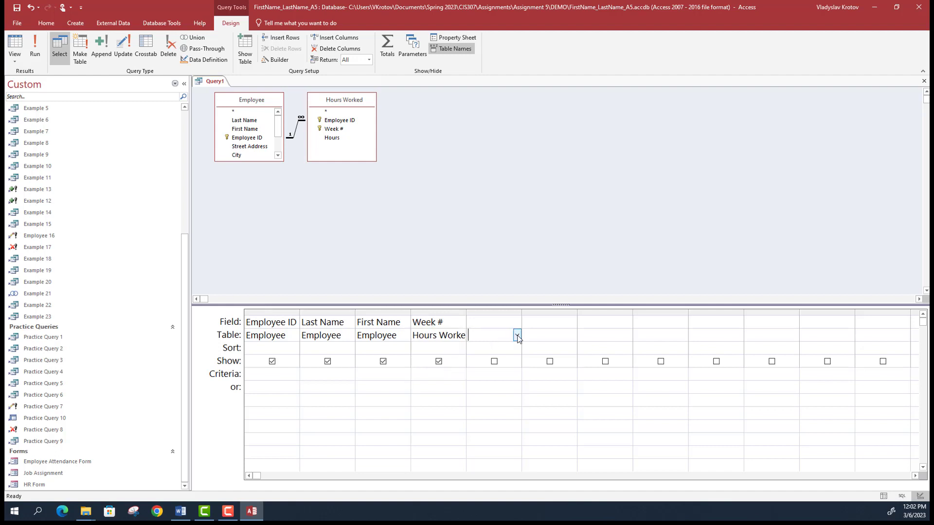
left_click(517, 335)
left_click(484, 360)
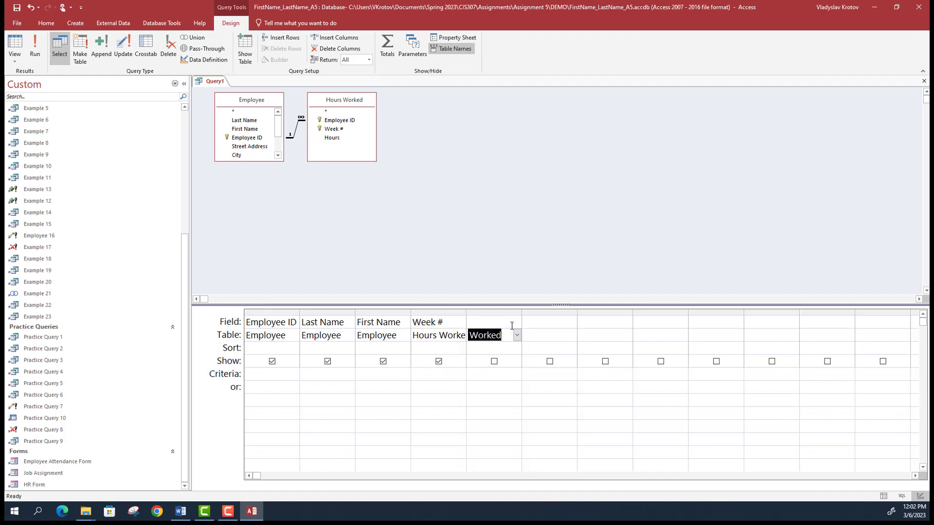
left_click(511, 323)
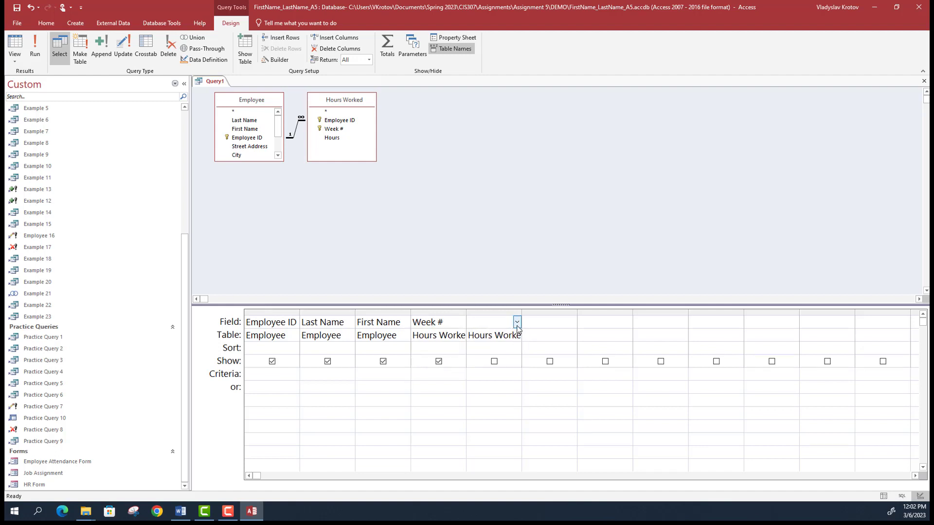
left_click(517, 323)
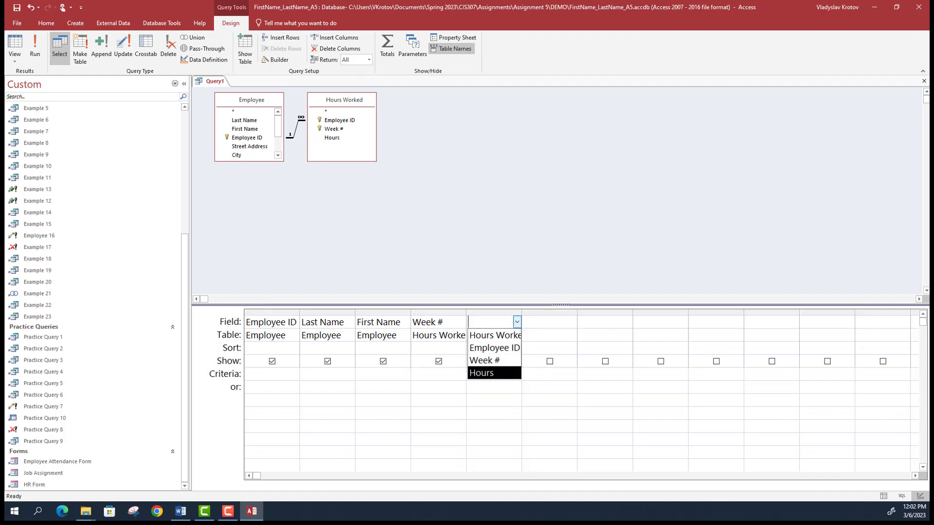
left_click(486, 373)
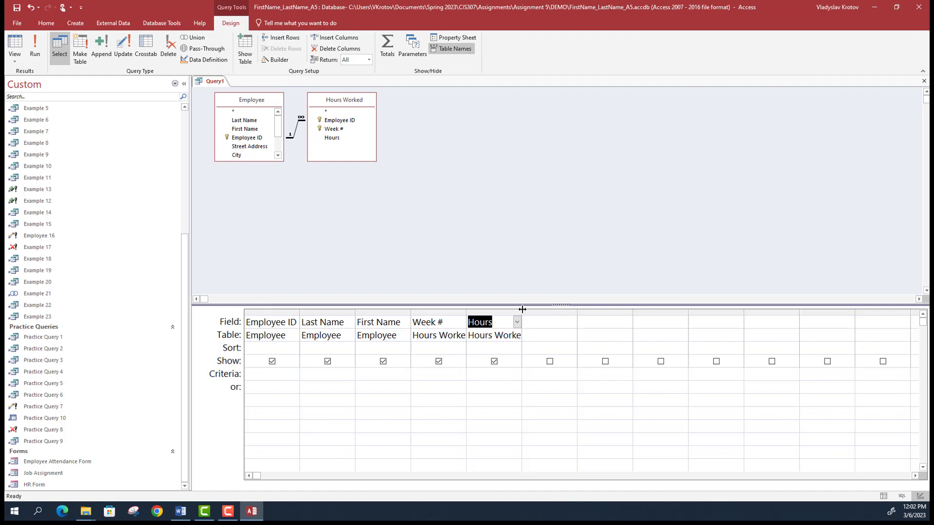
left_click_drag(522, 309, 531, 309)
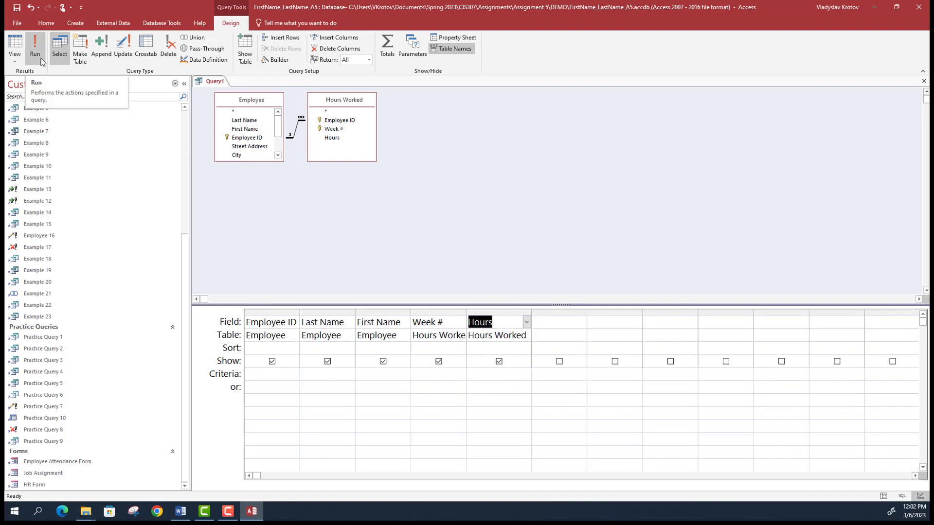
- Run the query to check its results, then return to Design View
left_click(41, 59)
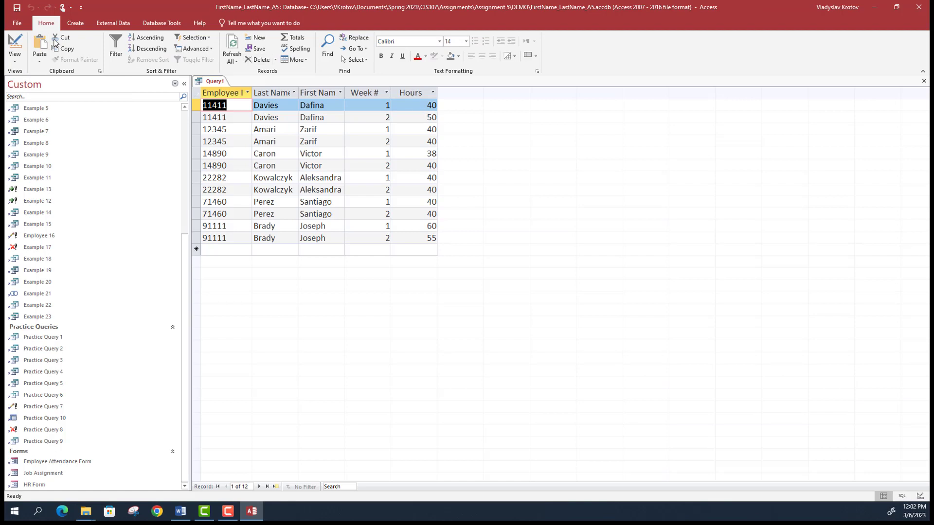
left_click(15, 56)
left_click(53, 117)
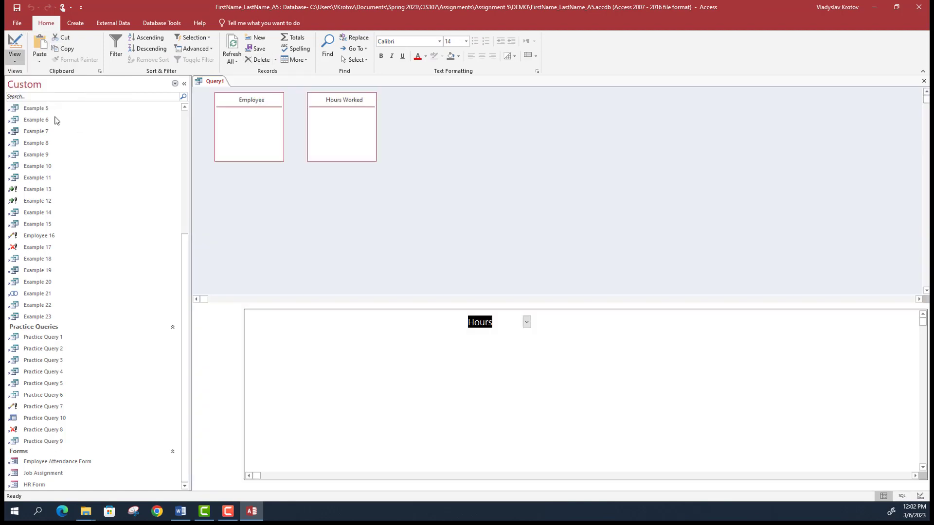
- Save the query as 'Employee Work Report' and close its design window
key("ctrl+s")
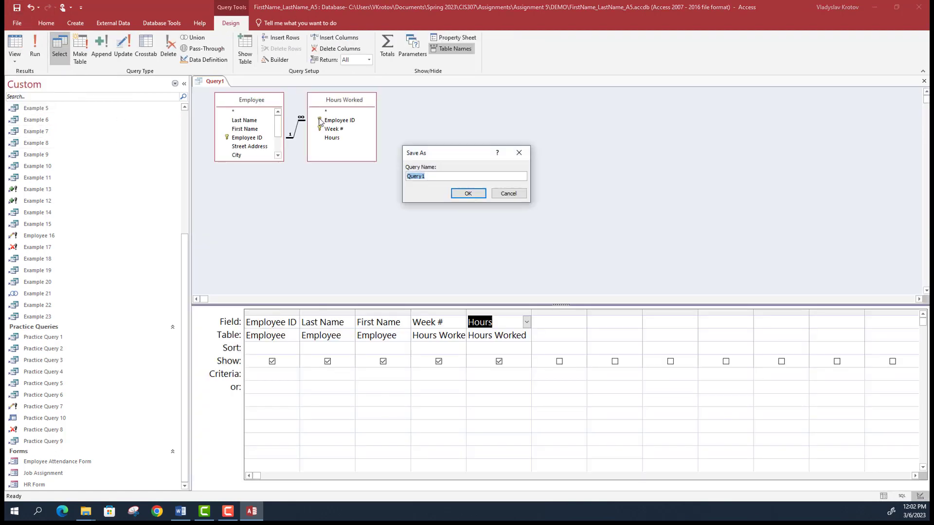
type("Employee Work Report")
left_click(477, 196)
scroll(163, 276, "down", 1)
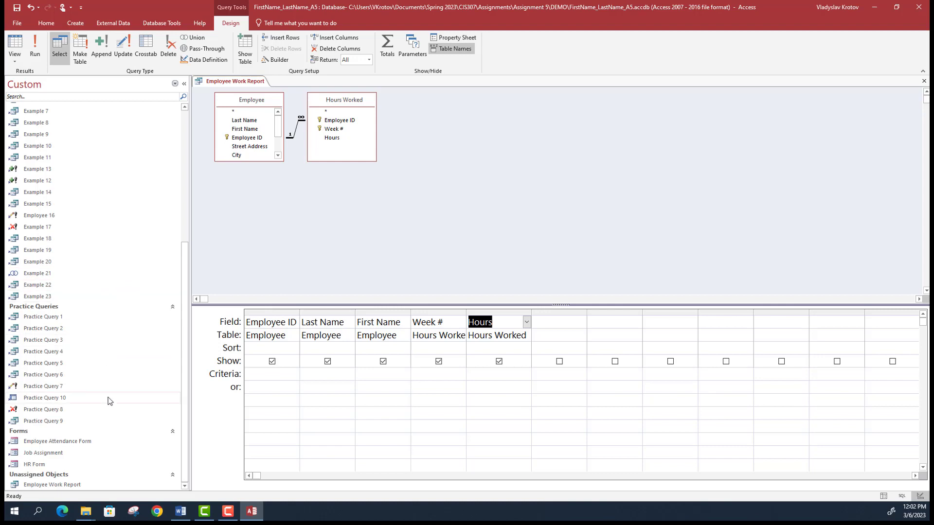
left_click(89, 481)
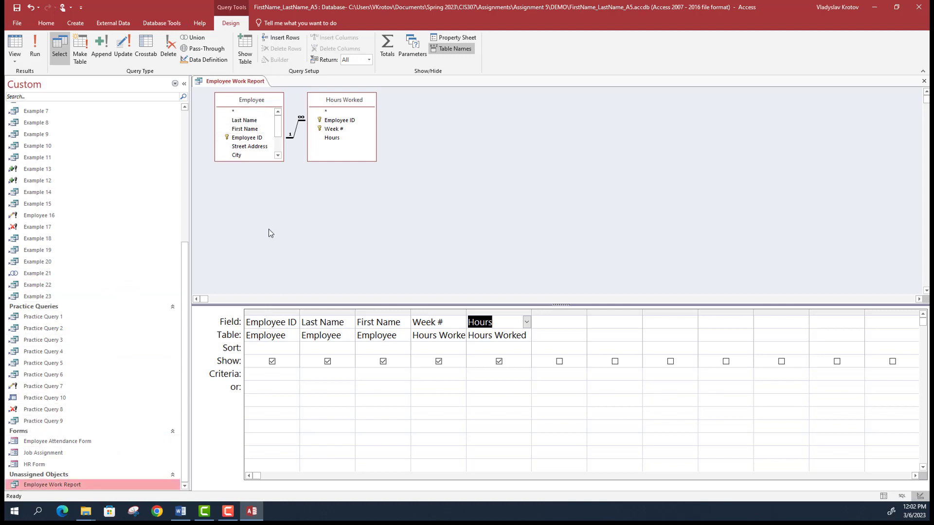
left_click(750, 180)
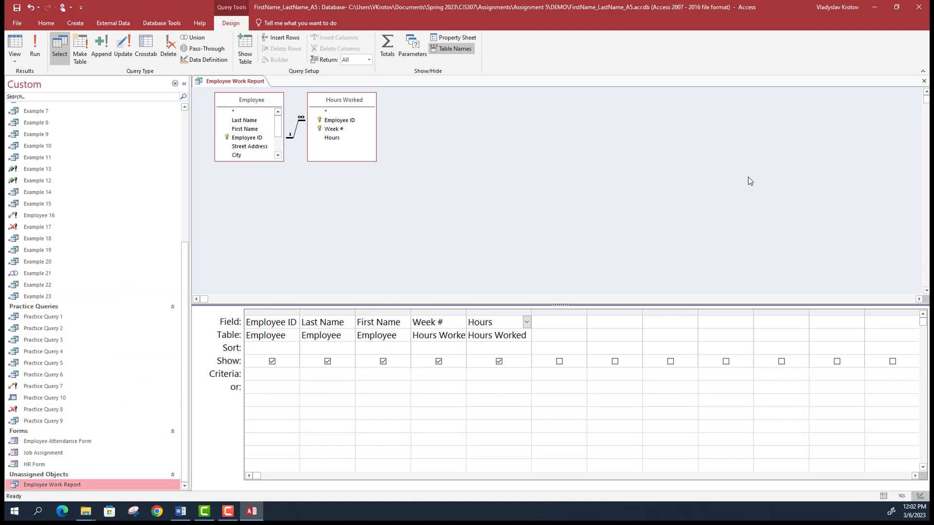
left_click(924, 81)
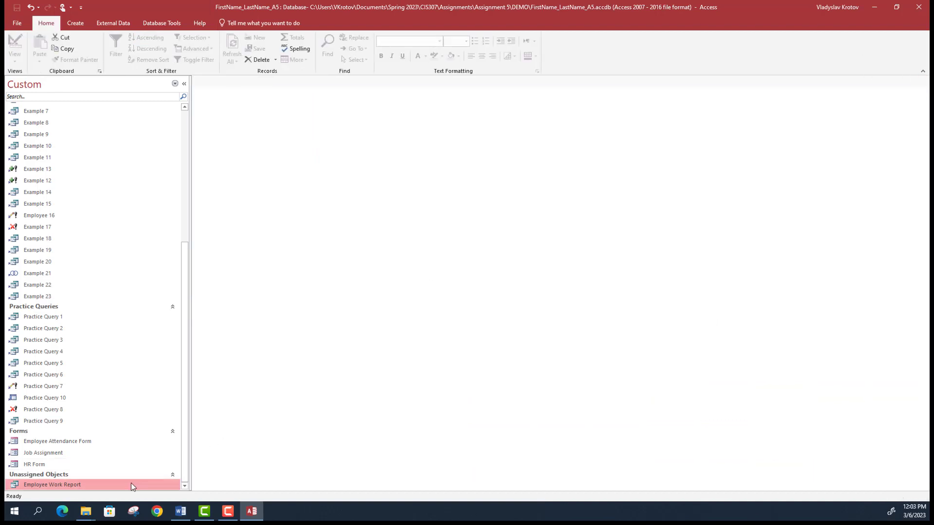
- Run the Report Wizard with all five query fields, viewed by Employee, stepped portrait layout
left_click(80, 23)
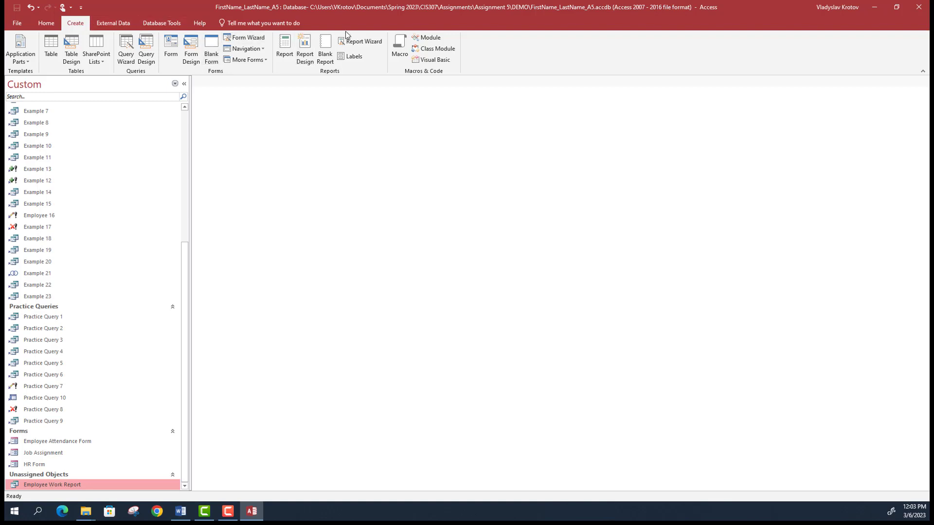
left_click(360, 41)
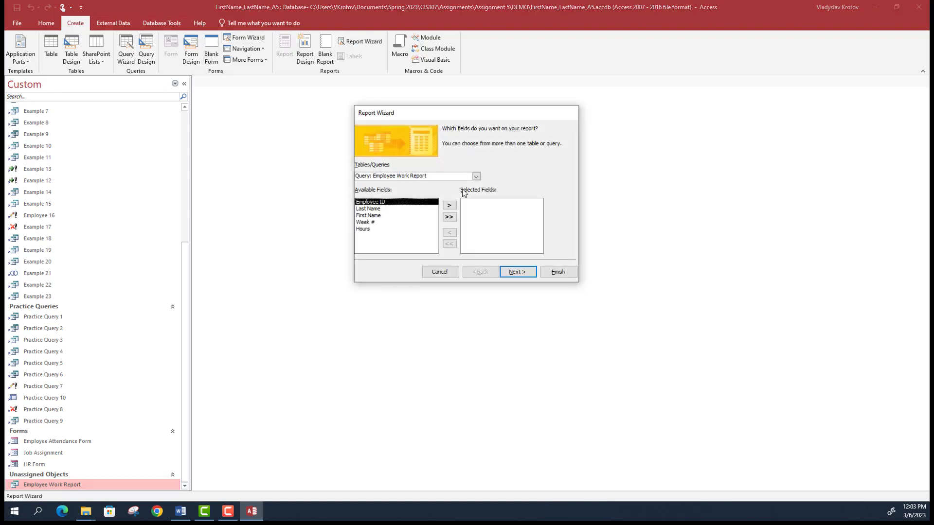
left_click(450, 217)
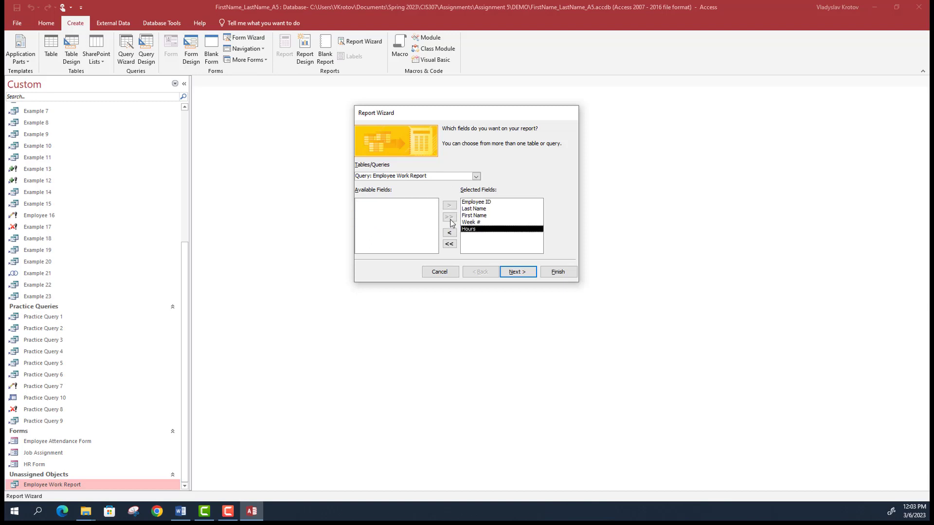
left_click(515, 272)
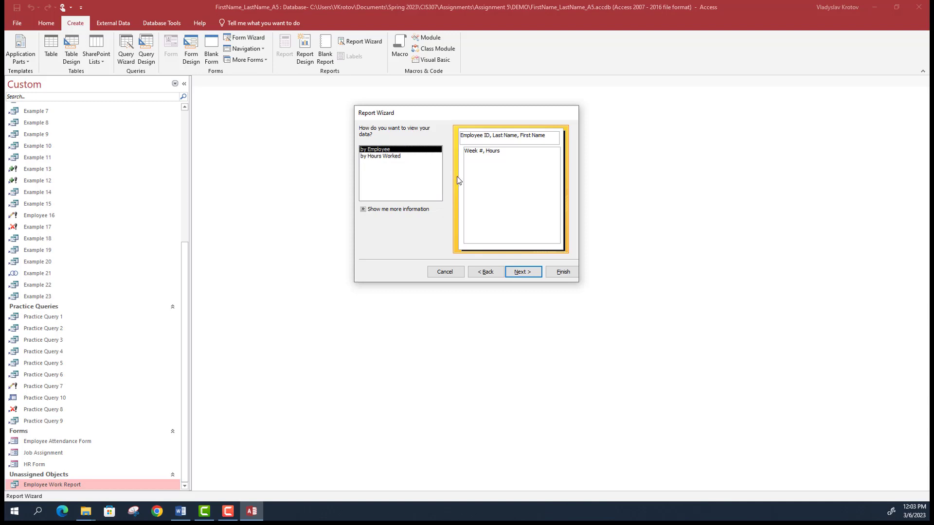
left_click(522, 273)
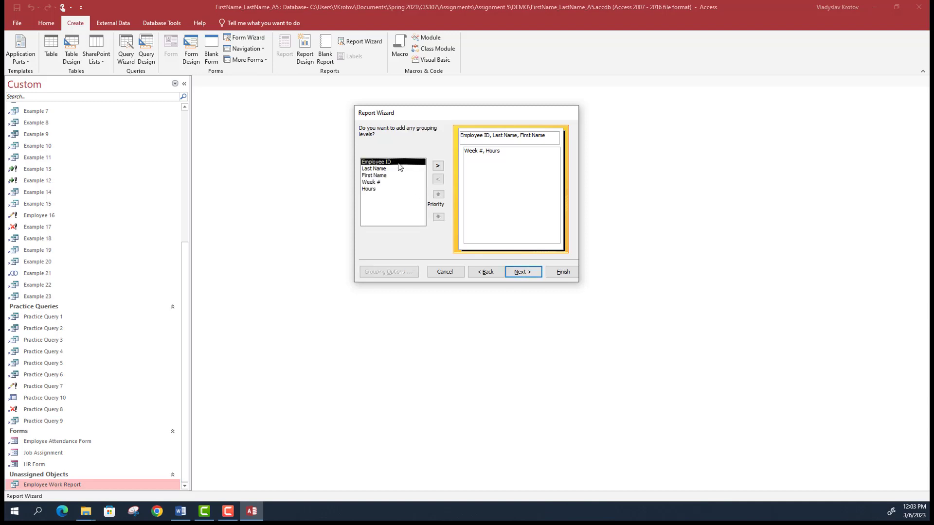
left_click(525, 273)
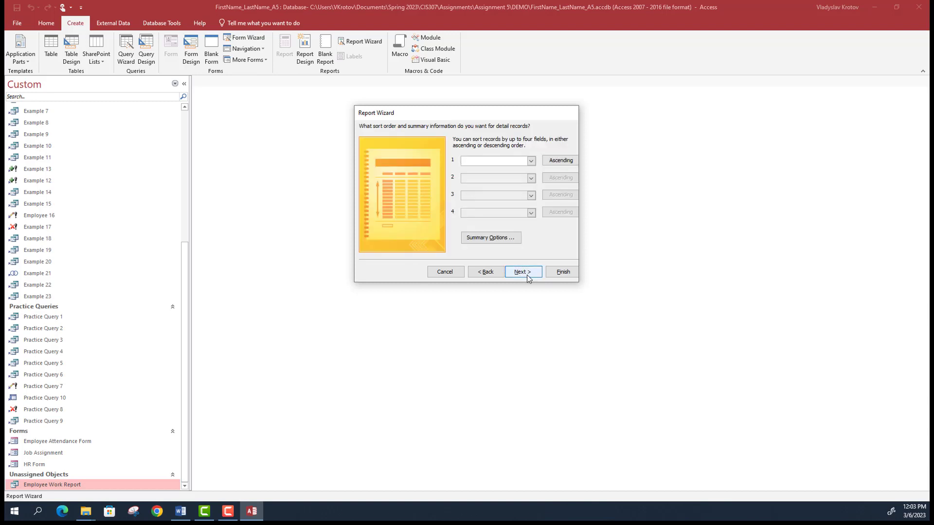
left_click(522, 272)
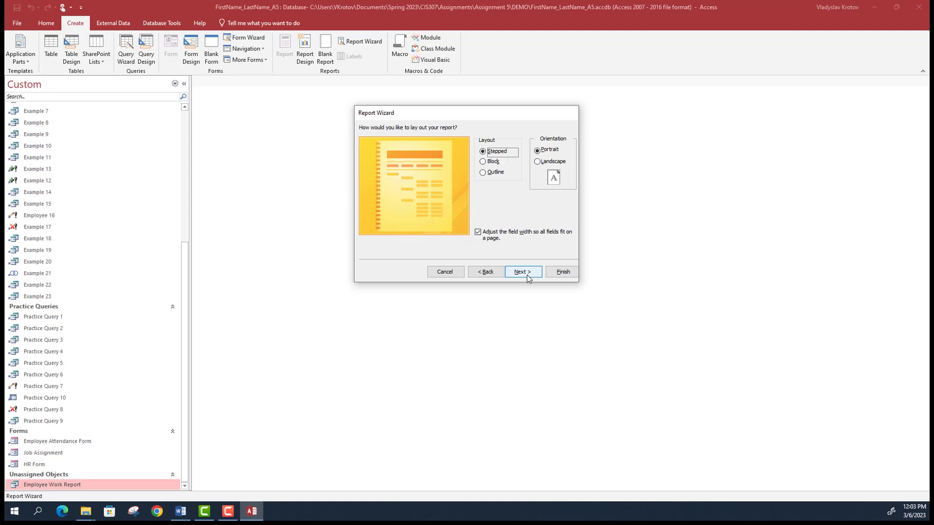
left_click(522, 272)
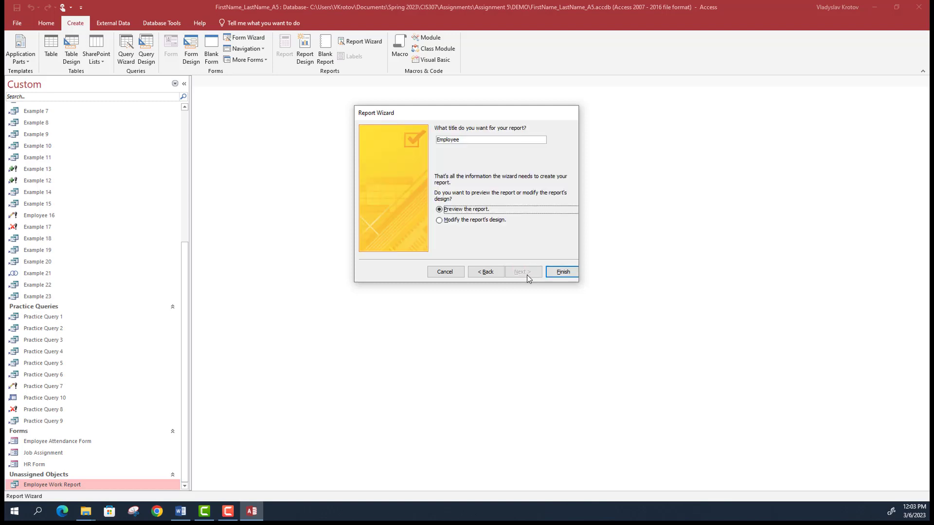
left_click(476, 141)
- Title the report 'Employee Work Report' and finish the wizard to preview it
type("Work W")
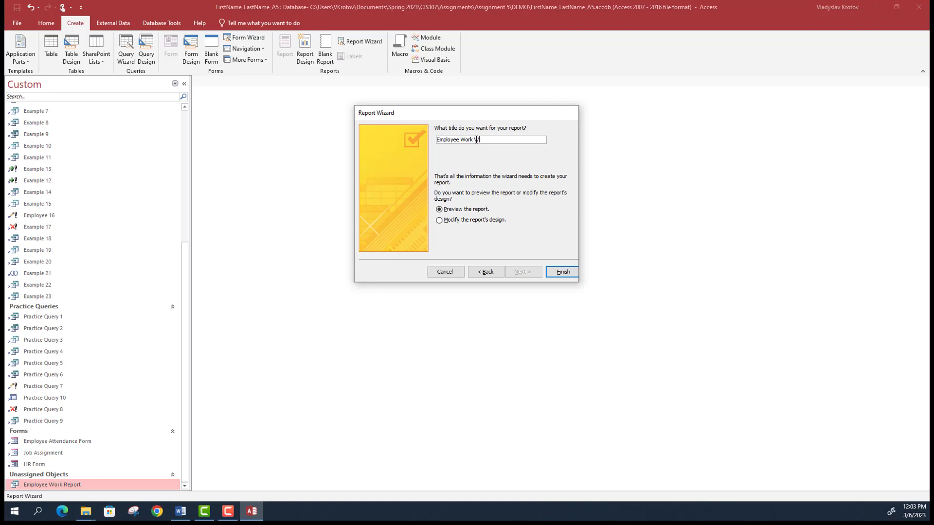
key("BackSpace")
type("Report")
left_click(565, 270)
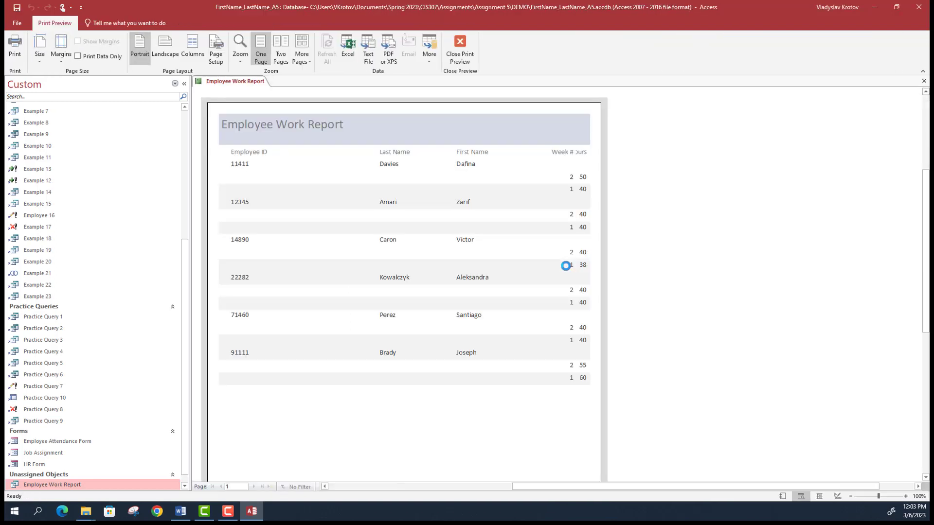
- Zoom the preview out to the whole page, close Print Preview, and switch to Layout View
left_click(527, 206)
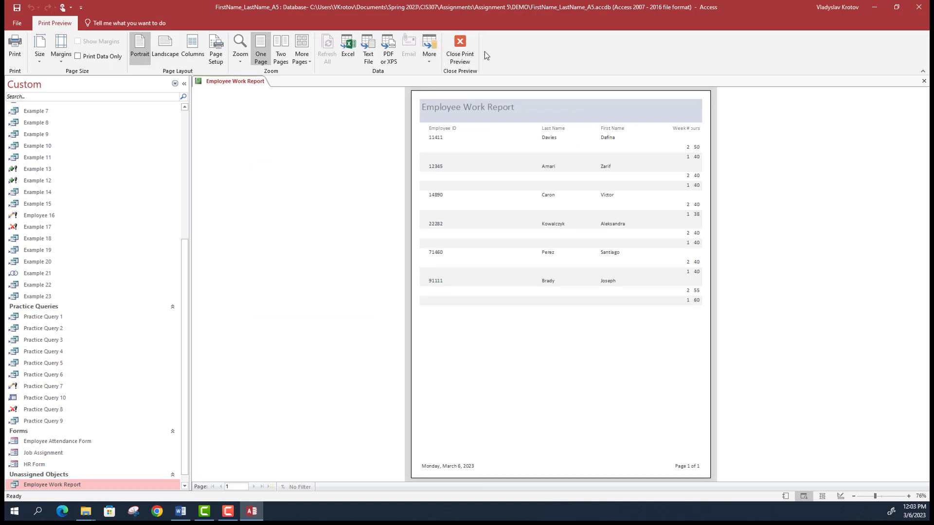
left_click(460, 52)
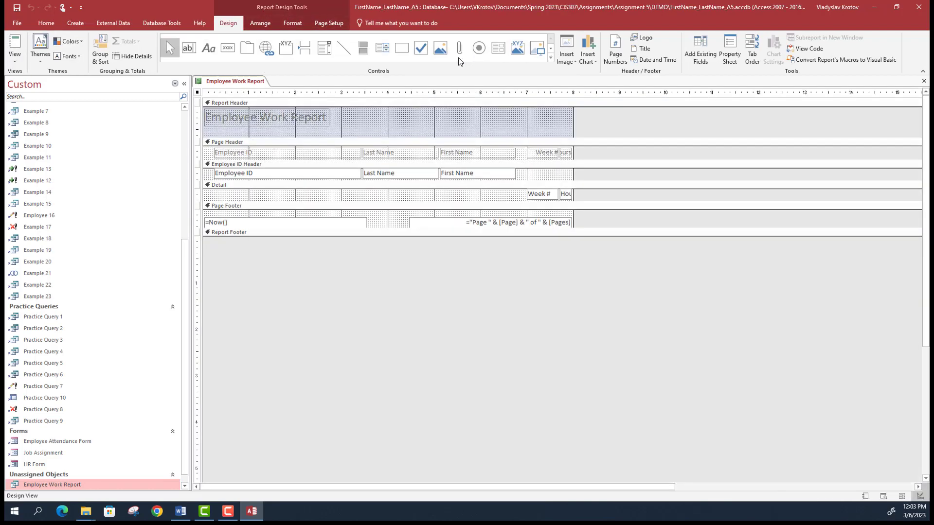
left_click(14, 56)
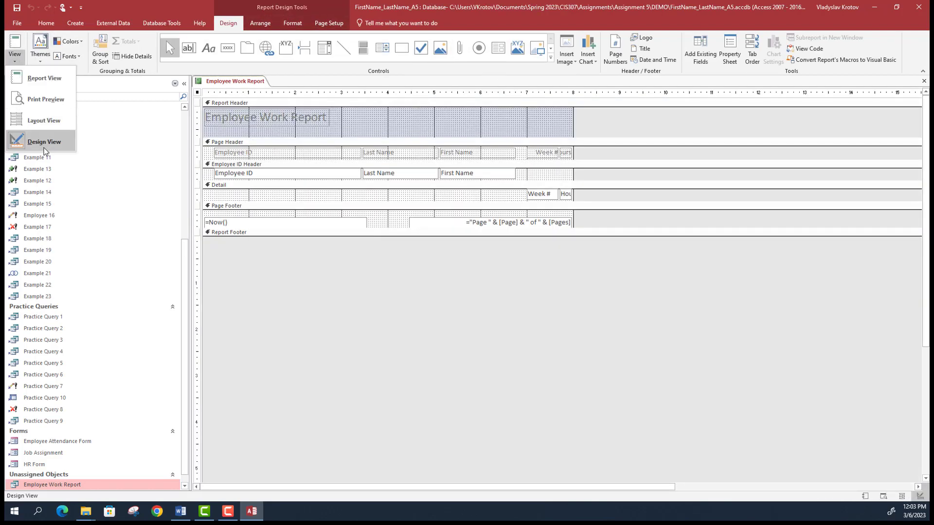
left_click(58, 127)
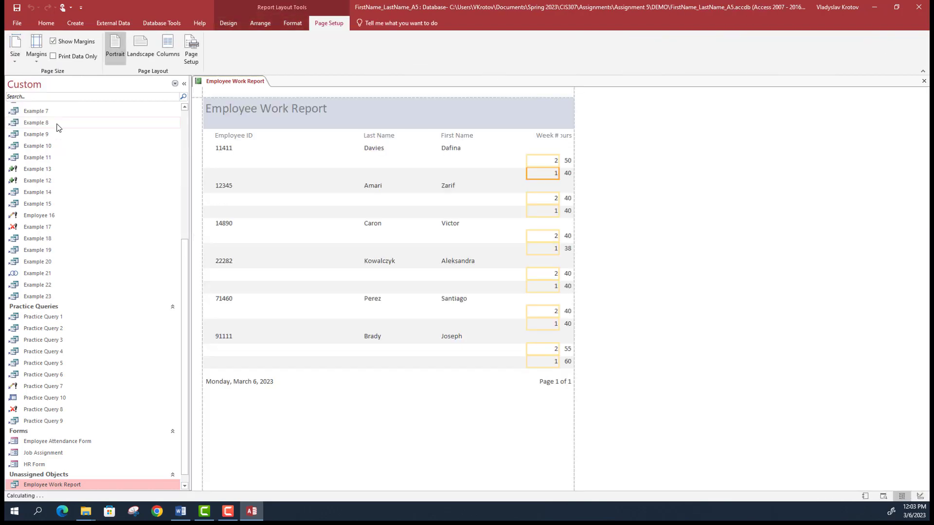
- Narrow the Employee ID column and line up the Last Name heading over its widened values
left_click(366, 150)
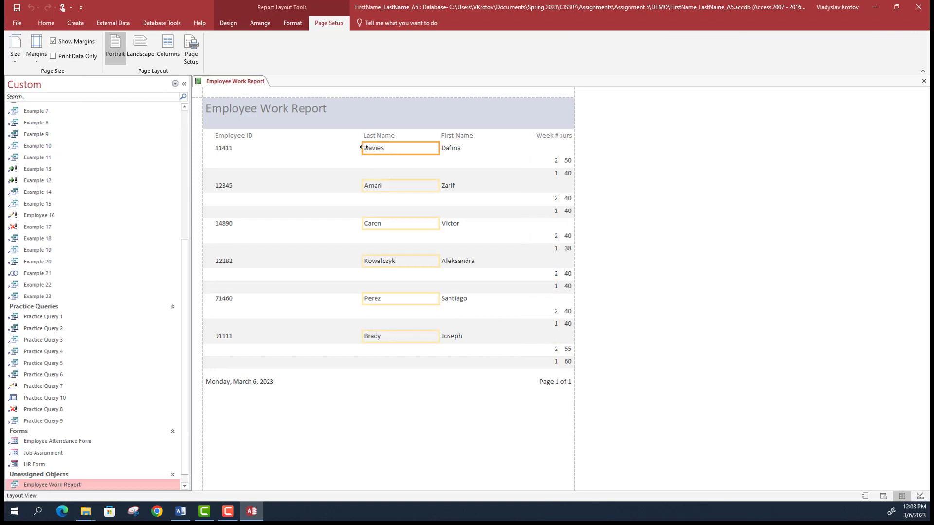
left_click(238, 150)
left_click_drag(361, 147, 285, 144)
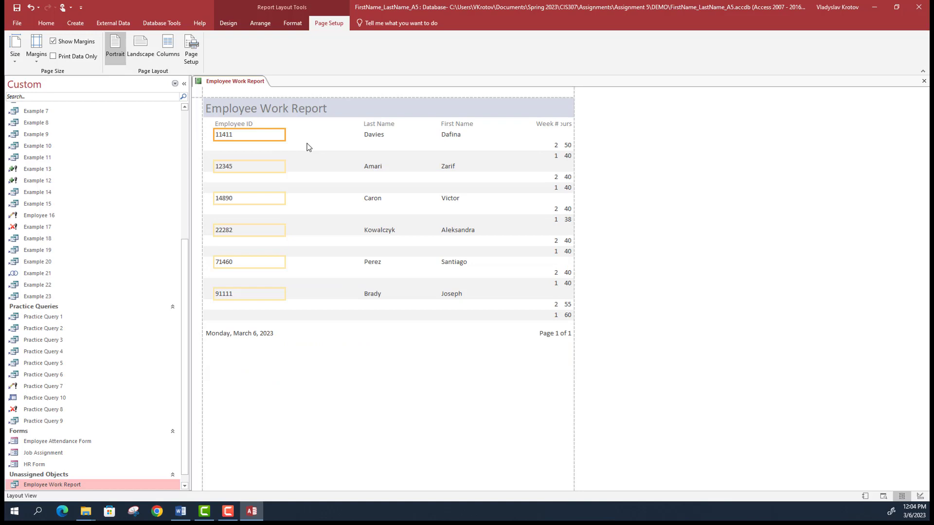
left_click(365, 124)
left_click(372, 137)
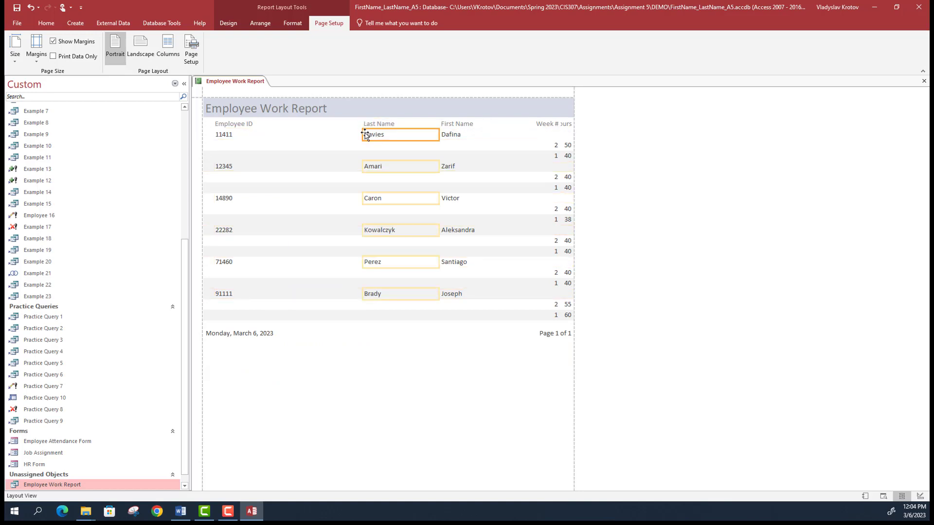
left_click_drag(362, 135, 289, 137)
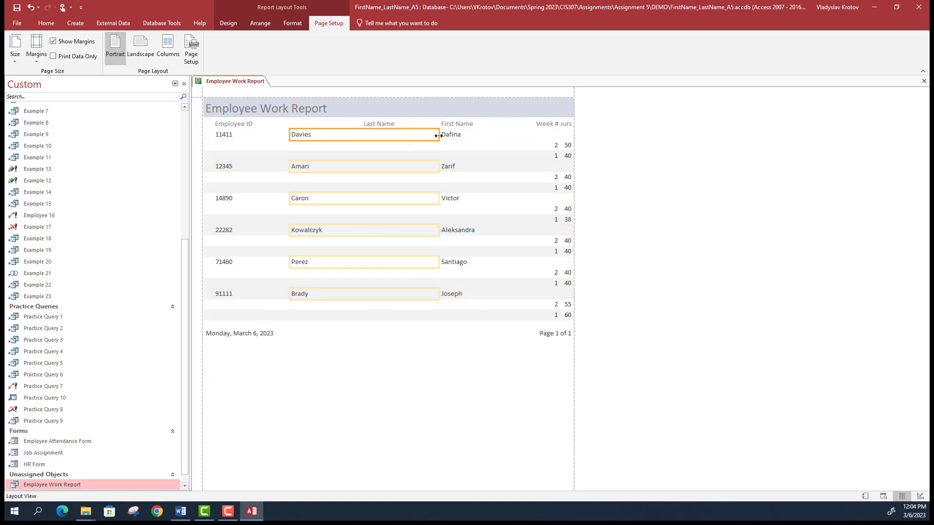
left_click(375, 124)
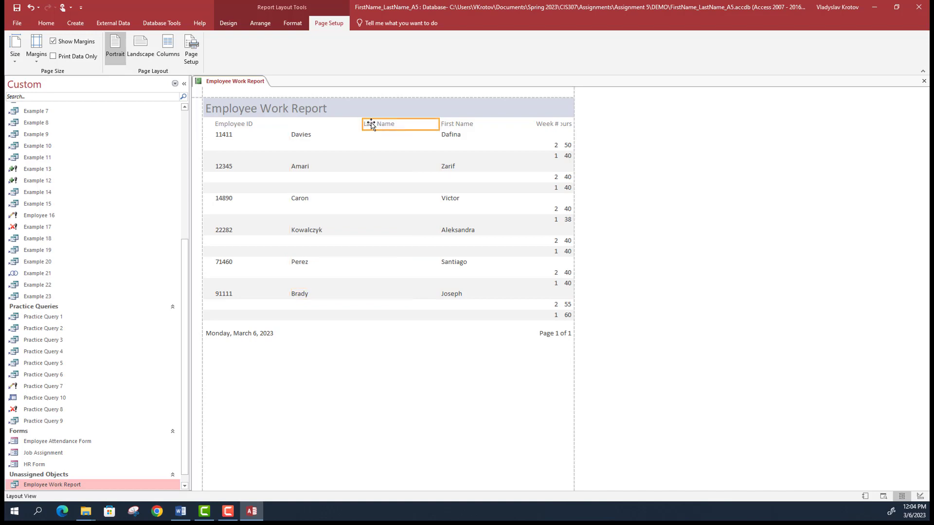
left_click_drag(345, 125, 344, 125)
left_click(344, 124)
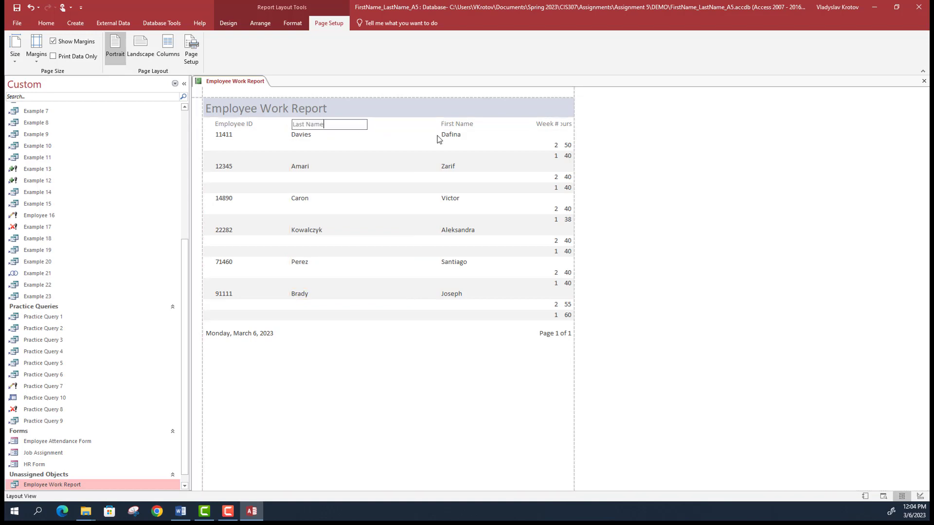
- Widen the First Name values leftward and move the First Name heading over them
left_click(461, 124)
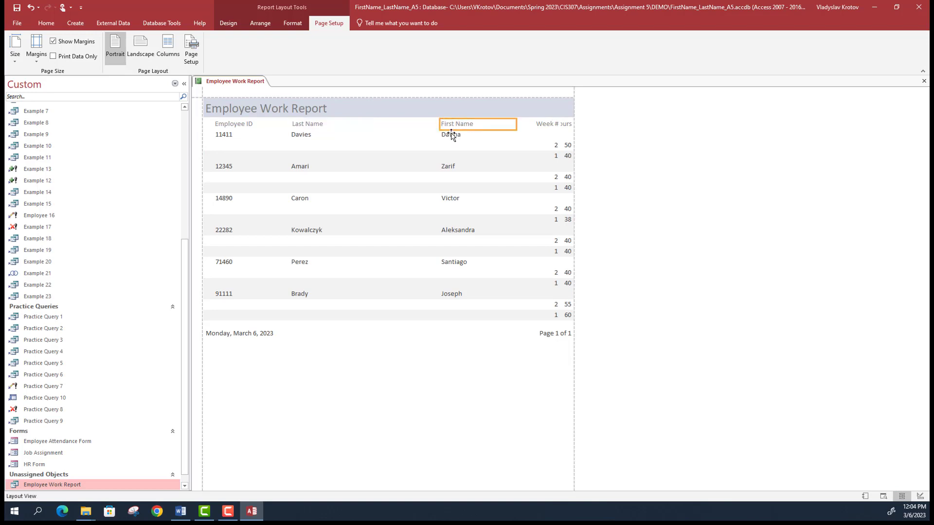
left_click(449, 135)
left_click_drag(440, 135, 370, 132)
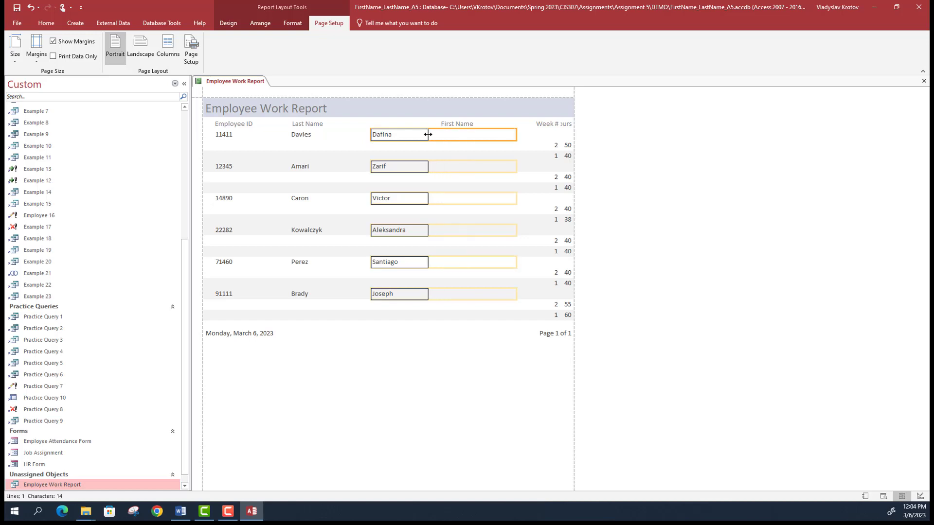
left_click(463, 124)
left_click_drag(382, 125, 402, 127)
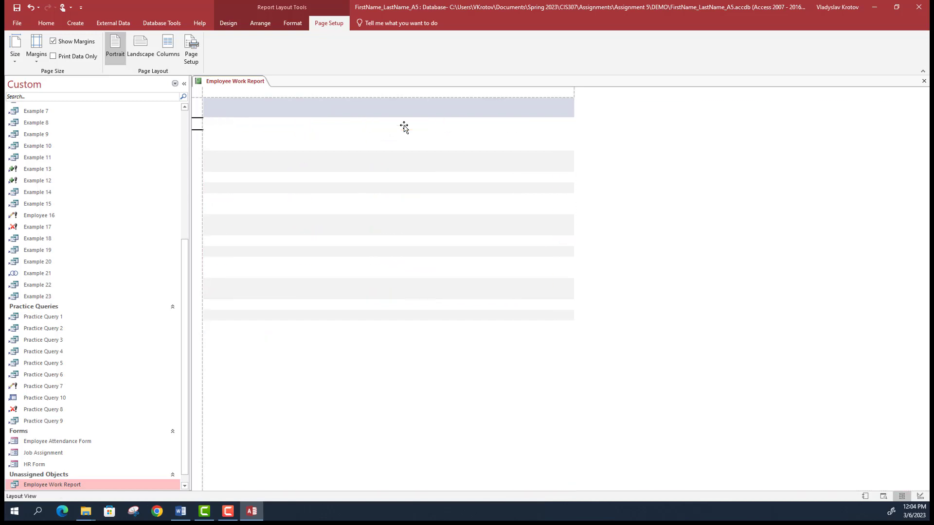
- Shift the Week # heading and values beside First Name and widen the Hours heading
left_click_drag(552, 124, 480, 124)
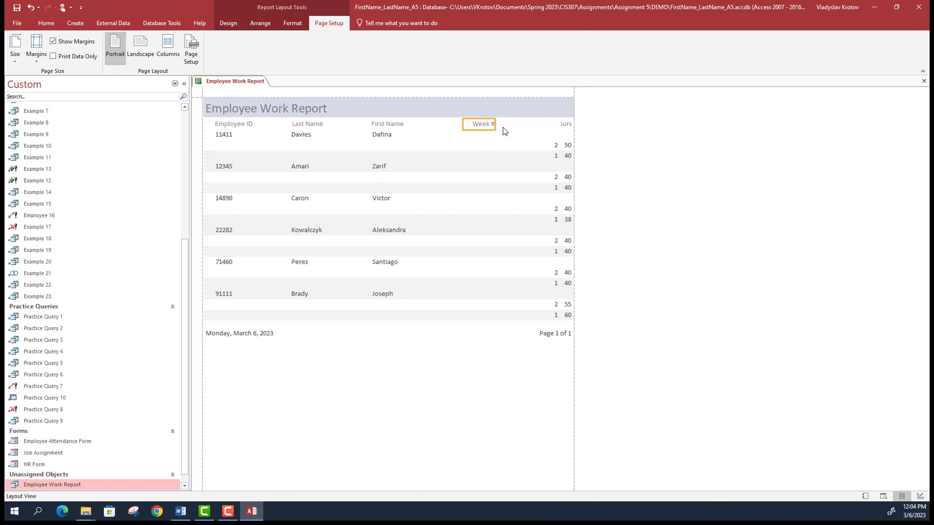
left_click(555, 145)
left_click_drag(527, 145, 472, 144)
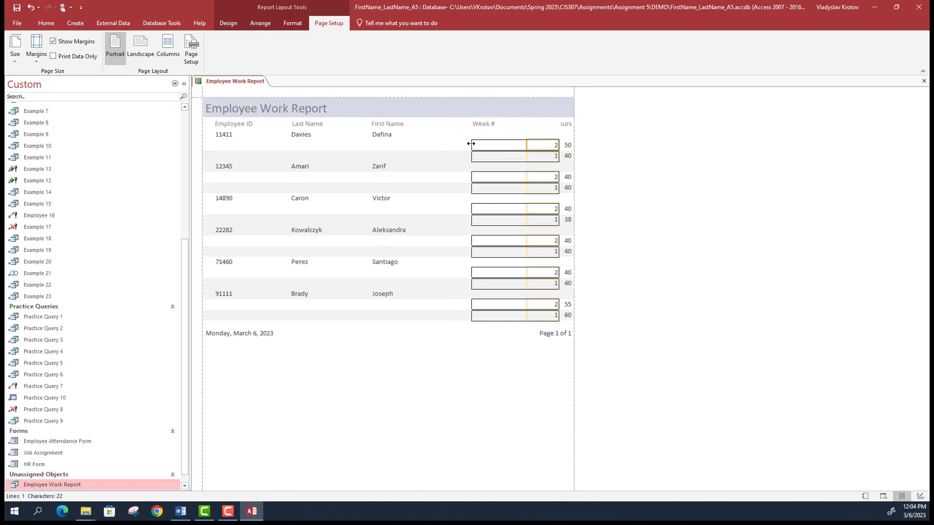
left_click_drag(560, 144, 496, 145)
left_click(566, 125)
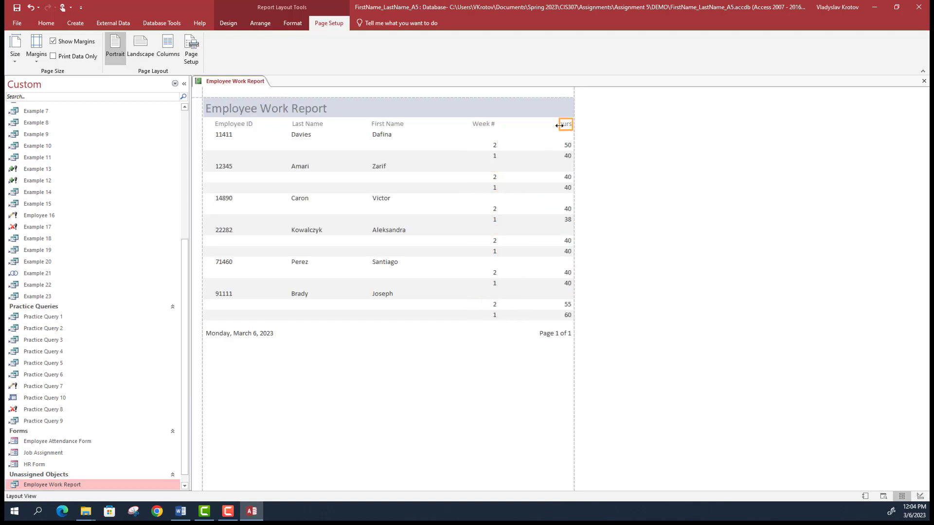
left_click_drag(560, 125, 541, 144)
left_click(561, 144)
left_click(561, 126)
left_click(295, 23)
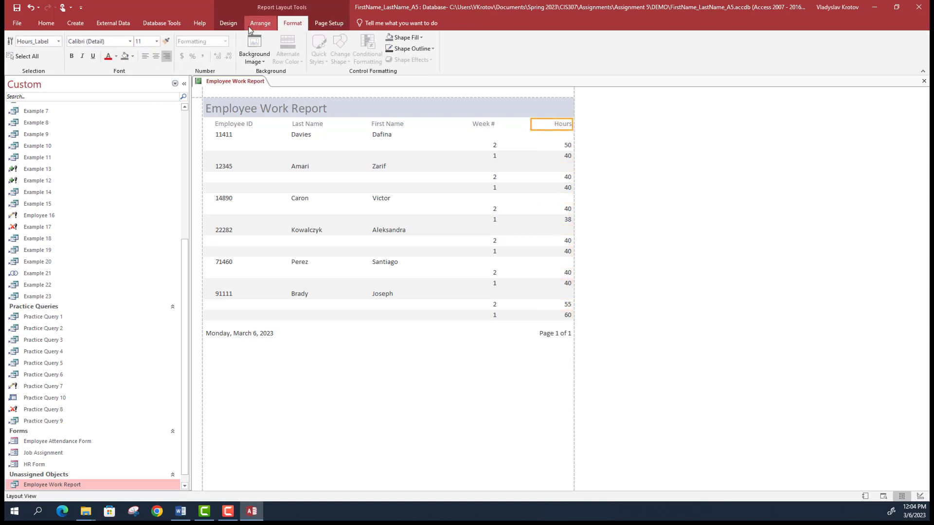
- Left-align the Hours heading, Hours values and Week # values, fine-tuning their widths
left_click(42, 24)
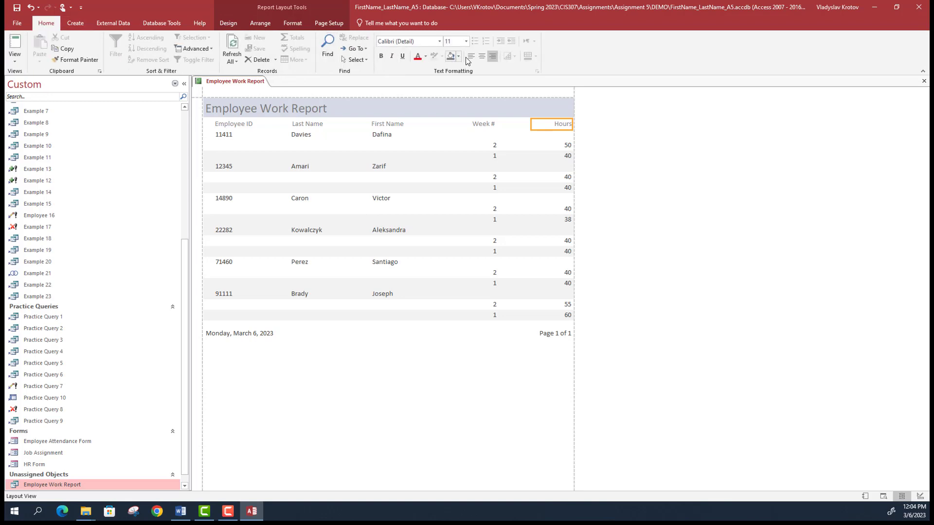
left_click(471, 57)
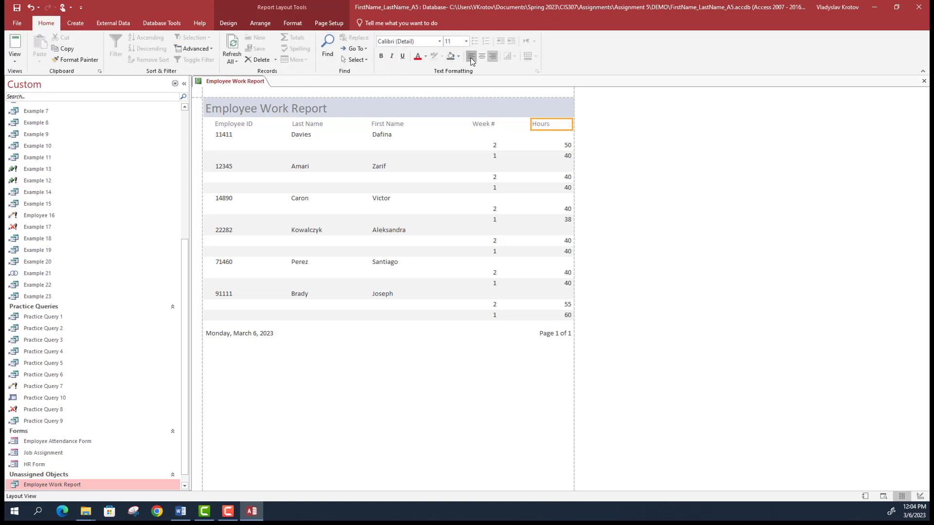
left_click(560, 146)
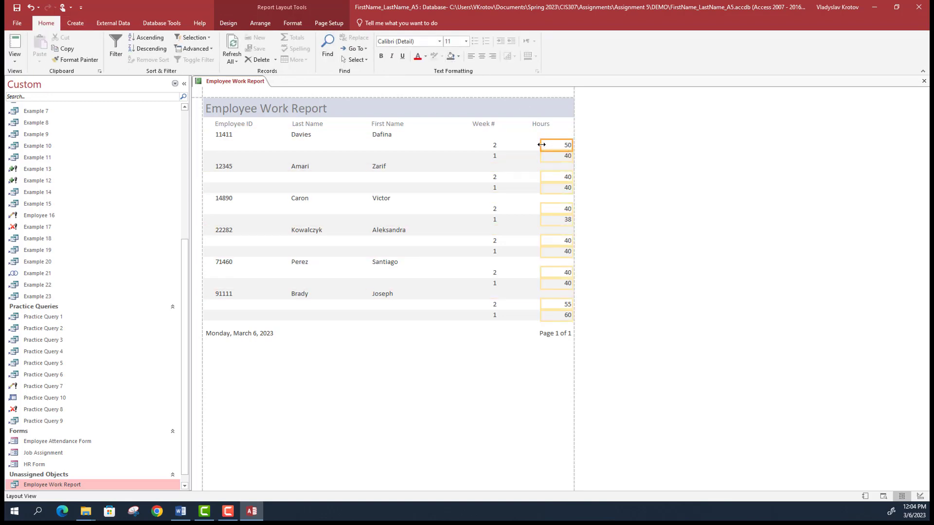
left_click_drag(541, 145, 529, 145)
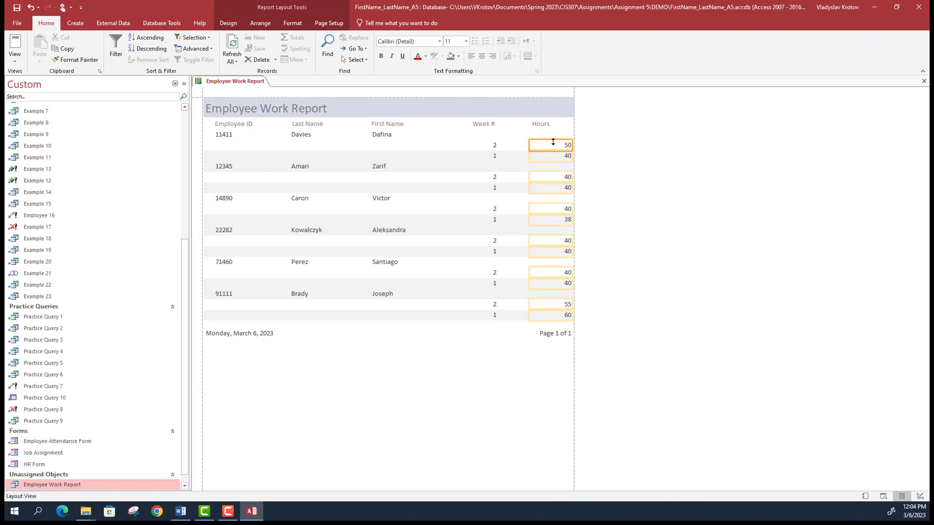
left_click(473, 57)
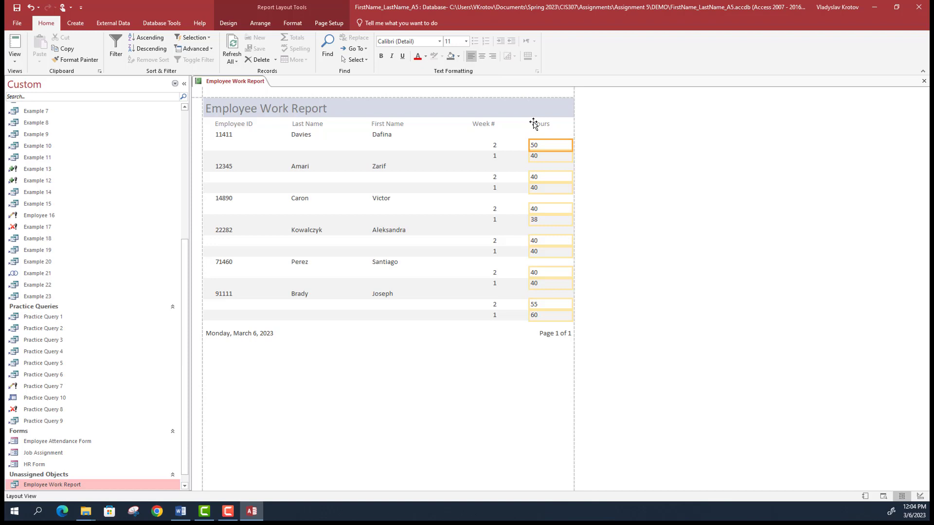
left_click_drag(530, 146, 530, 147)
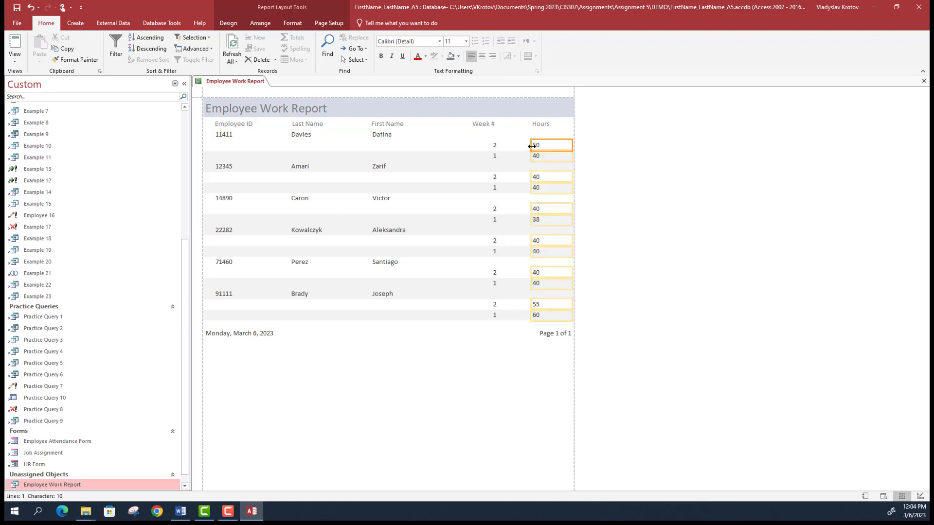
left_click(491, 145)
left_click(470, 57)
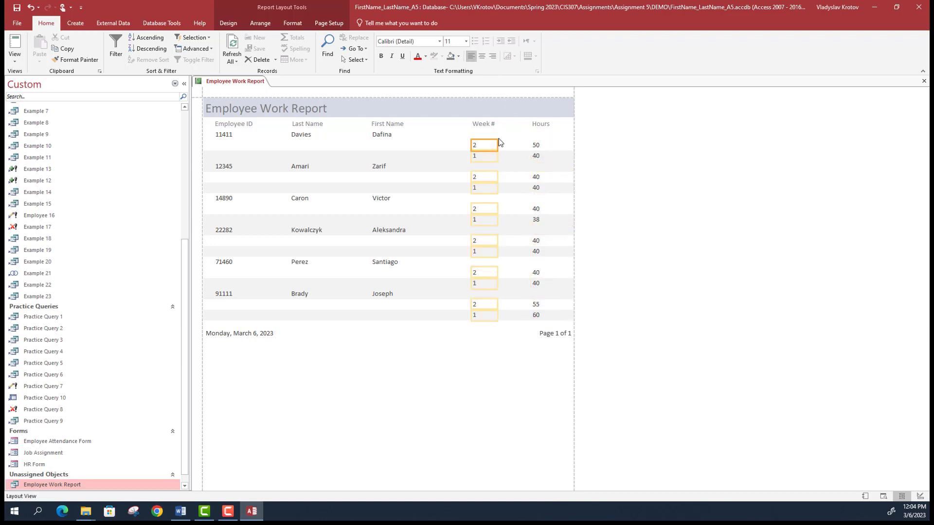
left_click_drag(471, 145, 472, 144)
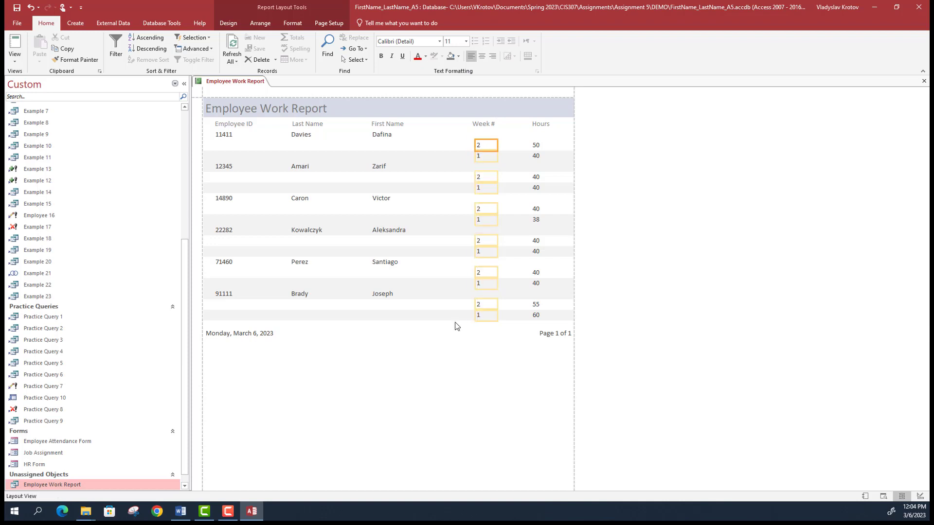
left_click(441, 337)
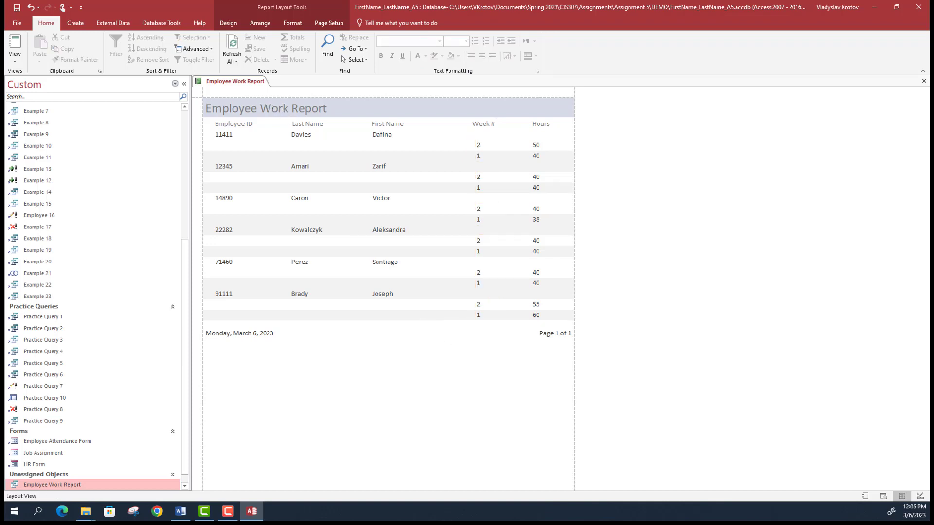
- Switch the report to Design View and show the Group, Sort, and Total pane
left_click(15, 57)
left_click(42, 143)
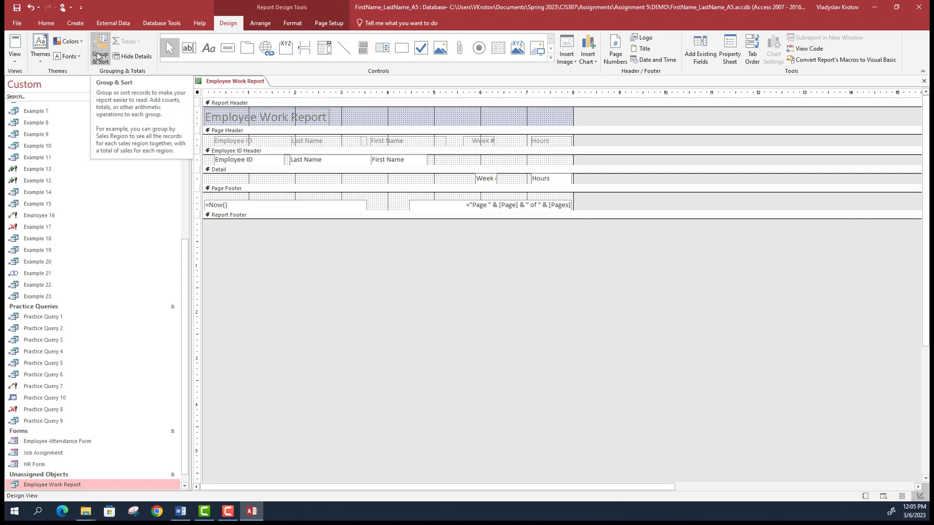
left_click(101, 57)
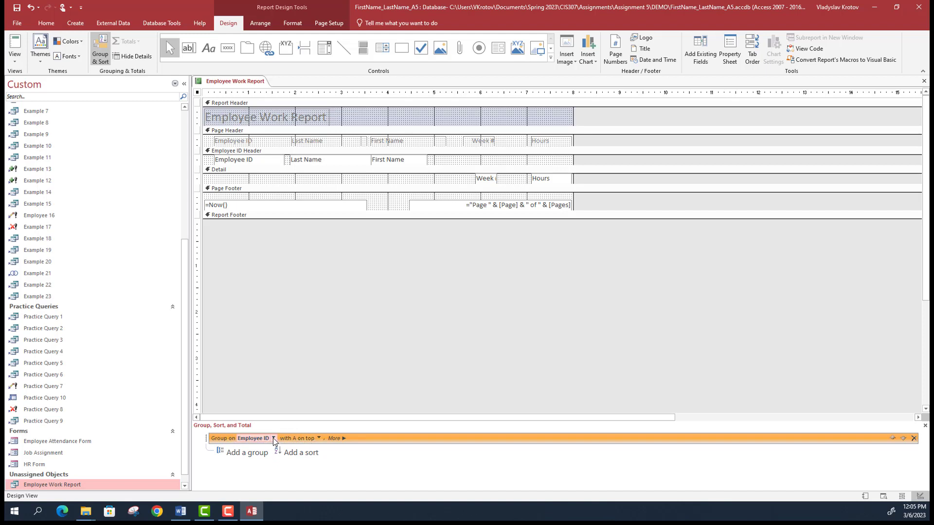
- Set the Employee ID grouping to total the Hours field with Sum
left_click(335, 439)
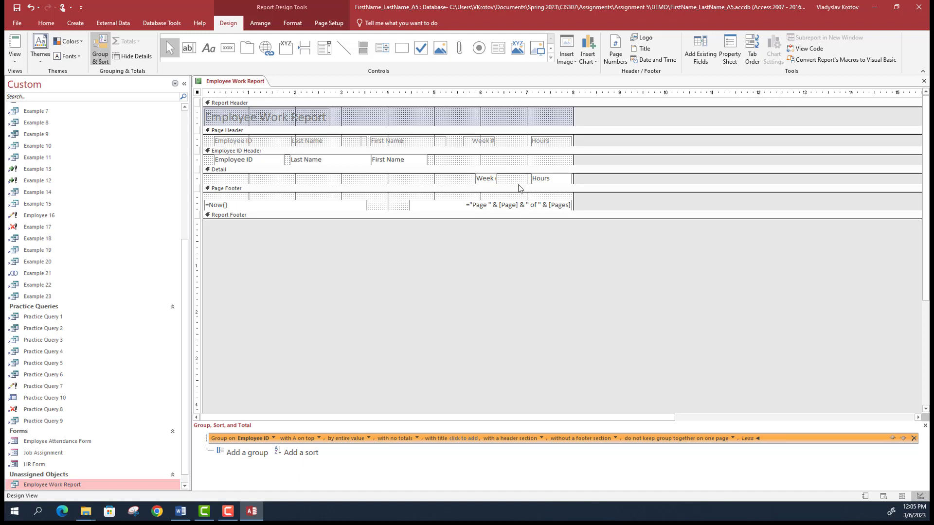
left_click(417, 439)
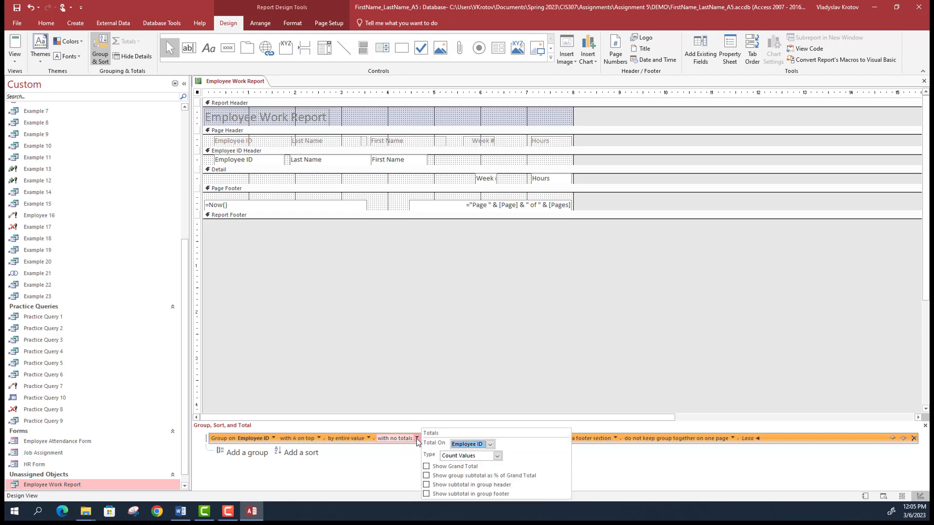
left_click(490, 444)
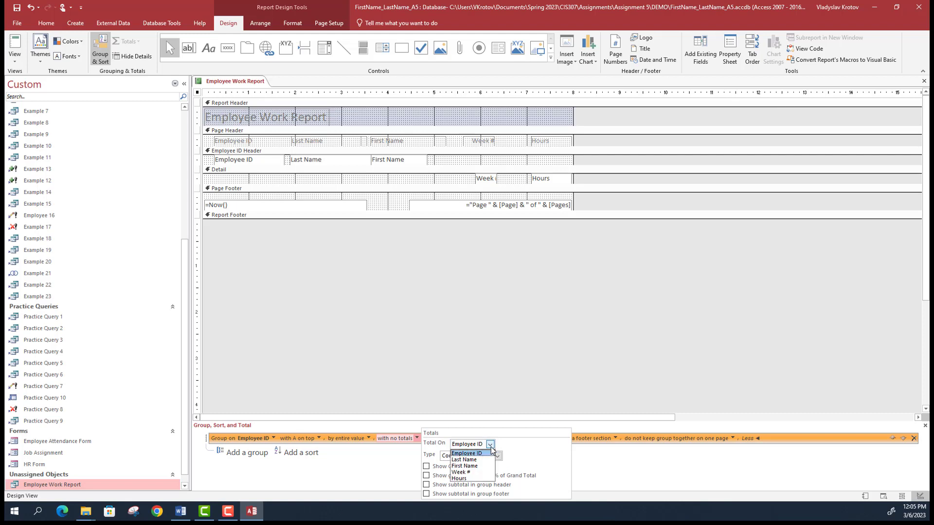
left_click(481, 478)
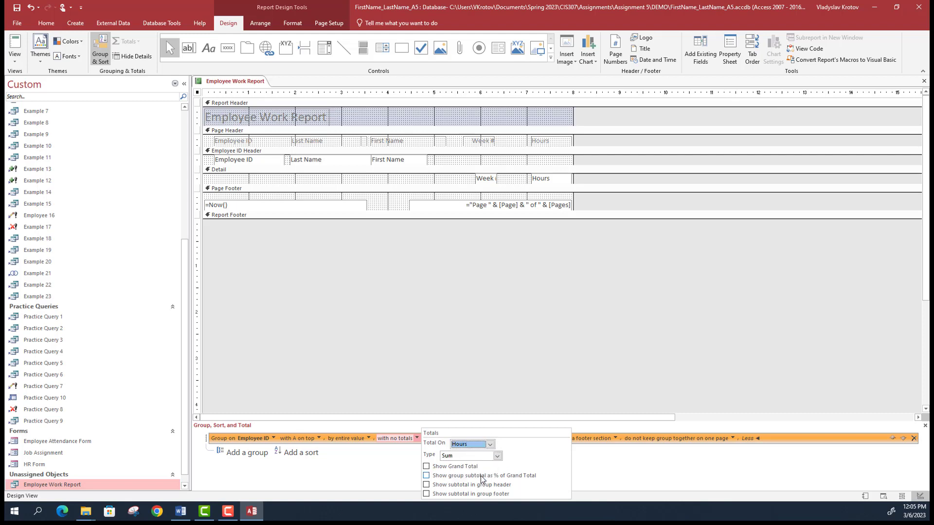
left_click(497, 456)
left_click(465, 465)
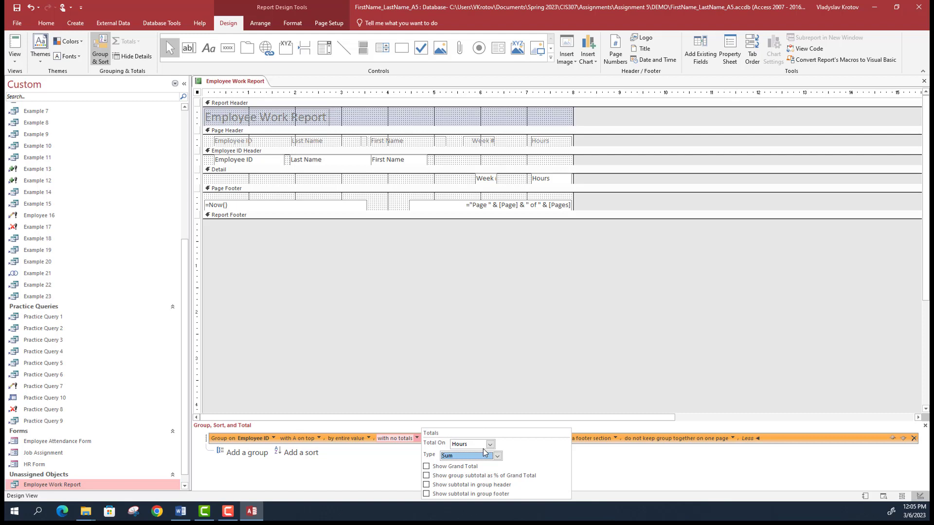
- Turn on Show Grand Total and Show subtotal in group footer for Hours
left_click(426, 467)
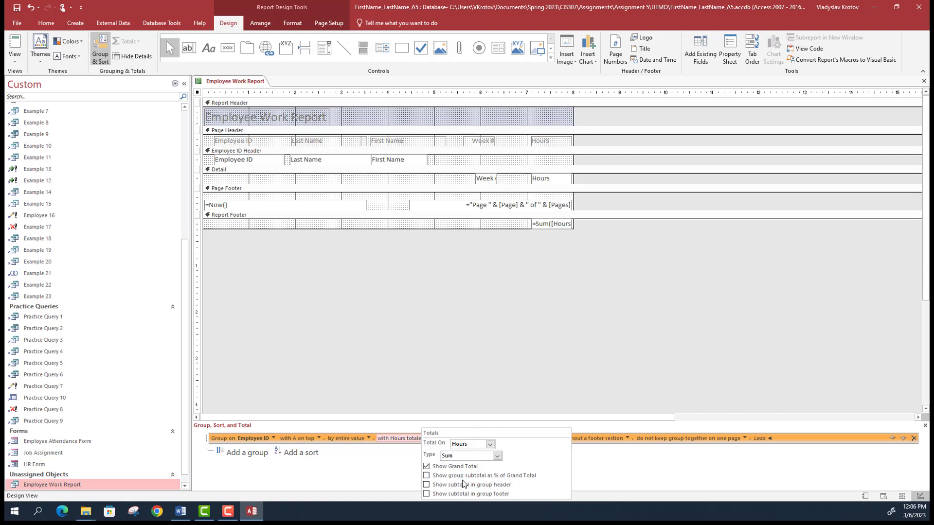
left_click(427, 494)
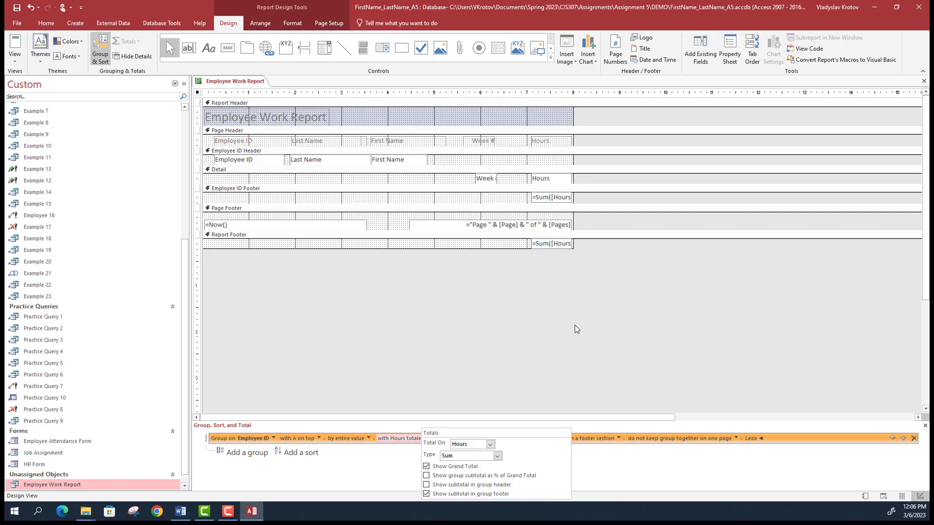
left_click(212, 50)
- Add an 'Employee Total:' label left of the Hours subtotal, right-aligned and bold
left_click(212, 50)
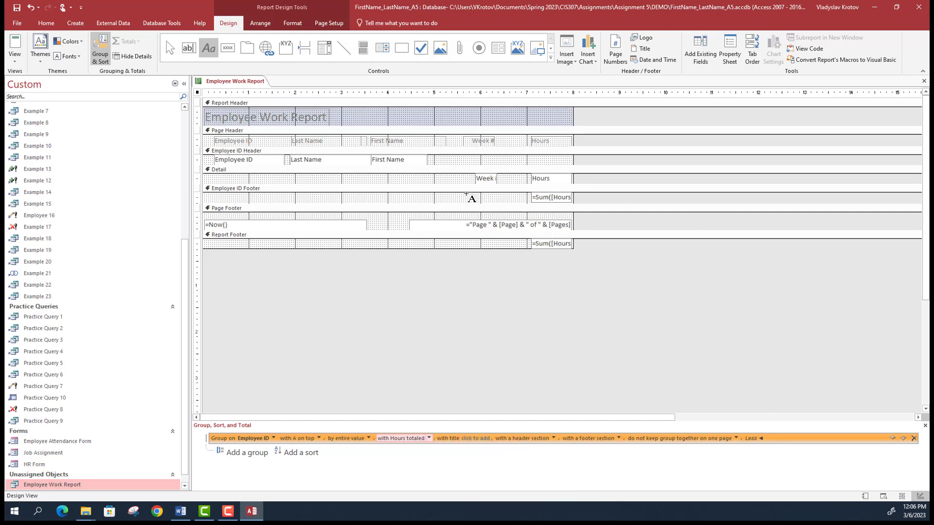
left_click_drag(466, 195, 526, 204)
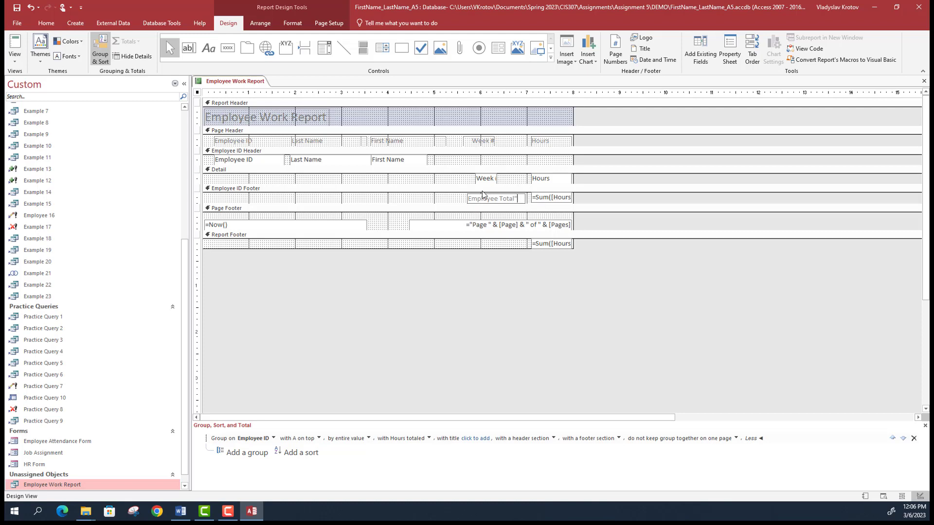
left_click(513, 197)
left_click(518, 197)
left_click(326, 22)
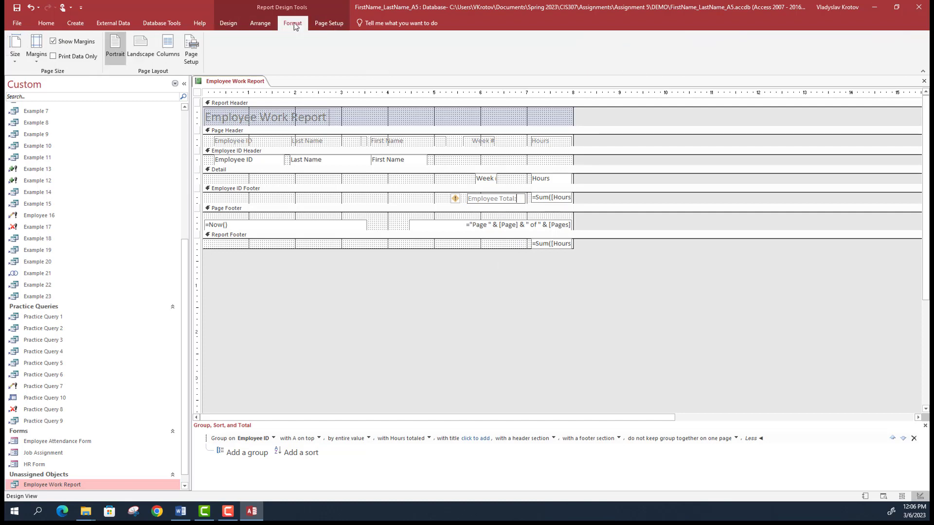
left_click(293, 23)
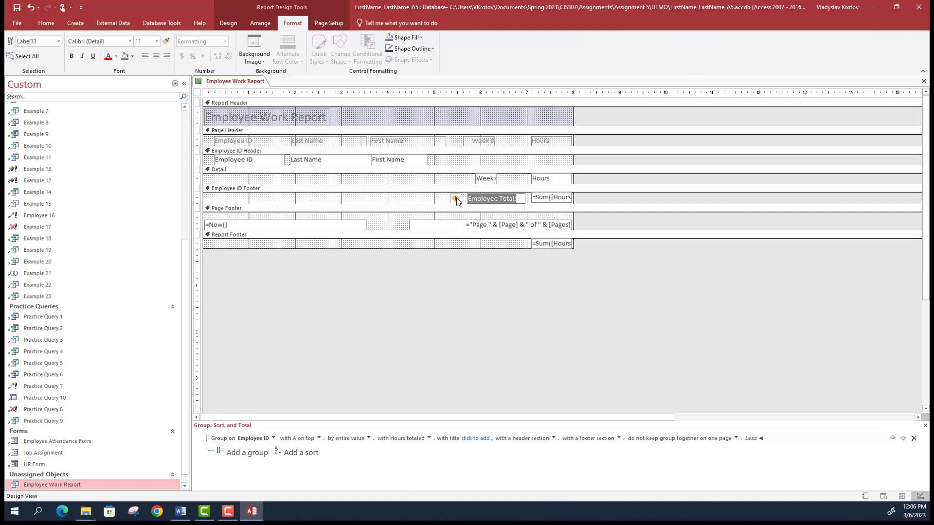
left_click(166, 56)
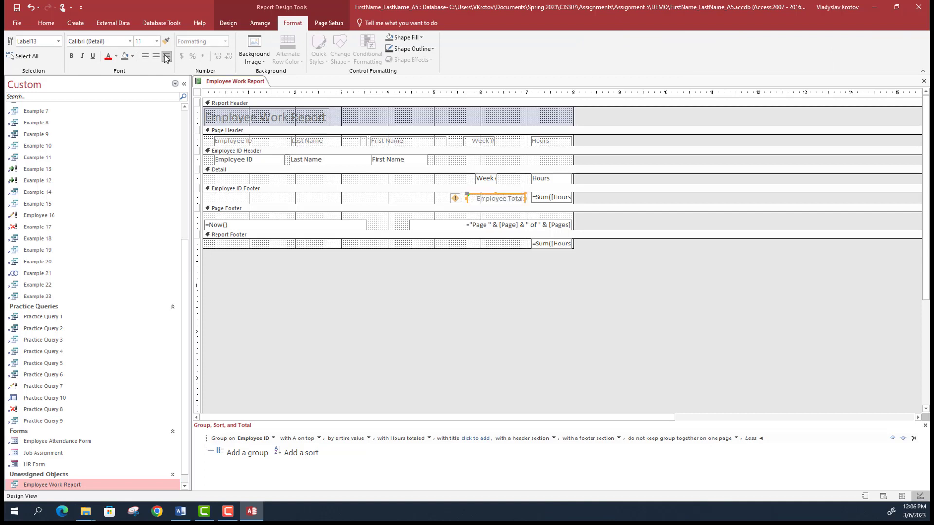
left_click(72, 56)
left_click(506, 246)
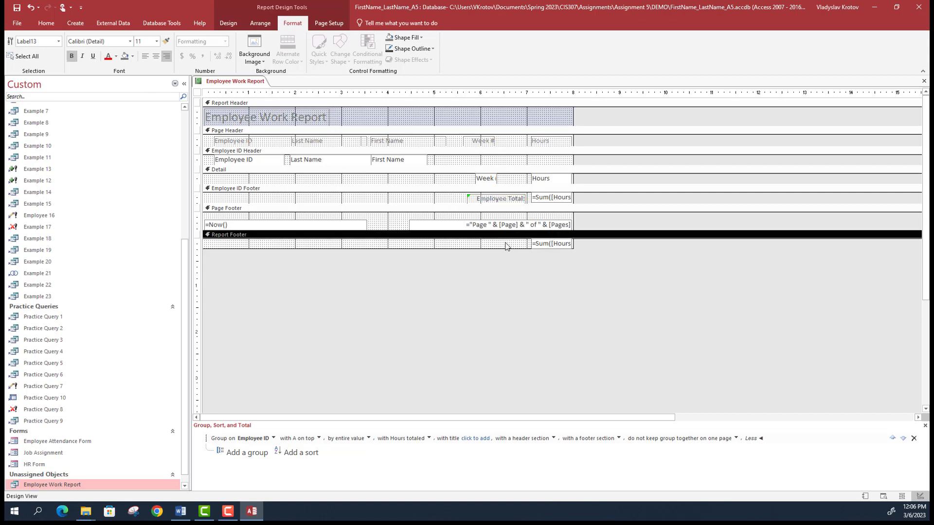
- Draw a 'Grand Total:' label beside the grand total sum, right-aligned and red
left_click(228, 23)
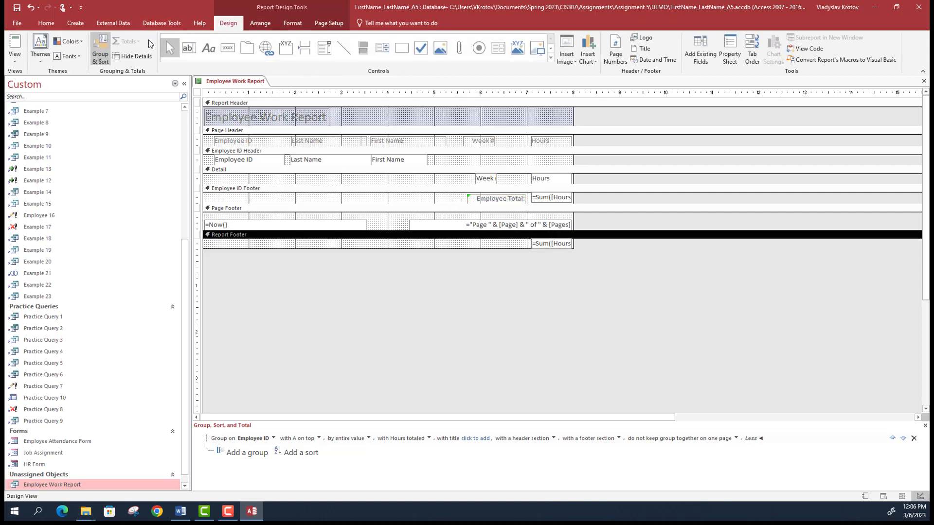
left_click(207, 50)
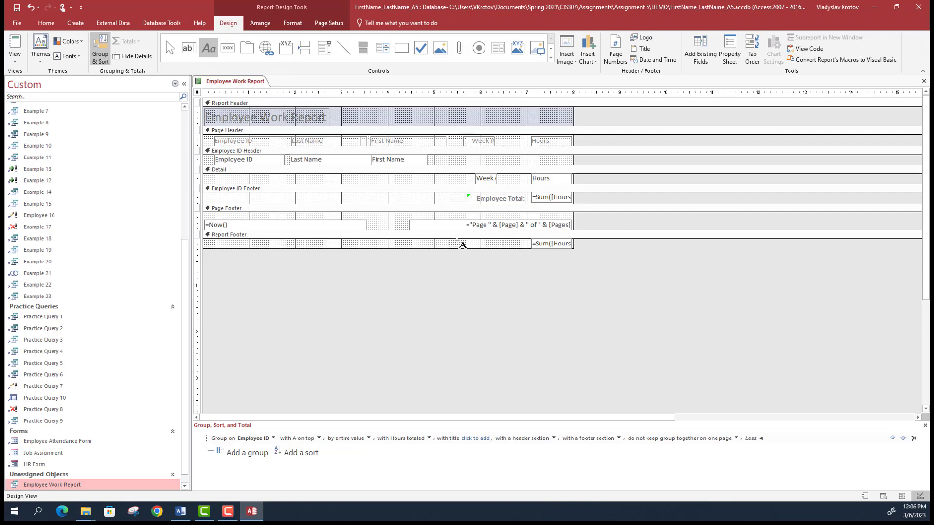
left_click_drag(469, 239, 528, 248)
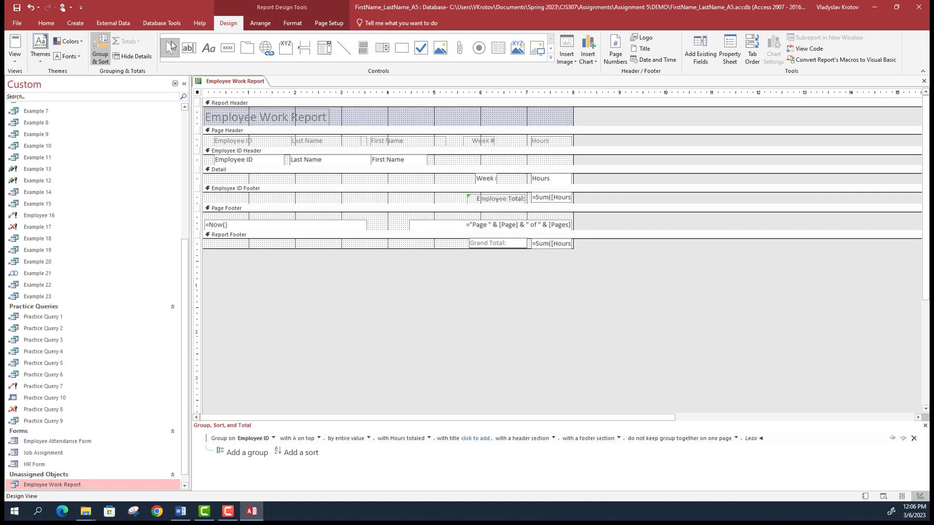
left_click(293, 23)
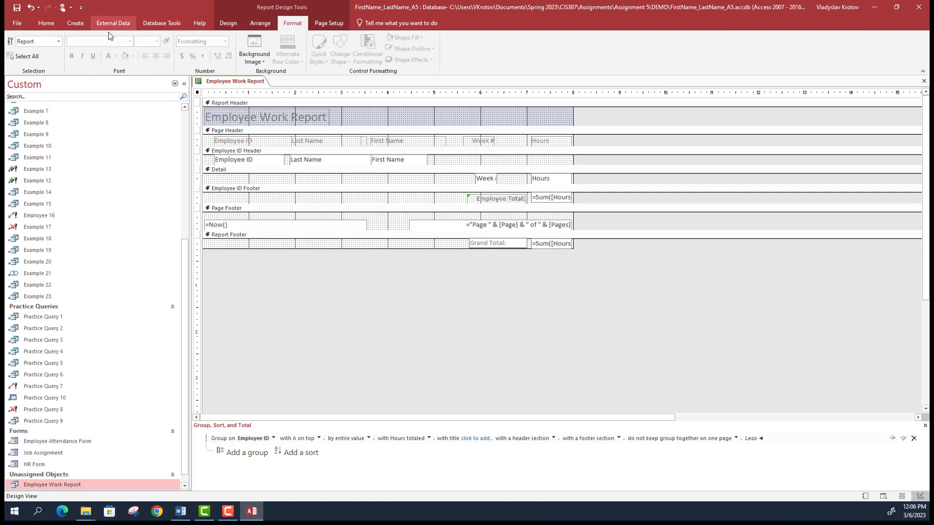
left_click(498, 242)
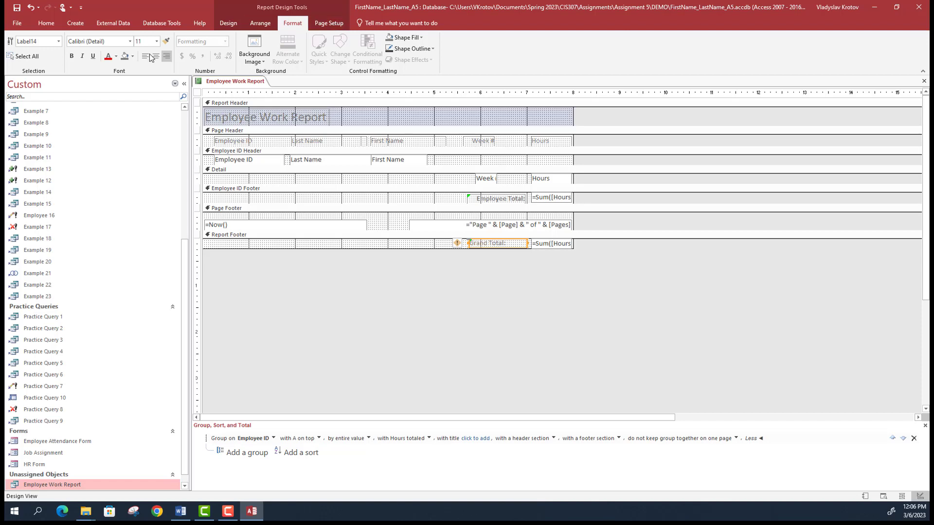
left_click(167, 56)
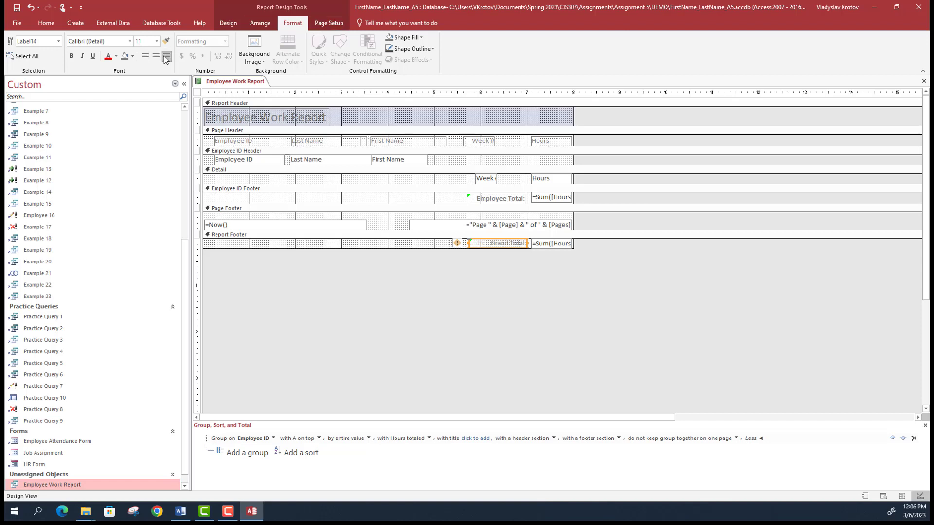
left_click(108, 55)
- Make the grand total sum red and bold, and bold the Grand Total label
left_click(566, 245)
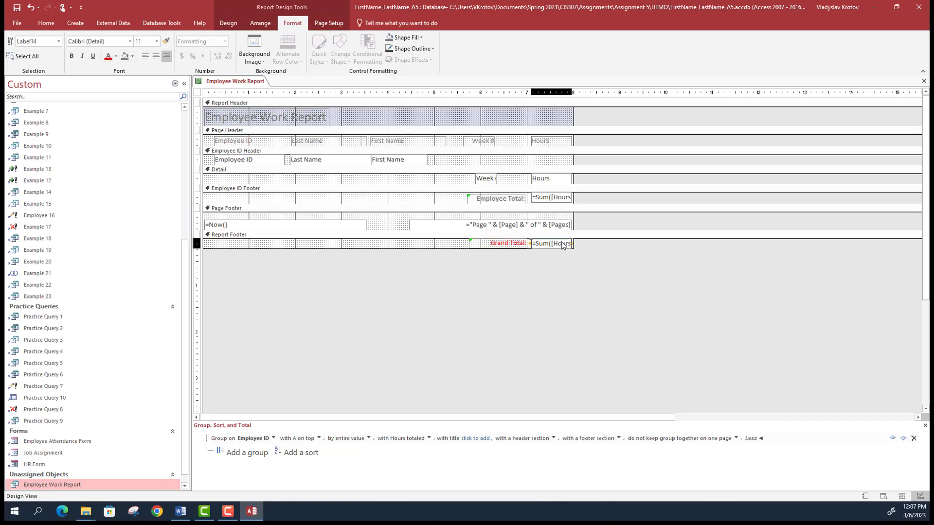
left_click(108, 56)
left_click(506, 245)
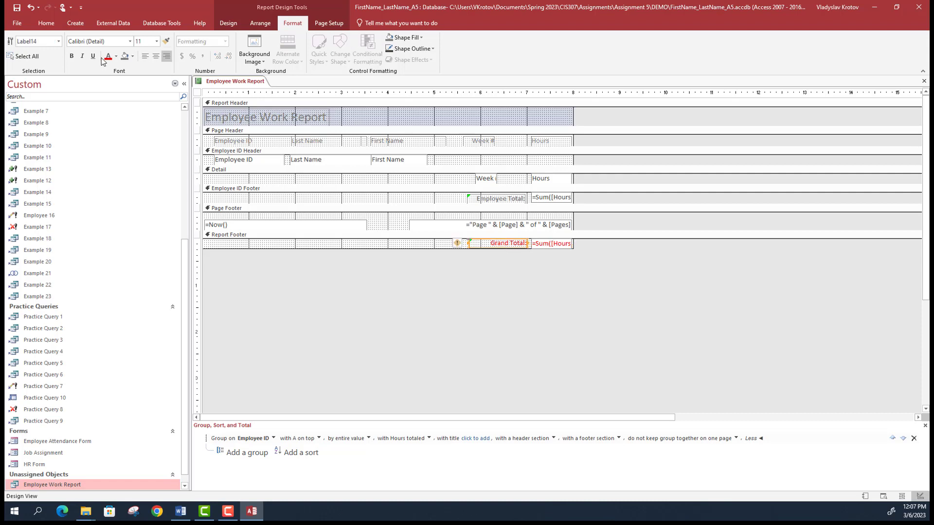
left_click(72, 56)
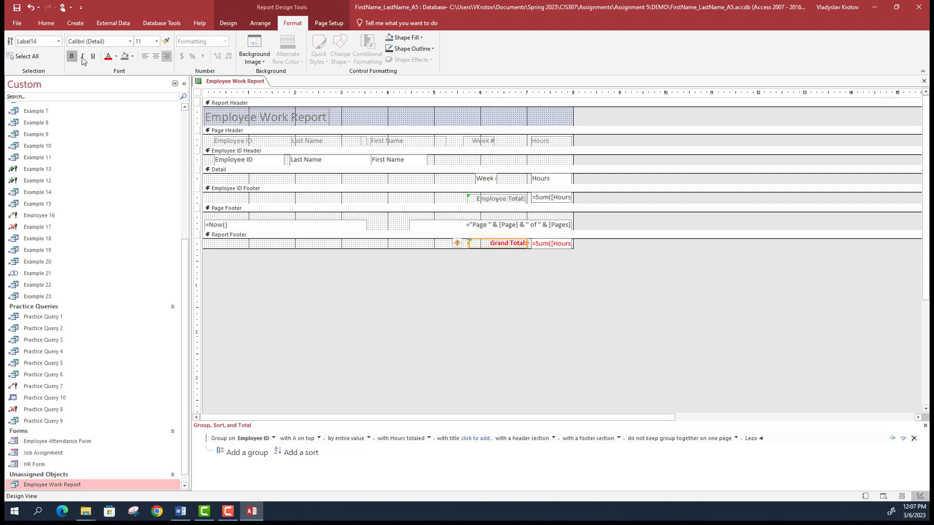
left_click(558, 245)
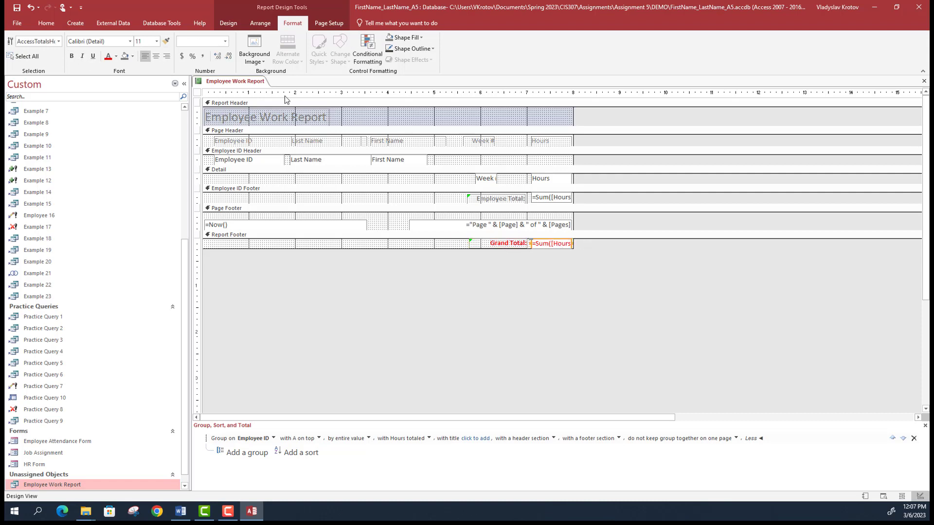
left_click(83, 56)
left_click(71, 57)
- Set the sum and the Grand Total label to 14 pt and enlarge the Report Footer slightly
left_click(157, 42)
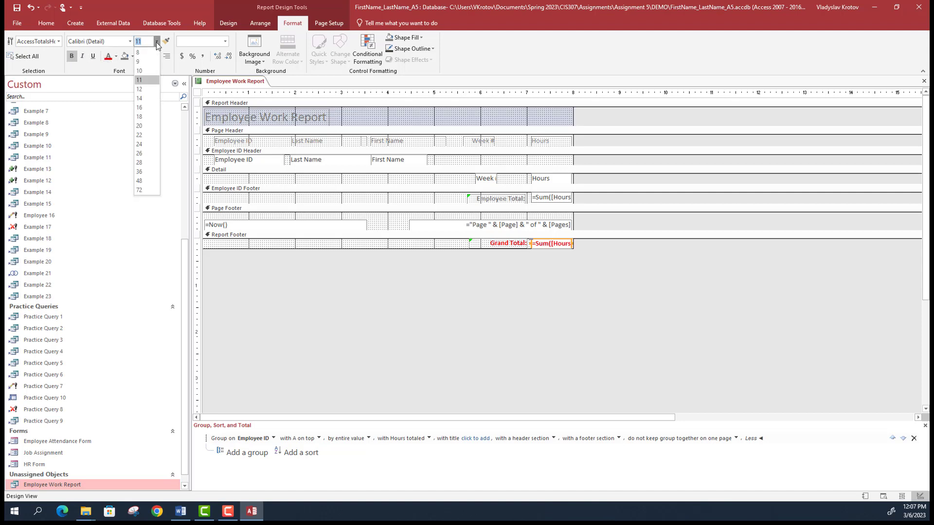
left_click(146, 96)
left_click(525, 244)
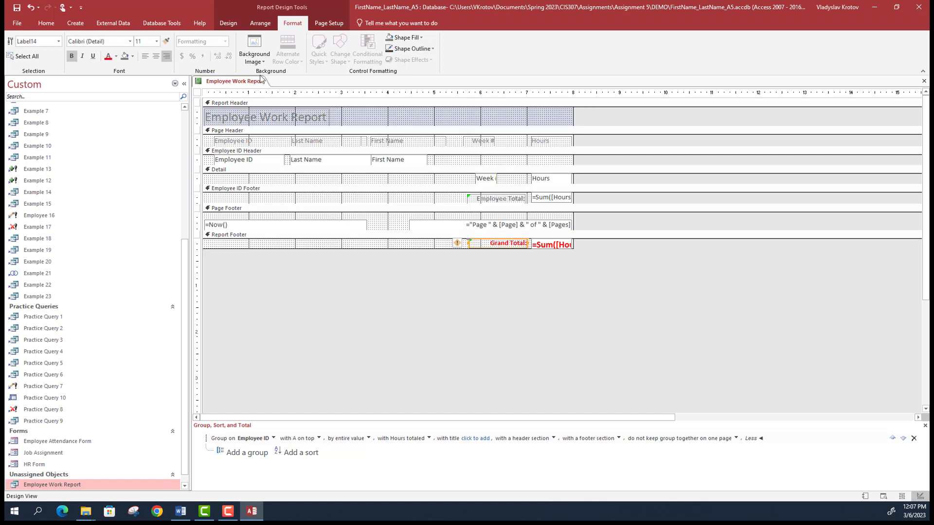
left_click(156, 43)
left_click(151, 98)
left_click_drag(407, 249, 406, 252)
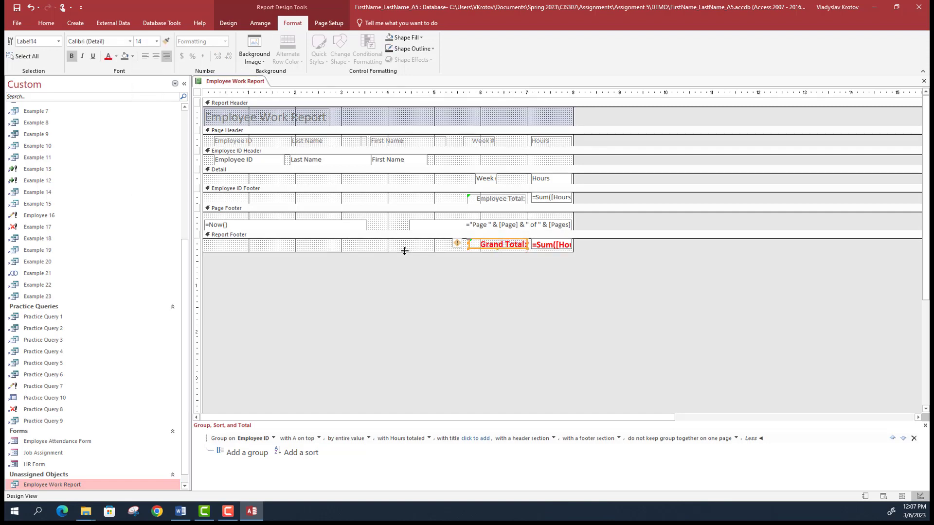
left_click(343, 27)
left_click(227, 23)
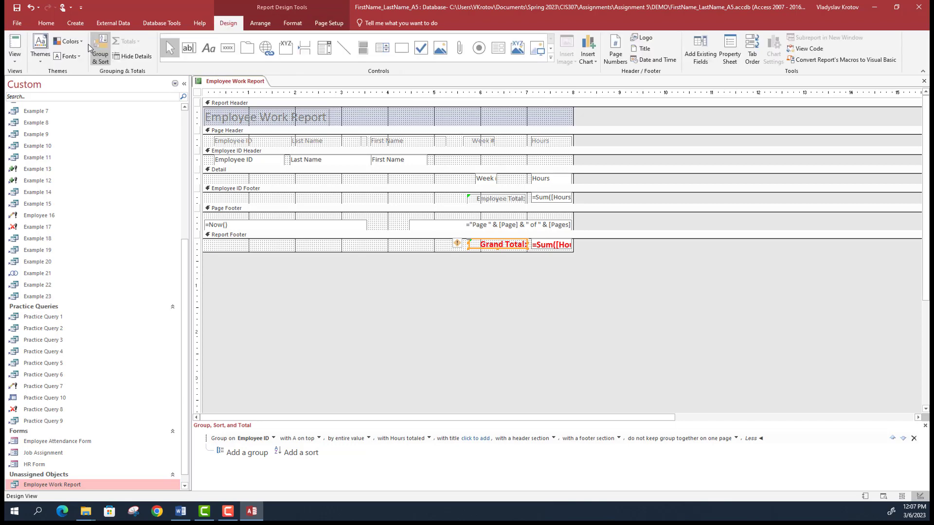
left_click(14, 57)
- Preview the report in Report View, then switch to Layout View
left_click(29, 80)
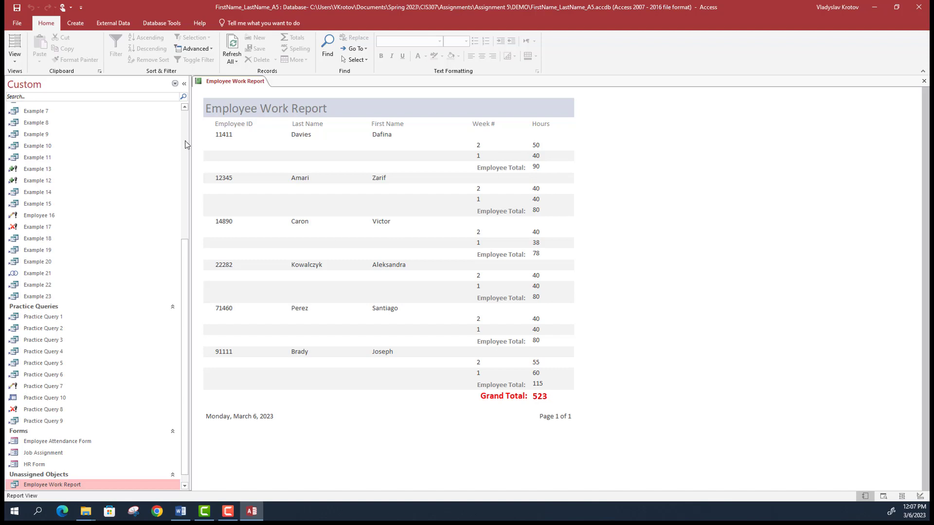
left_click(15, 56)
left_click(47, 122)
- Widen and reposition the Grand Total label so it sits beside the 523 total
left_click(508, 398)
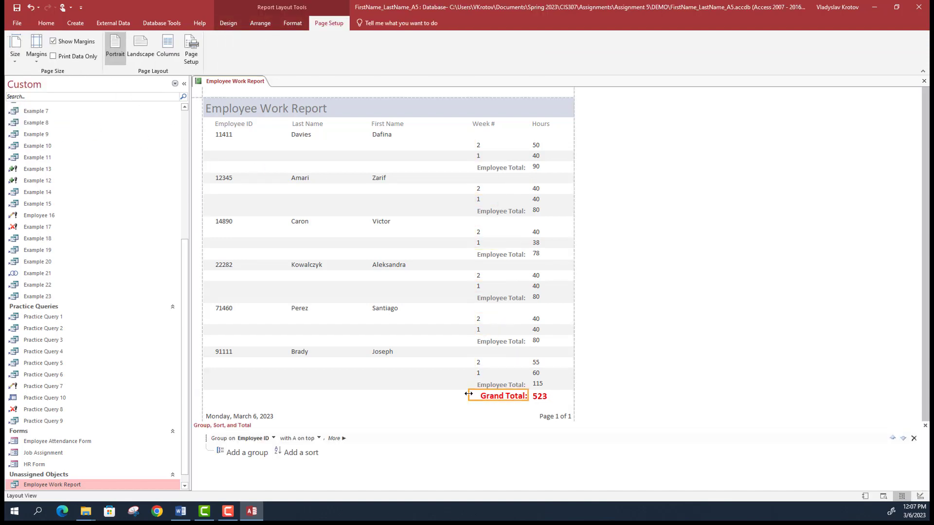
left_click_drag(469, 396, 463, 396)
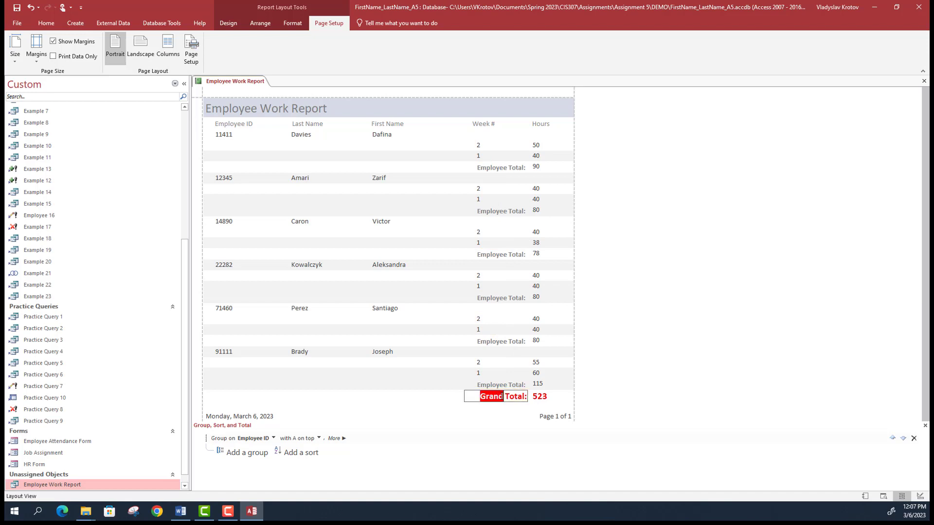
left_click(530, 401)
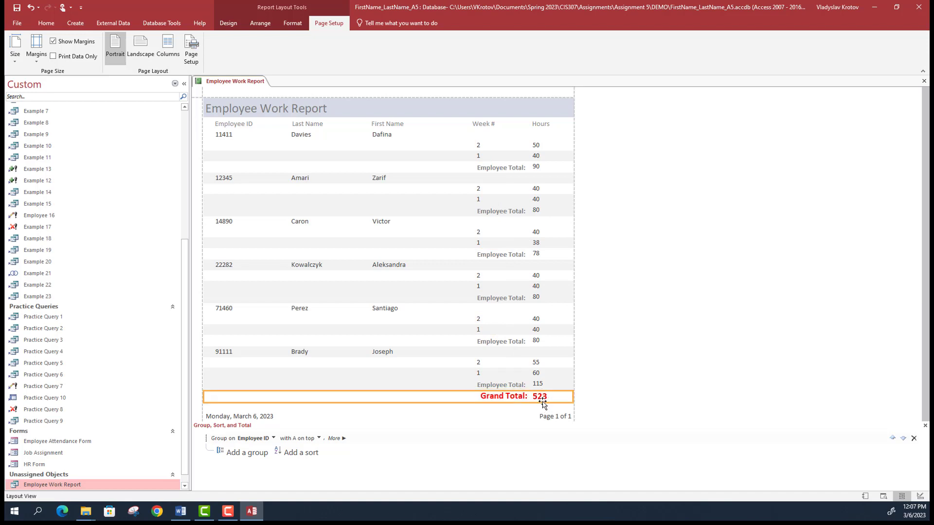
left_click(542, 385)
left_click(506, 396)
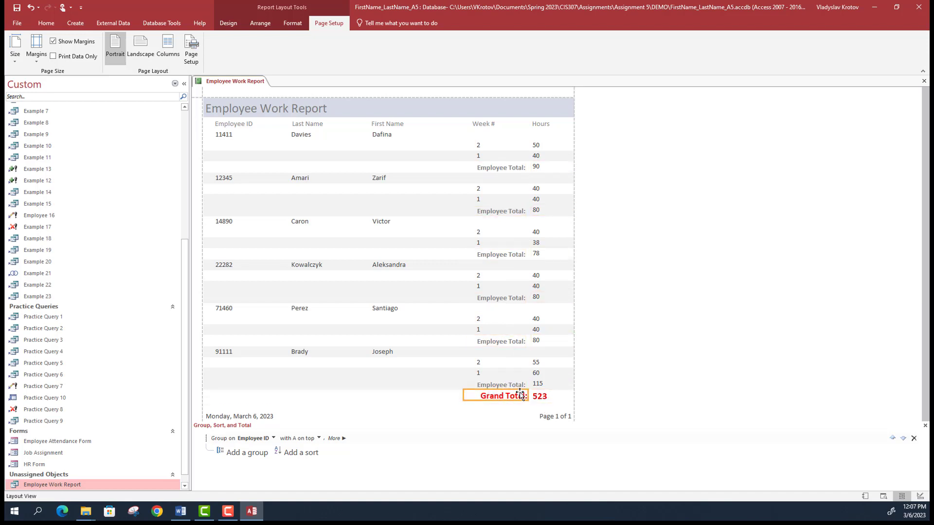
left_click_drag(506, 396, 492, 397)
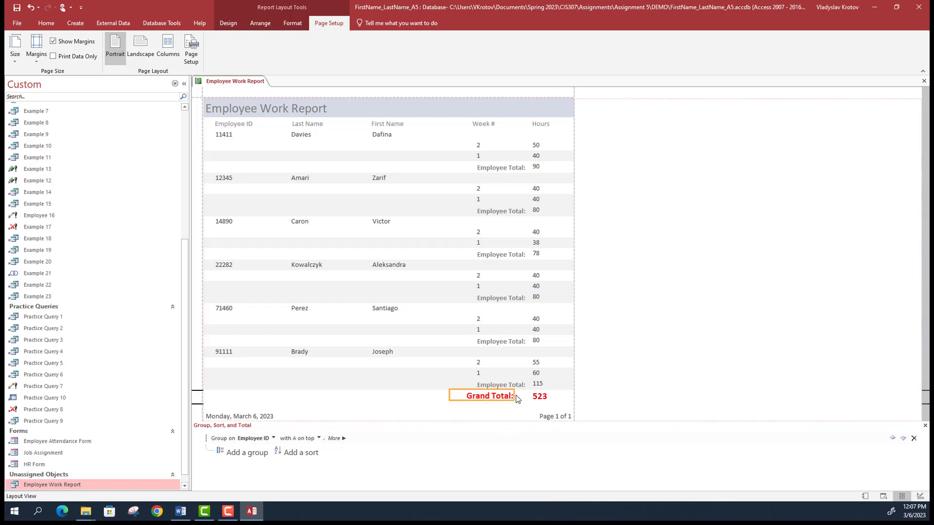
key("Right")
key("Right")
key("Right")
key("Right")
key("Right")
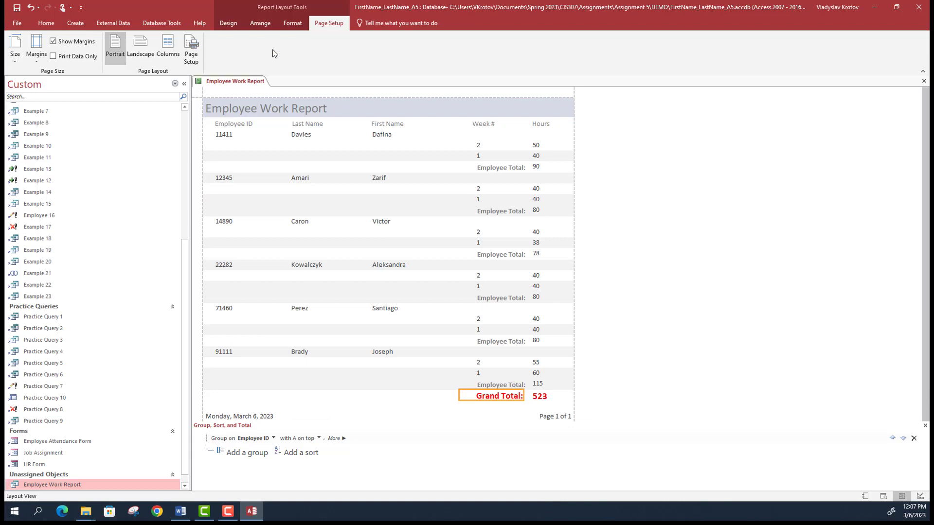
- Look over the paper sizes and date options, then switch the report to Design View
left_click(10, 61)
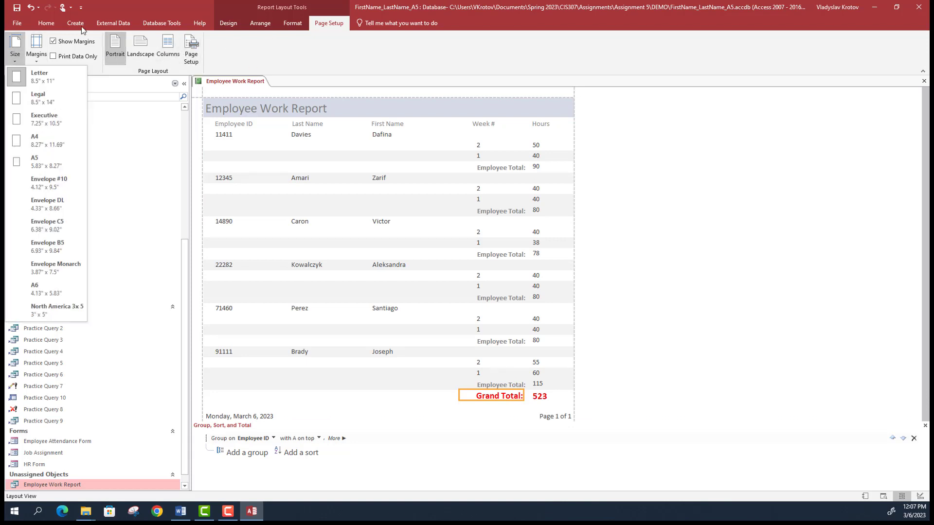
left_click(221, 24)
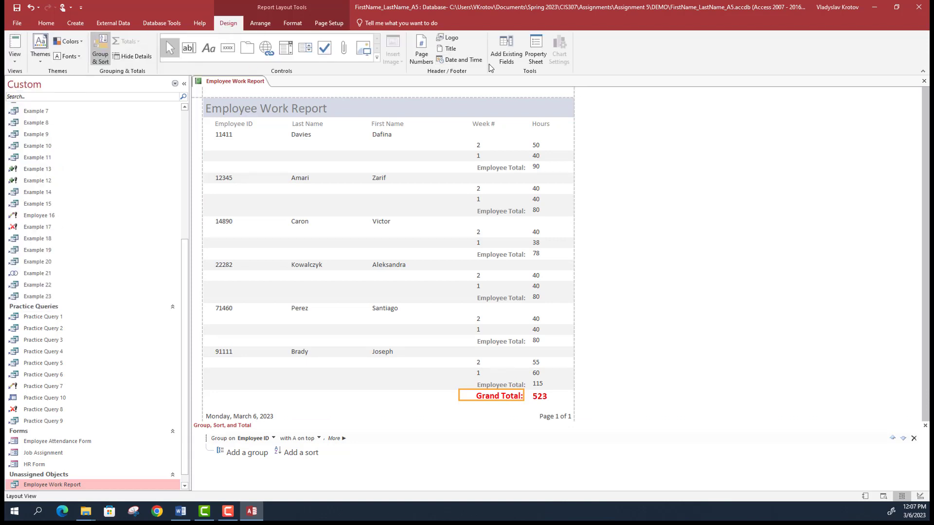
left_click(463, 60)
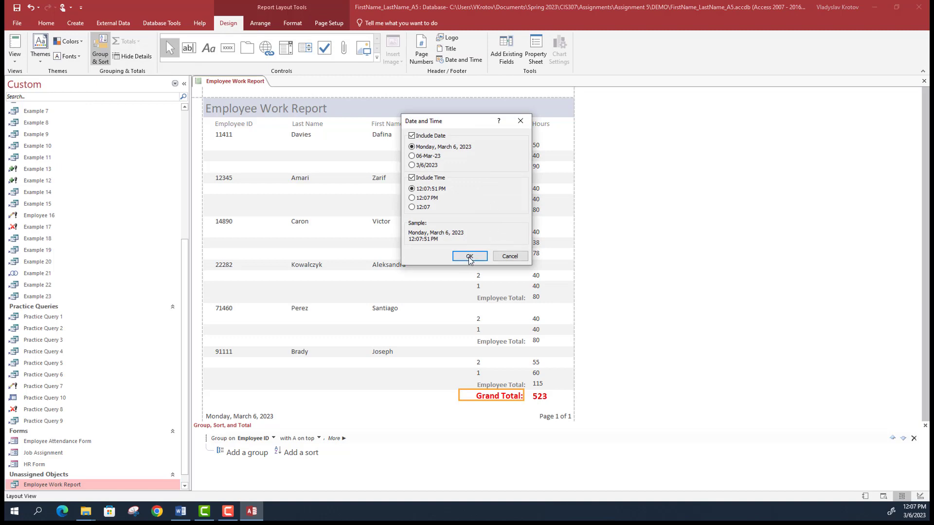
left_click(520, 120)
left_click(15, 58)
left_click(43, 142)
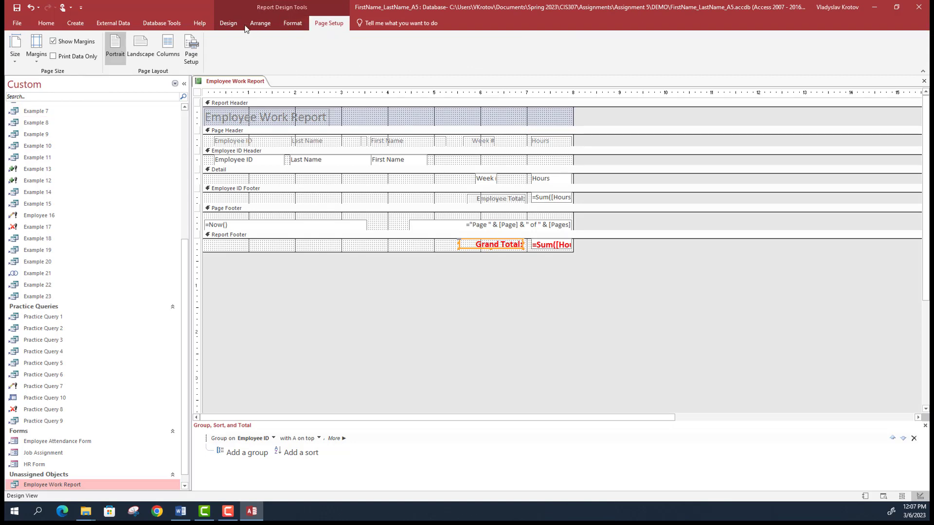
- Insert the date and time into the Report Header and make the header taller
left_click(229, 23)
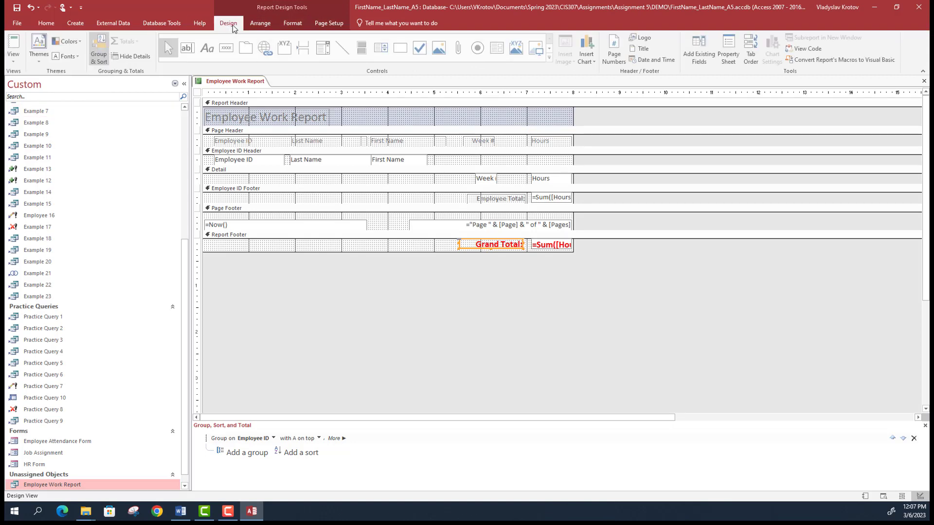
left_click(652, 61)
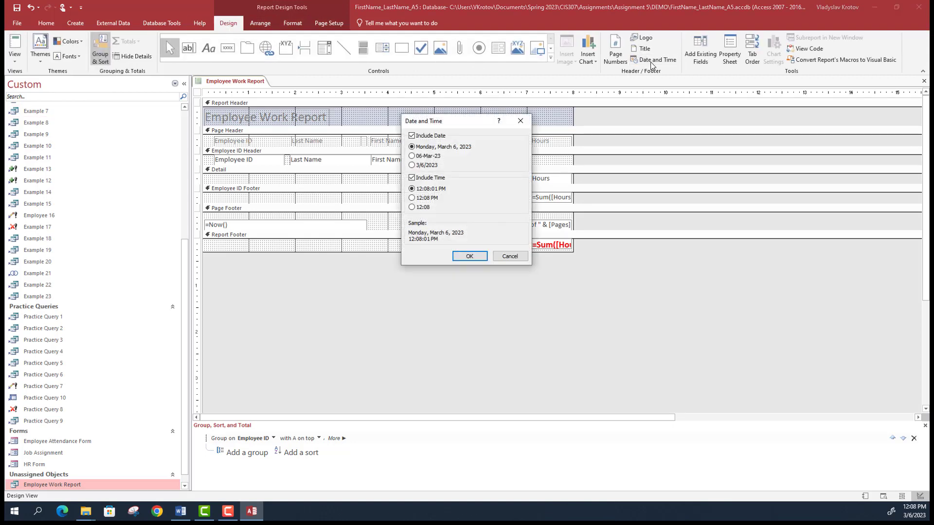
left_click(469, 256)
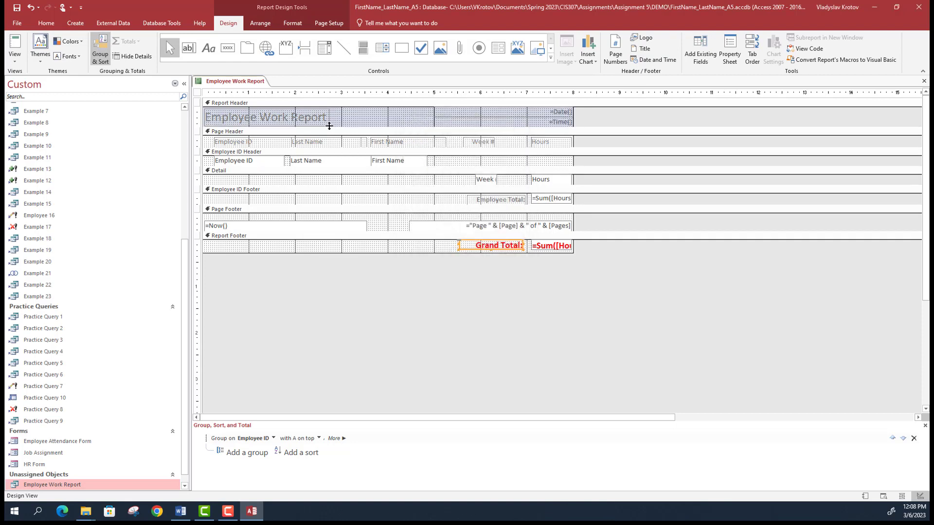
left_click_drag(330, 126, 330, 137)
- Move the =Date() field beneath the title and delete the =Time() field
left_click(543, 112)
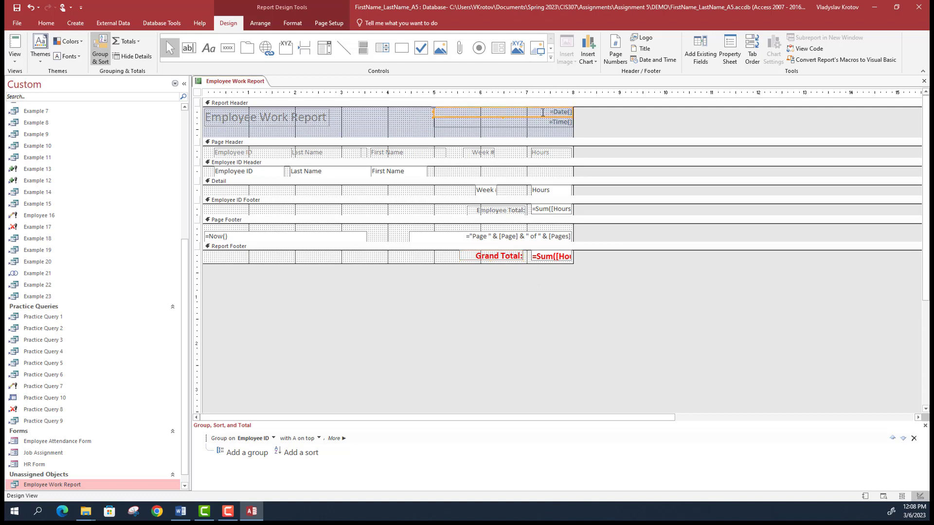
left_click_drag(434, 113, 220, 128)
left_click(447, 113)
left_click(400, 115)
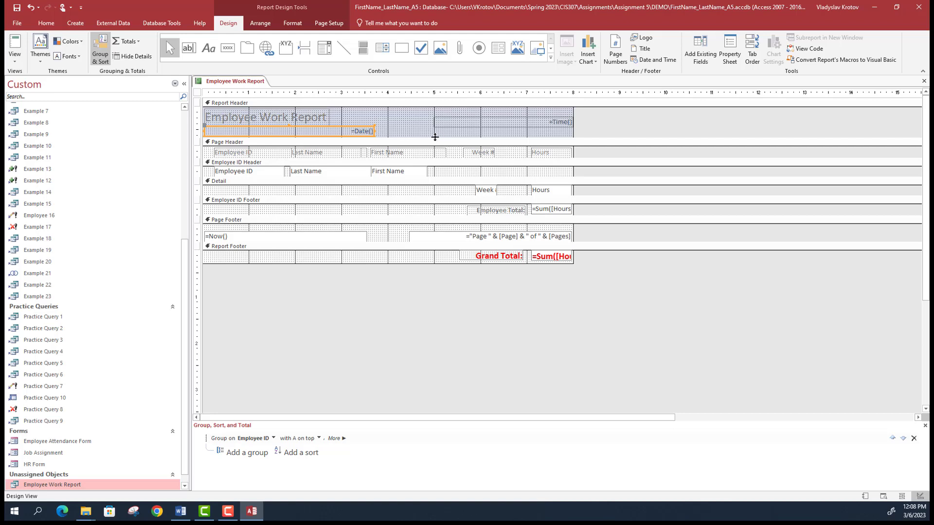
left_click(491, 132)
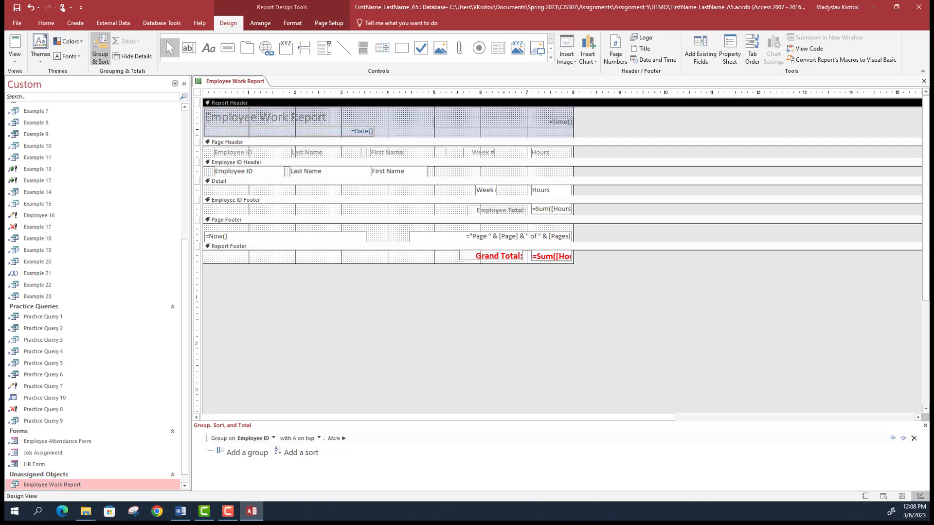
left_click(473, 119)
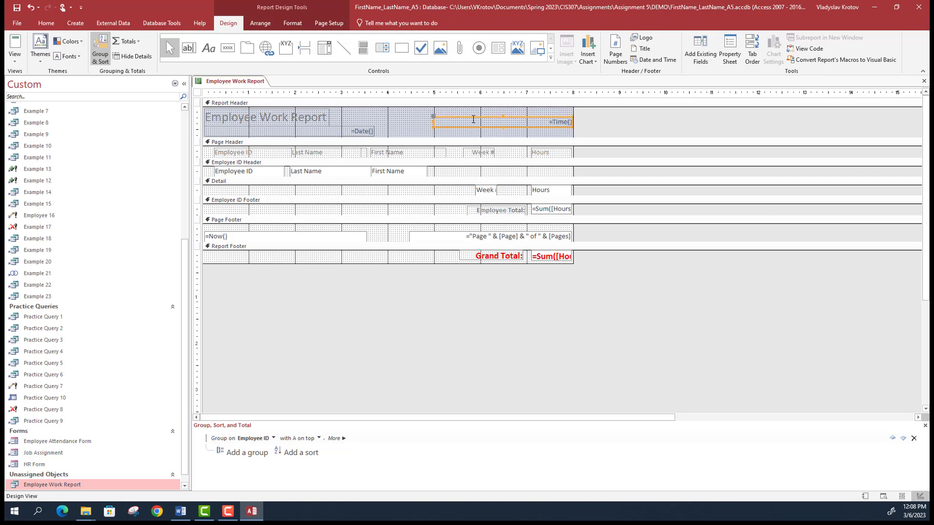
left_click_drag(472, 121, 454, 122)
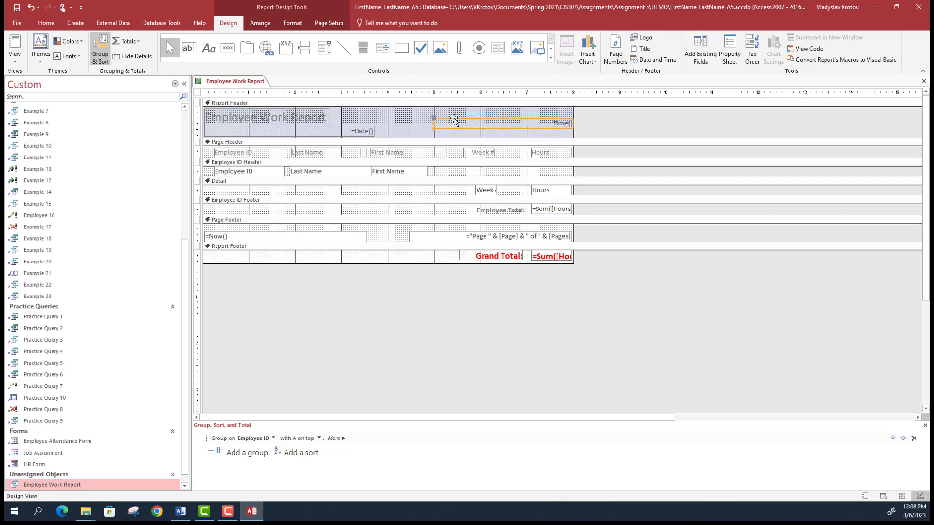
key("Delete")
- Preview the report, return to Design View, and left-align the header's =Date() field
left_click(15, 57)
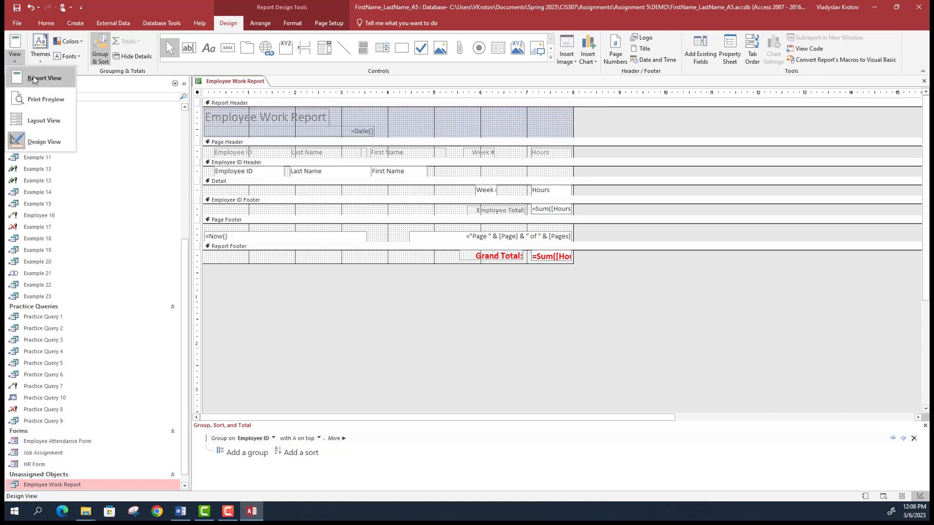
left_click(33, 79)
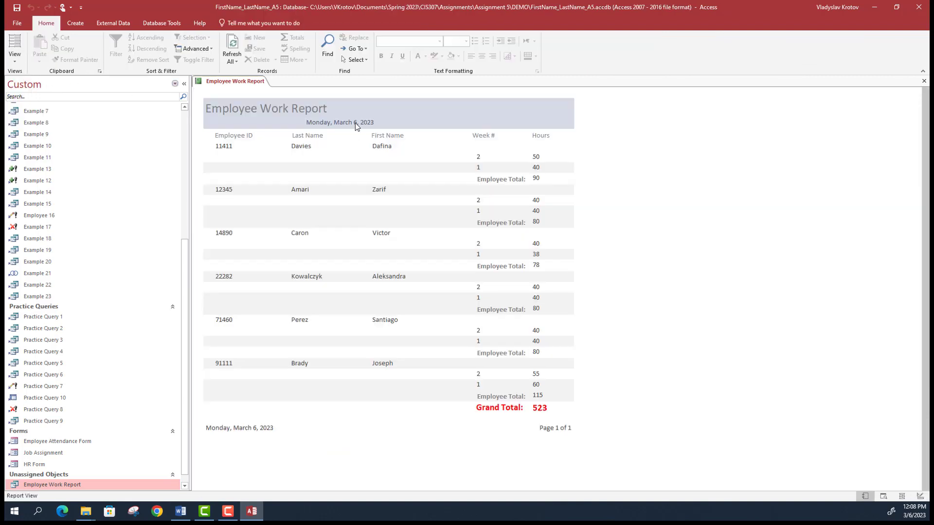
left_click(15, 56)
left_click(58, 136)
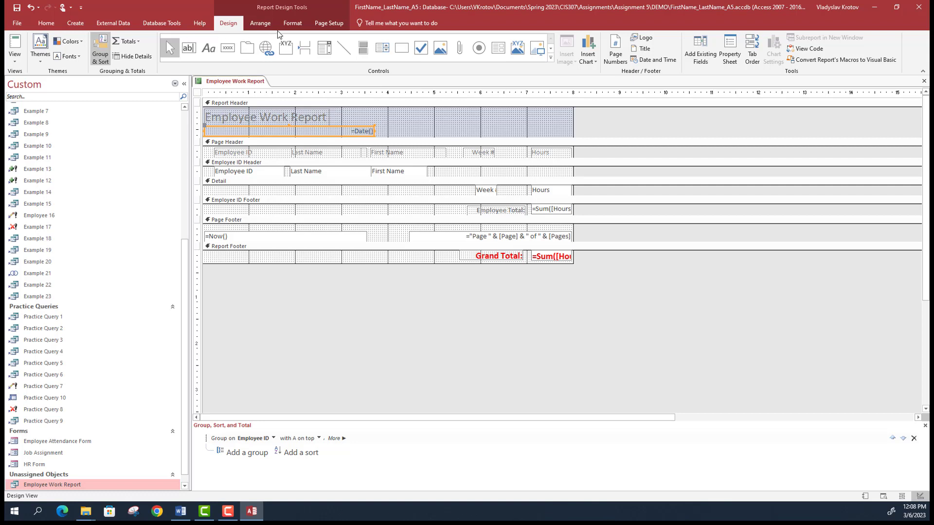
left_click(292, 23)
left_click(145, 56)
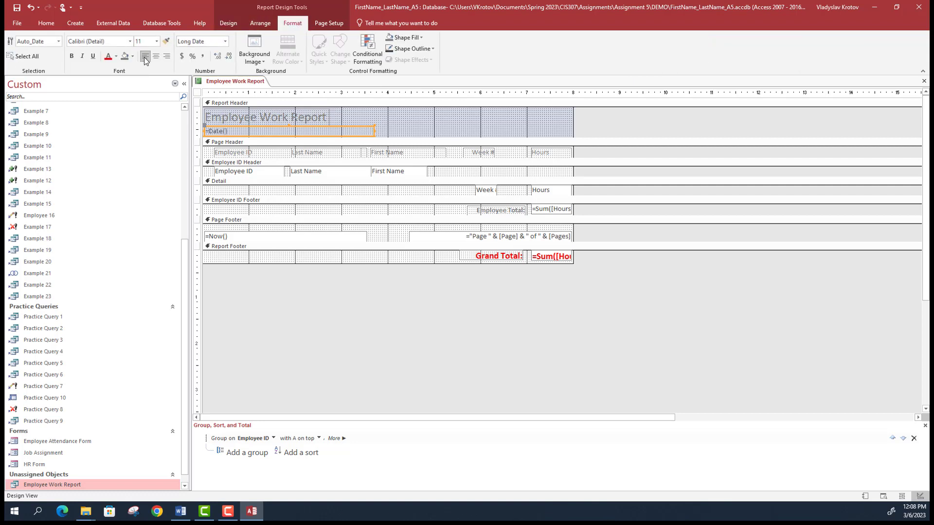
- Copy the =Date() field and place the copy in the Report Footer
left_click(318, 329)
left_click(244, 136)
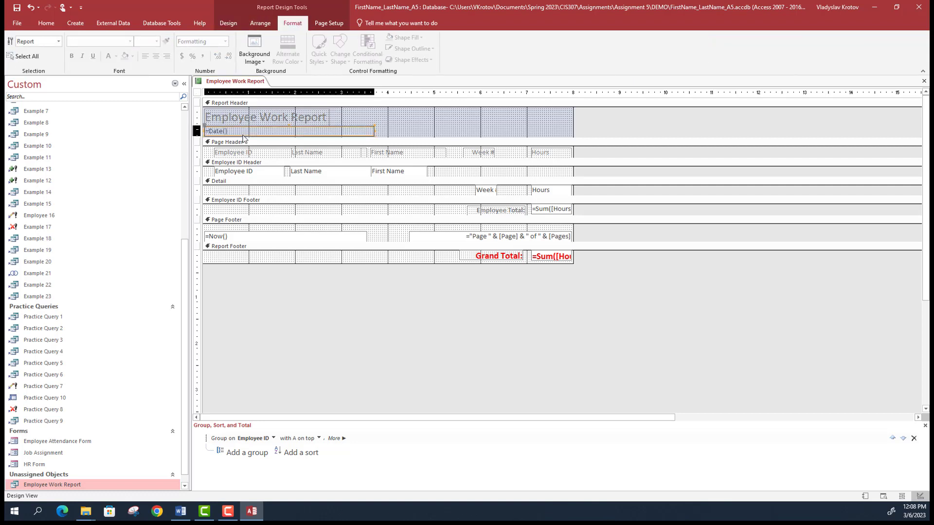
key("ctrl+c")
left_click(281, 275)
key("ctrl+v")
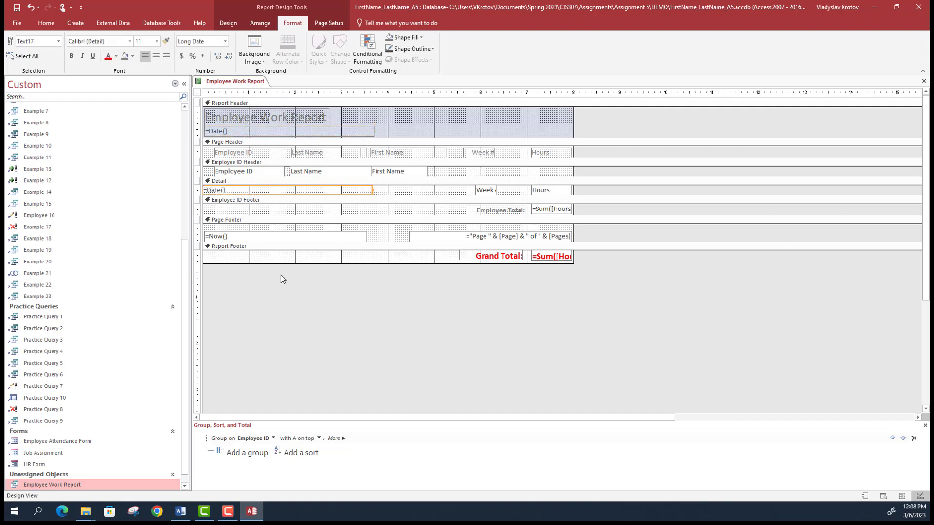
left_click_drag(271, 188, 271, 253)
left_click(288, 288)
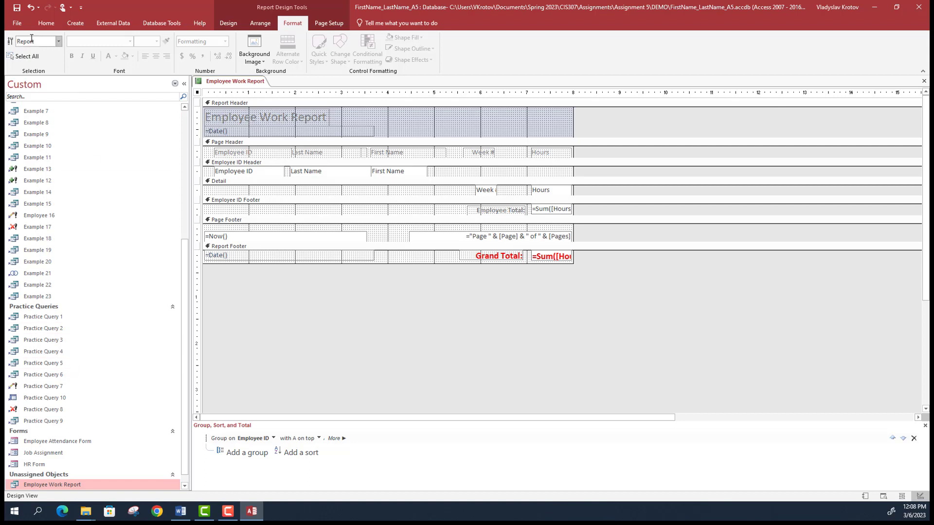
- Add Employee Work Report to a new navigation group named 'Reports'
right_click(94, 483)
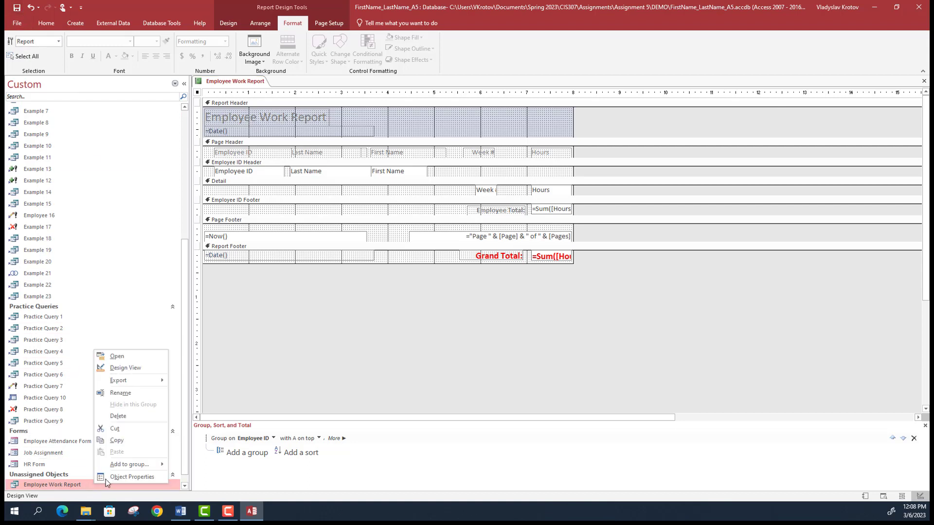
mouse_move(146, 465)
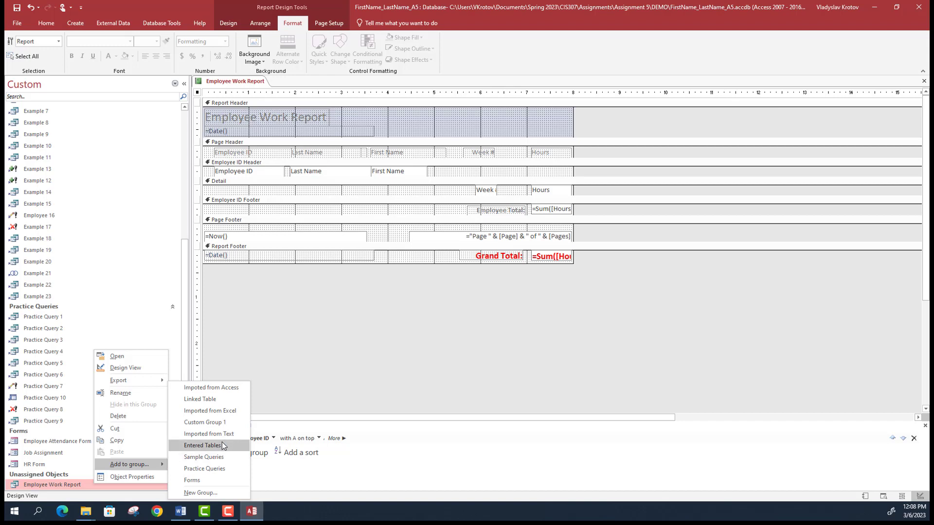
left_click(196, 494)
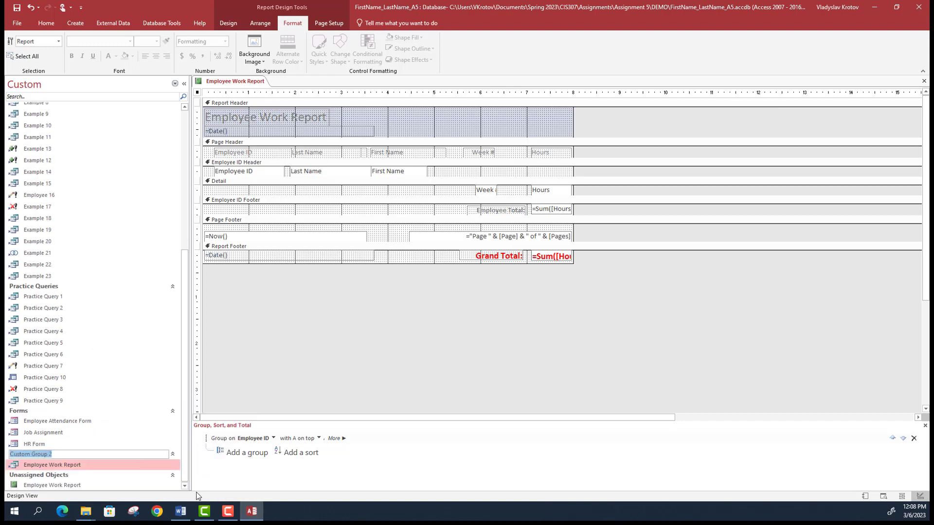
type("Reports")
key("alt+Tab")
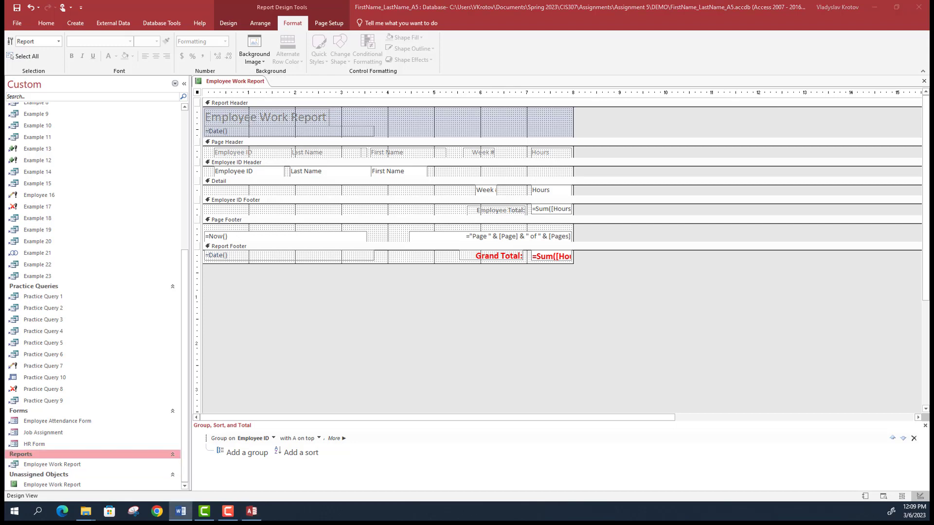
left_click(75, 485)
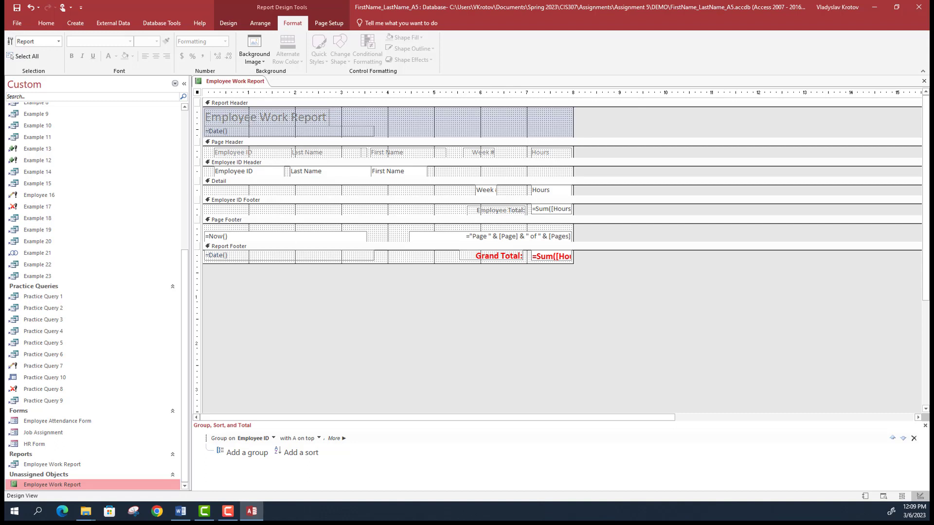
key("alt+Tab")
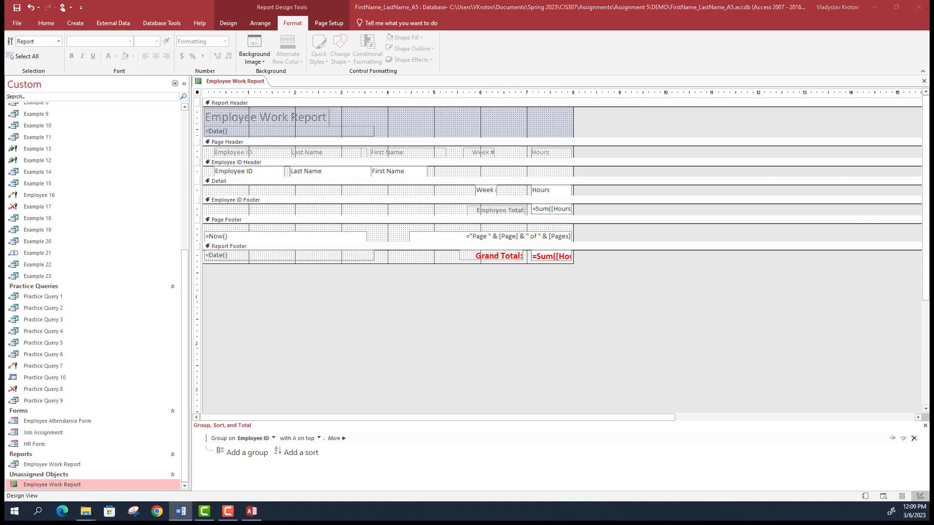